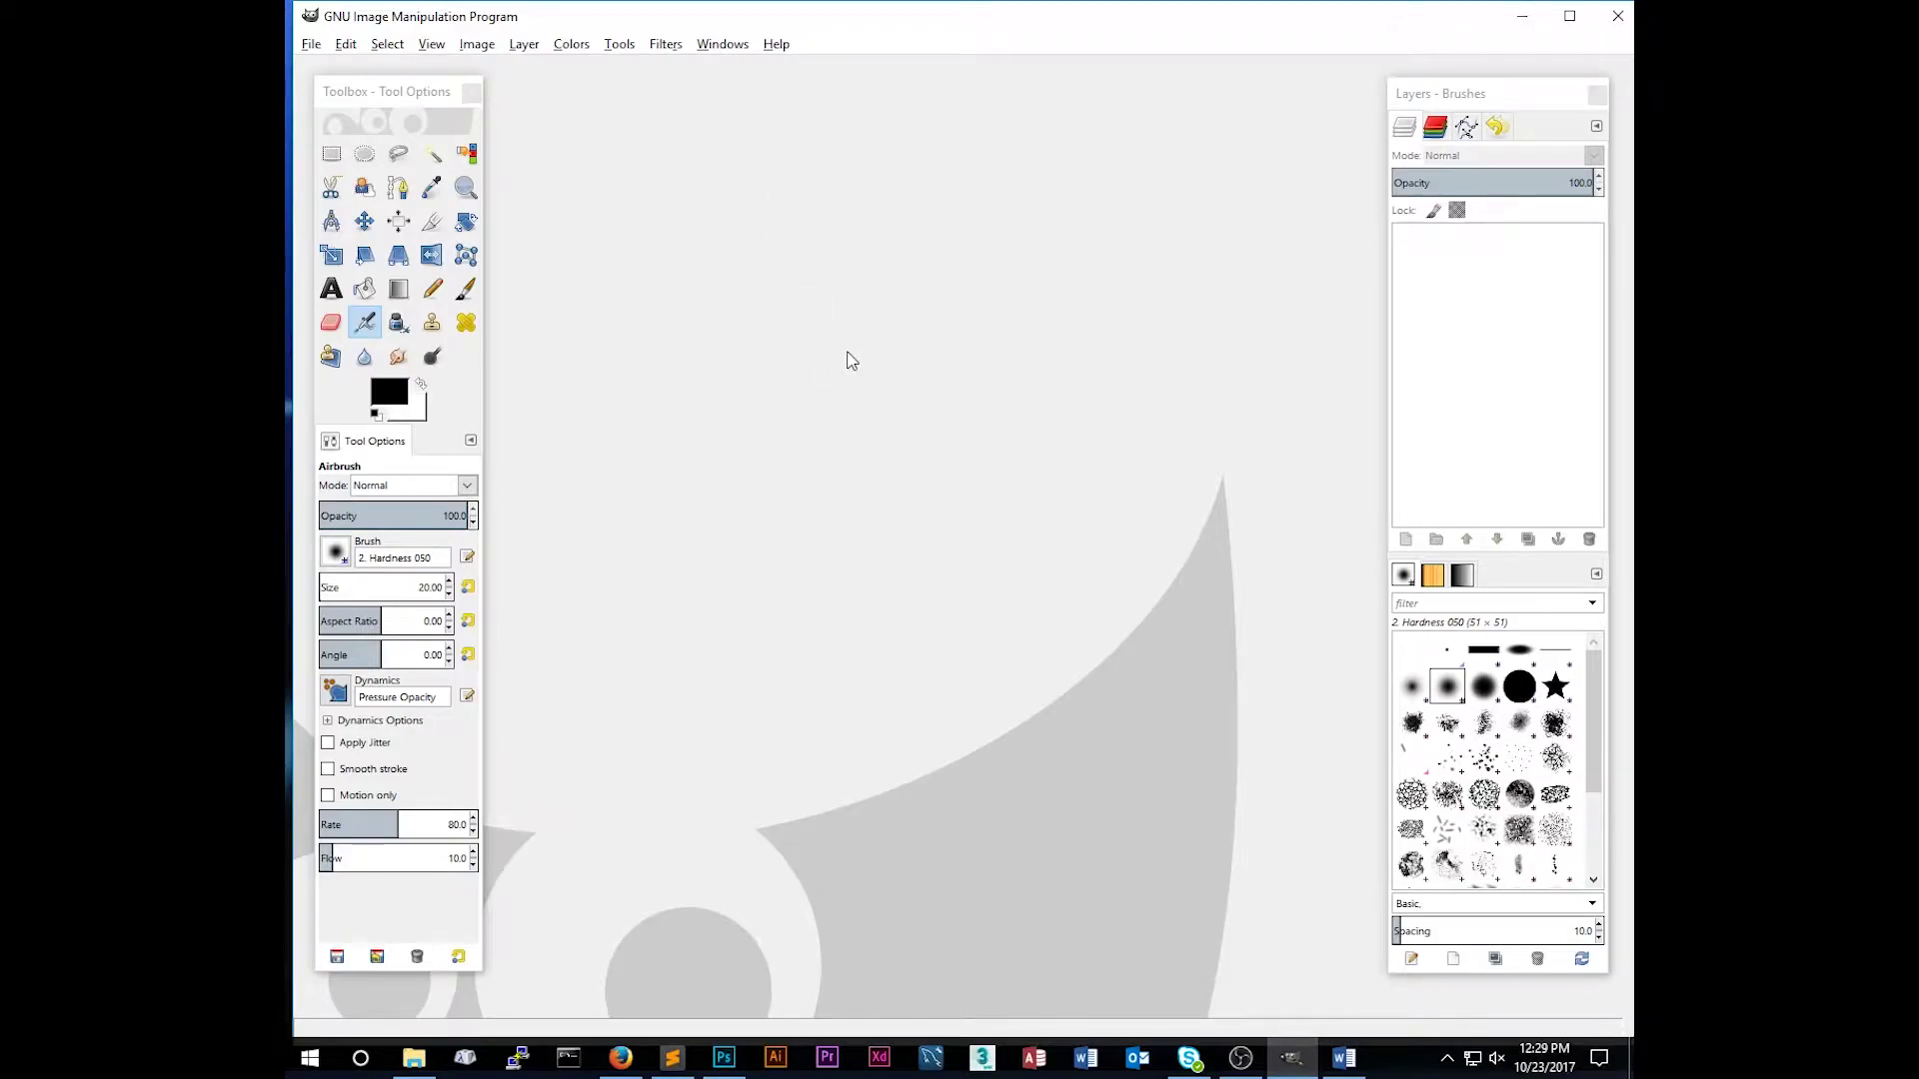
Step: Nudge the Toolbox dock right and bring up File Explorer on the templates folder
drag(390, 101, 426, 103)
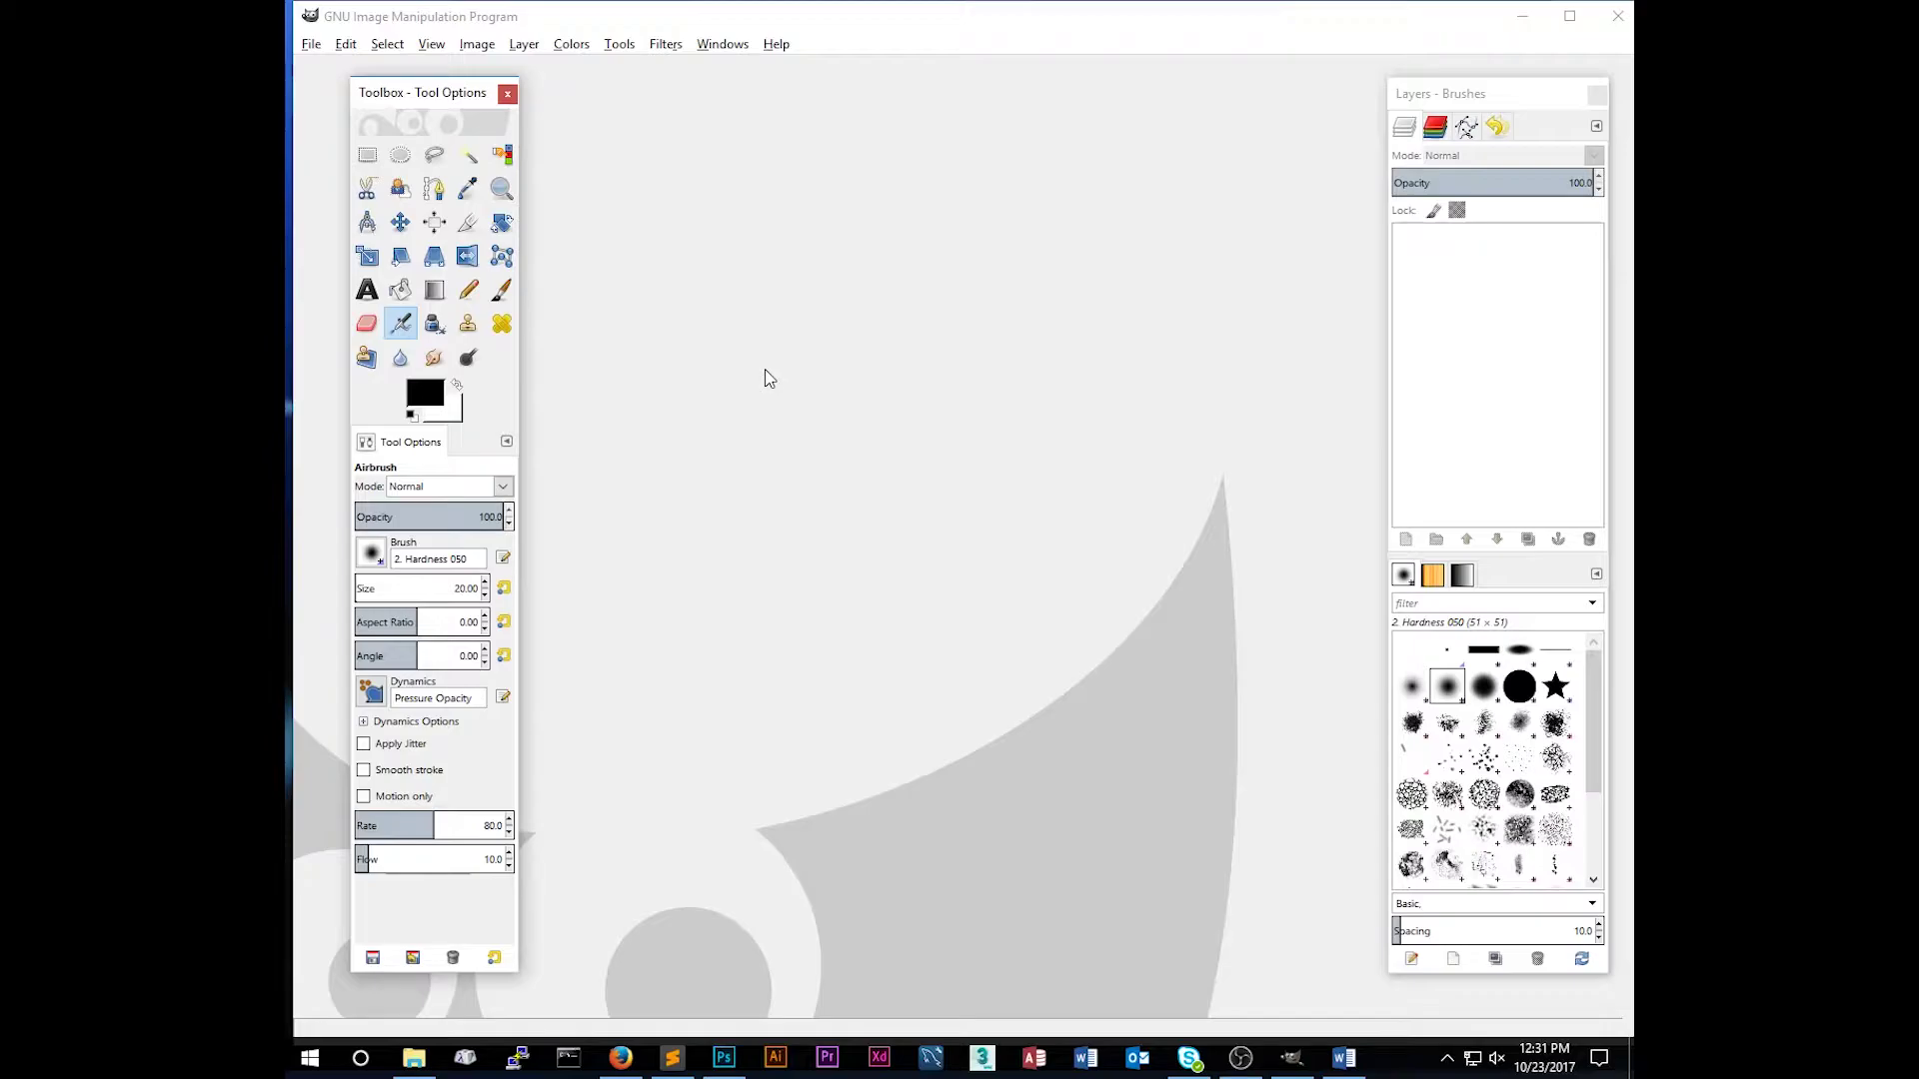
key(super+e)
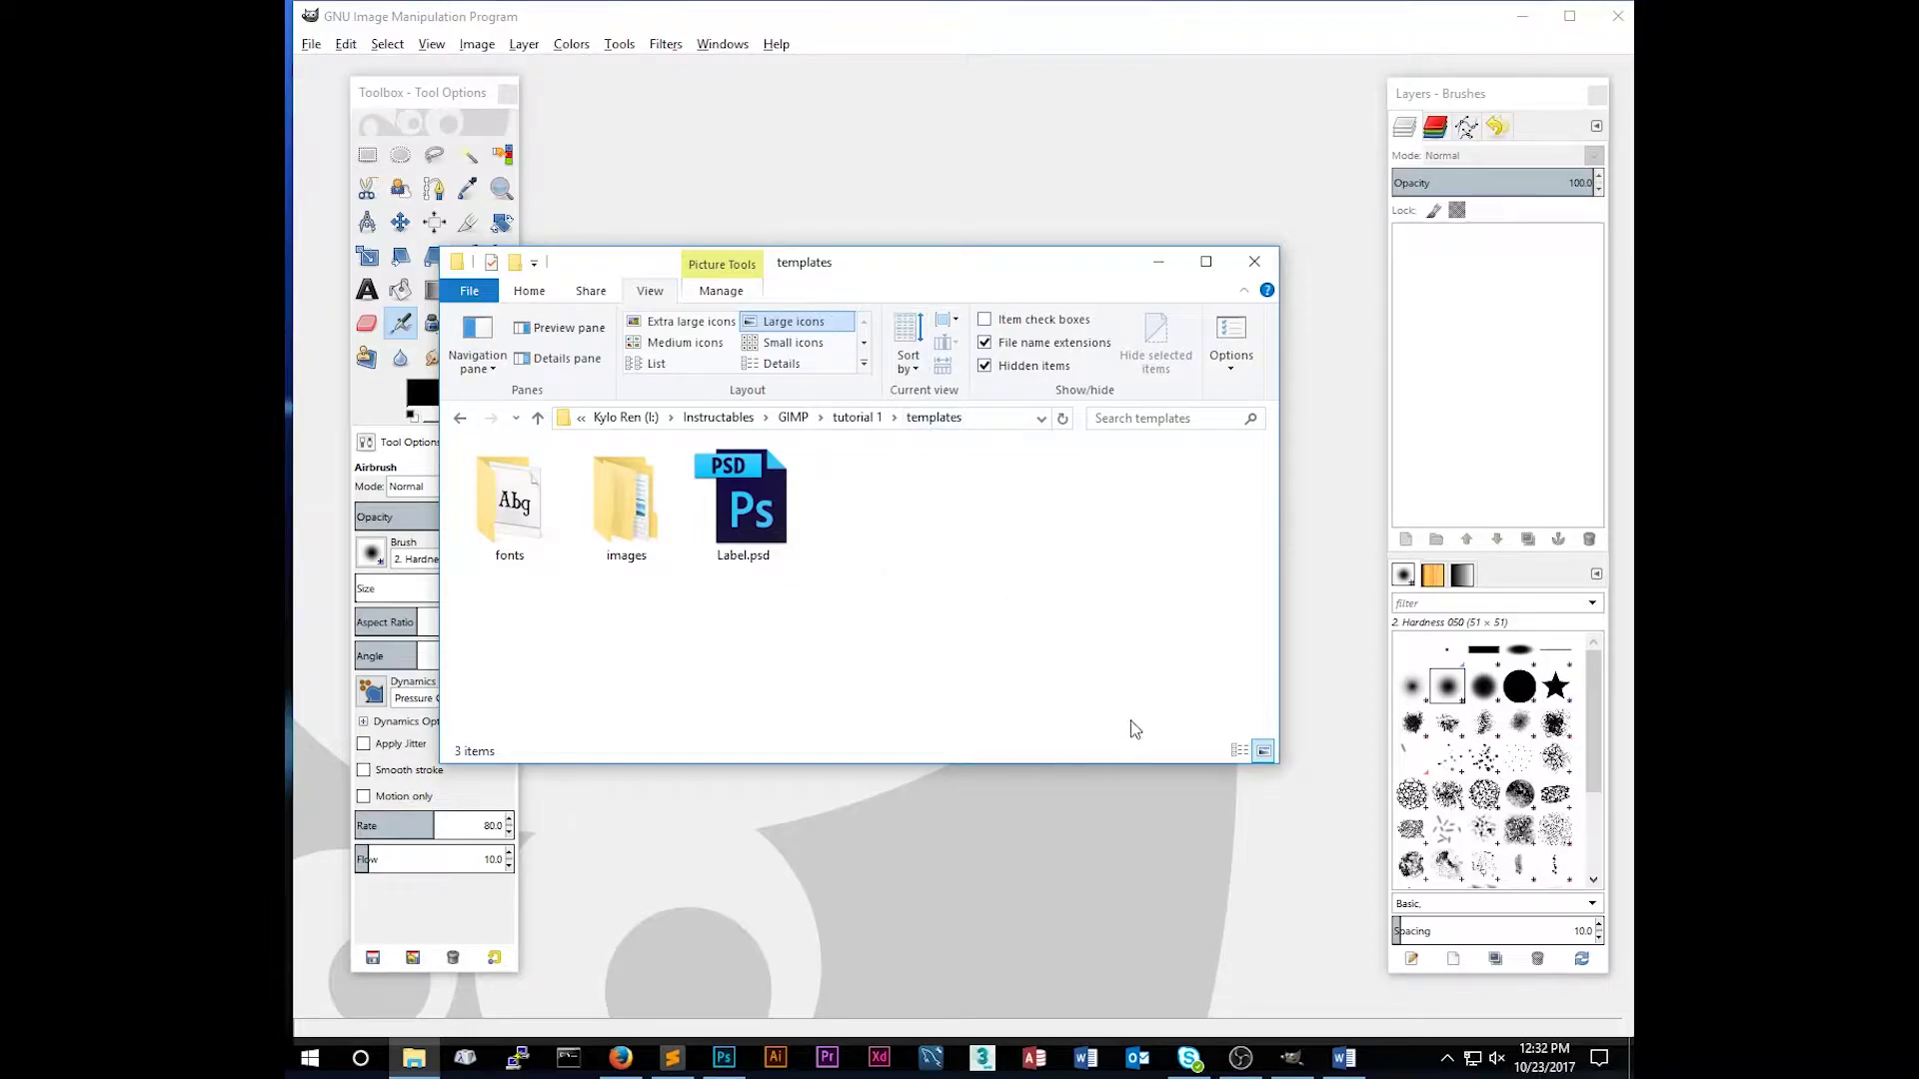
Step: Resize the Explorer window and check the MARYJ_.ttf font in the fonts folder
drag(1169, 768, 1187, 888)
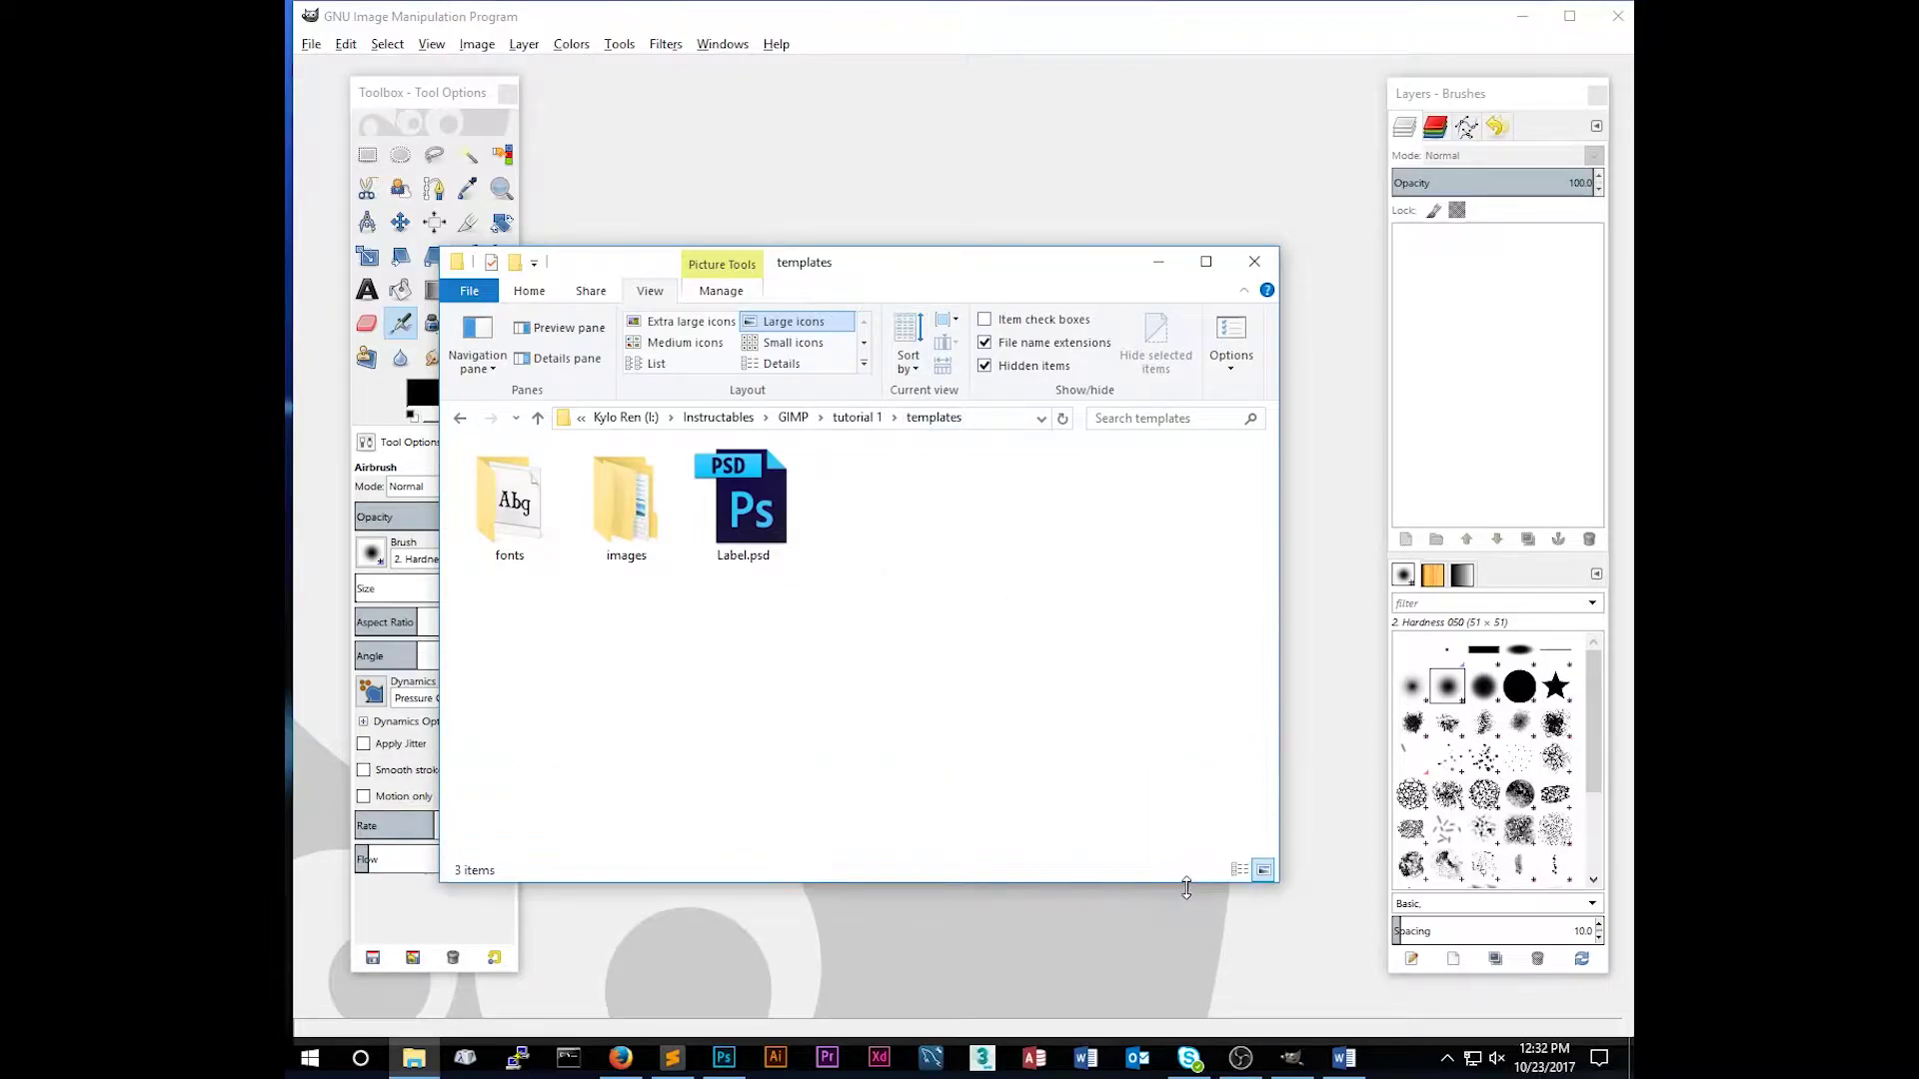
drag(1029, 262, 1120, 180)
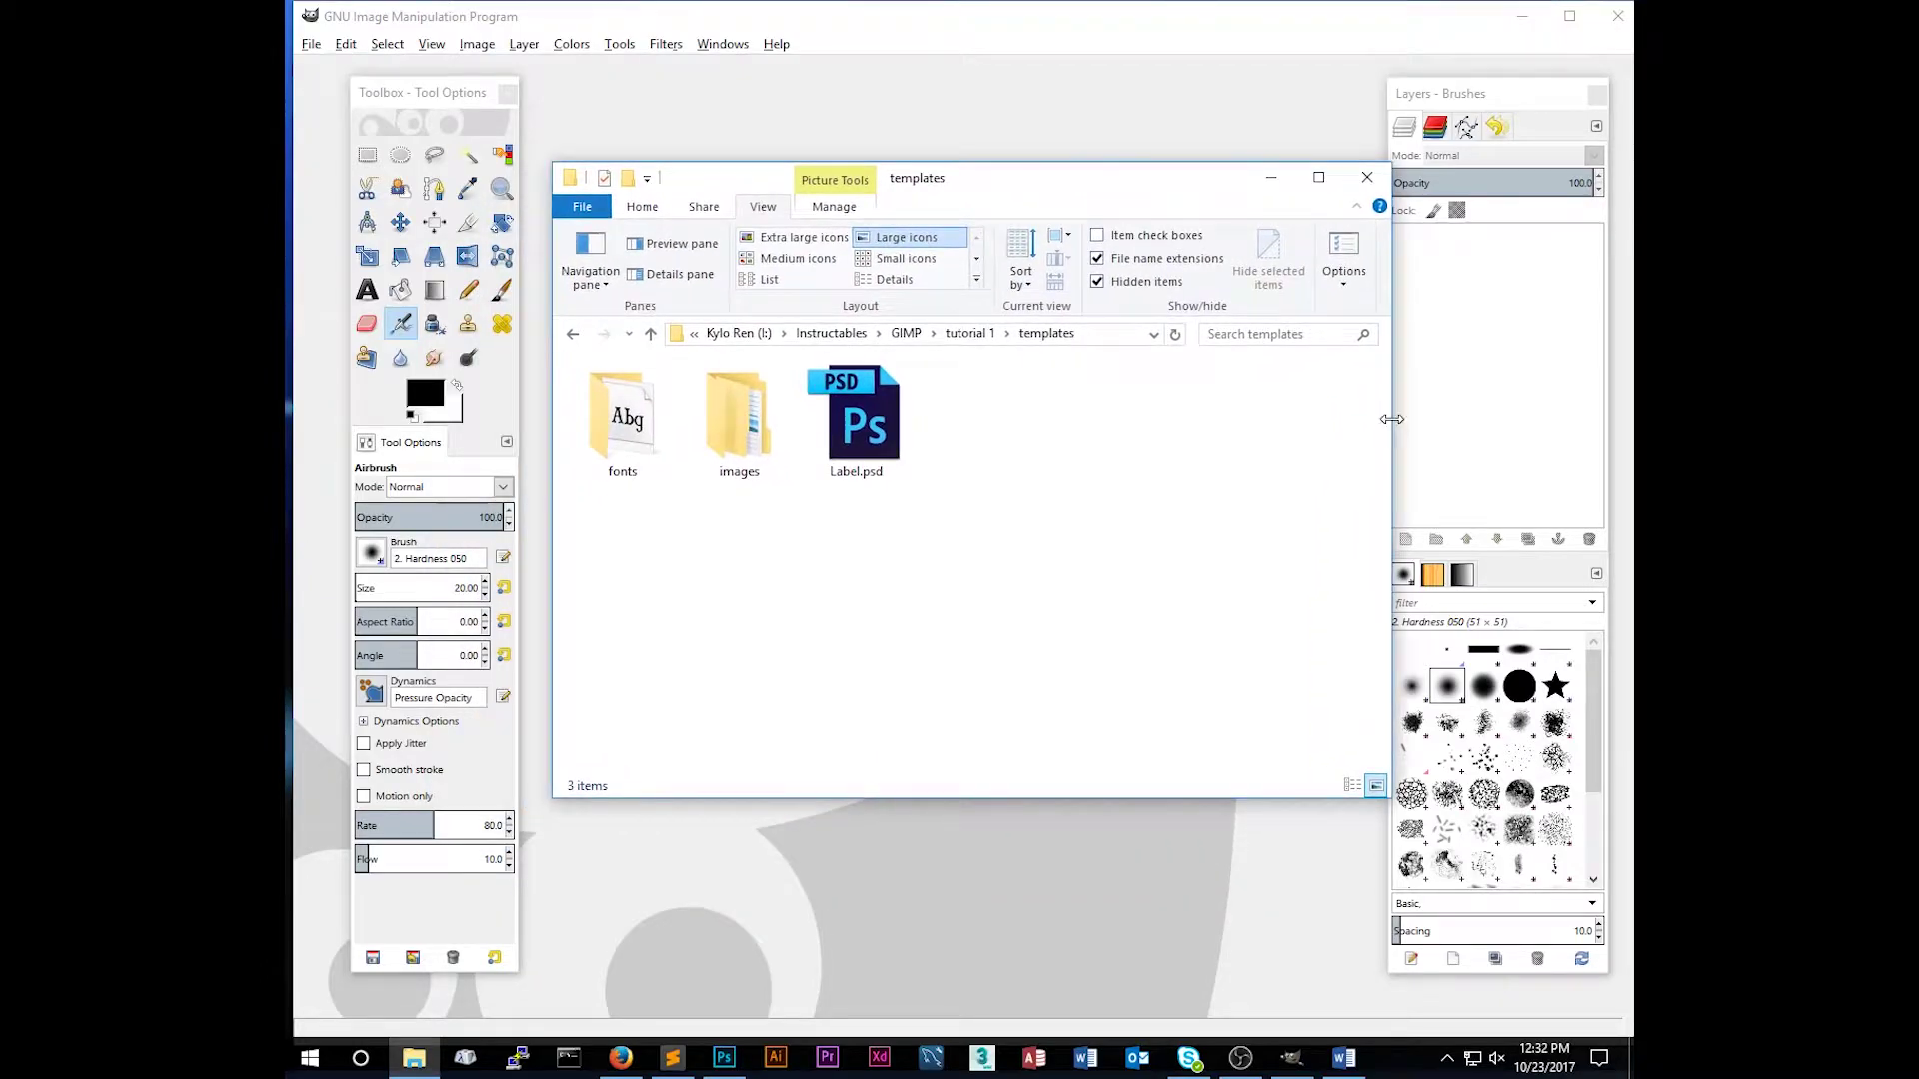
drag(1392, 419, 1225, 428)
click(905, 435)
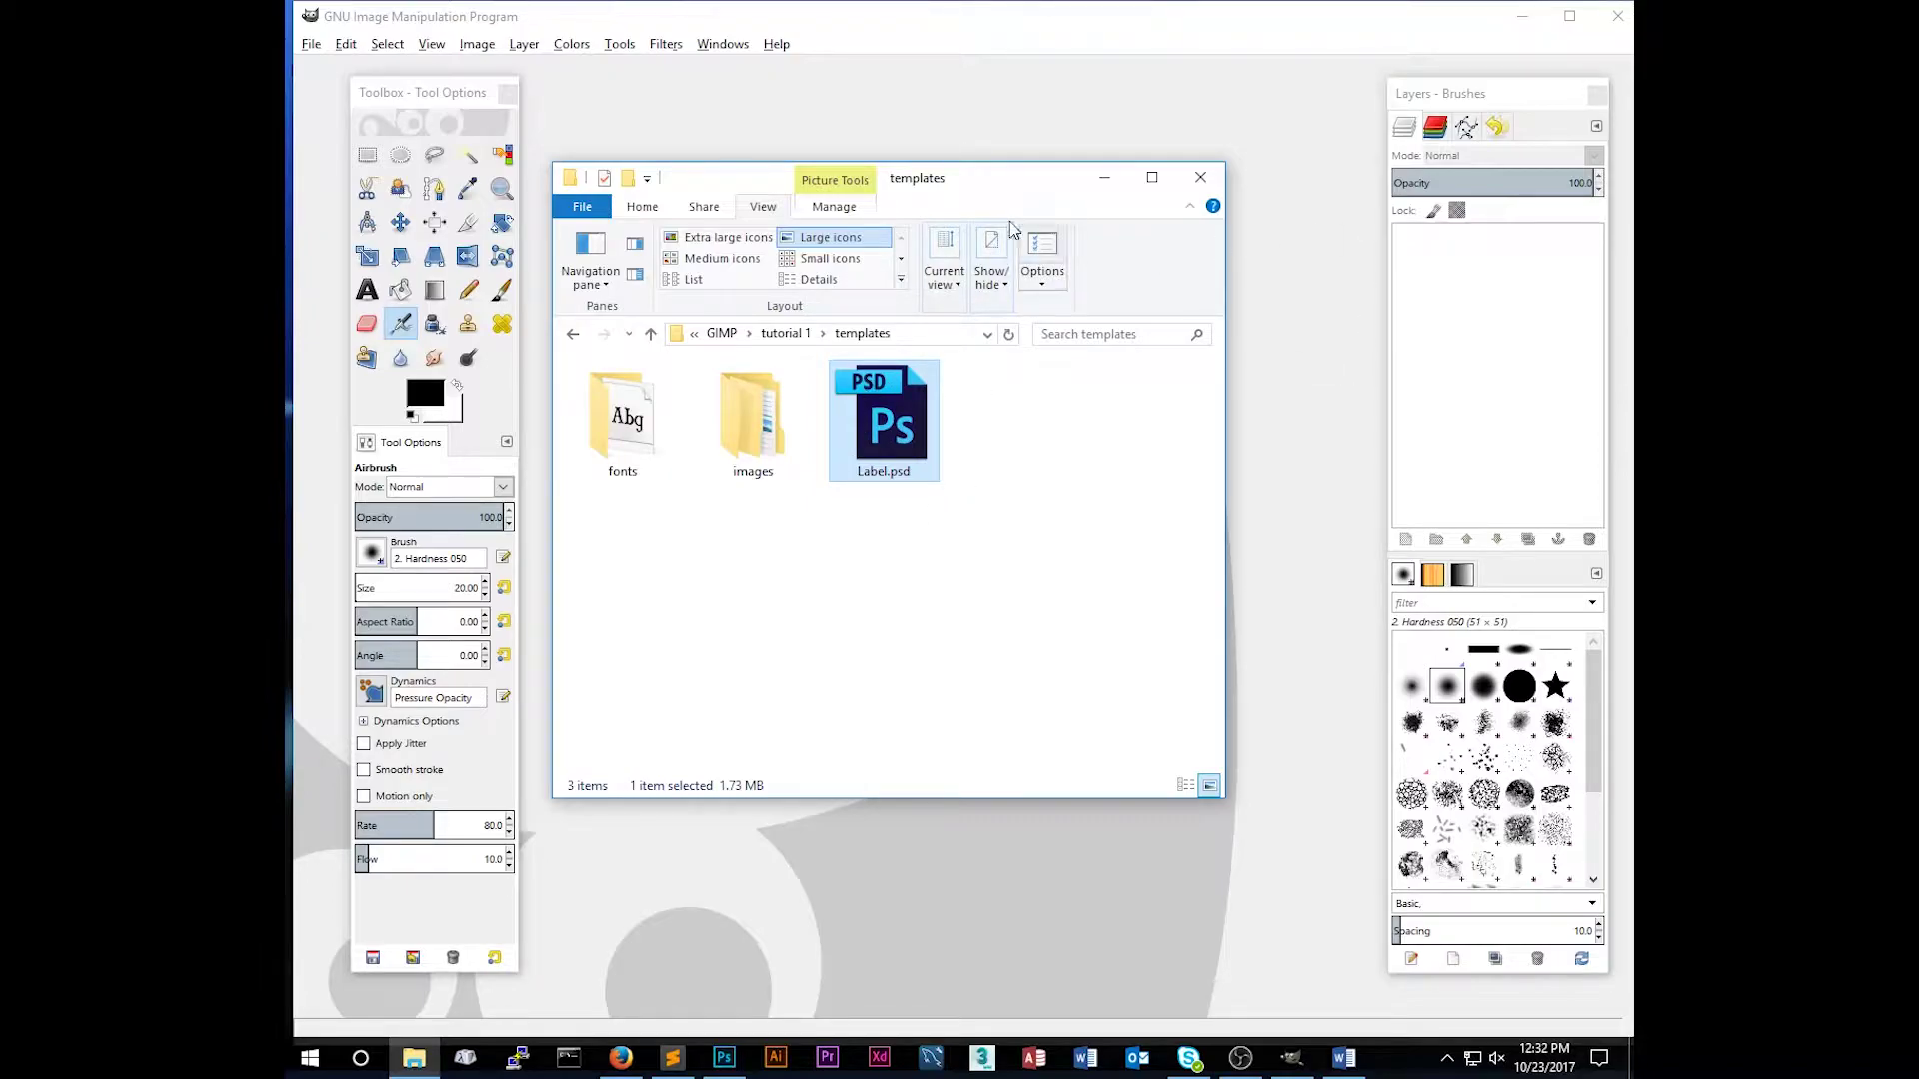
click(763, 430)
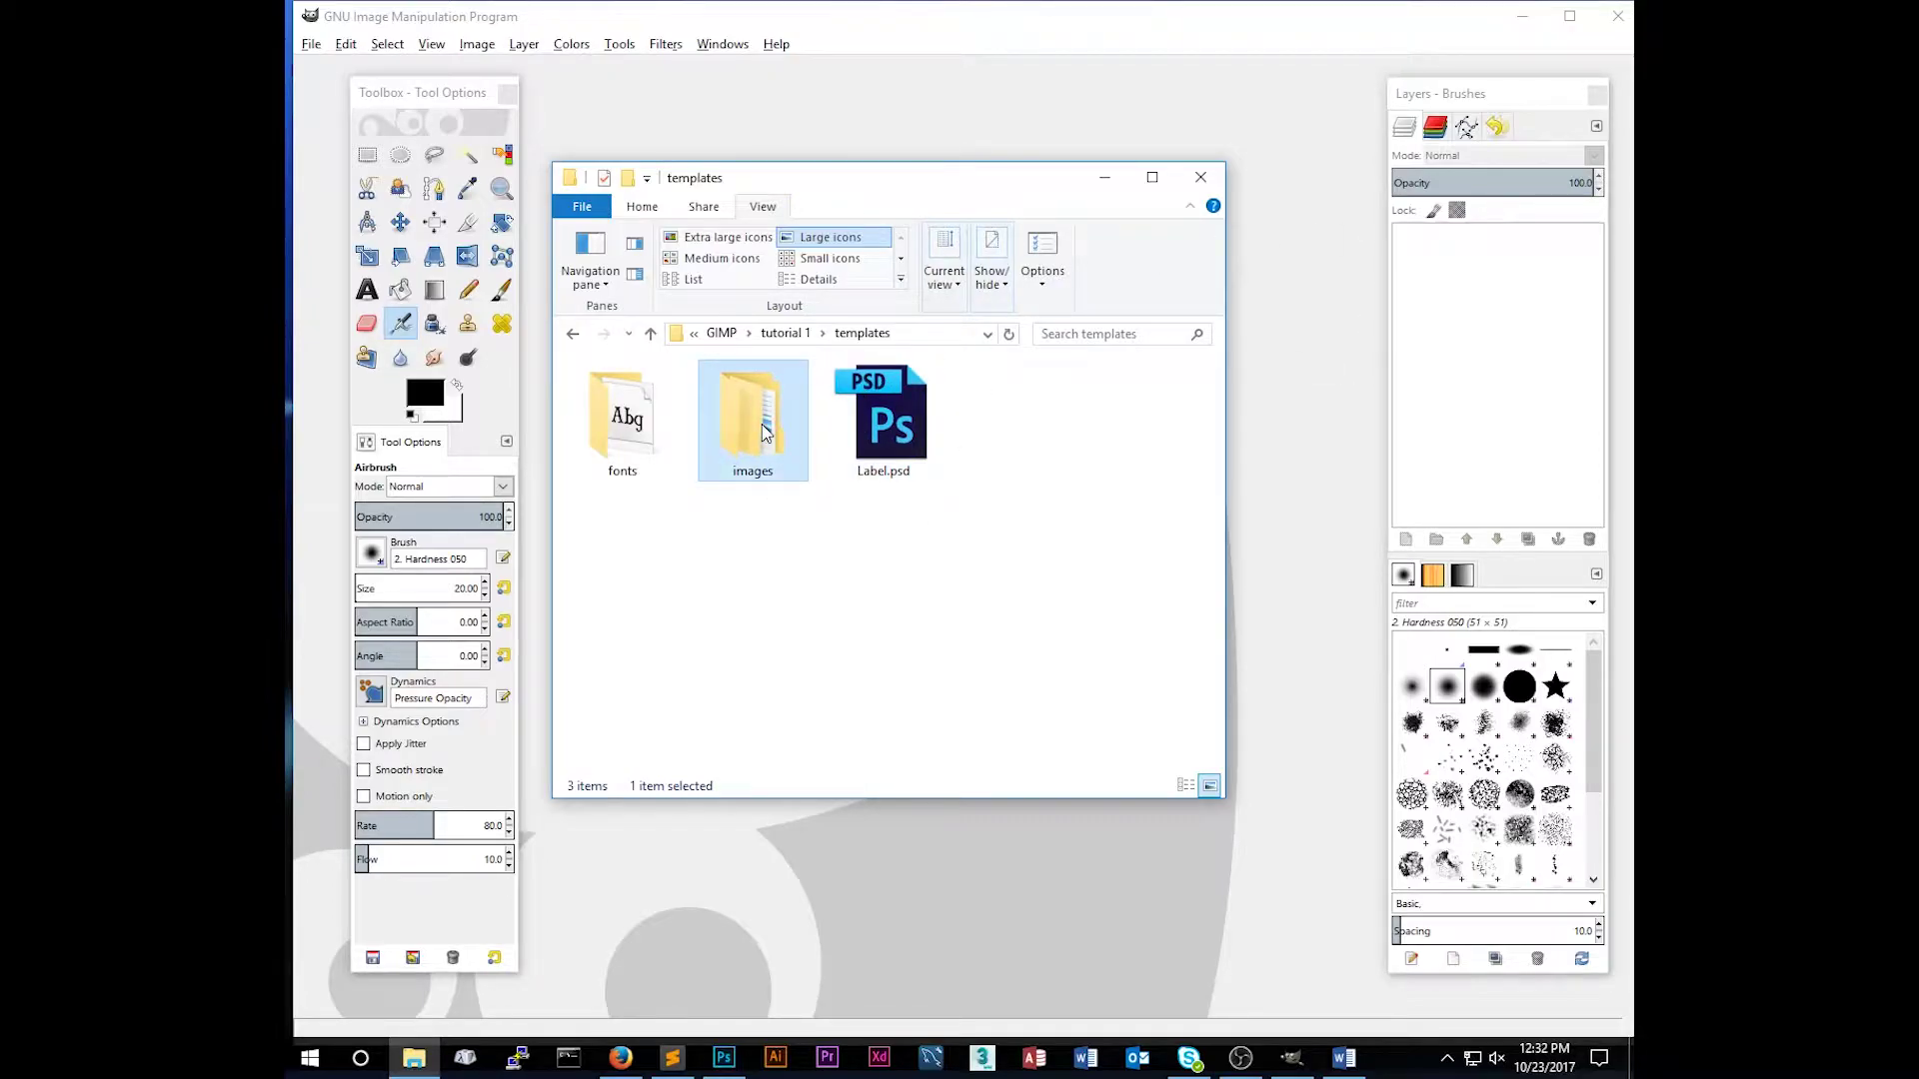
click(624, 430)
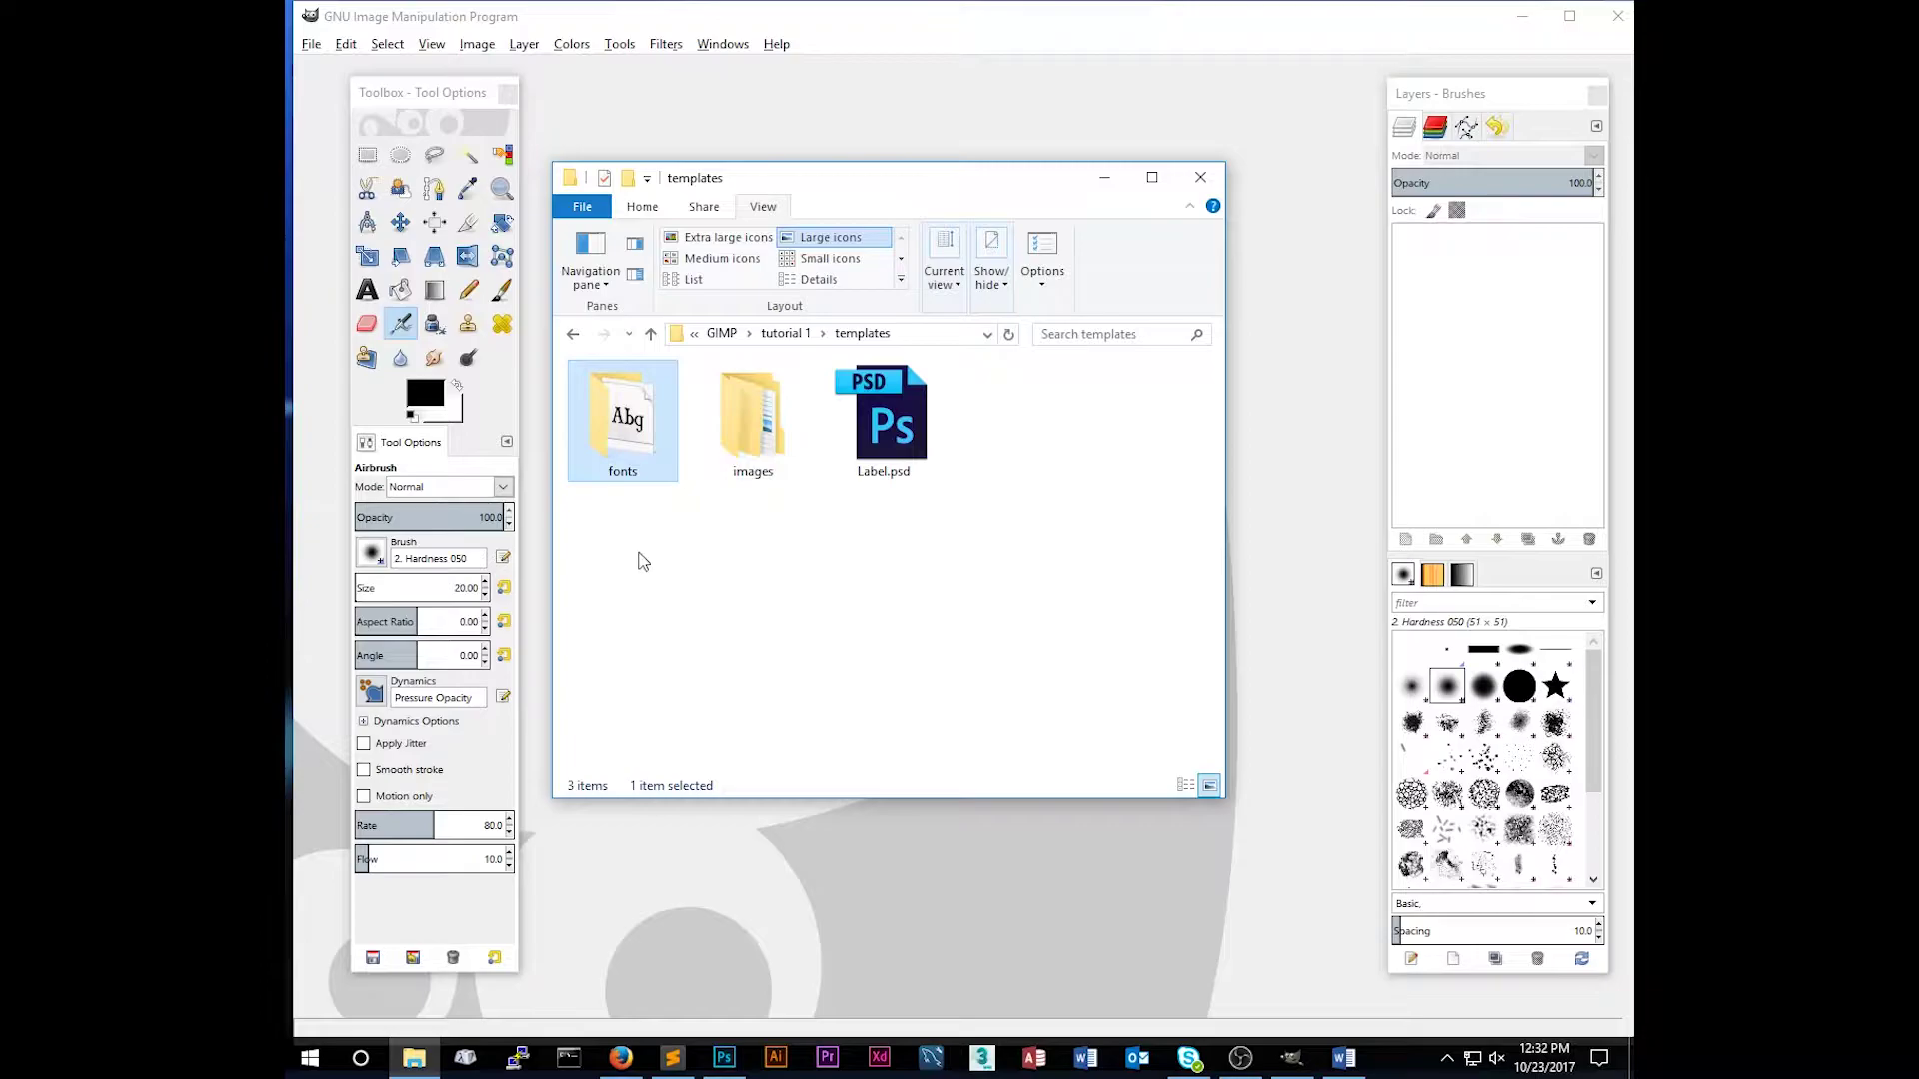
double_click(641, 441)
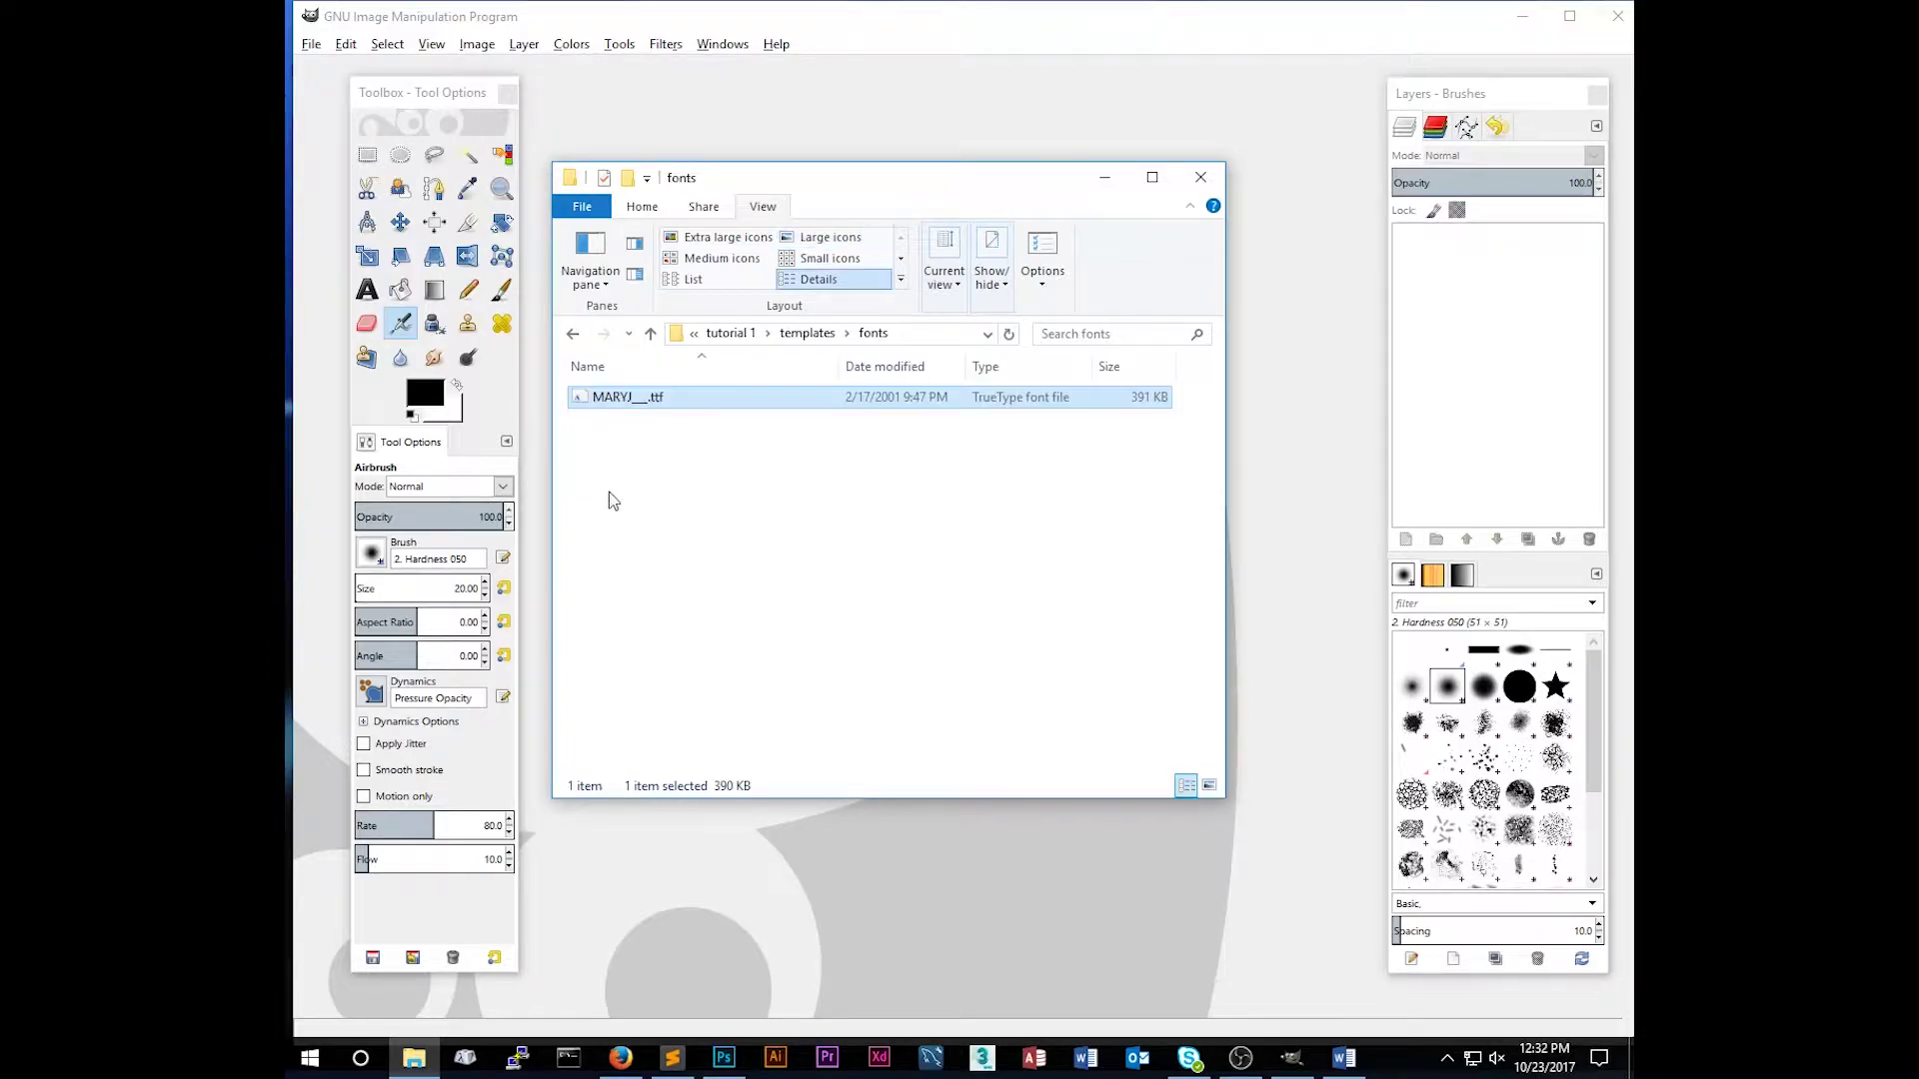
click(572, 334)
Step: Open Label.psd in GIMP as the five-layer potion label
click(894, 430)
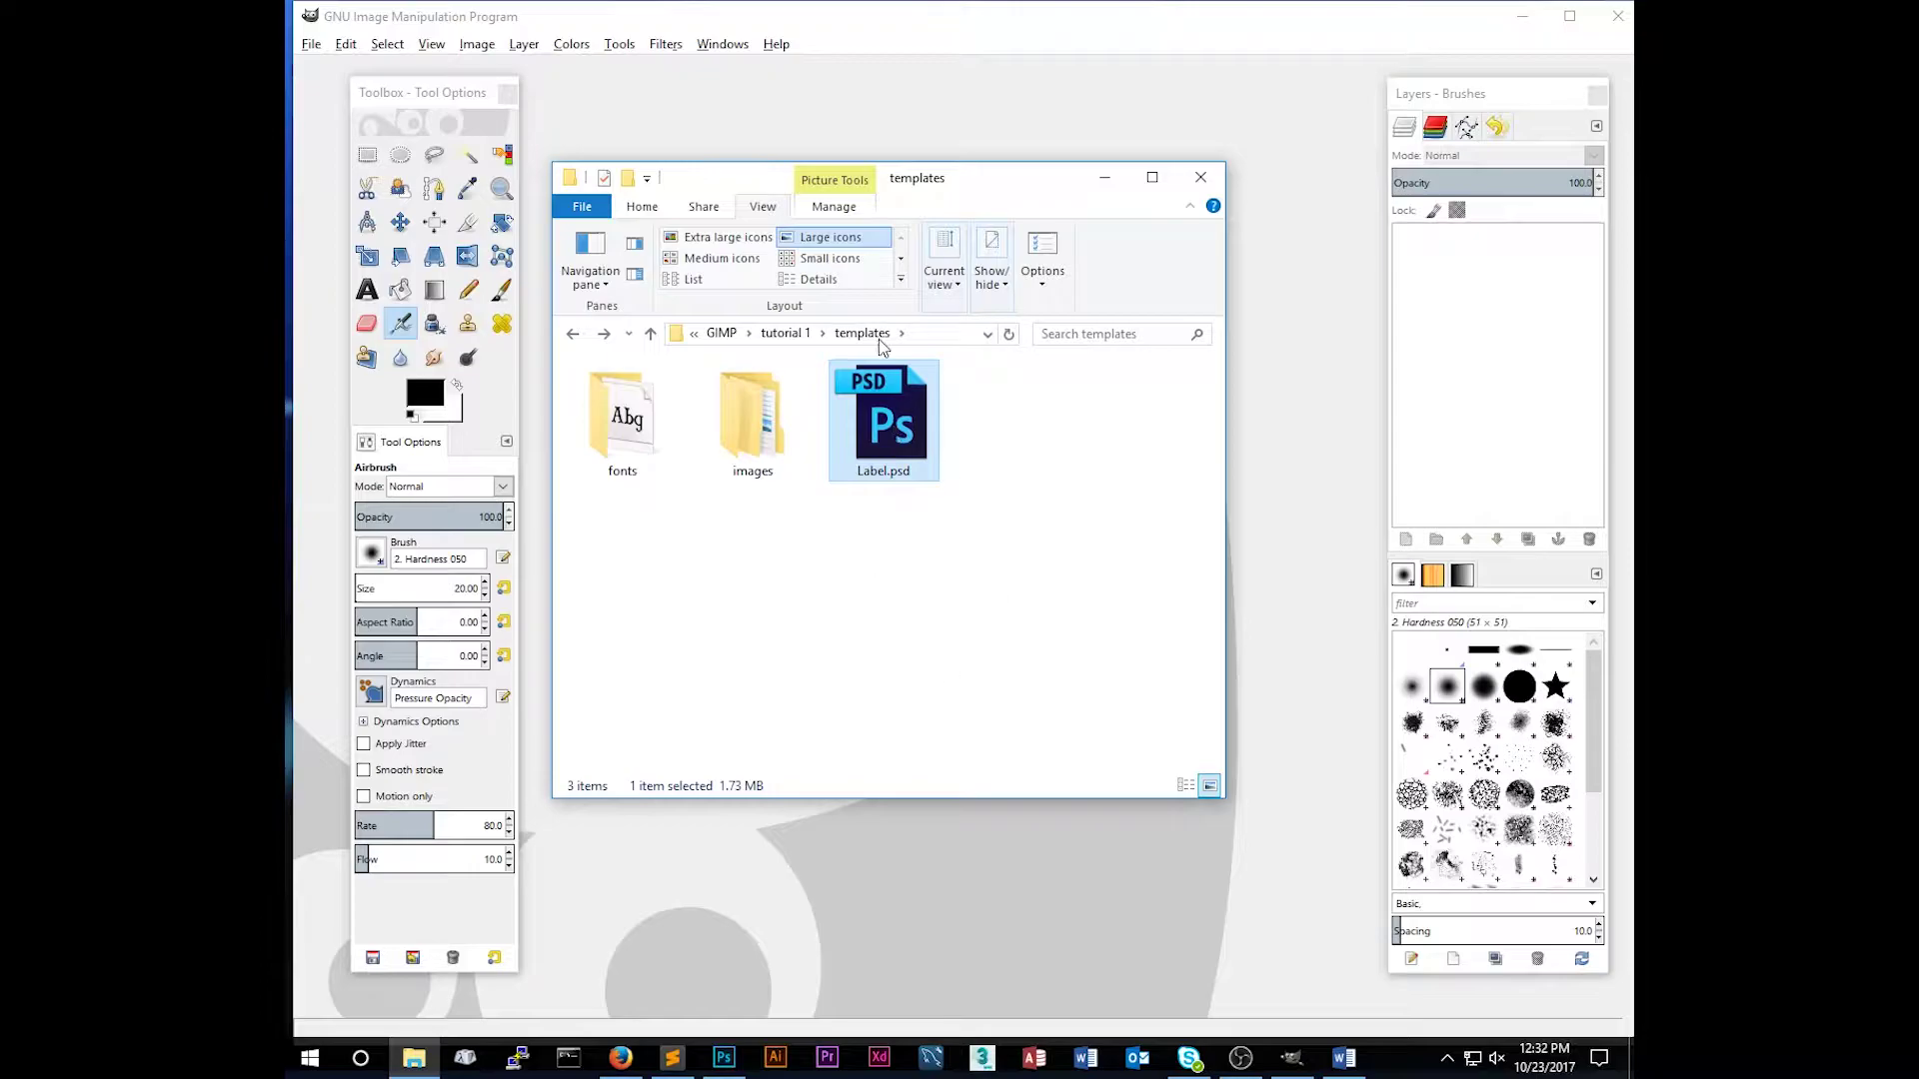
drag(999, 178, 1354, 282)
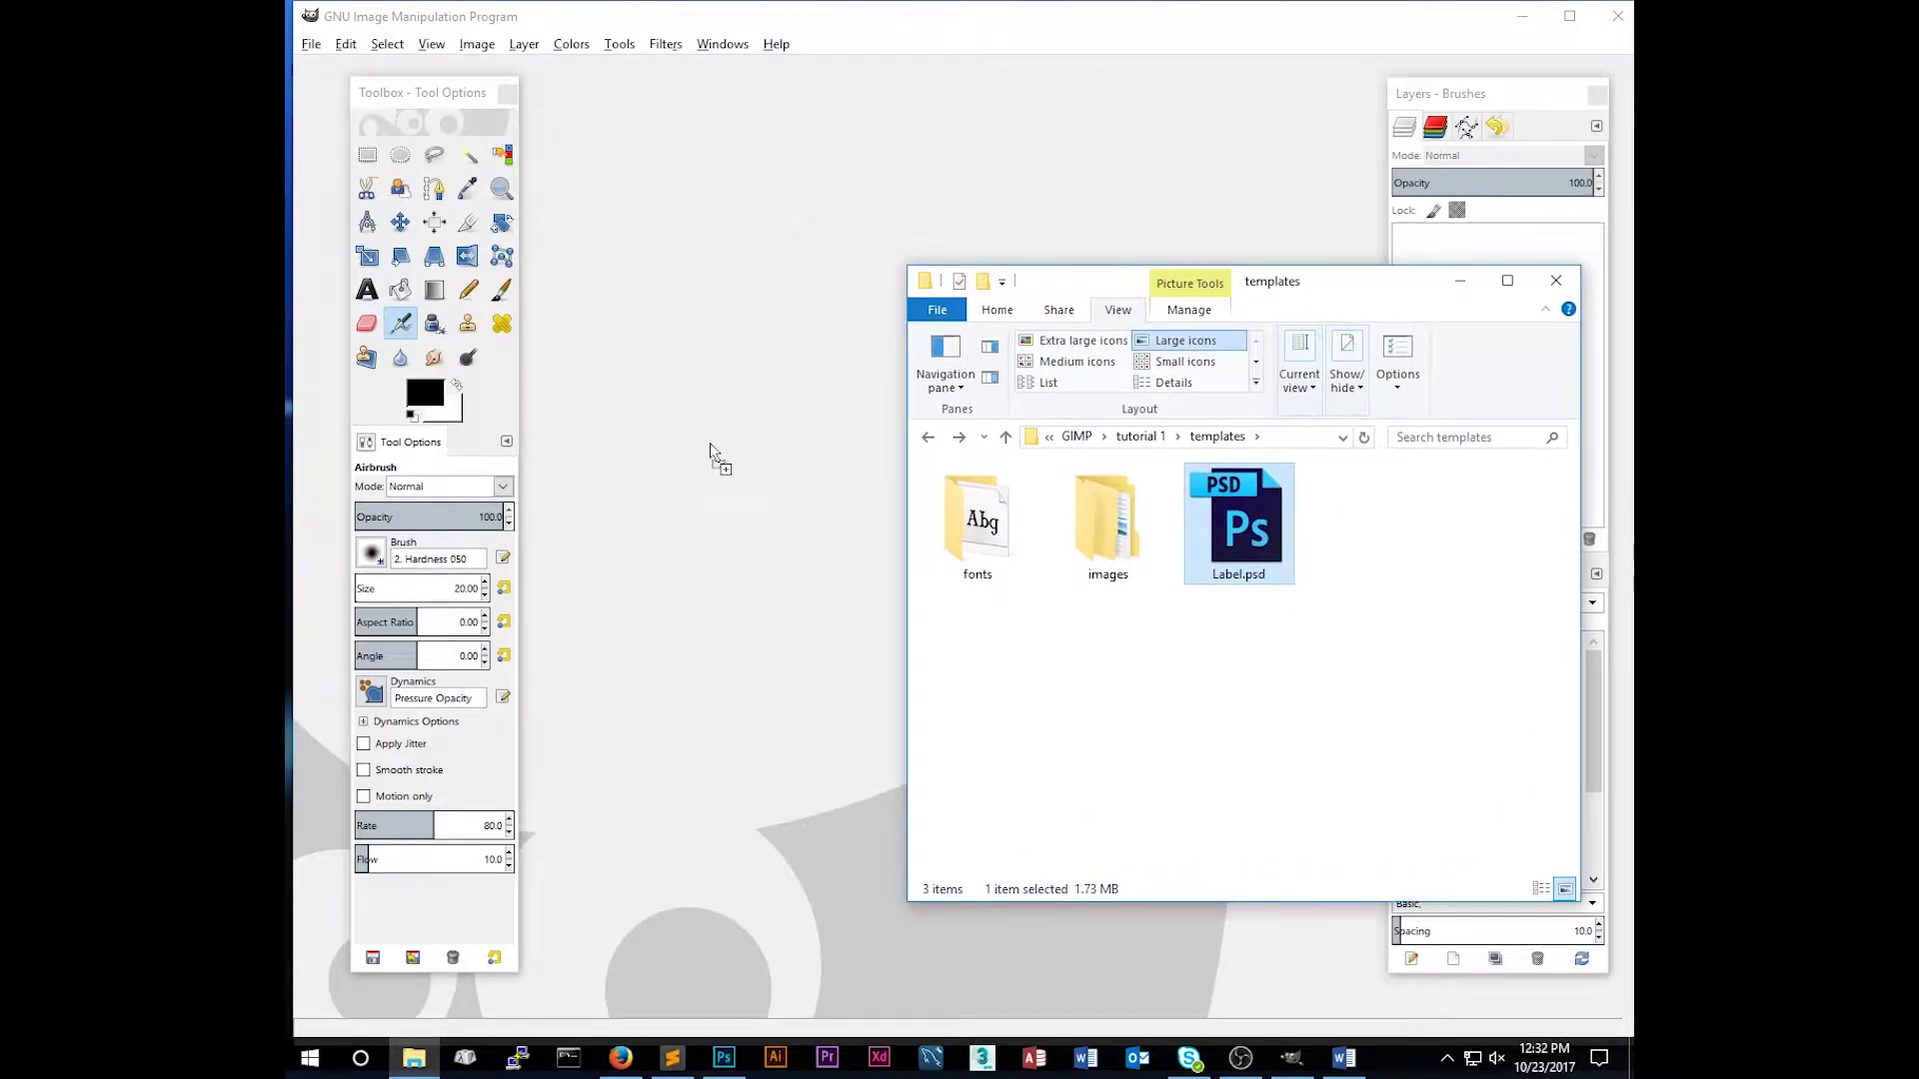
drag(710, 449, 716, 445)
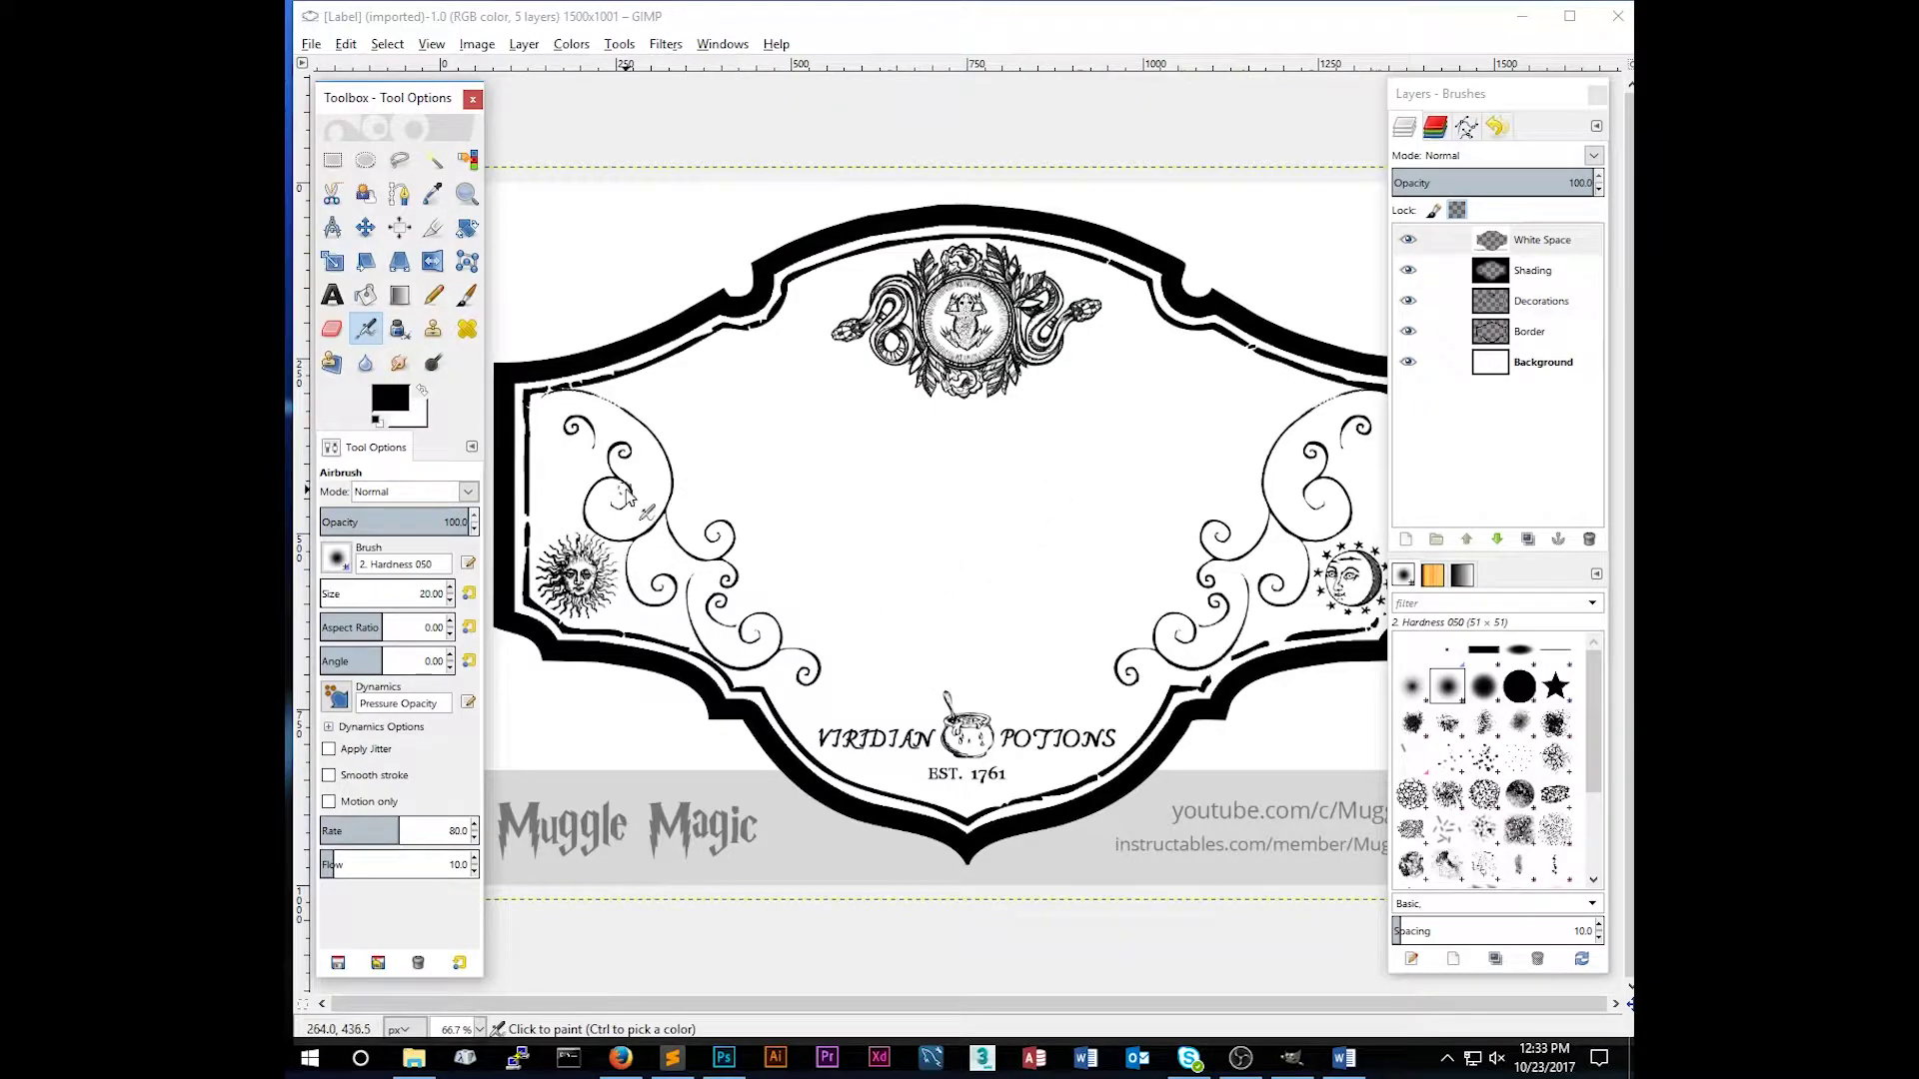
Step: Zoom into the middle of the label with the Zoom tool and back out
key(z)
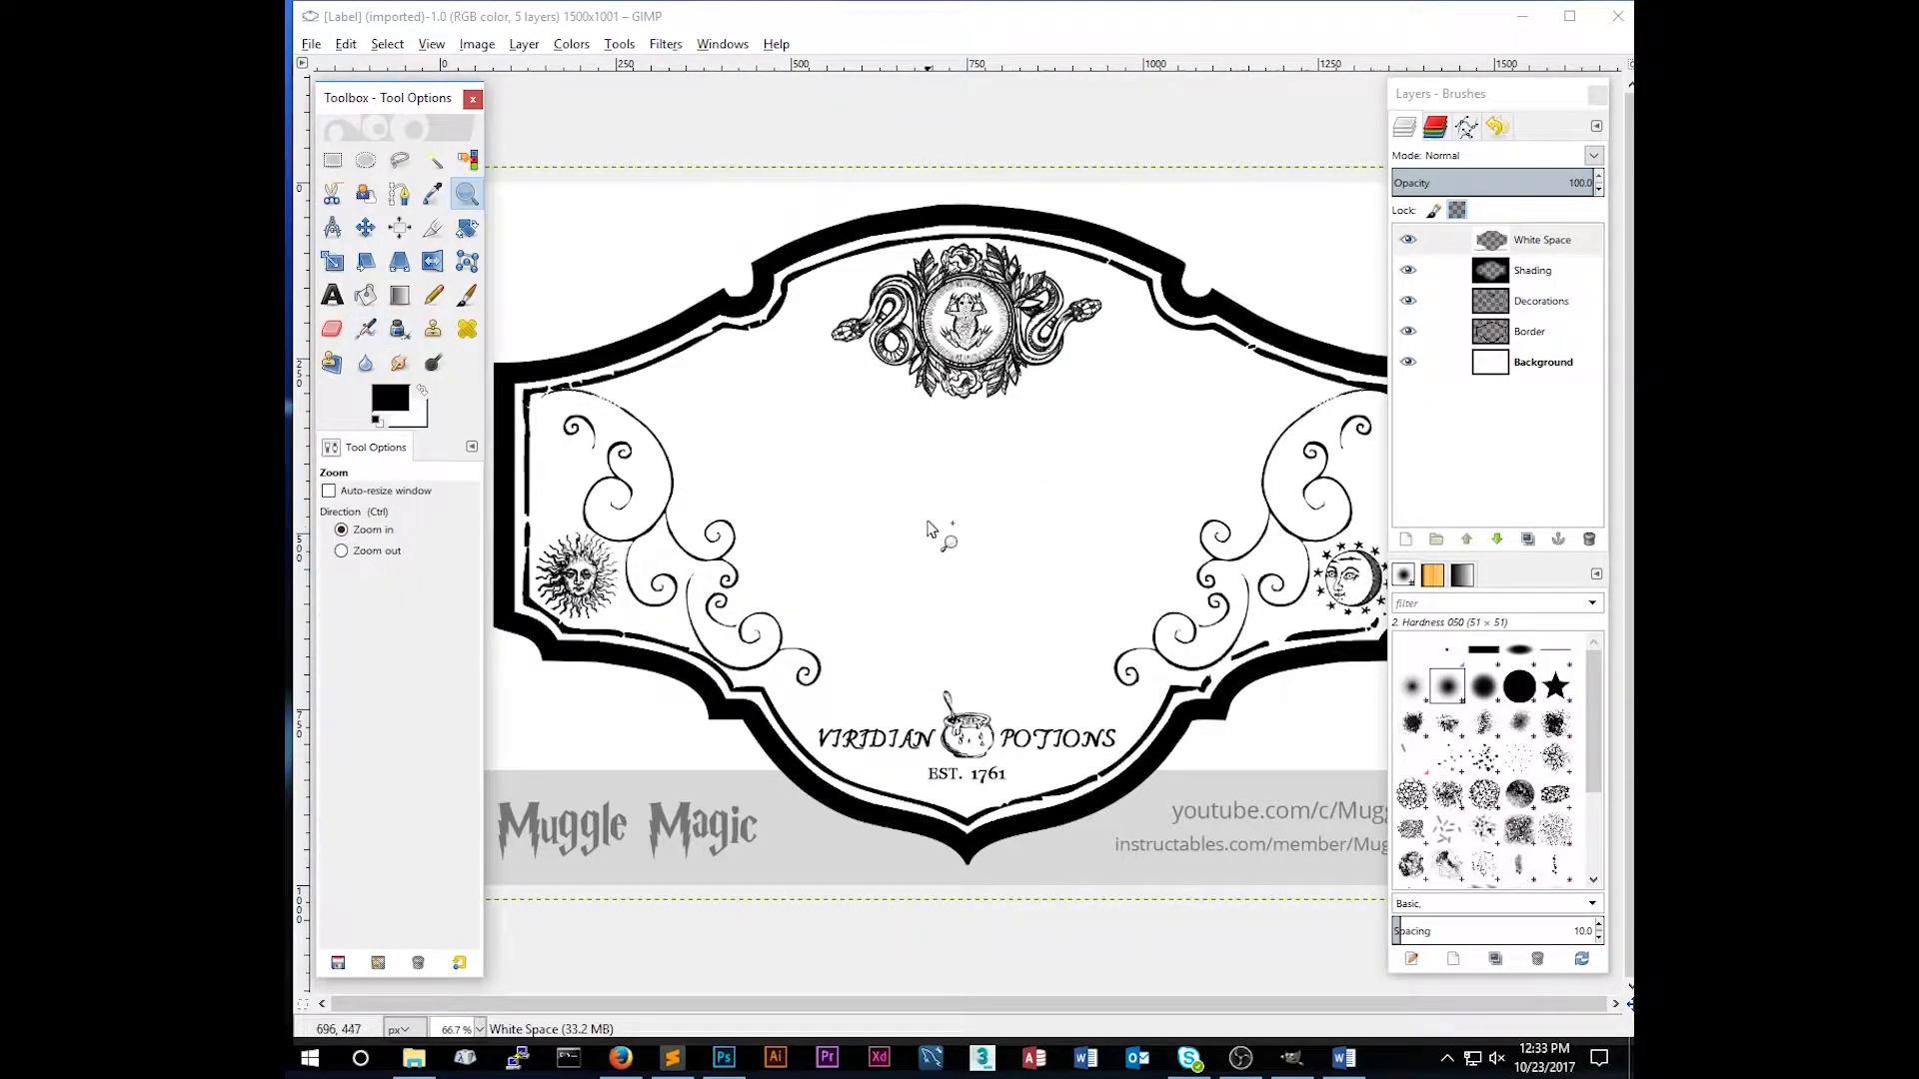
click(955, 518)
click(955, 518)
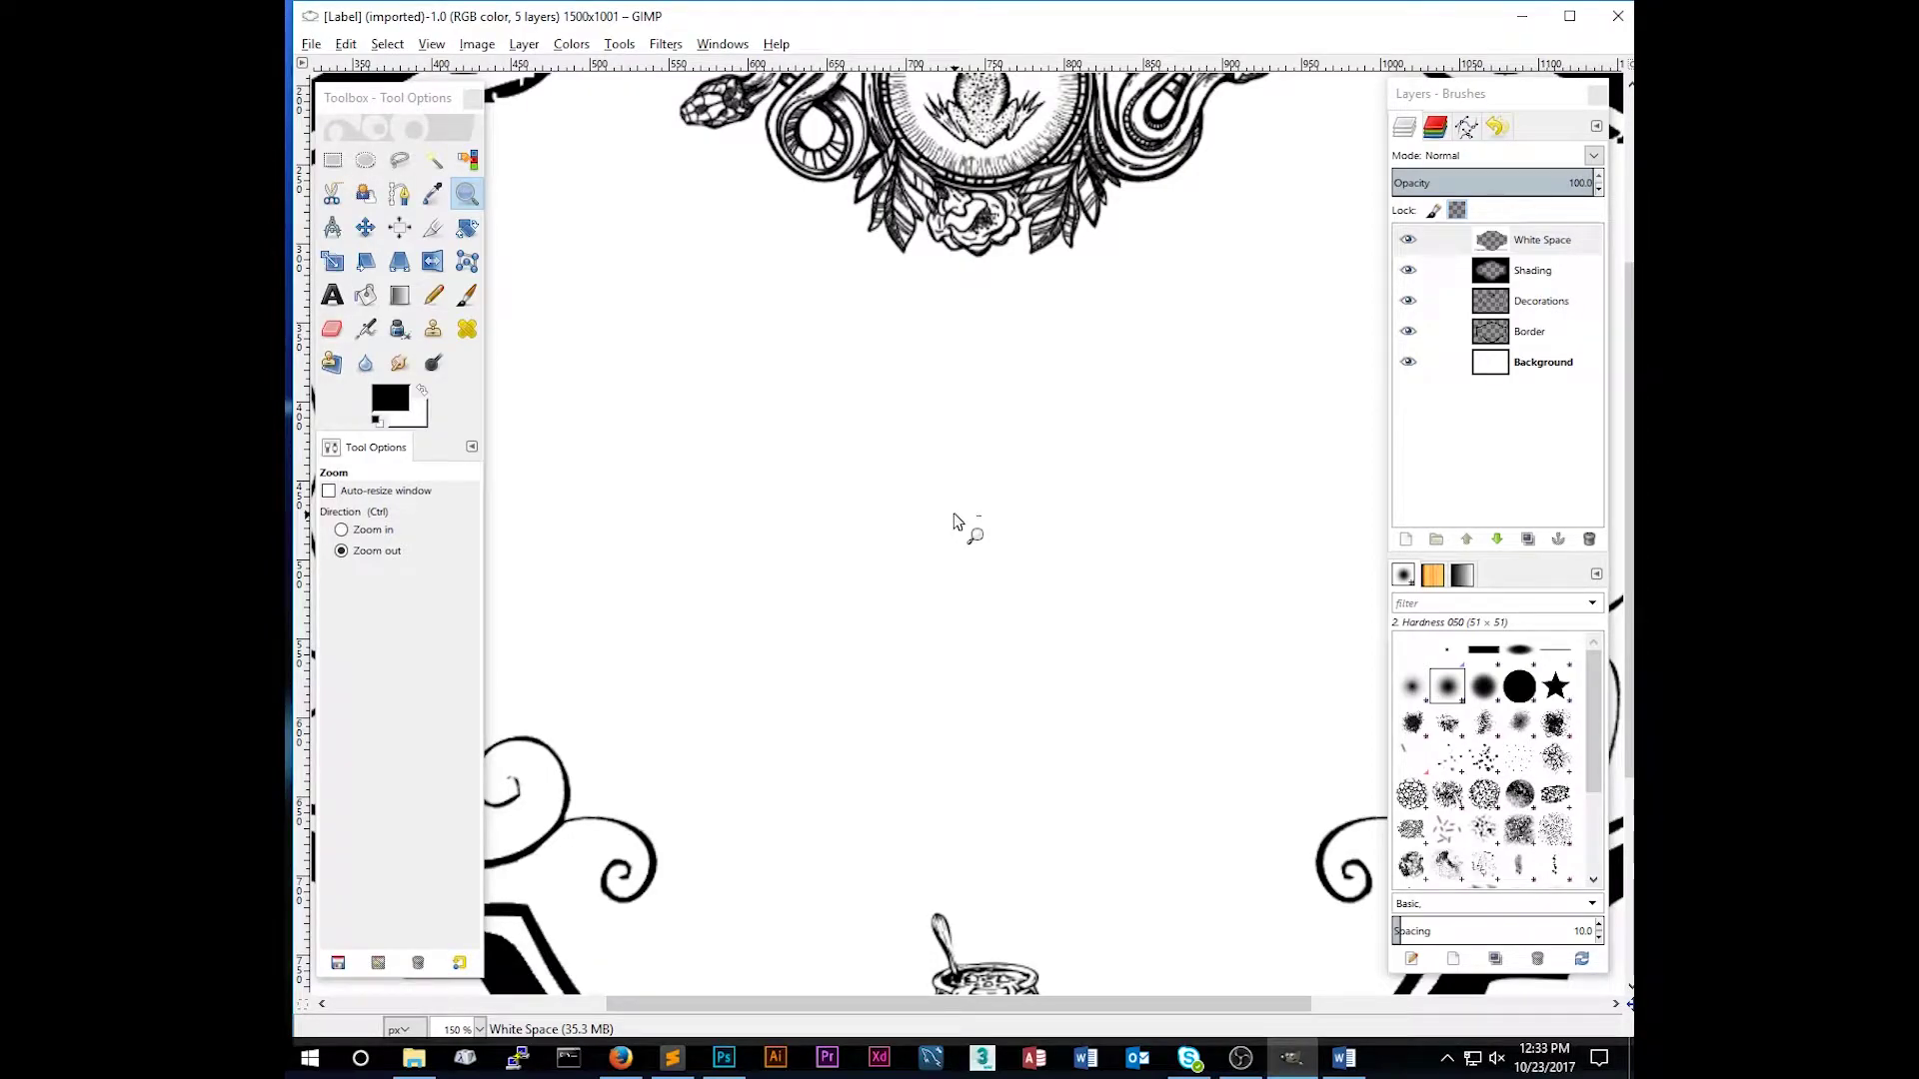
ctrl+click(955, 517)
ctrl+click(955, 518)
ctrl+click(955, 518)
Step: View the label at 100%, pan to the lower-left sun corner, then zoom out fully
key(1)
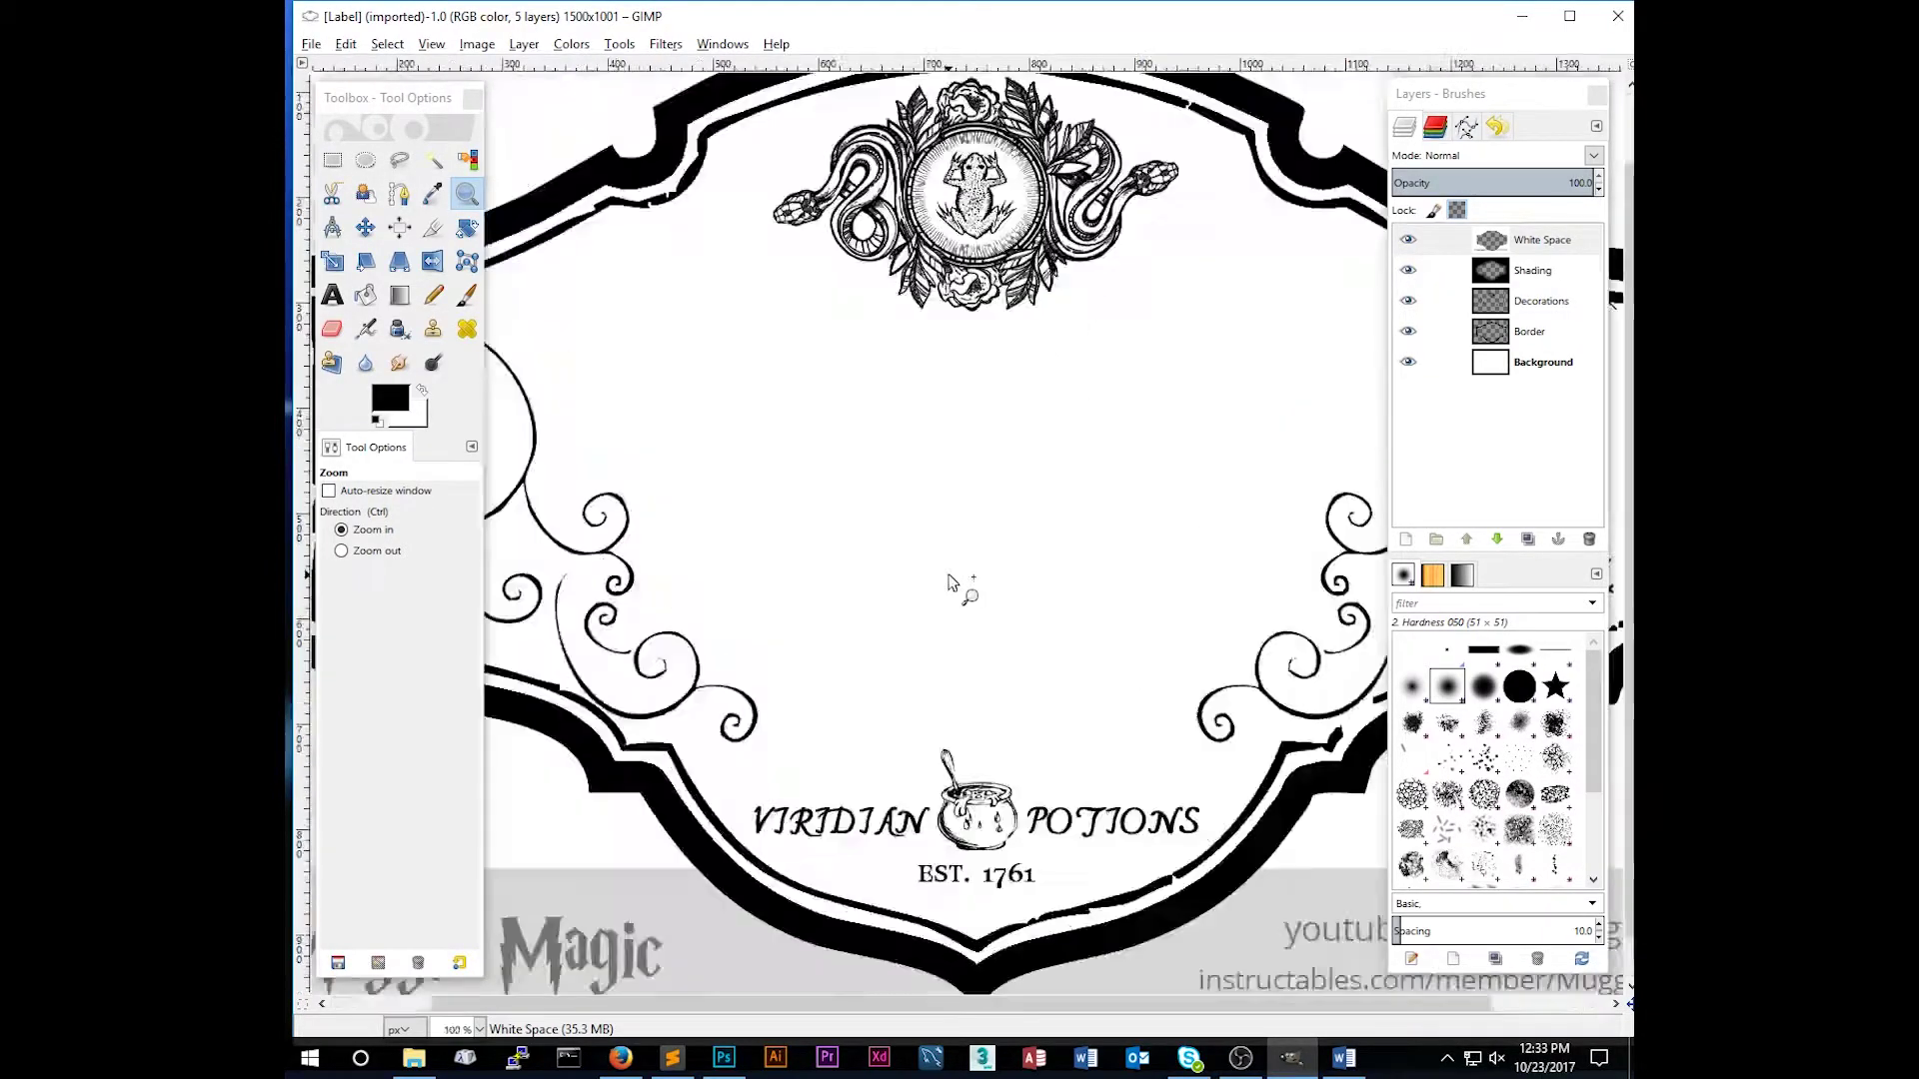
click(952, 517)
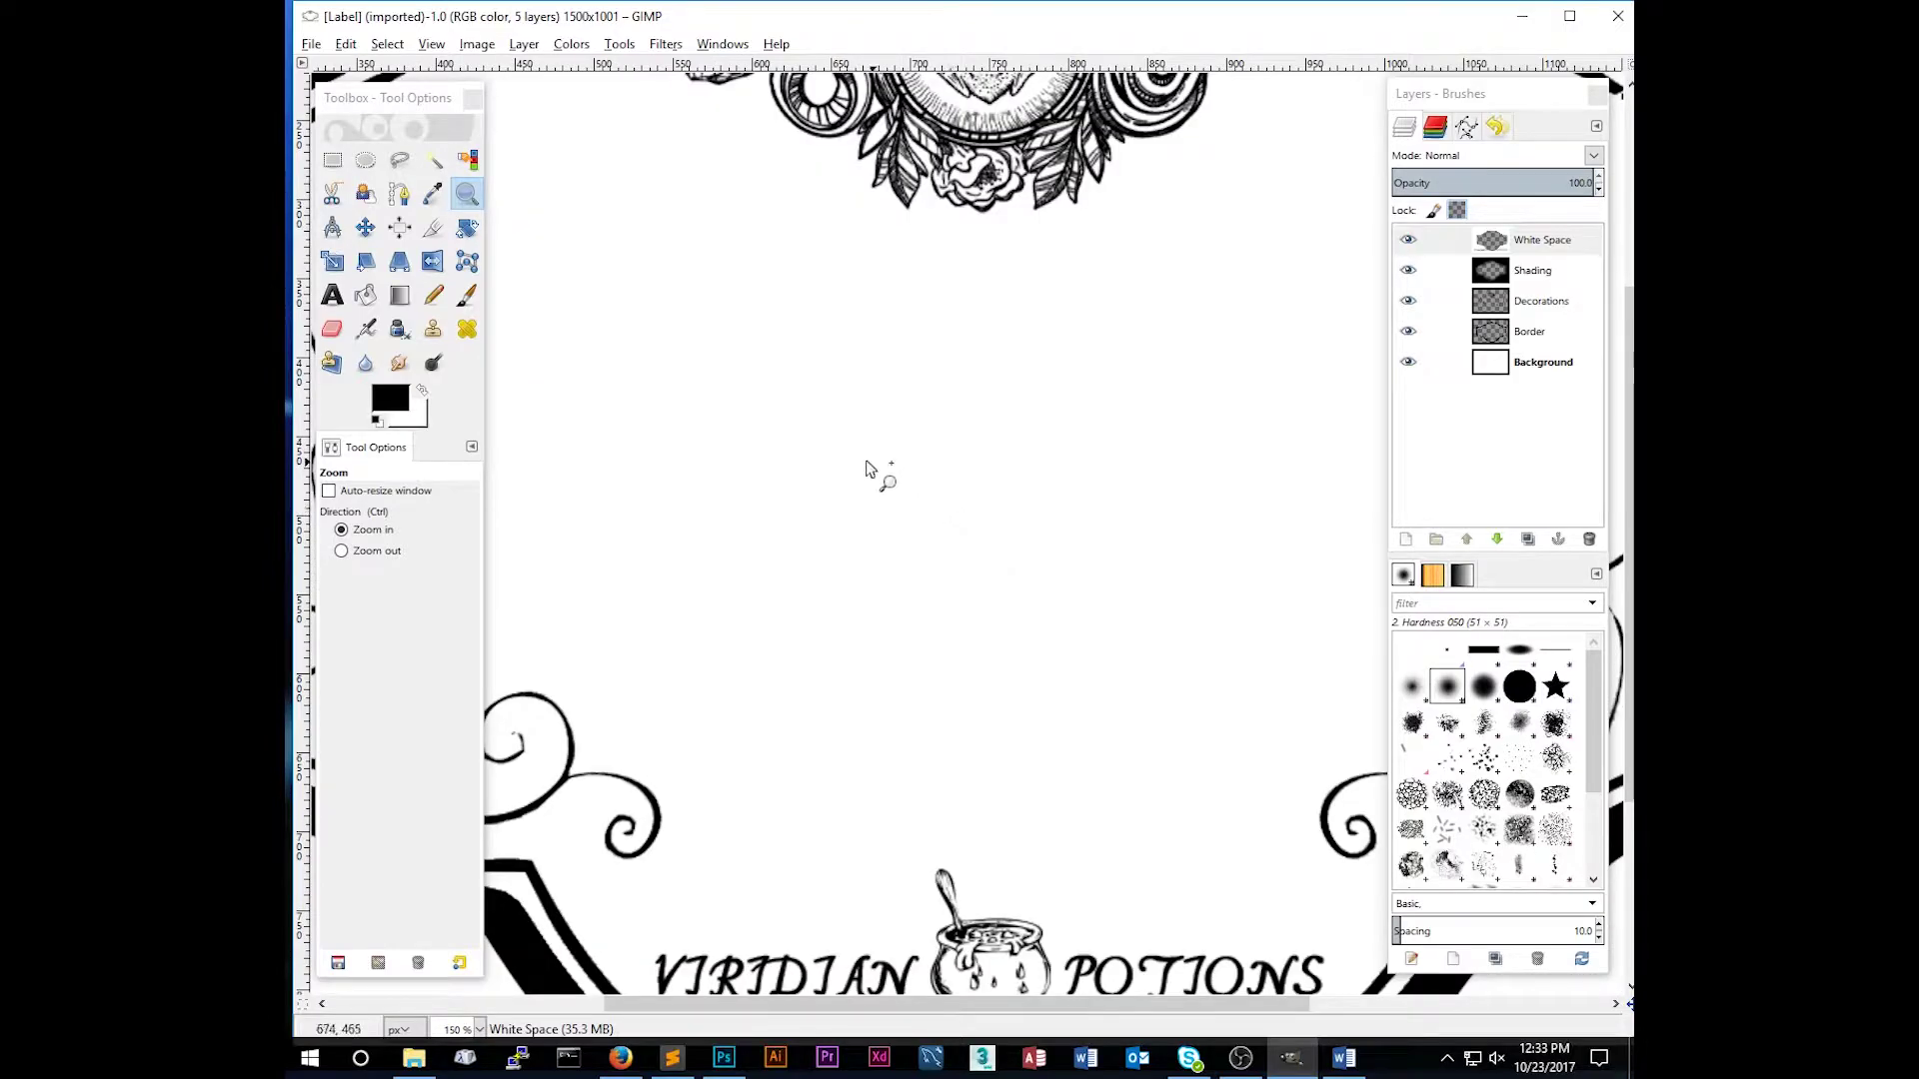
drag(847, 459, 932, 309)
scroll(913, 673, down, 5)
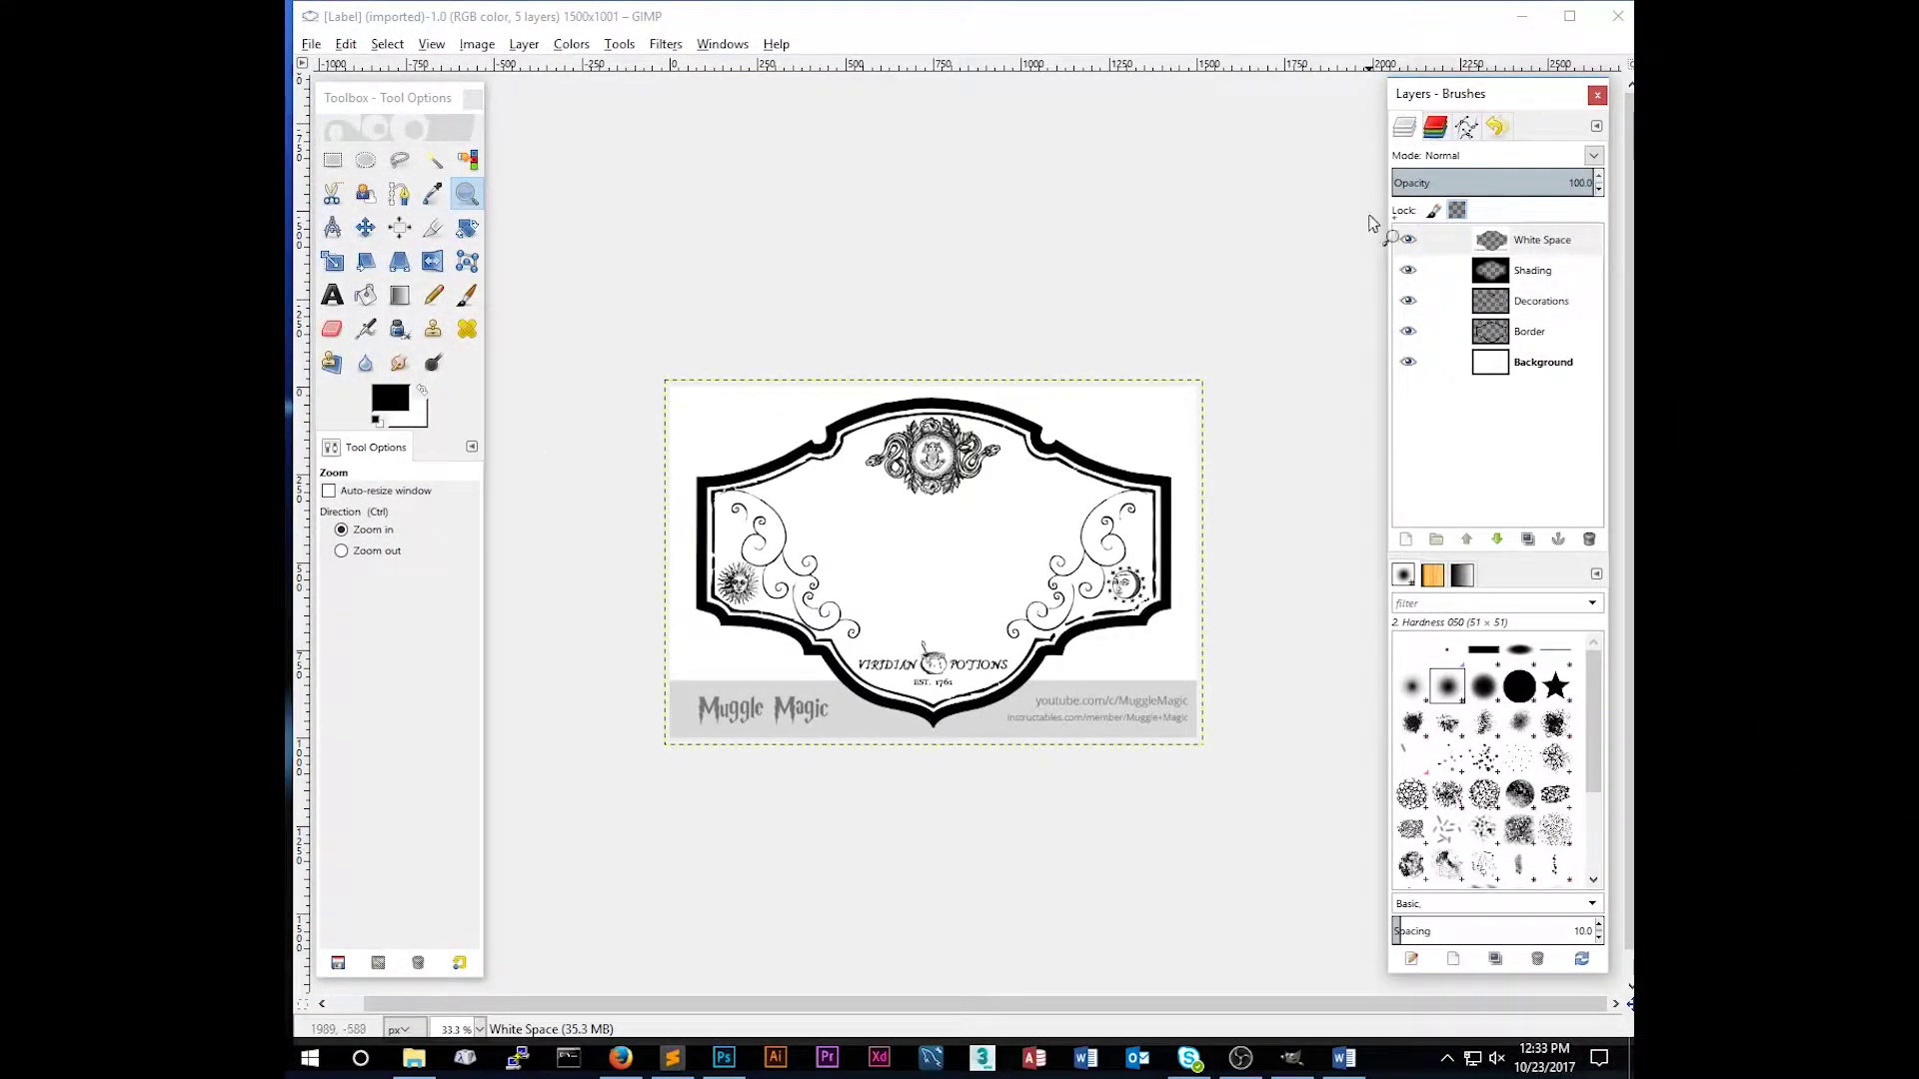
click(1536, 365)
click(1536, 335)
click(1536, 302)
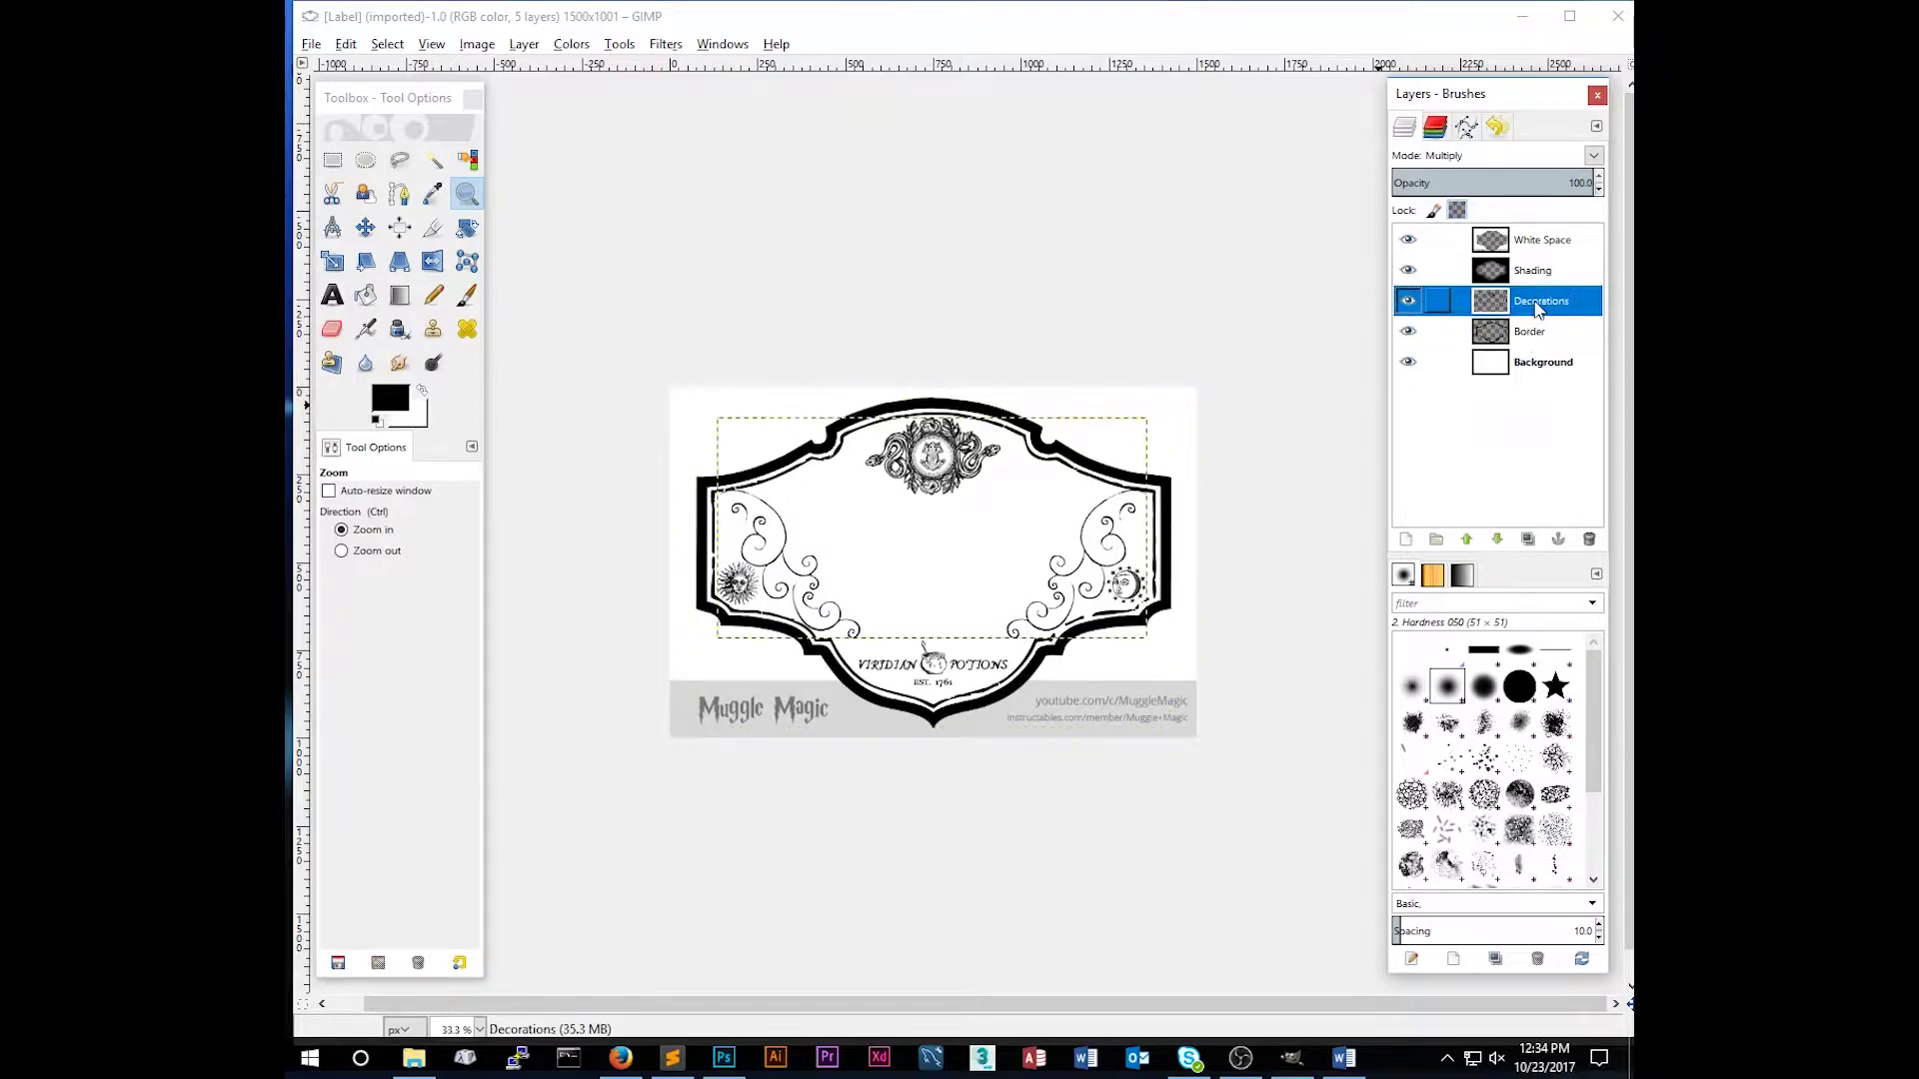
click(1535, 273)
click(1536, 243)
click(1536, 303)
click(1536, 333)
click(1539, 365)
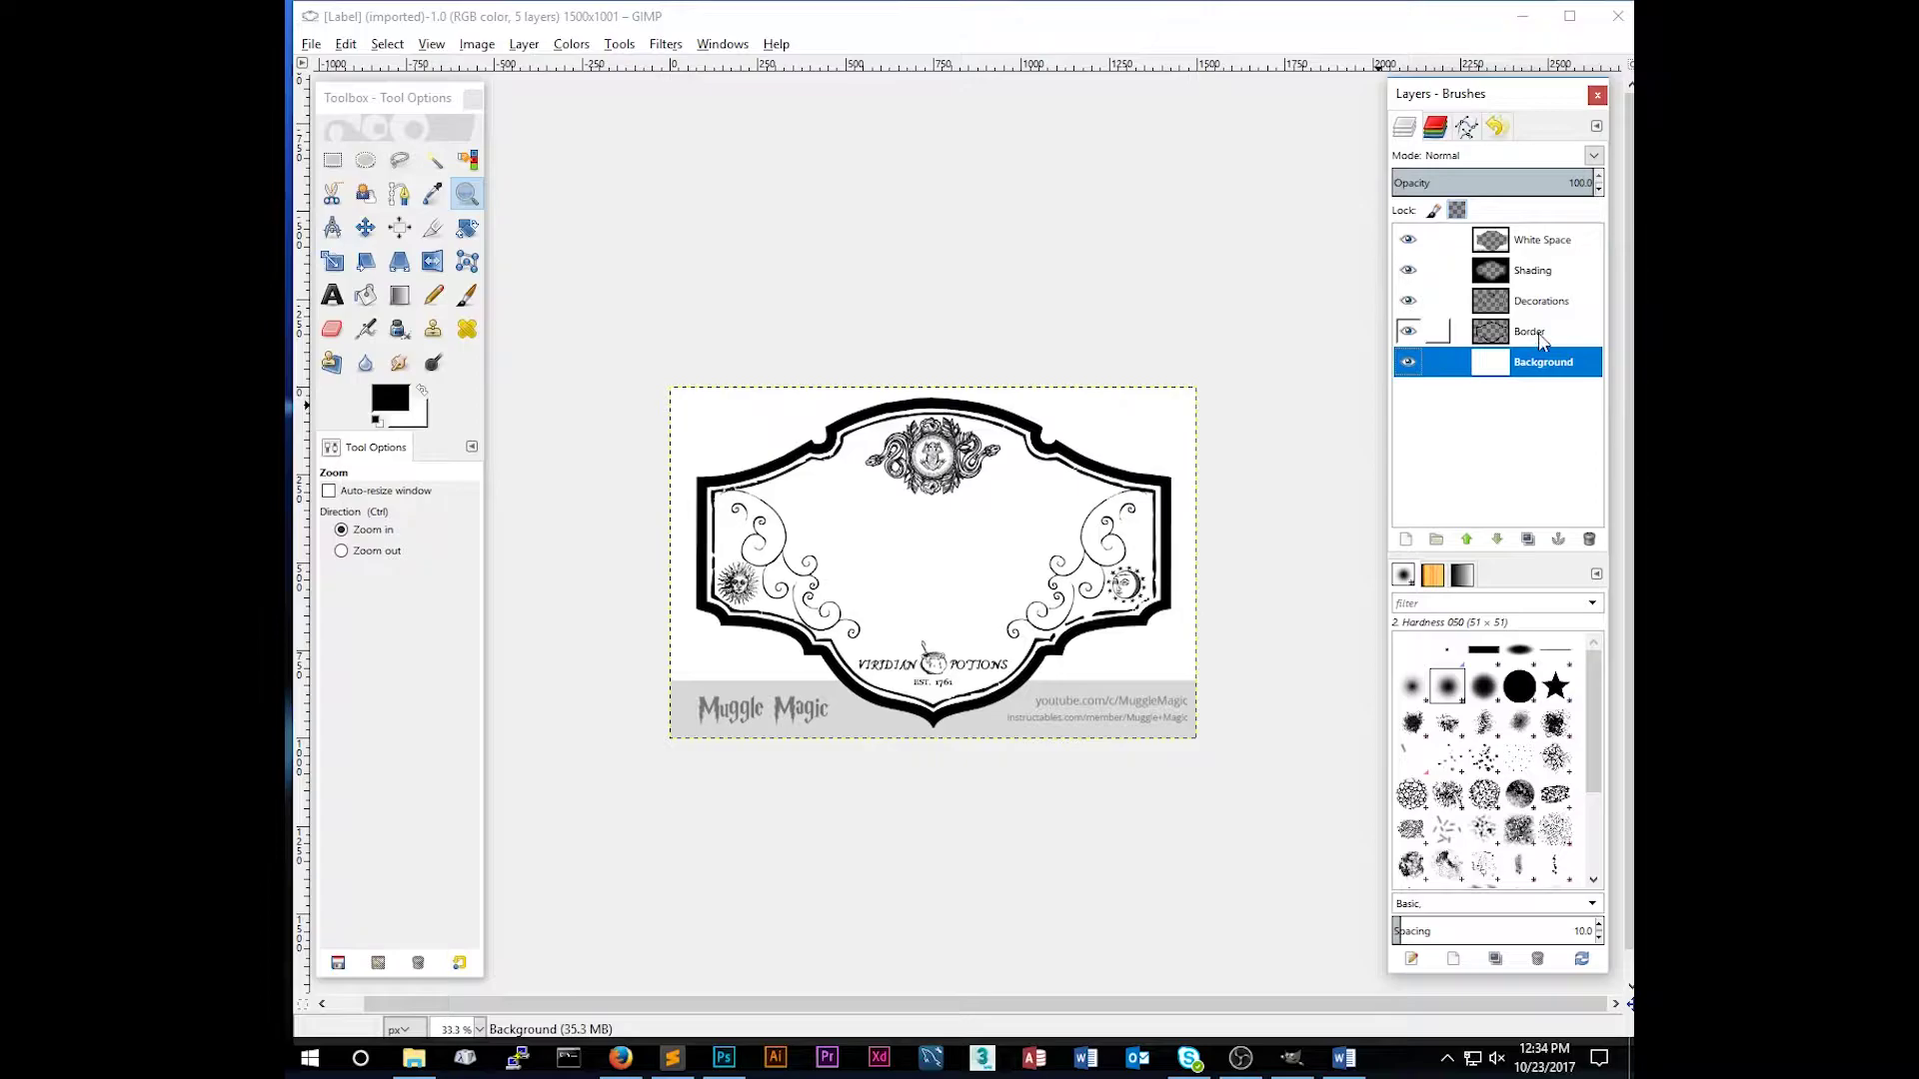
click(1539, 333)
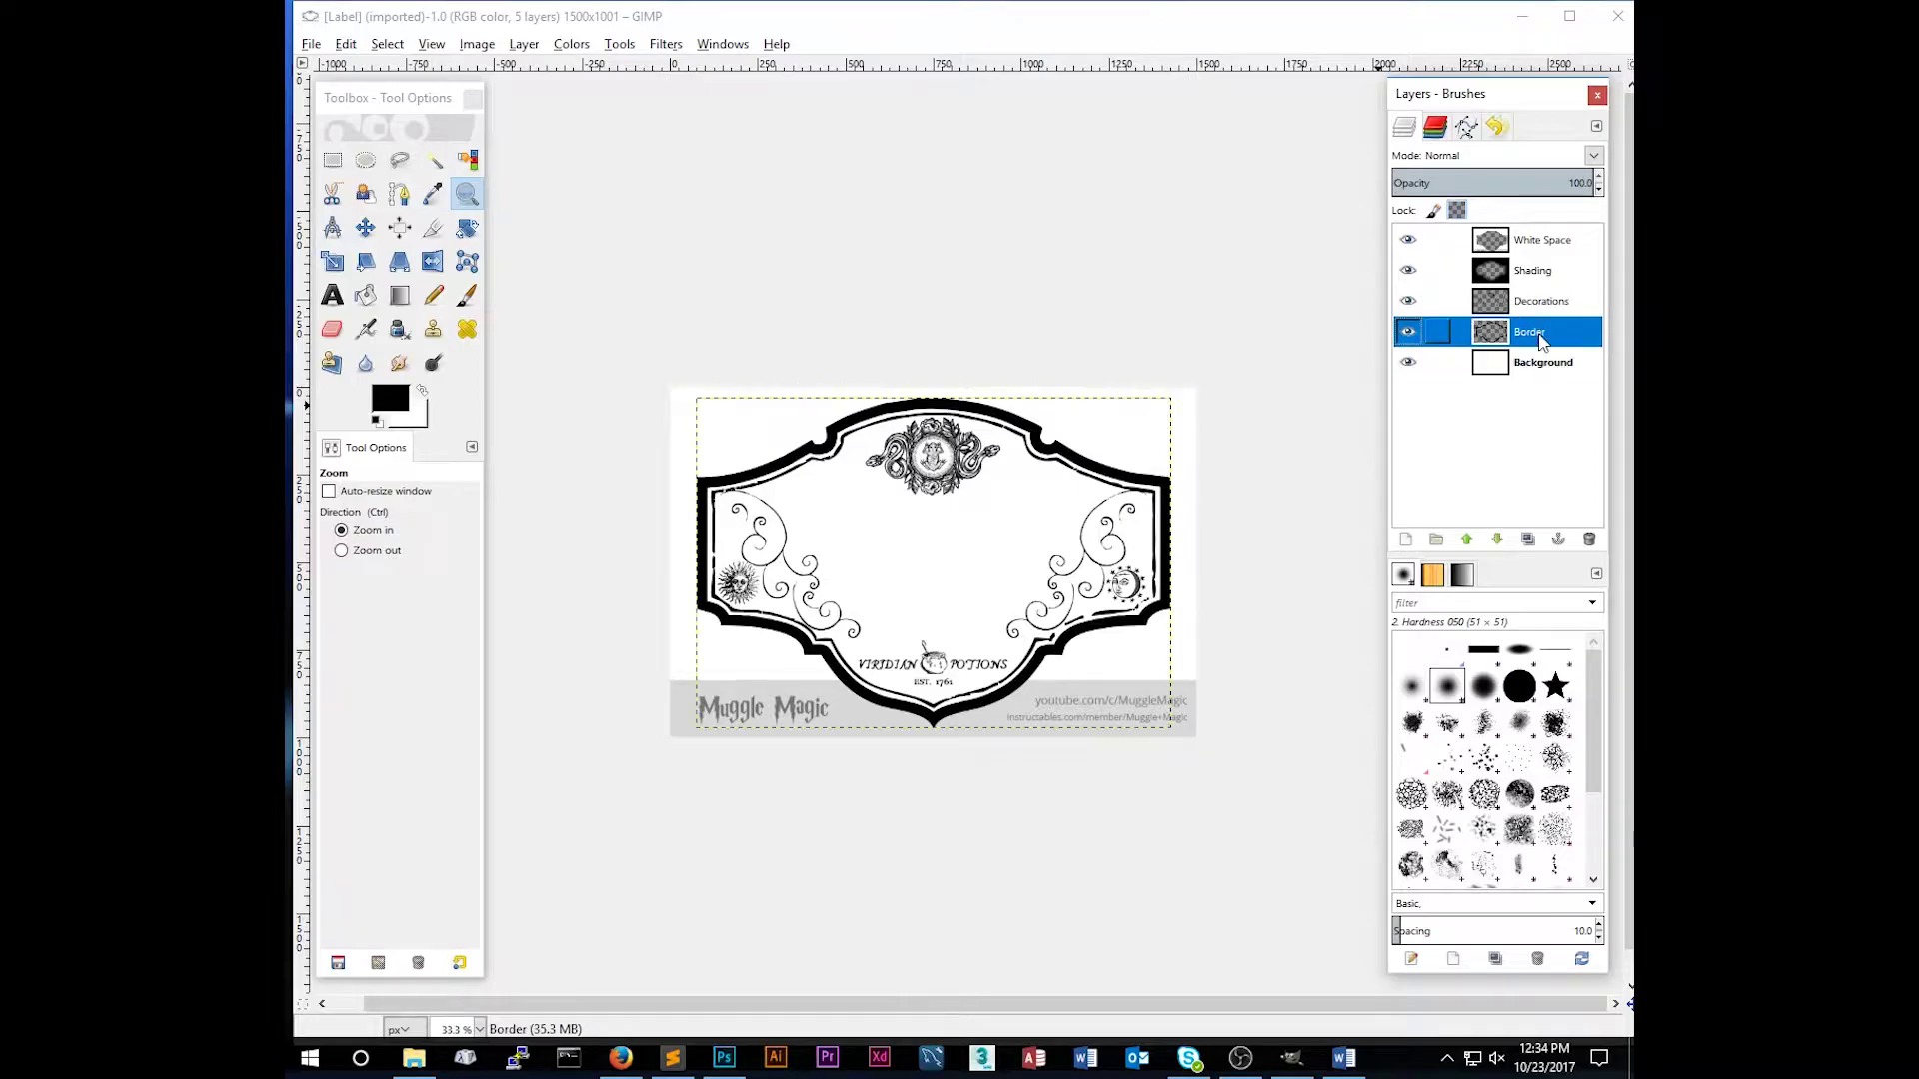
click(1408, 333)
click(1408, 333)
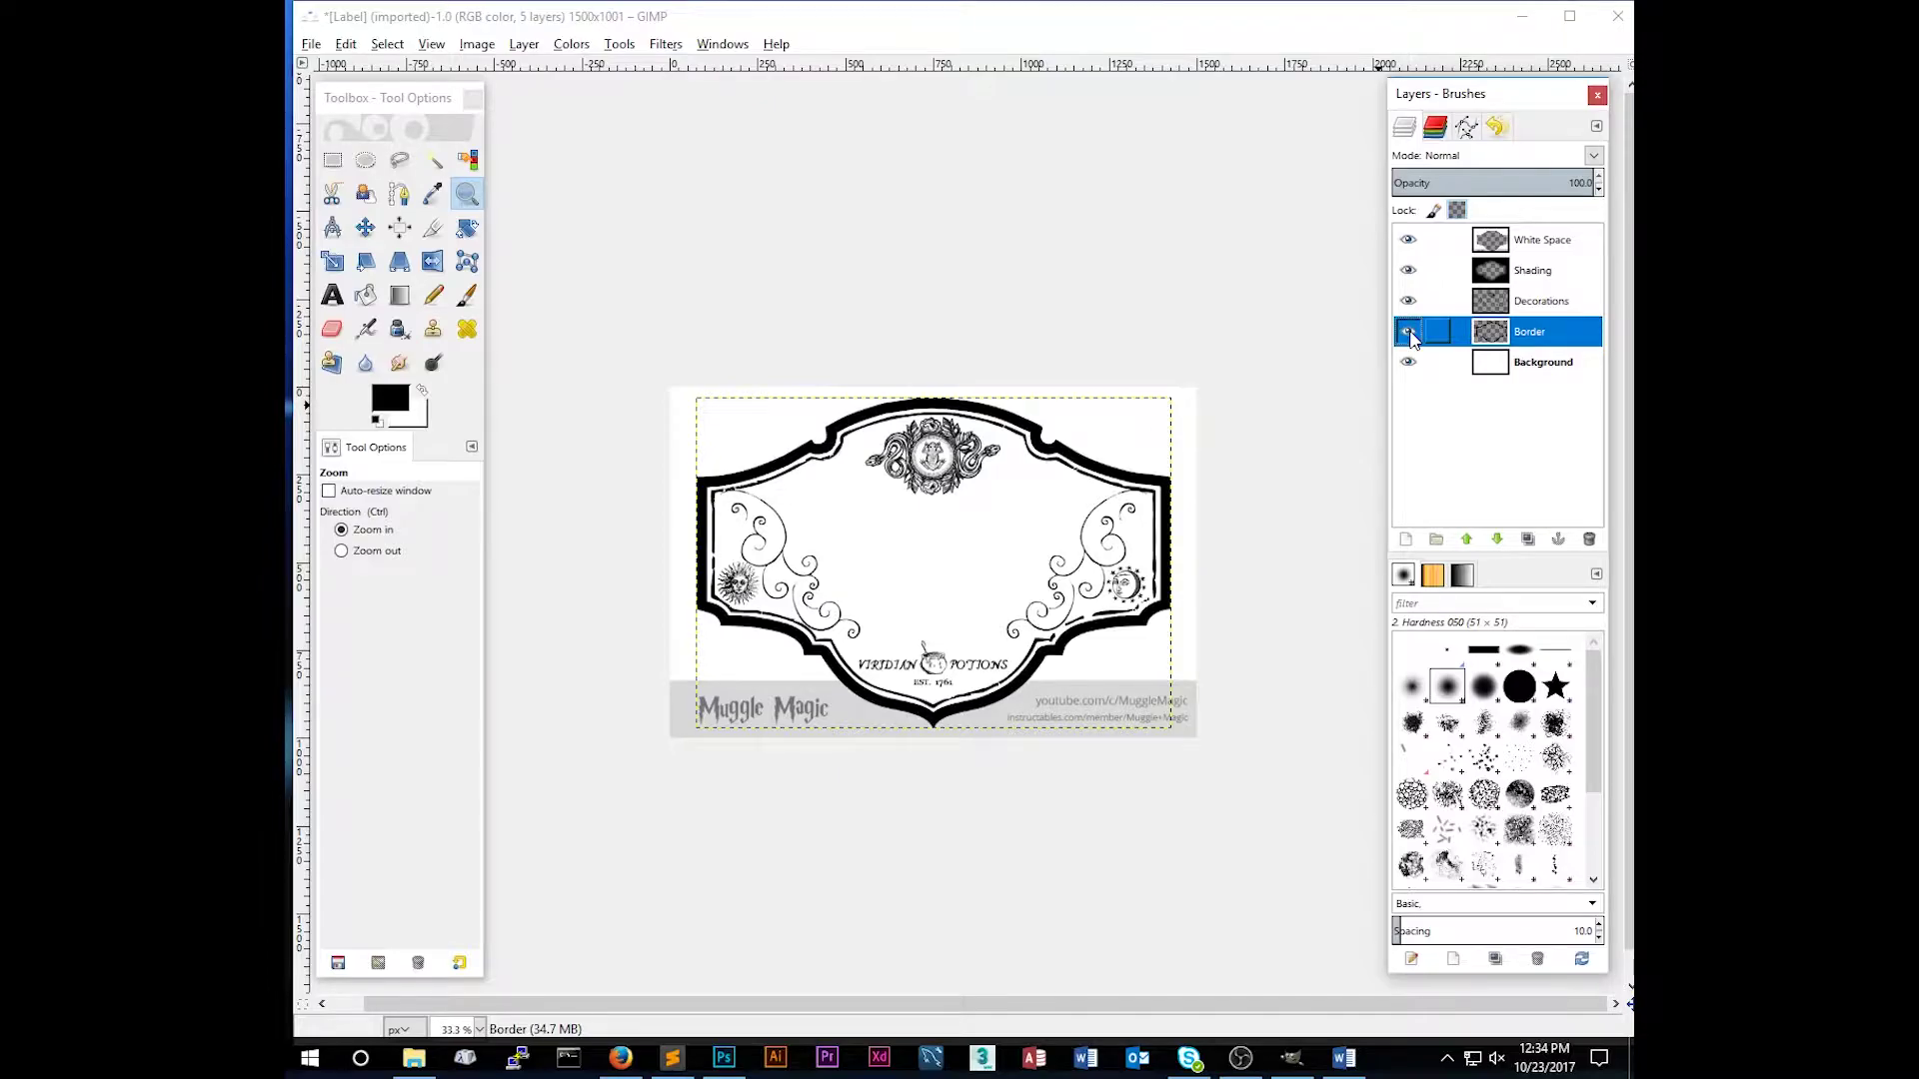
click(1408, 333)
click(1408, 333)
click(1407, 301)
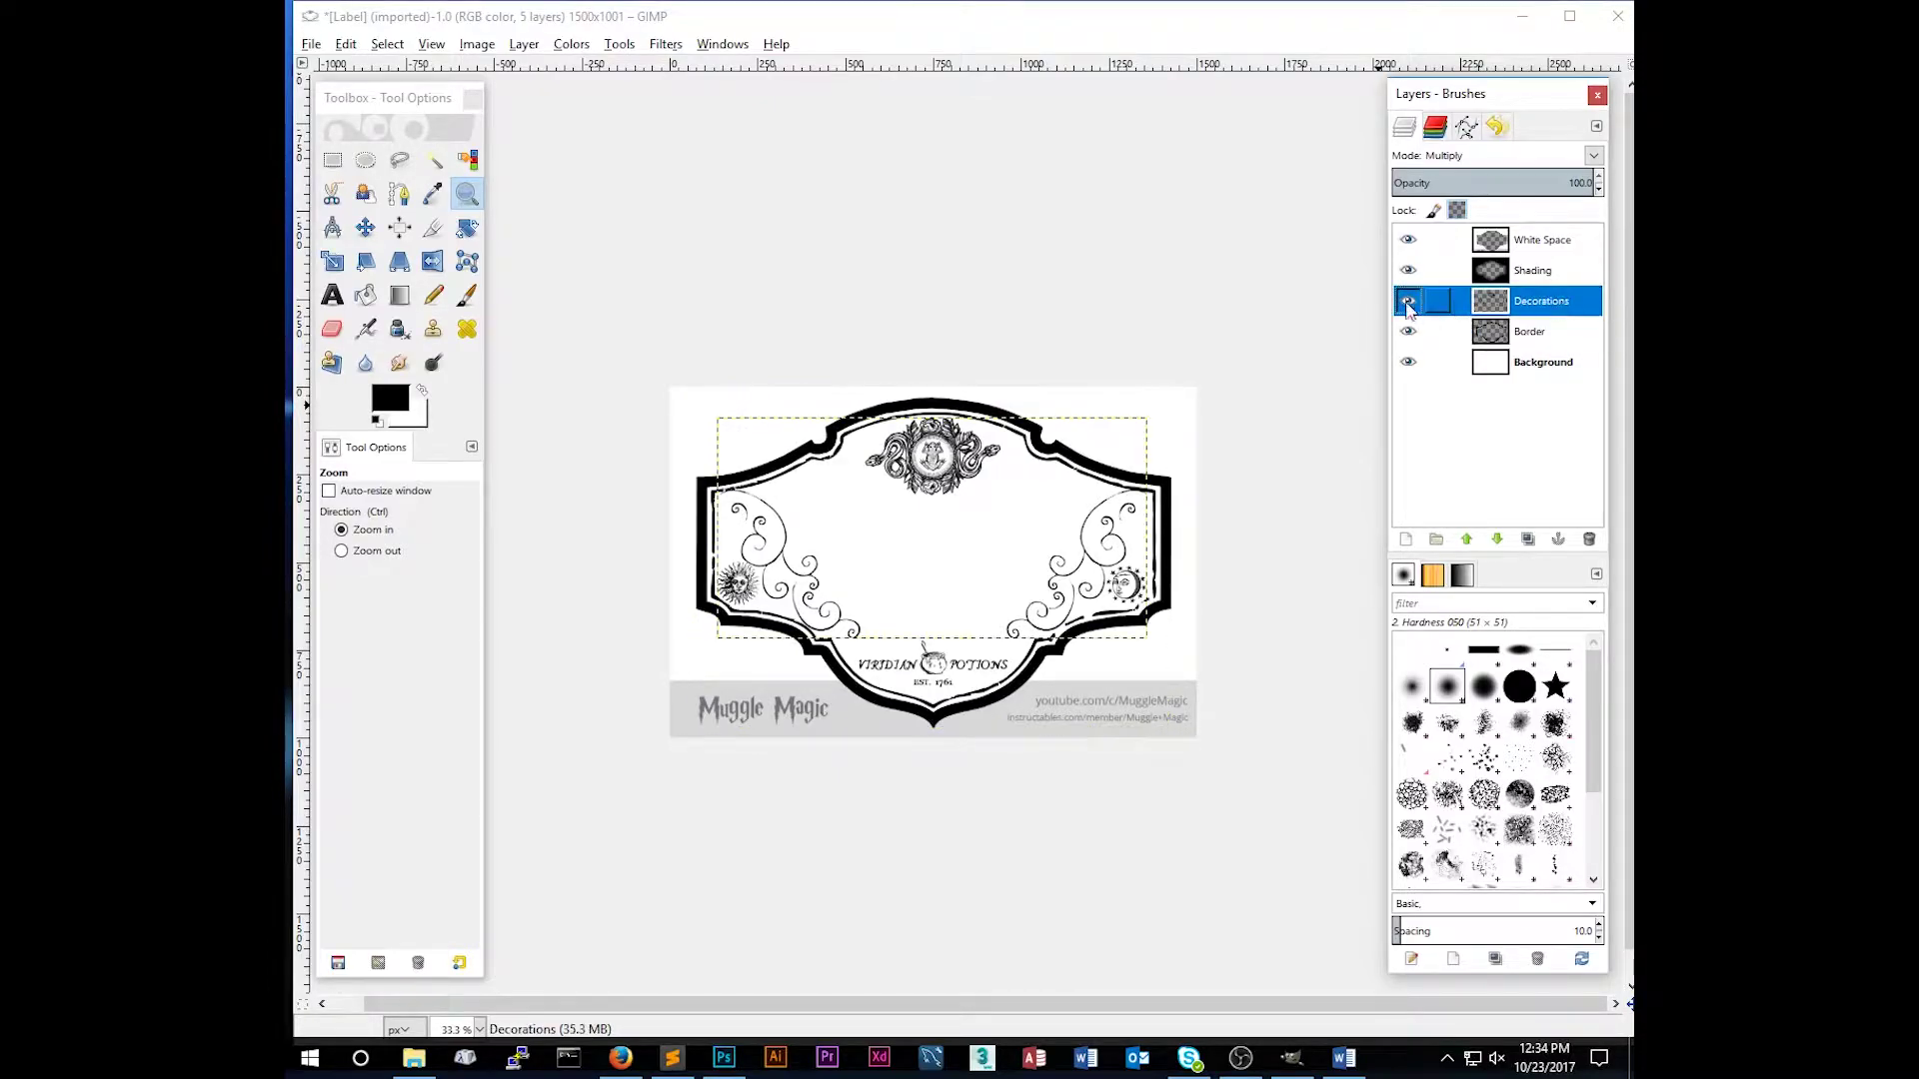
click(1407, 301)
click(1408, 301)
click(1405, 303)
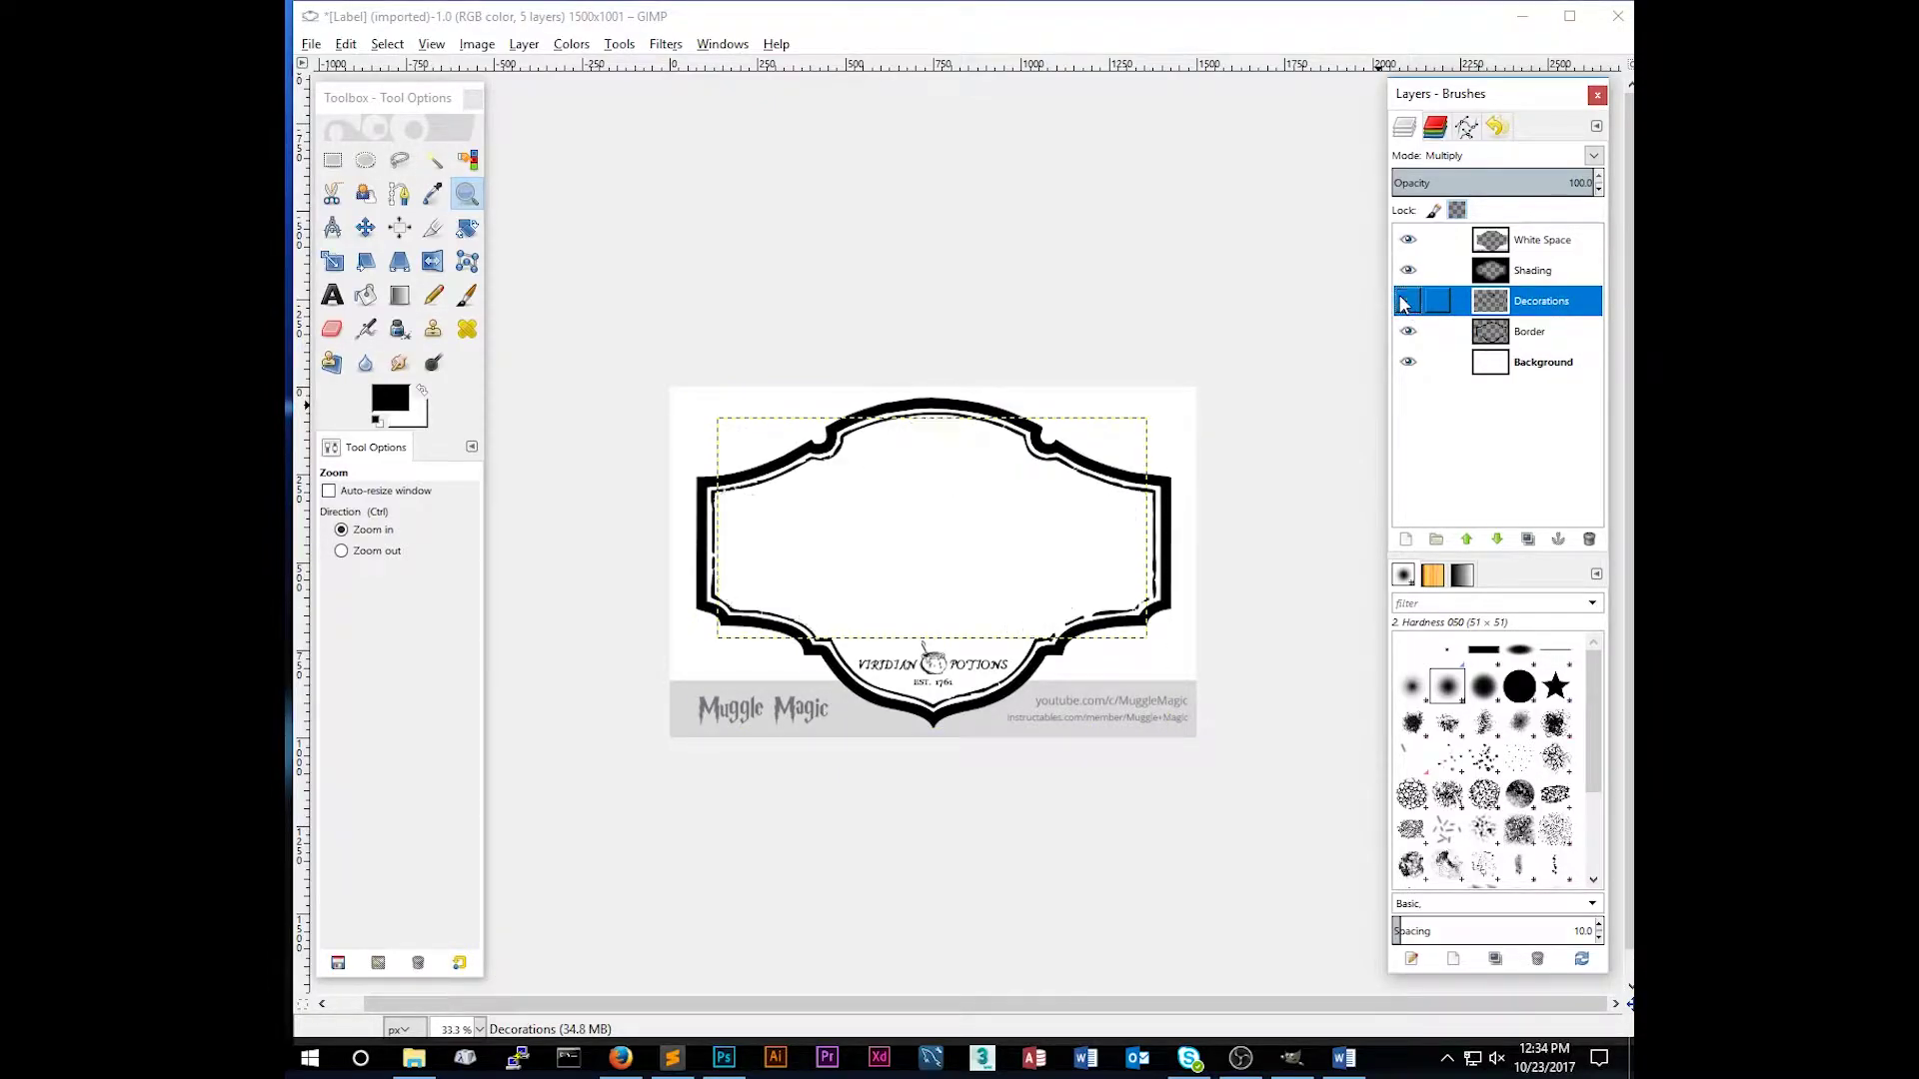
click(1404, 303)
click(1575, 274)
click(1407, 270)
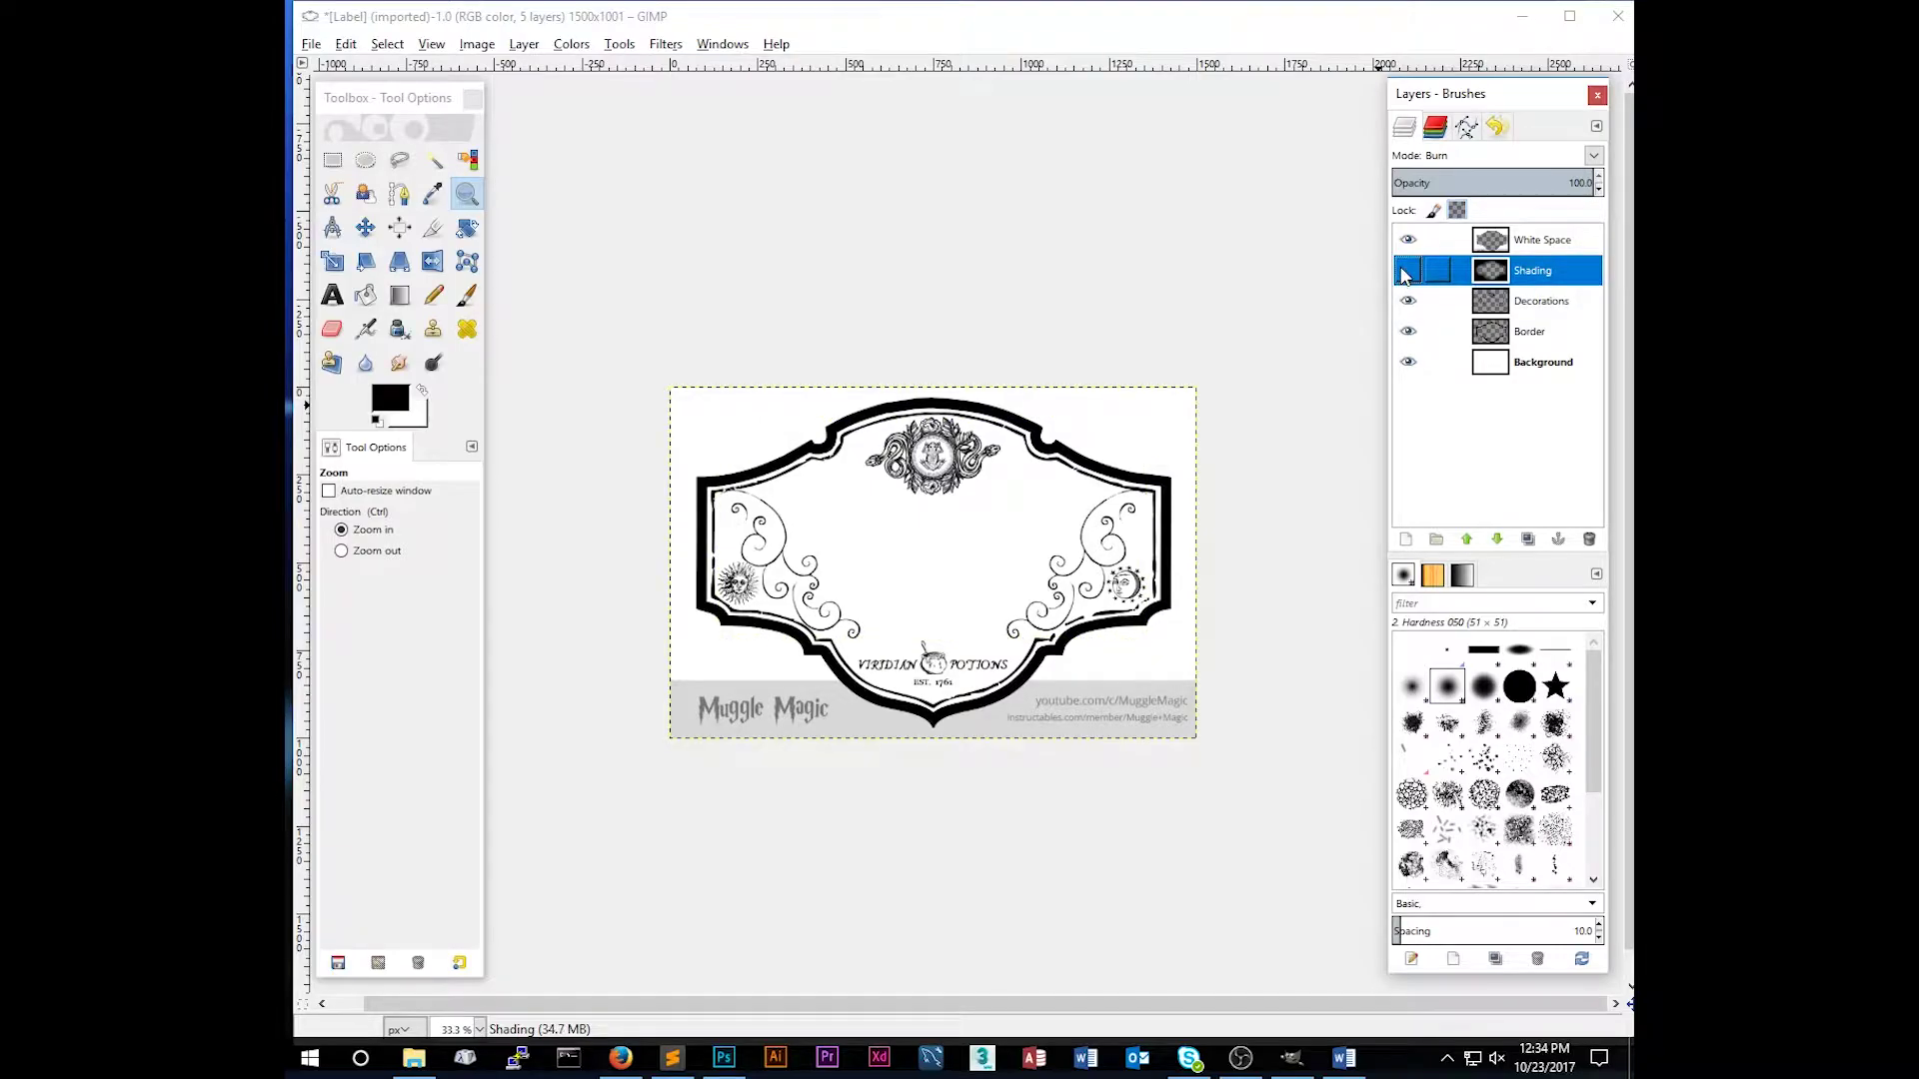
click(1408, 271)
click(1404, 244)
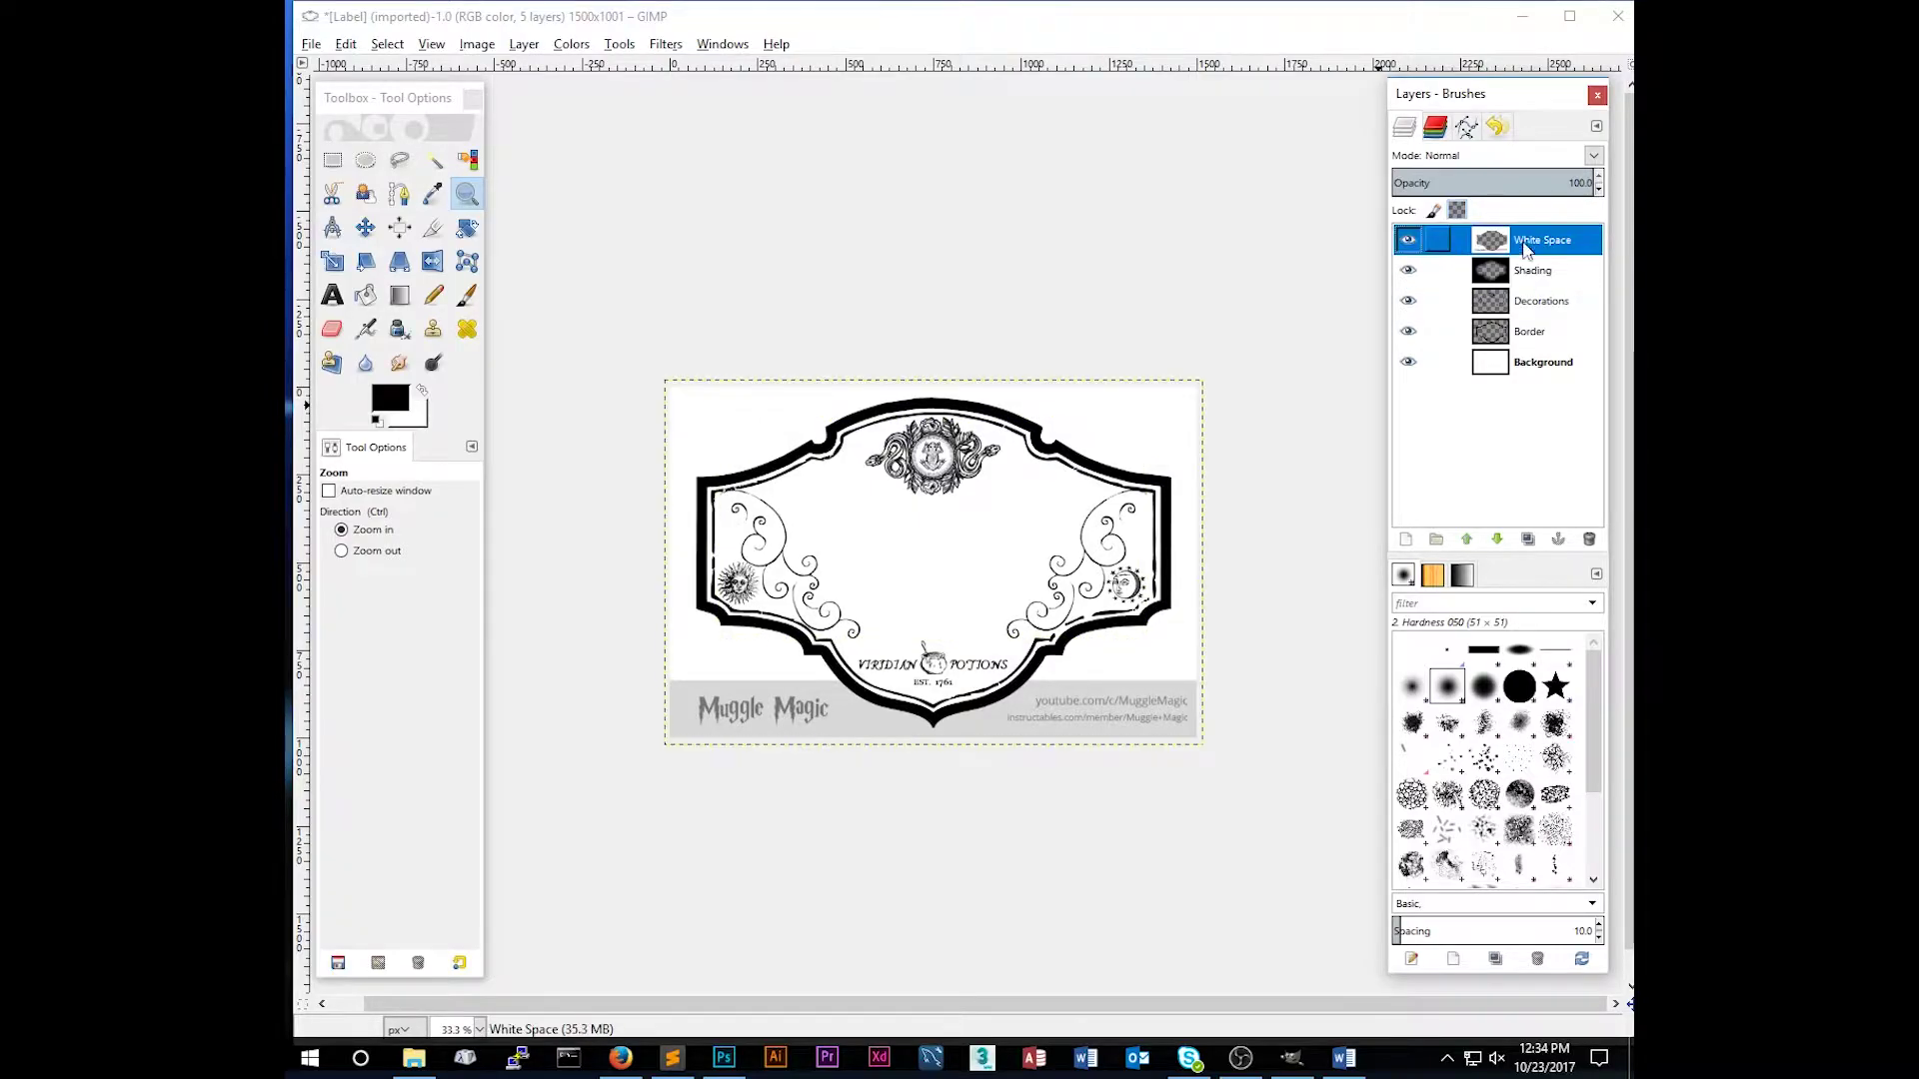
click(1407, 241)
click(1407, 241)
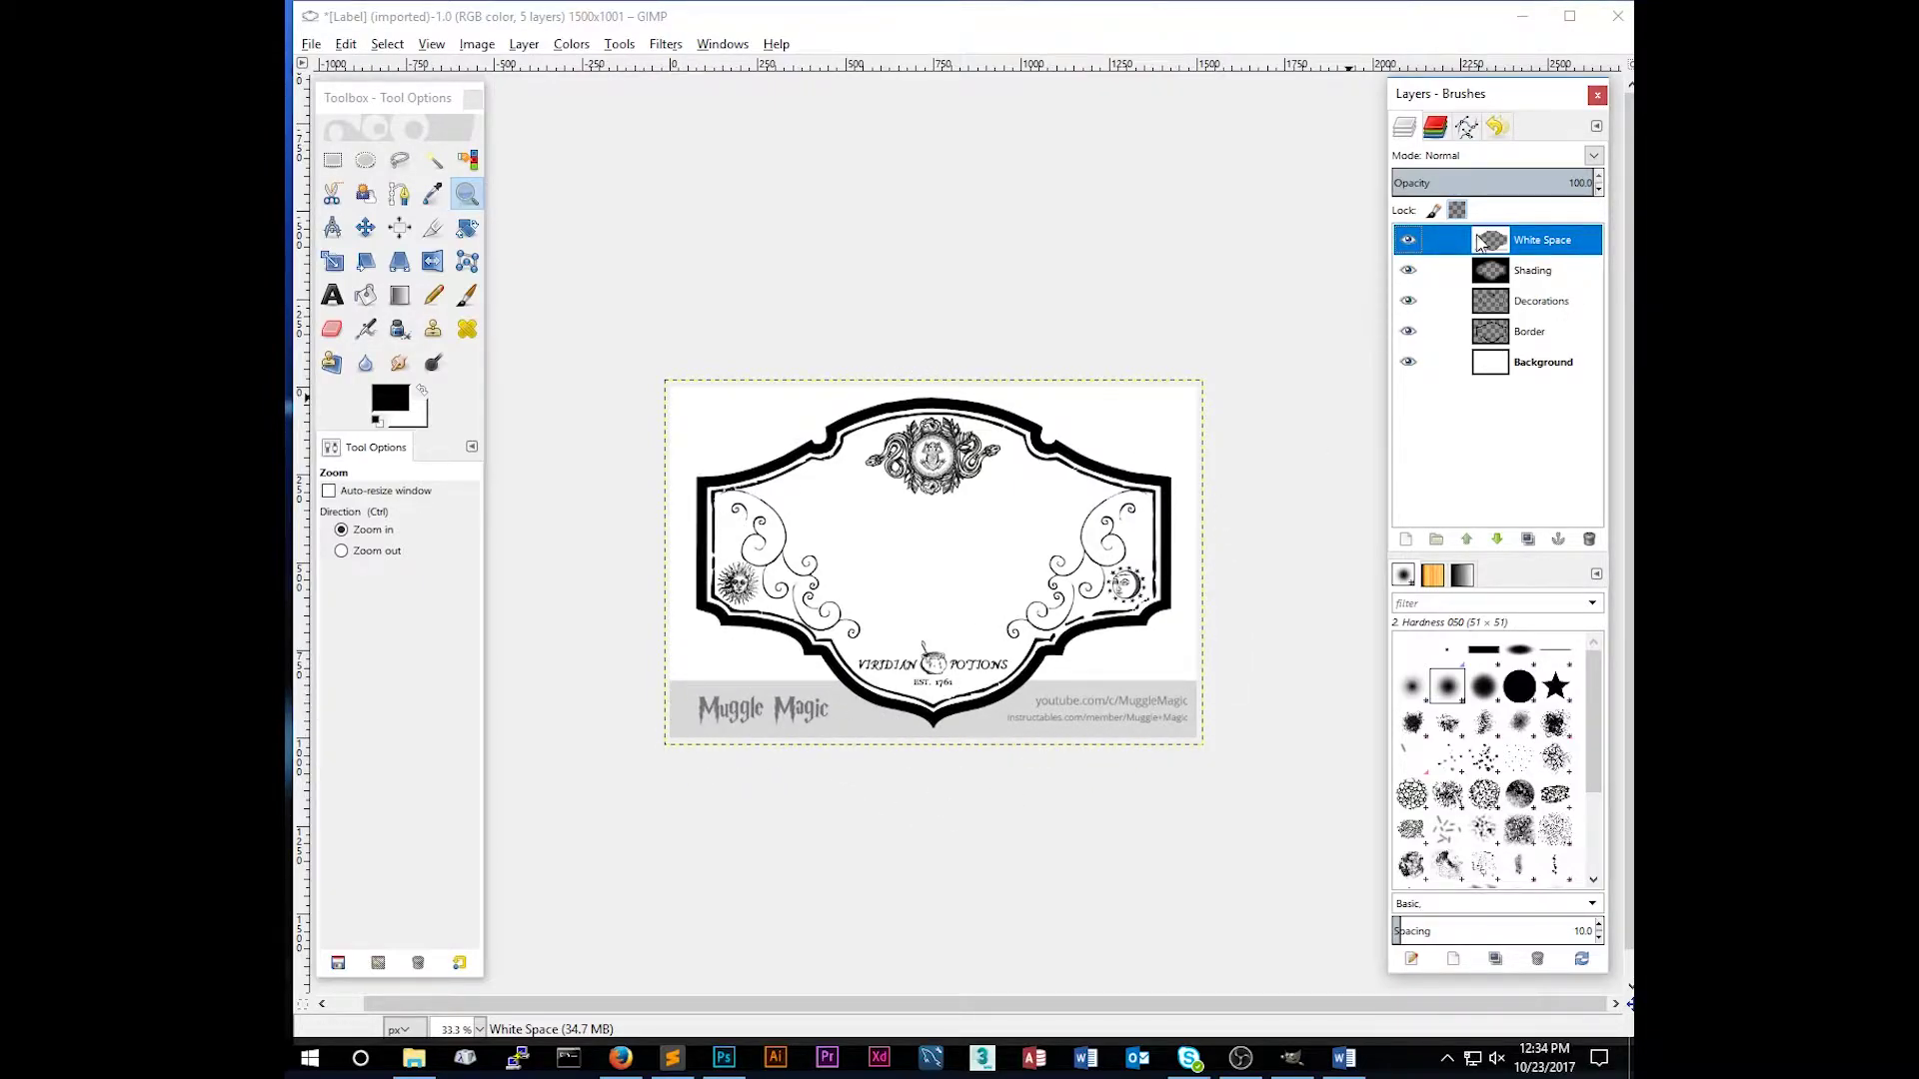
Step: Select the Background layer and browse to the images/backgrounds folder in Explorer
click(1545, 364)
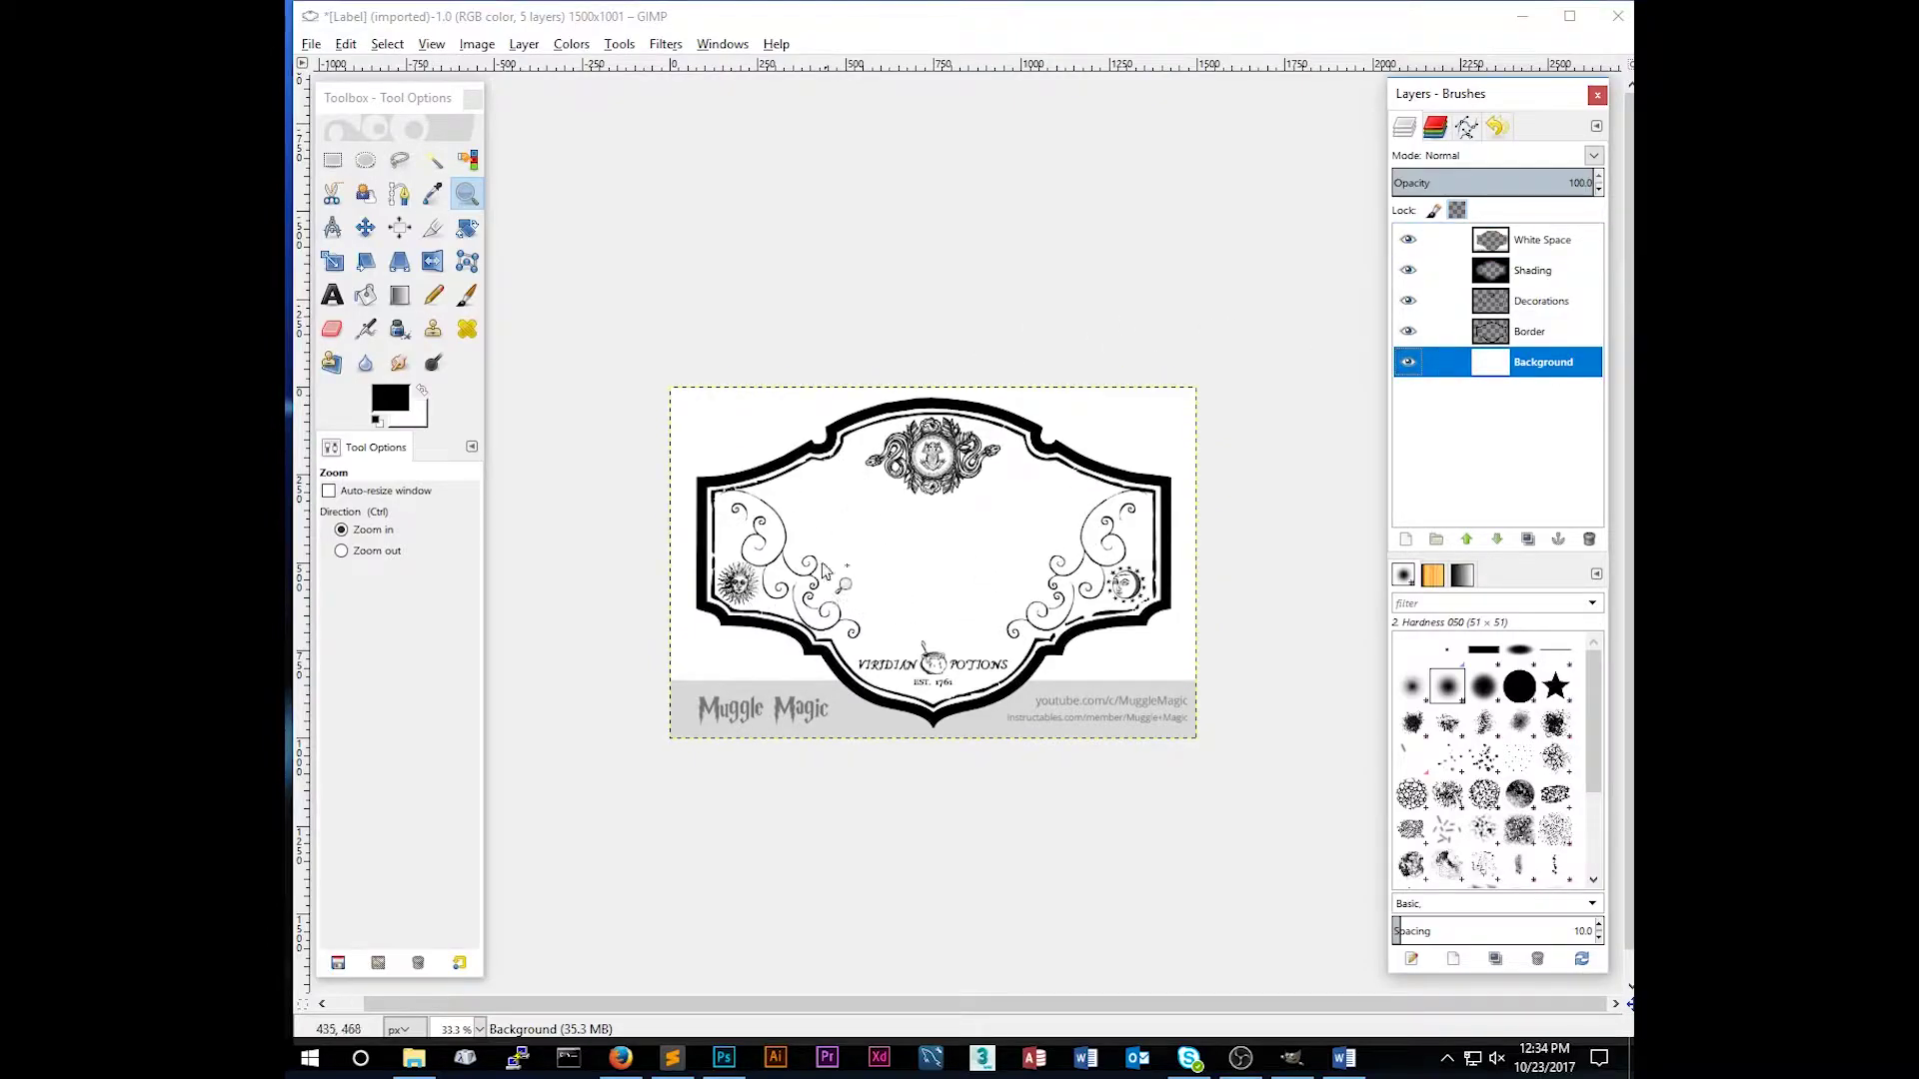
click(414, 1058)
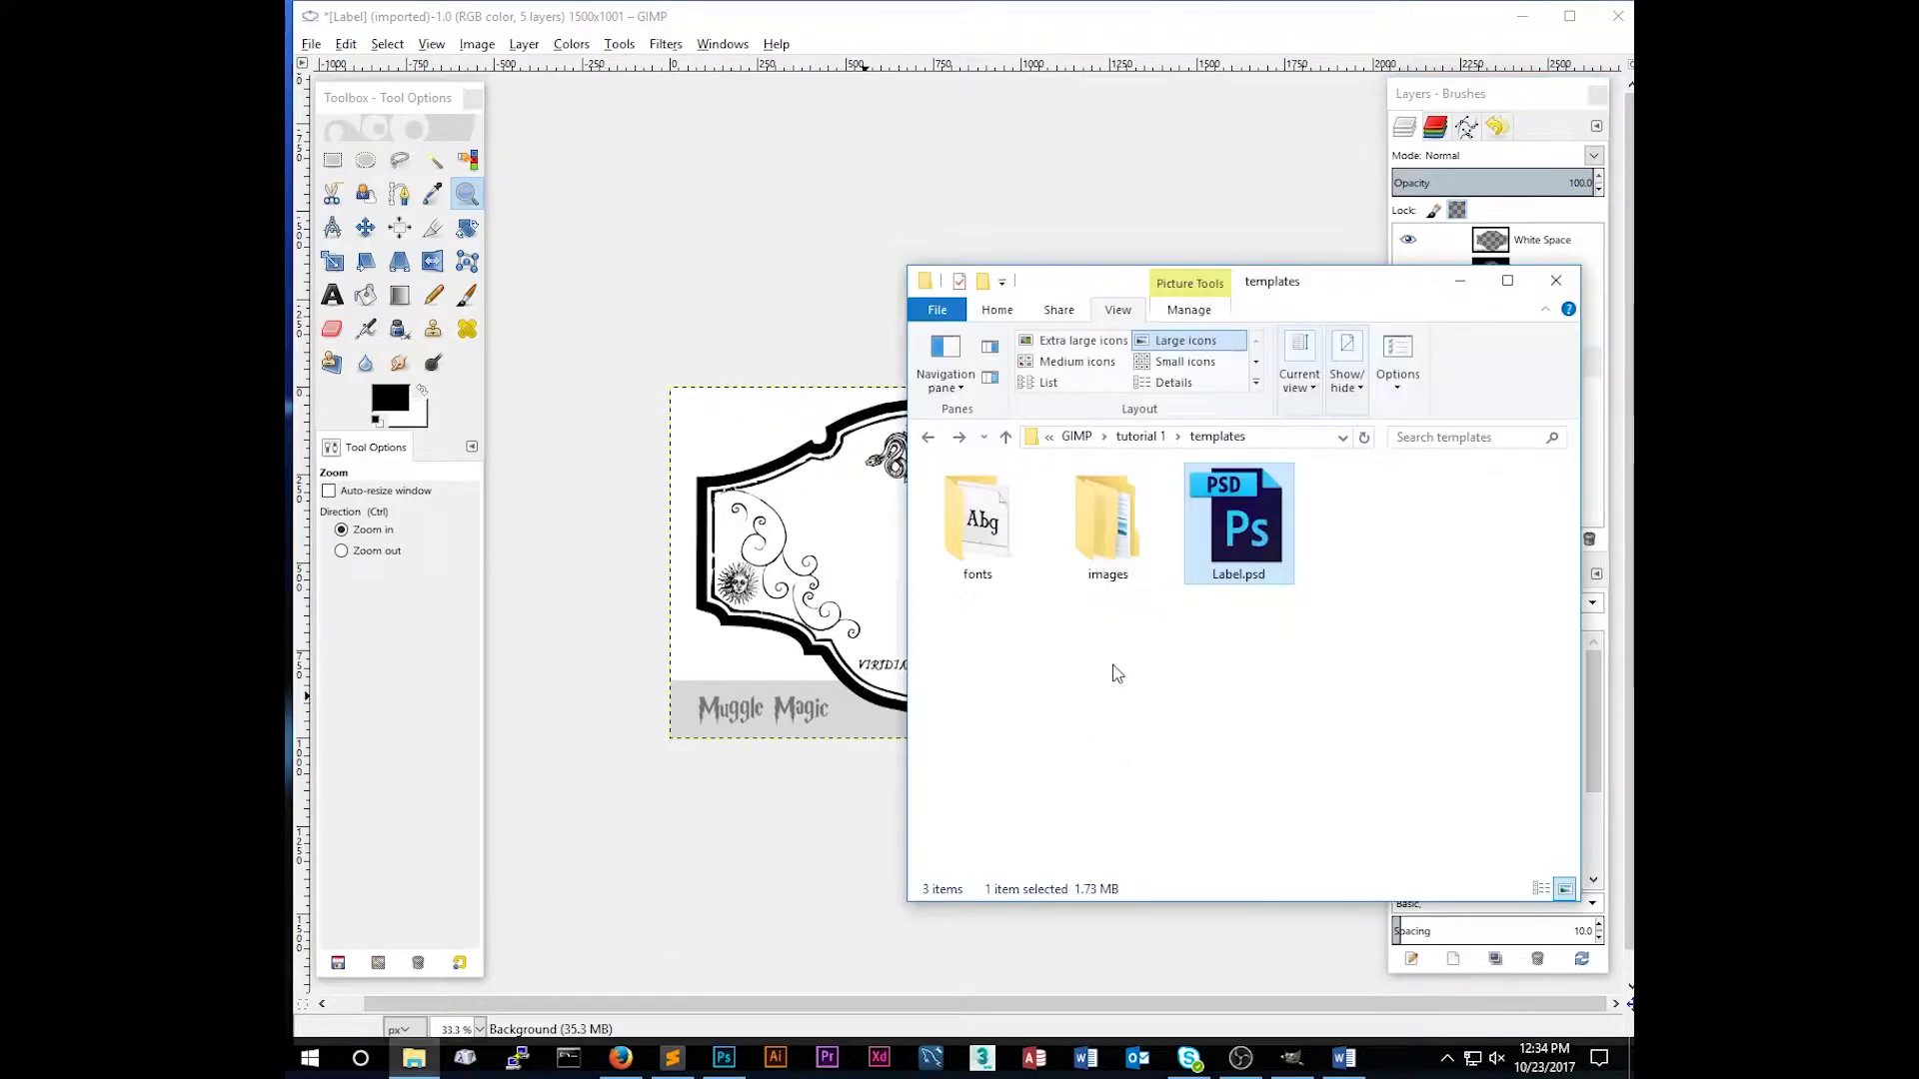
double_click(1110, 528)
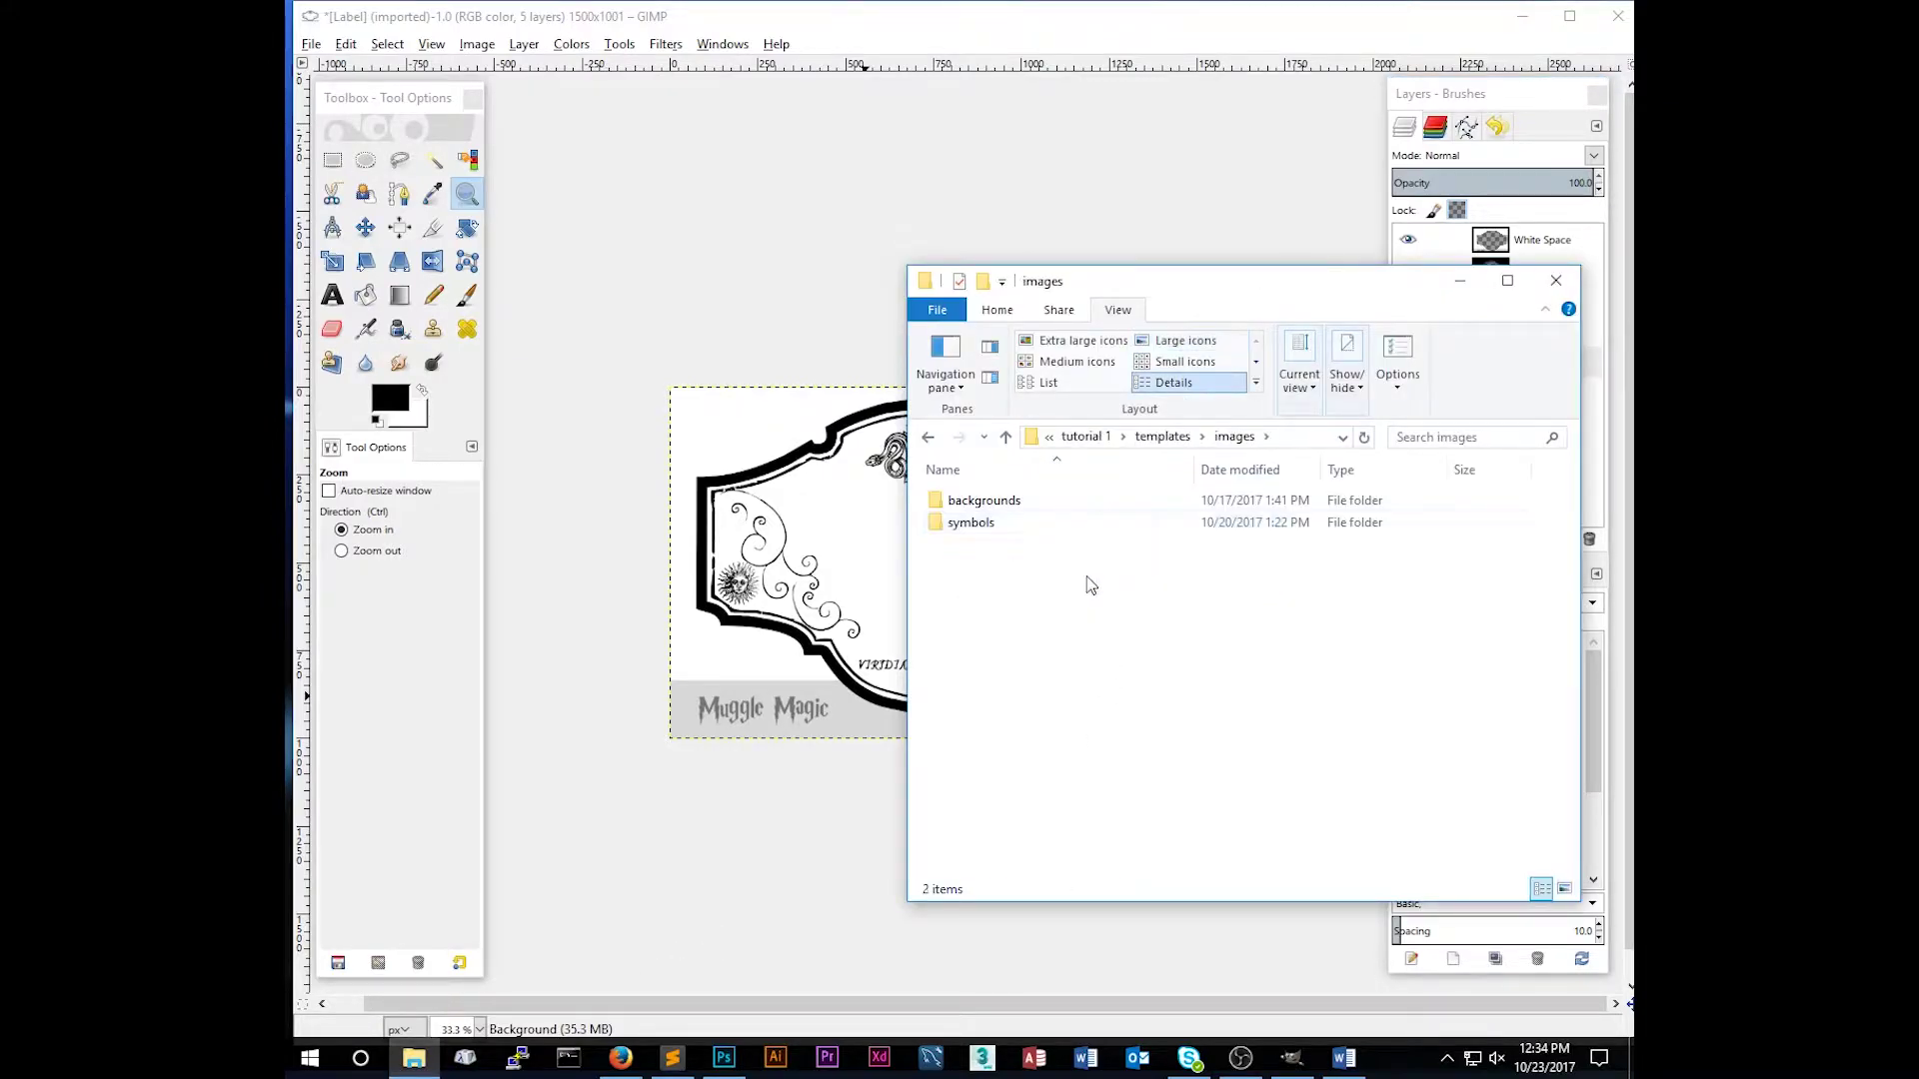
click(975, 508)
double_click(976, 509)
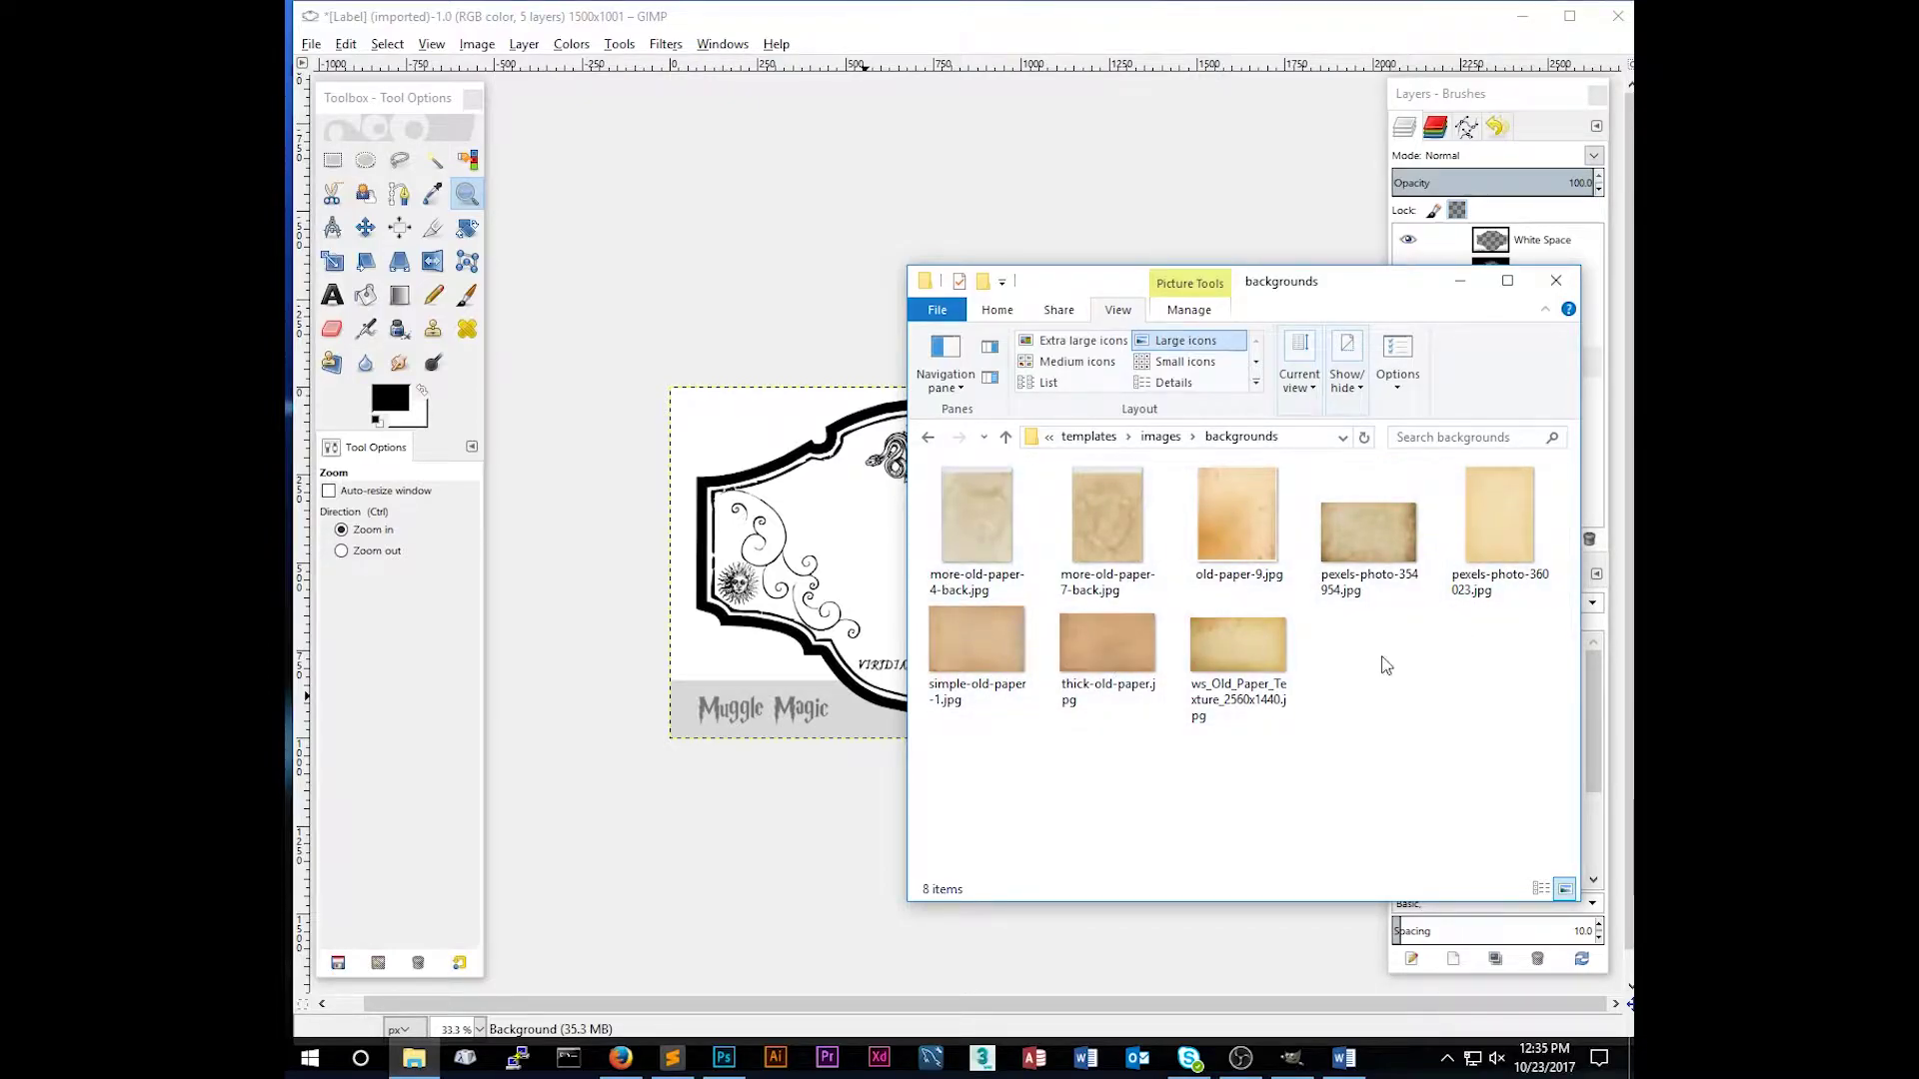
Step: Add more-old-paper-4-back.jpg to the label as a layer above Background
click(973, 584)
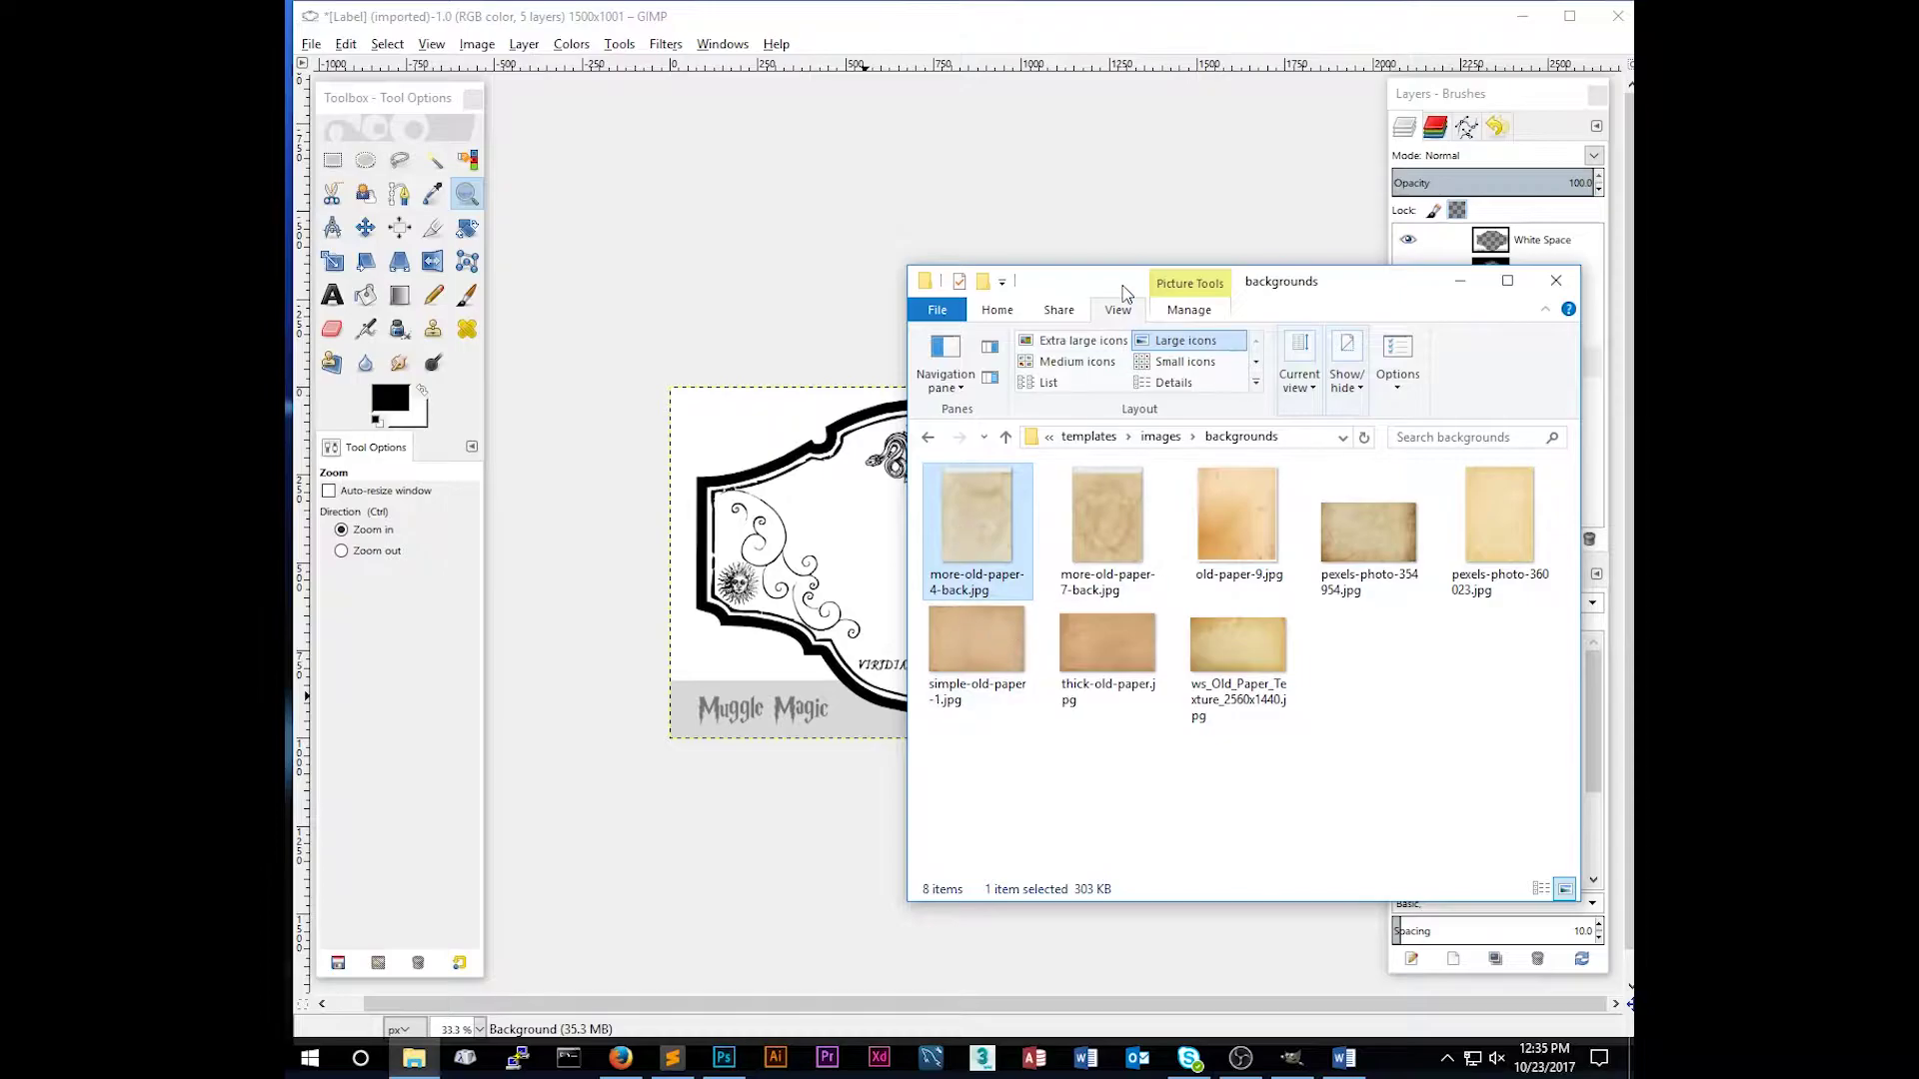
drag(1087, 283, 1110, 442)
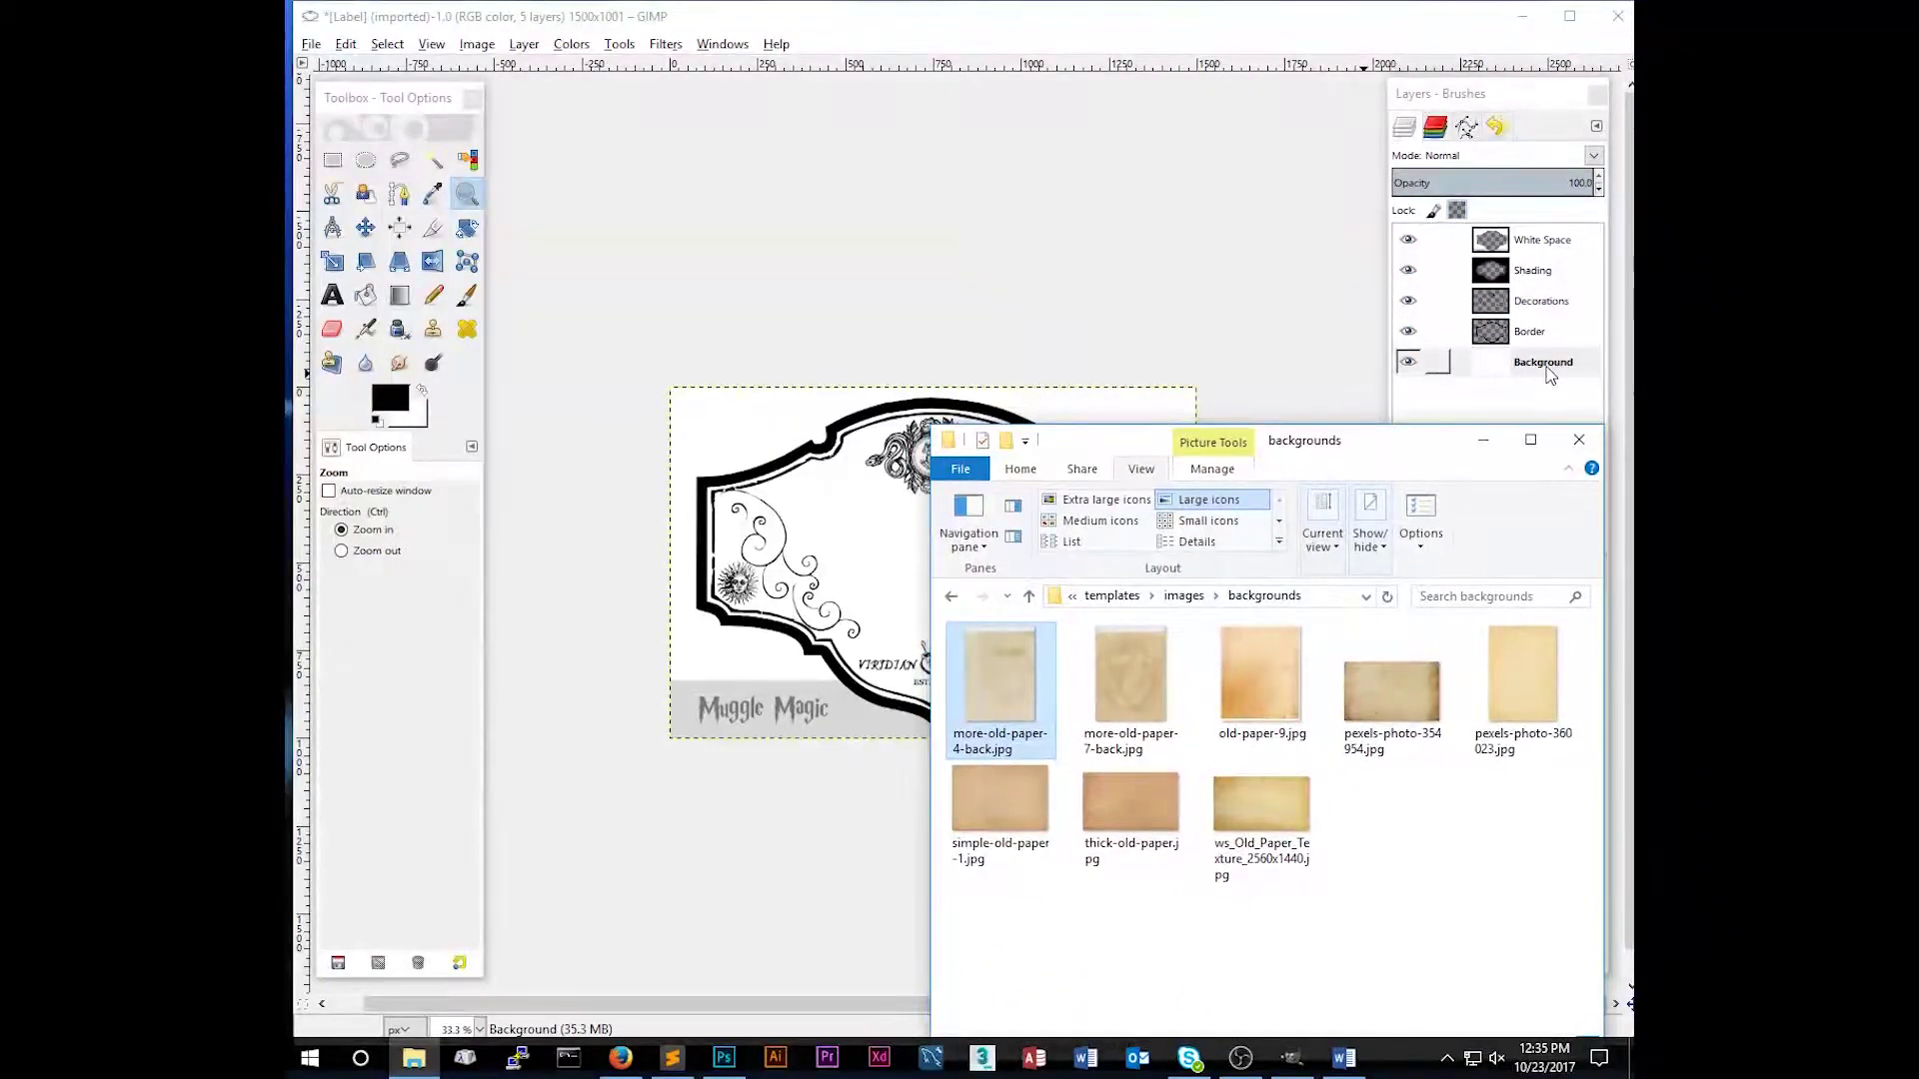
drag(1284, 451, 1524, 285)
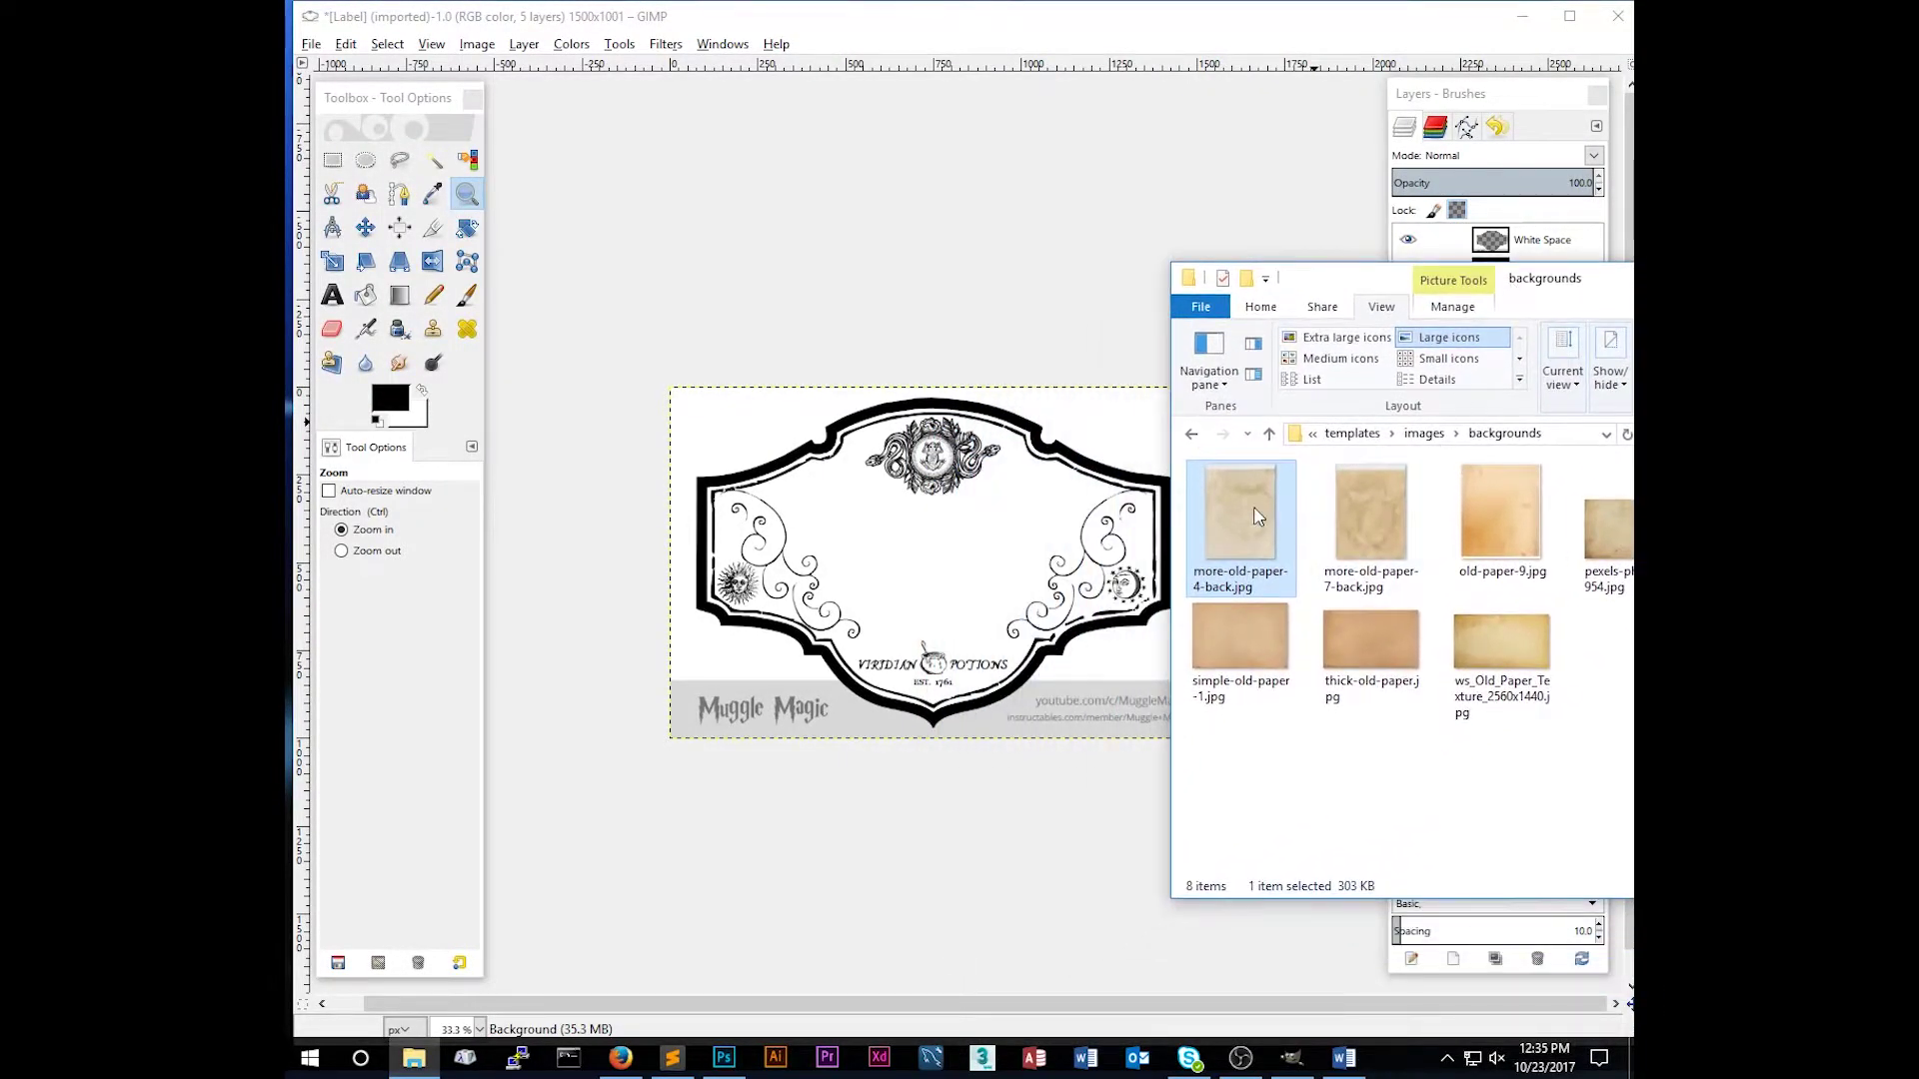
drag(1227, 504, 937, 544)
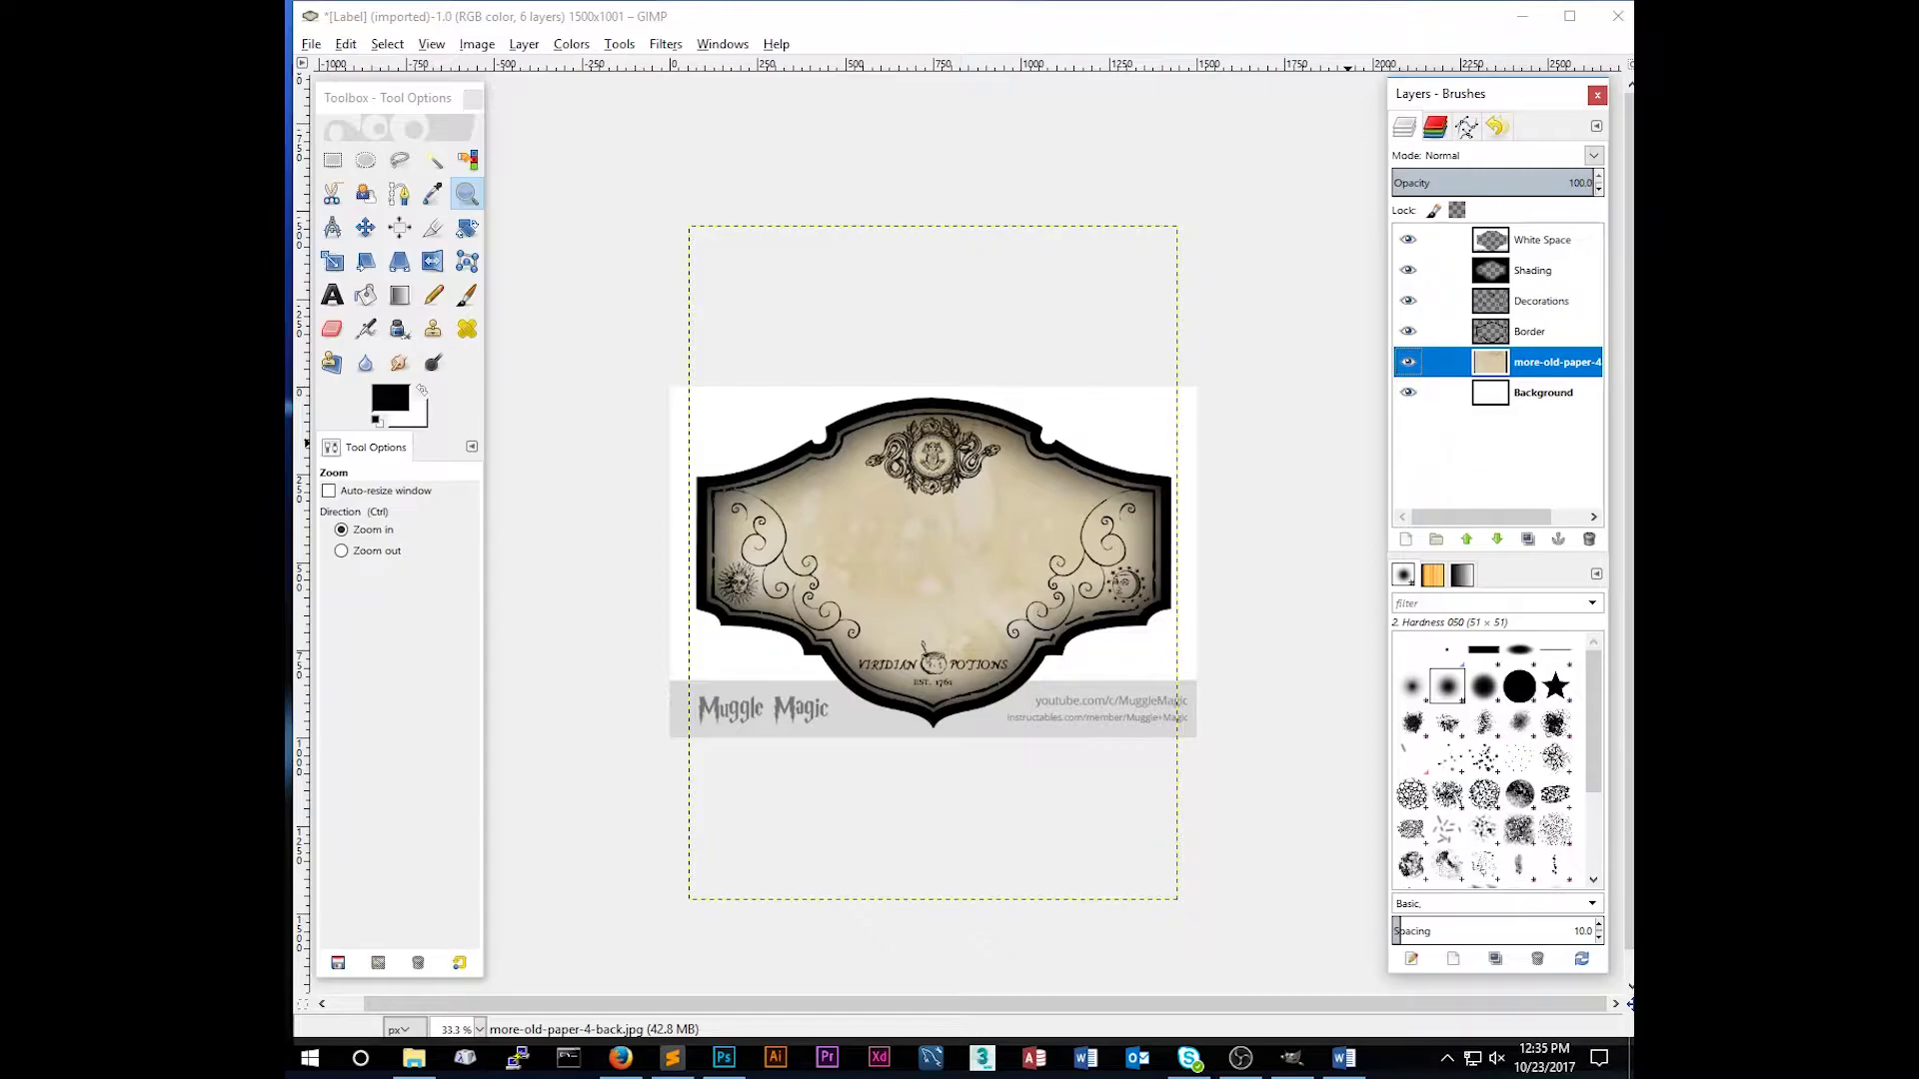
Step: Close Explorer and move the more-old-paper-4-back layer slightly lower with the Move tool
drag(1629, 297, 1363, 297)
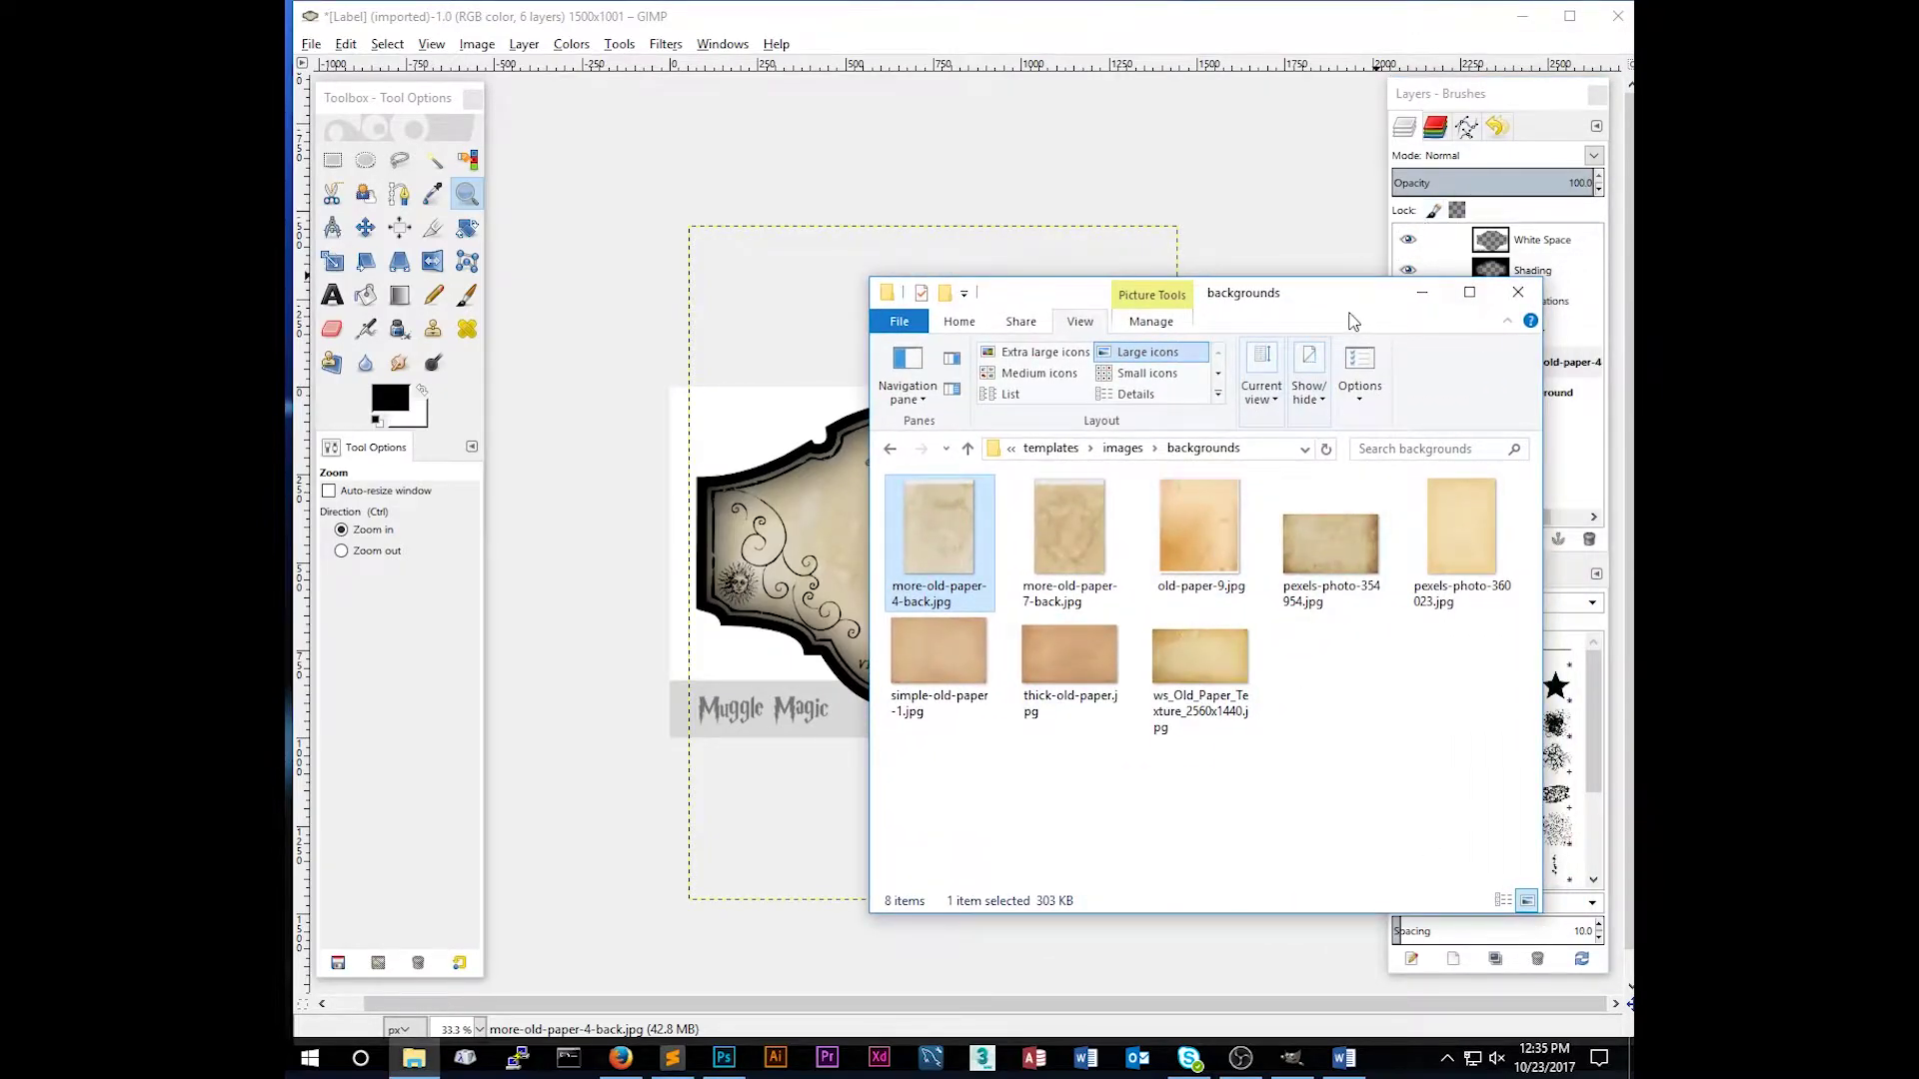
click(1421, 291)
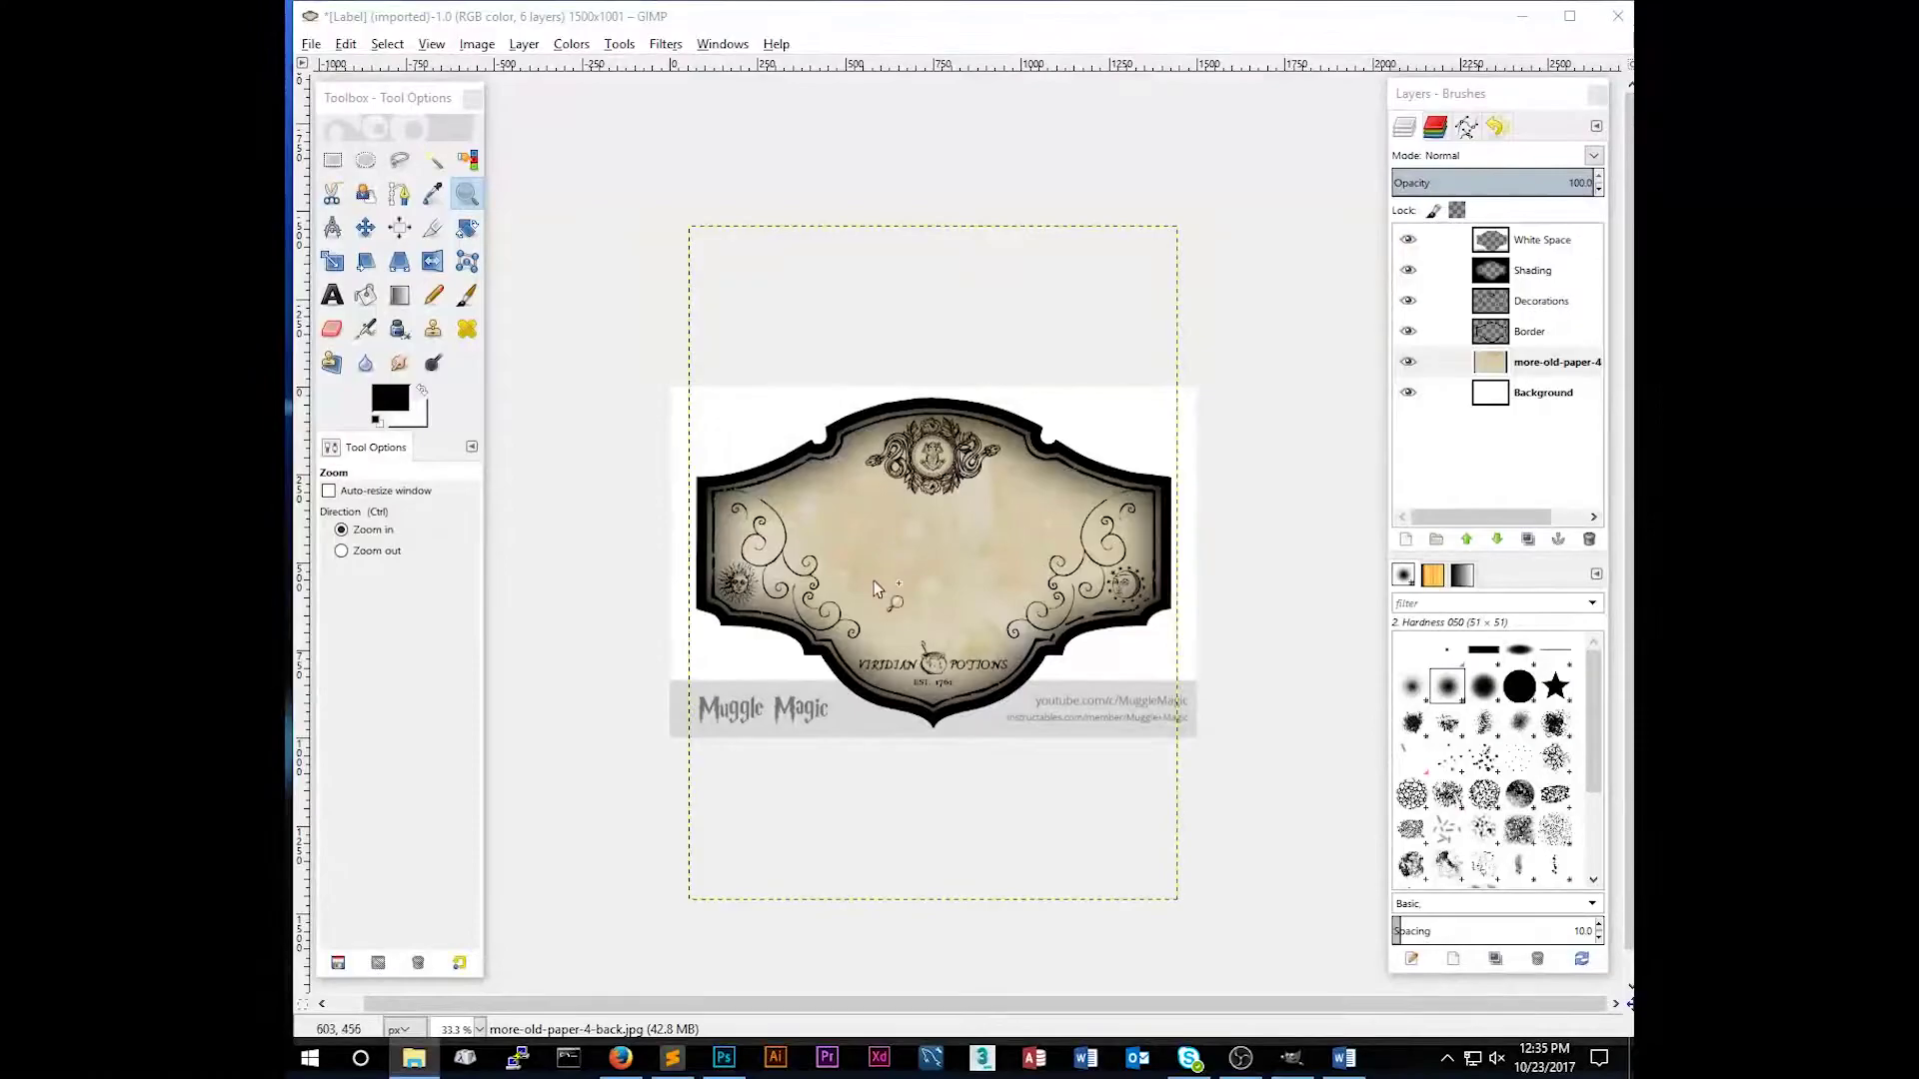
click(1549, 362)
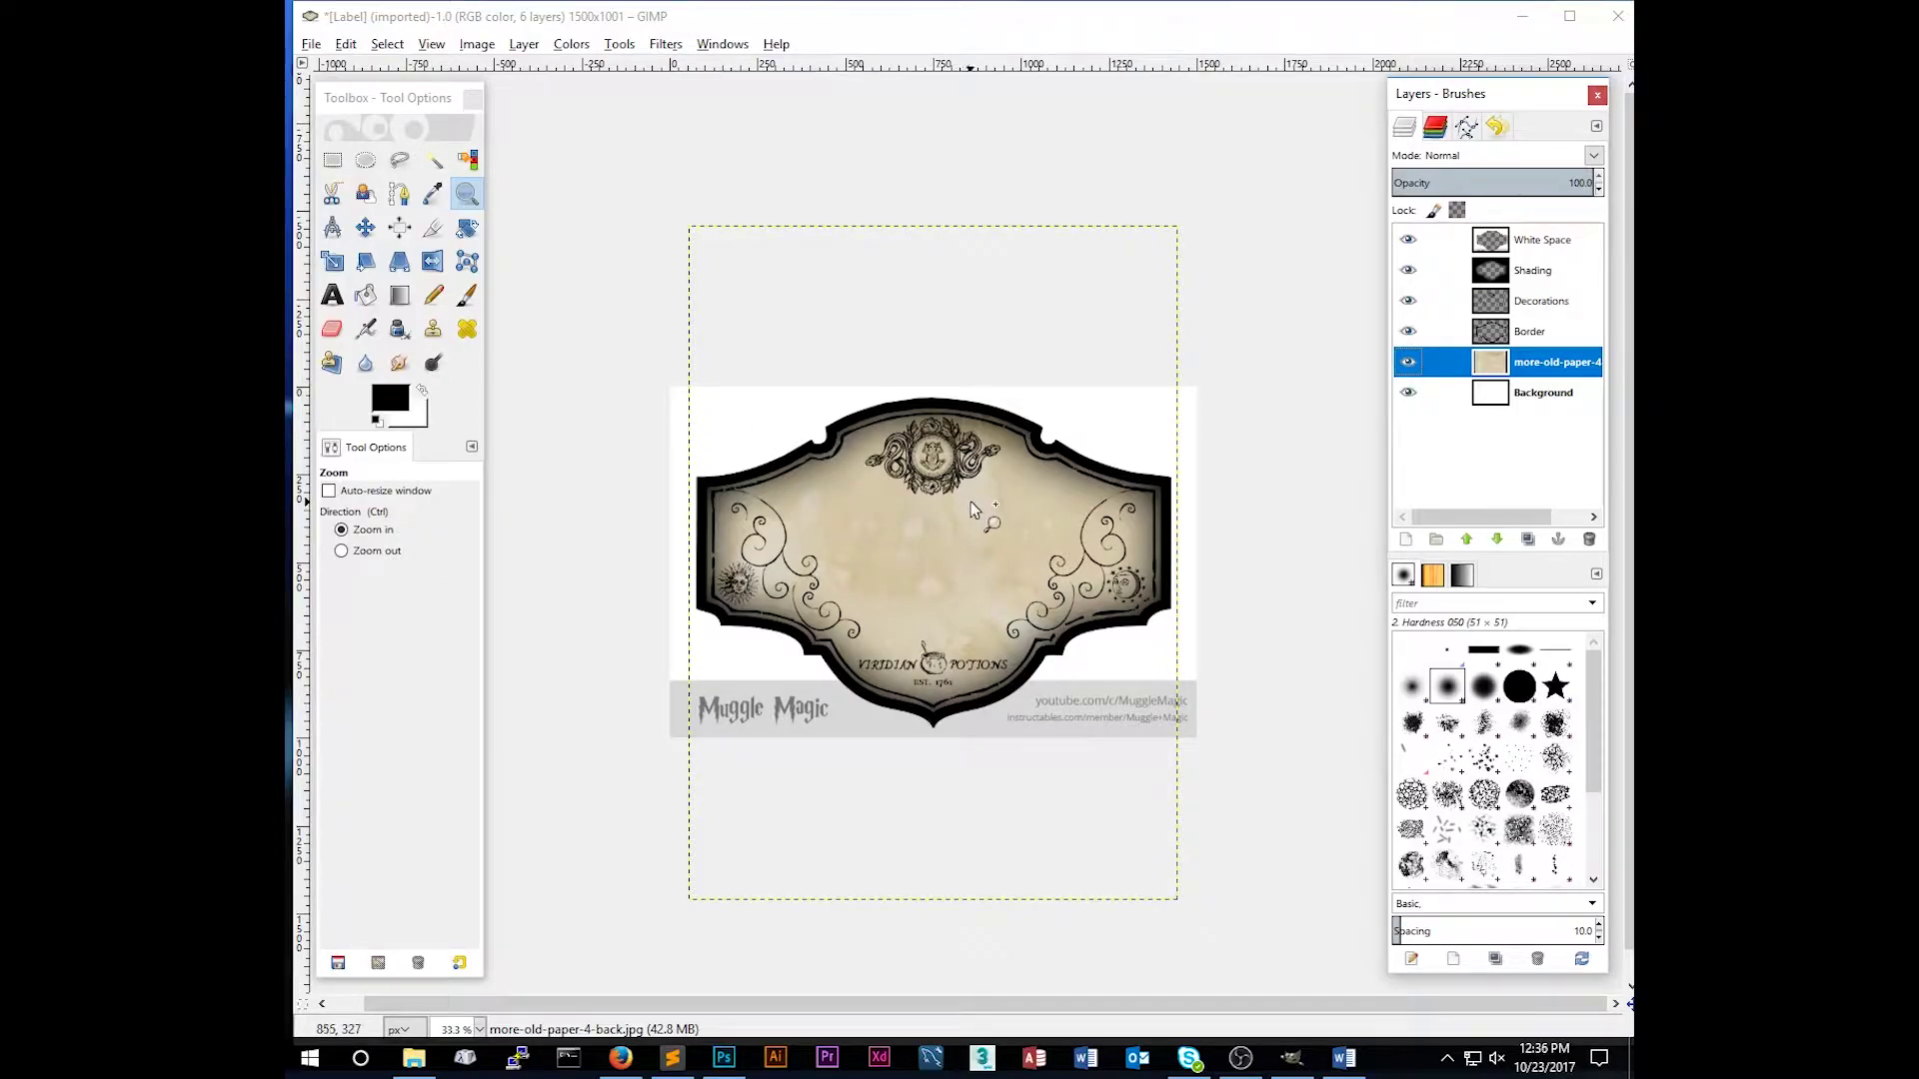
key(m)
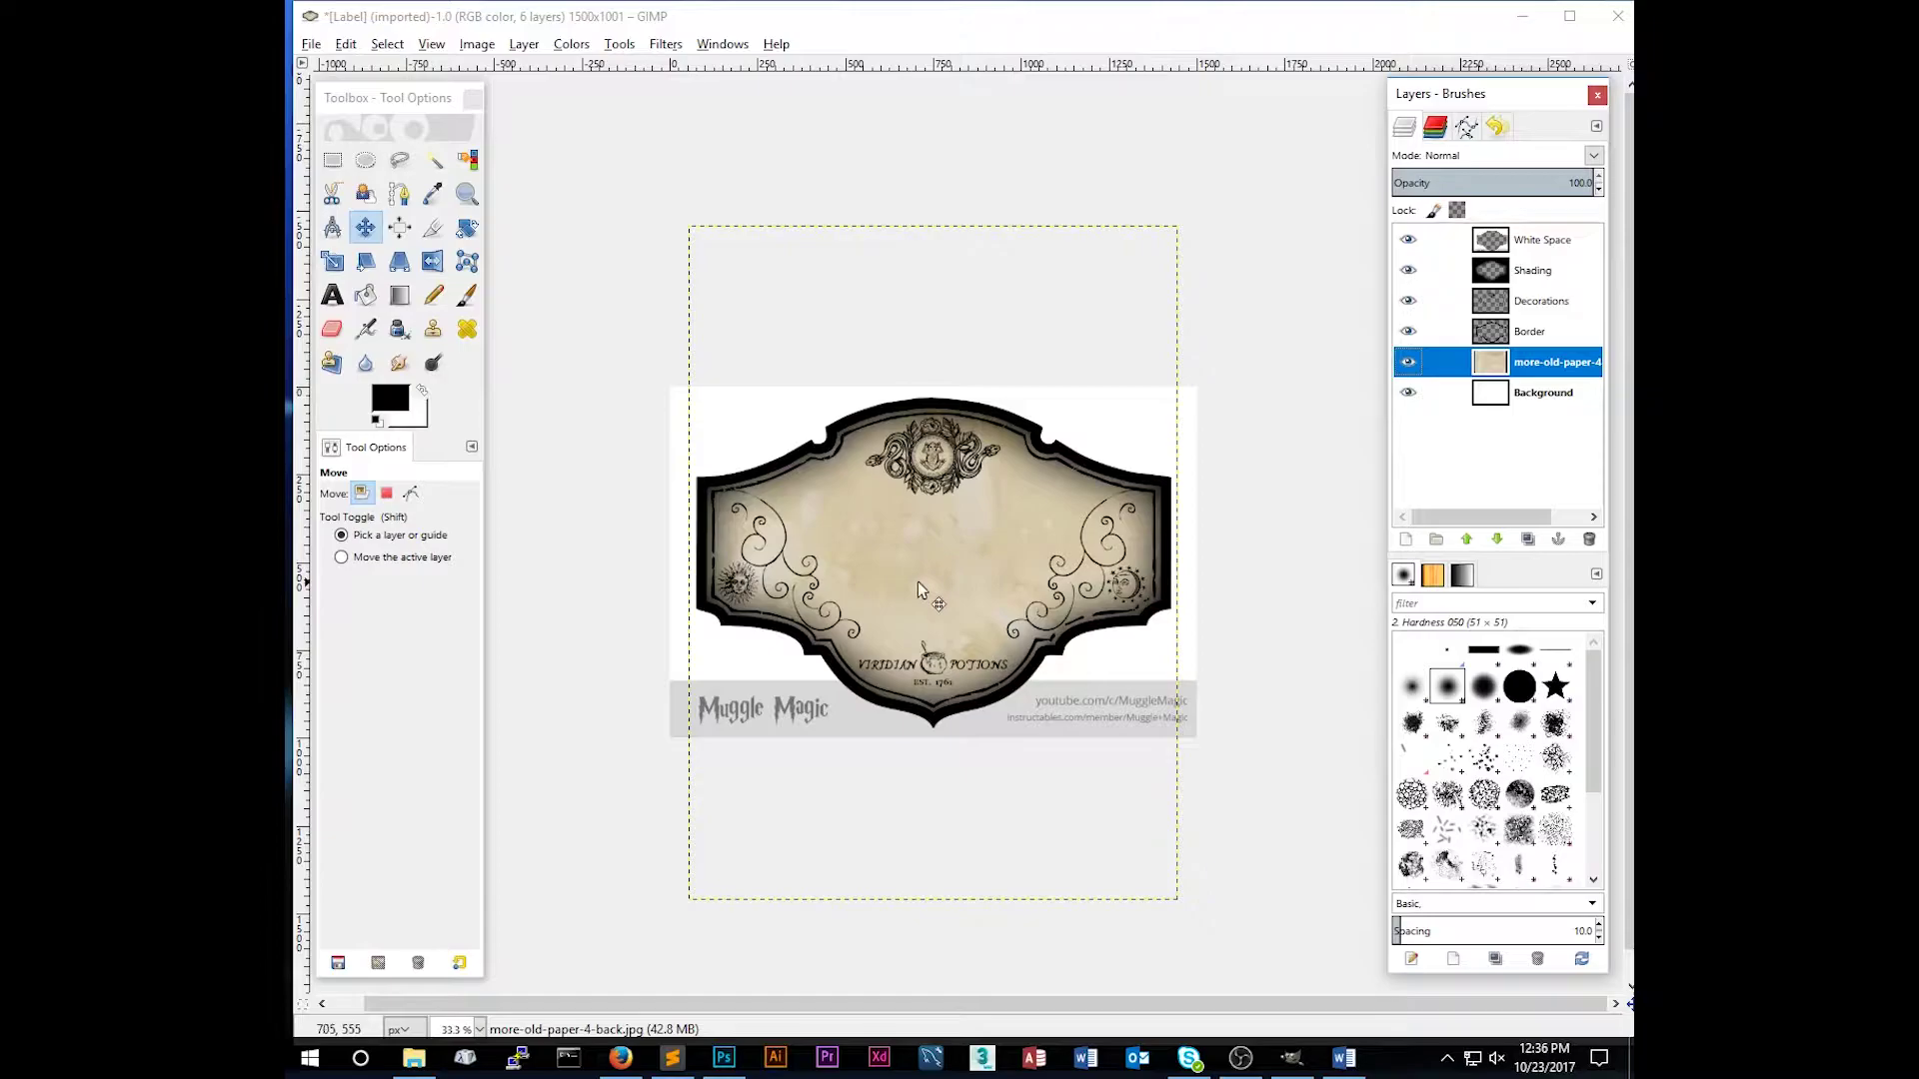
drag(927, 589, 958, 542)
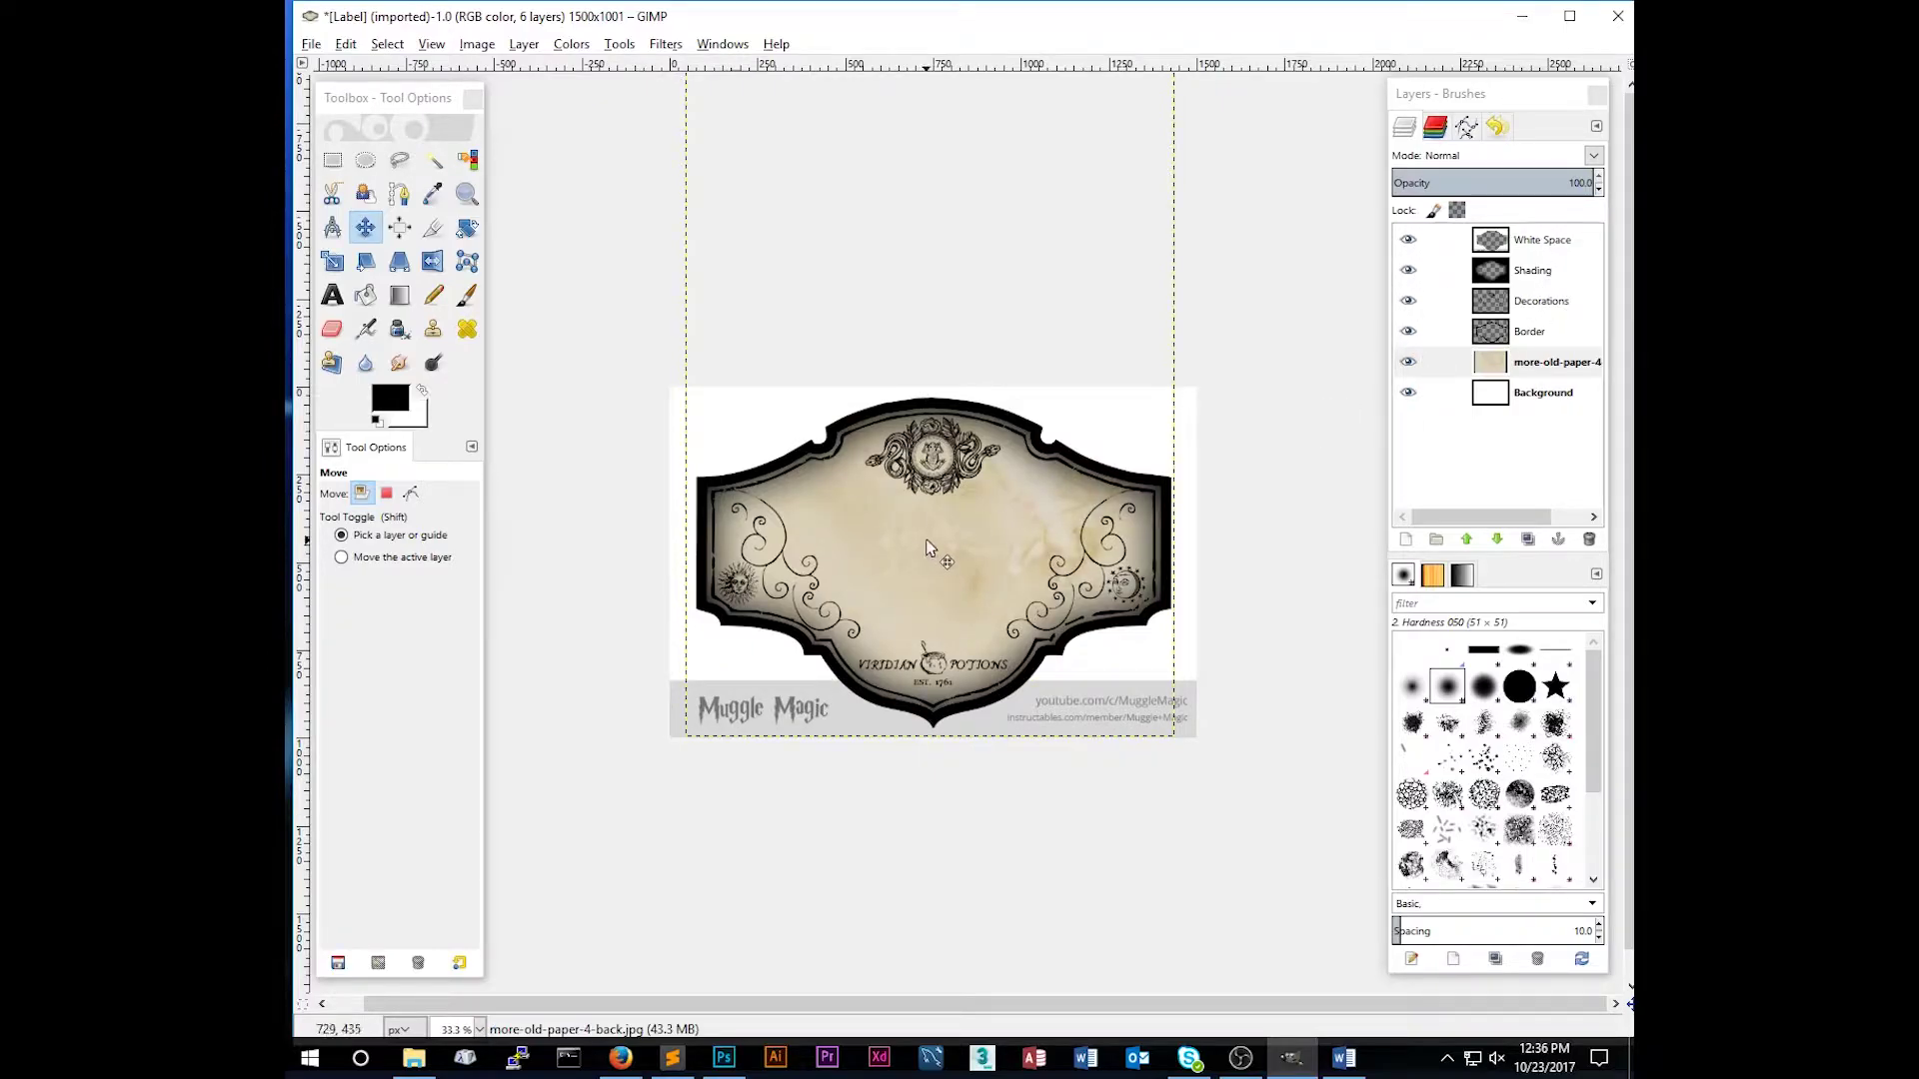
drag(927, 548, 996, 680)
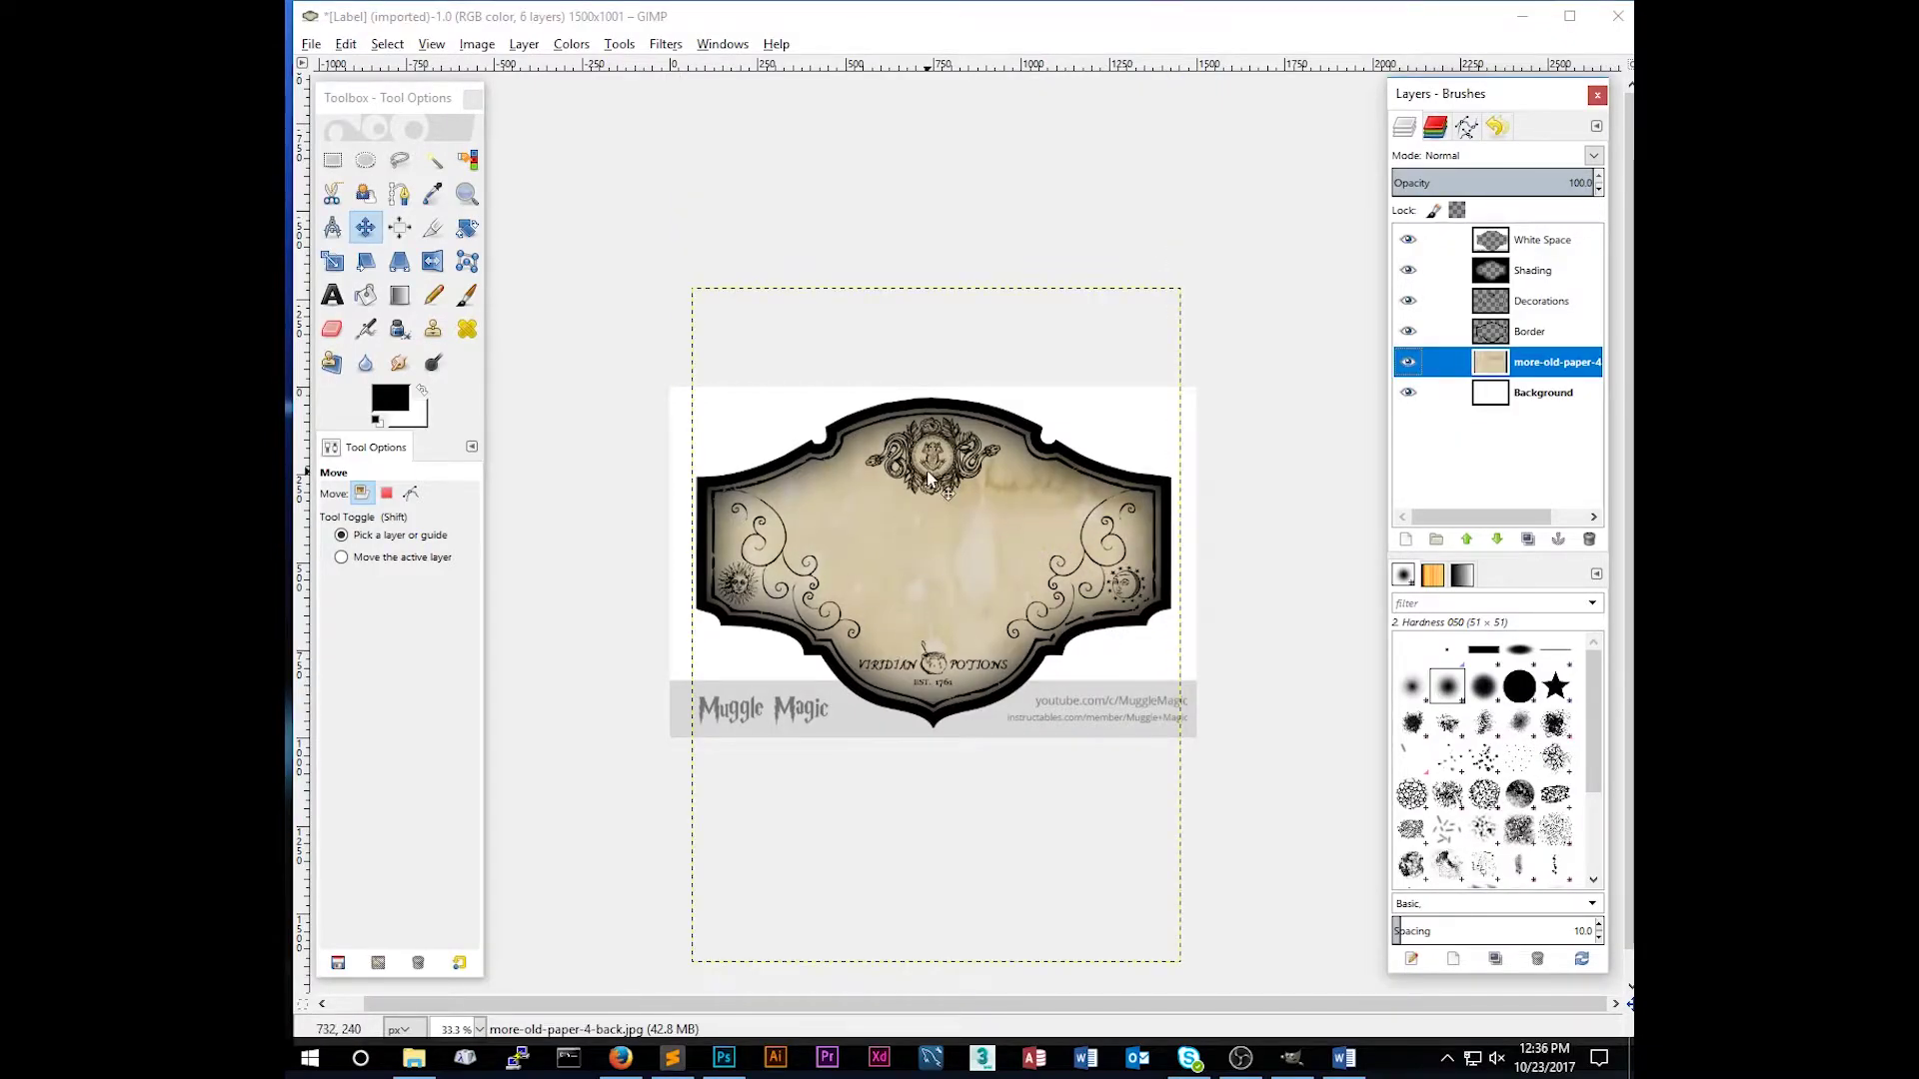
Step: Scale the paper layer proportionally around its centre to 1802 × 2484 px
click(335, 266)
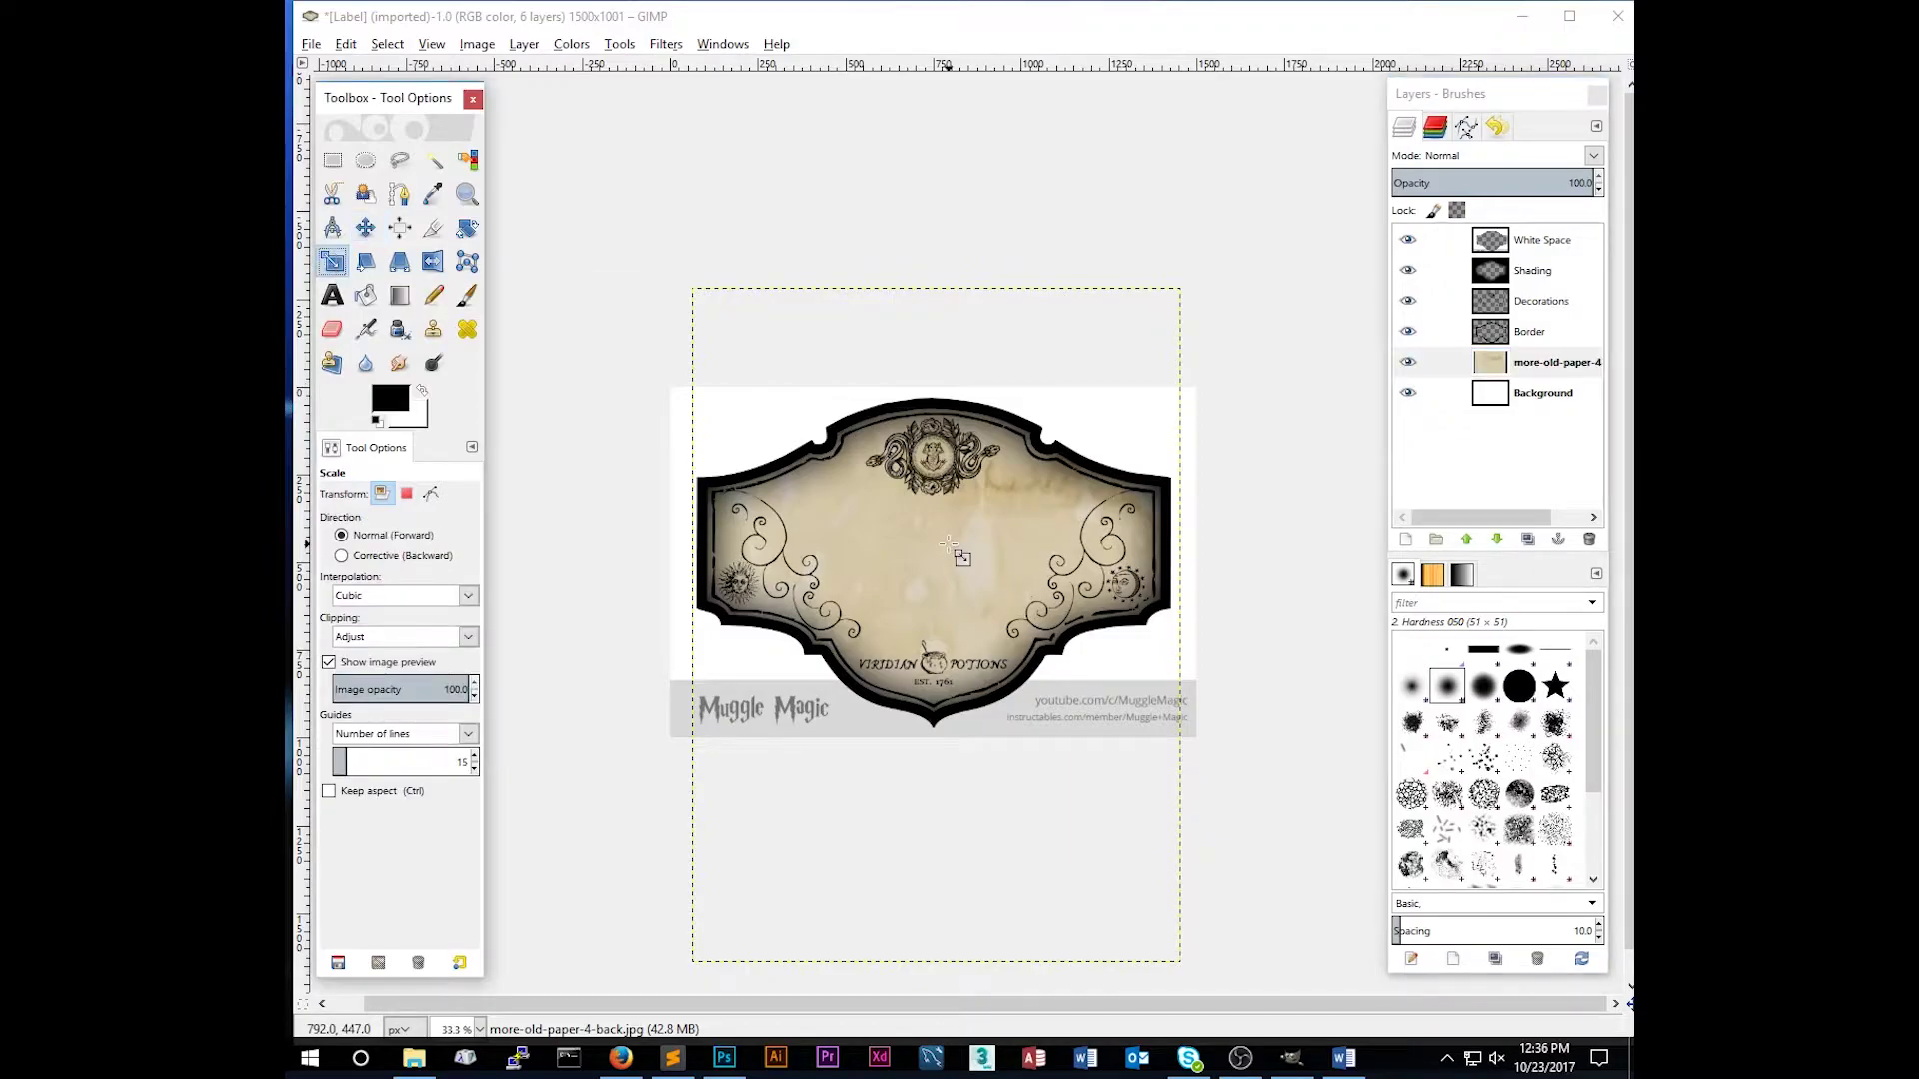
click(937, 557)
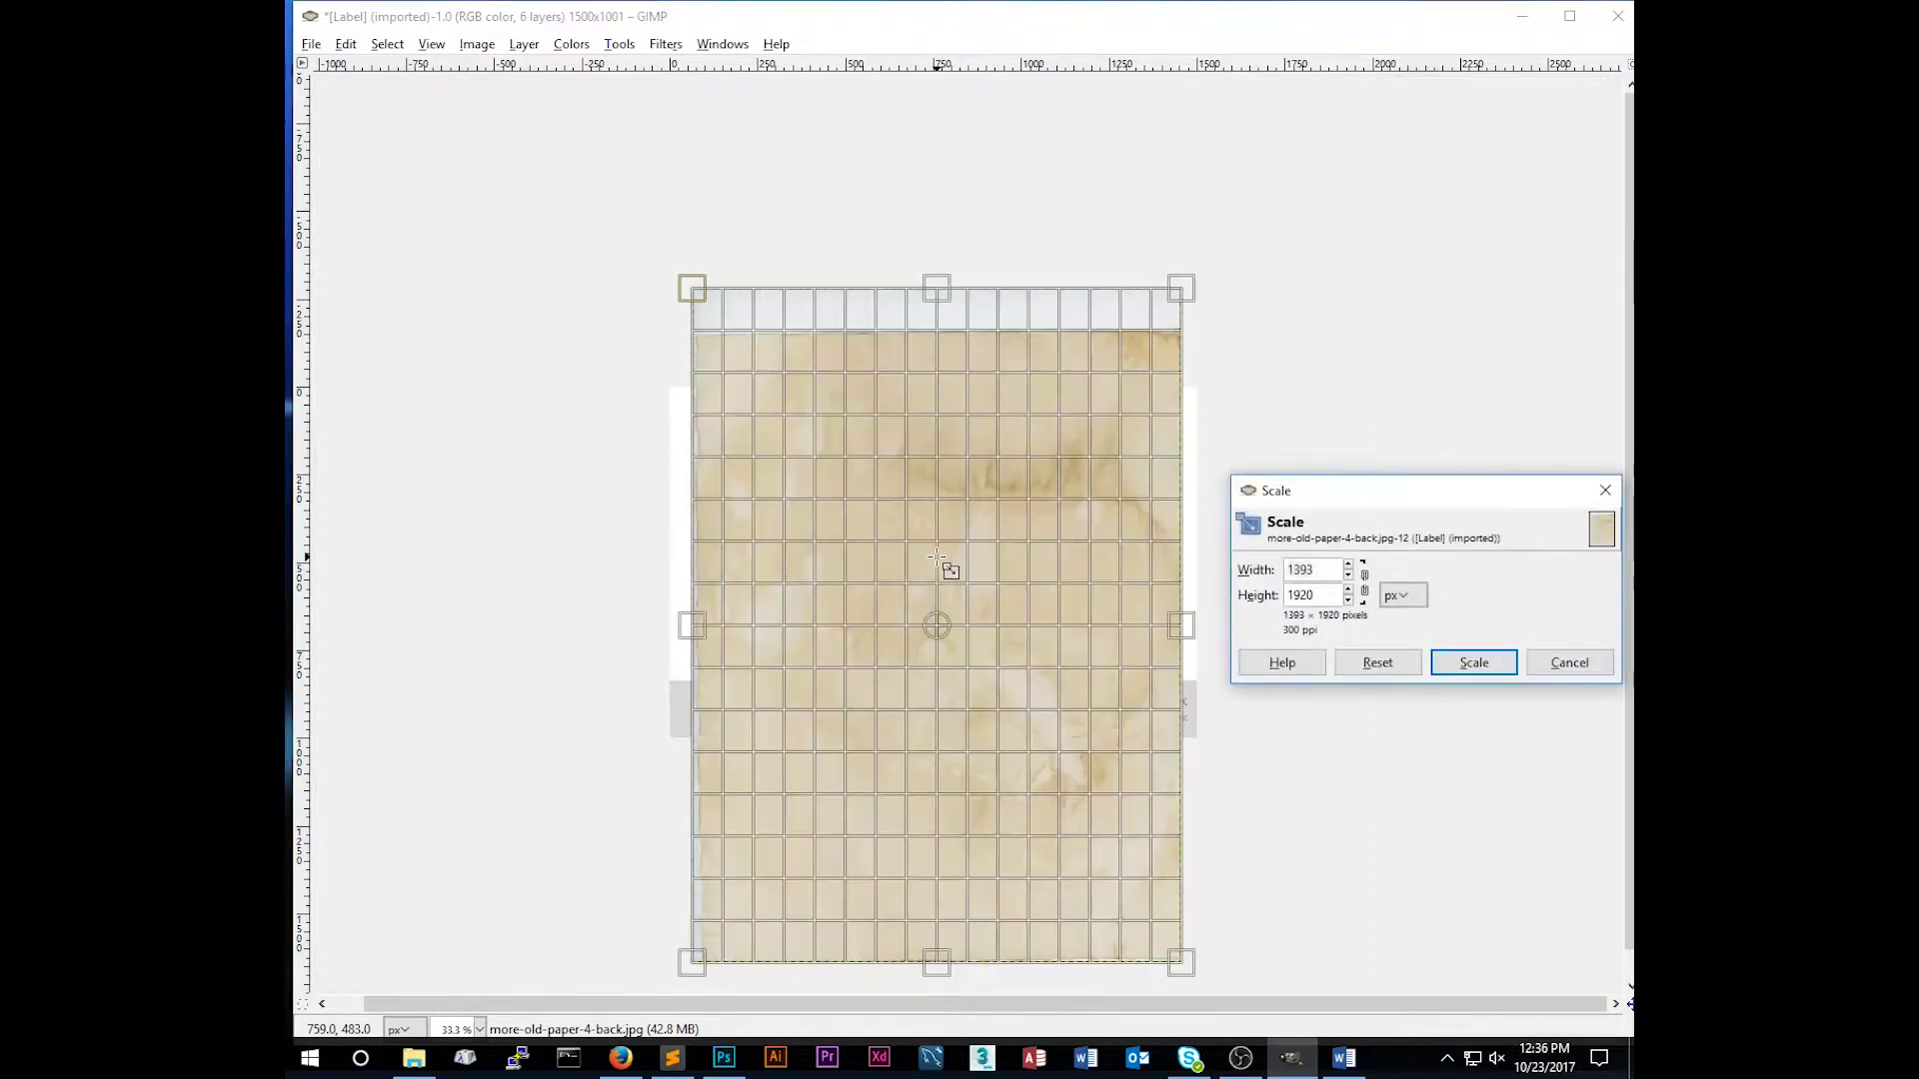
drag(1414, 498, 1393, 381)
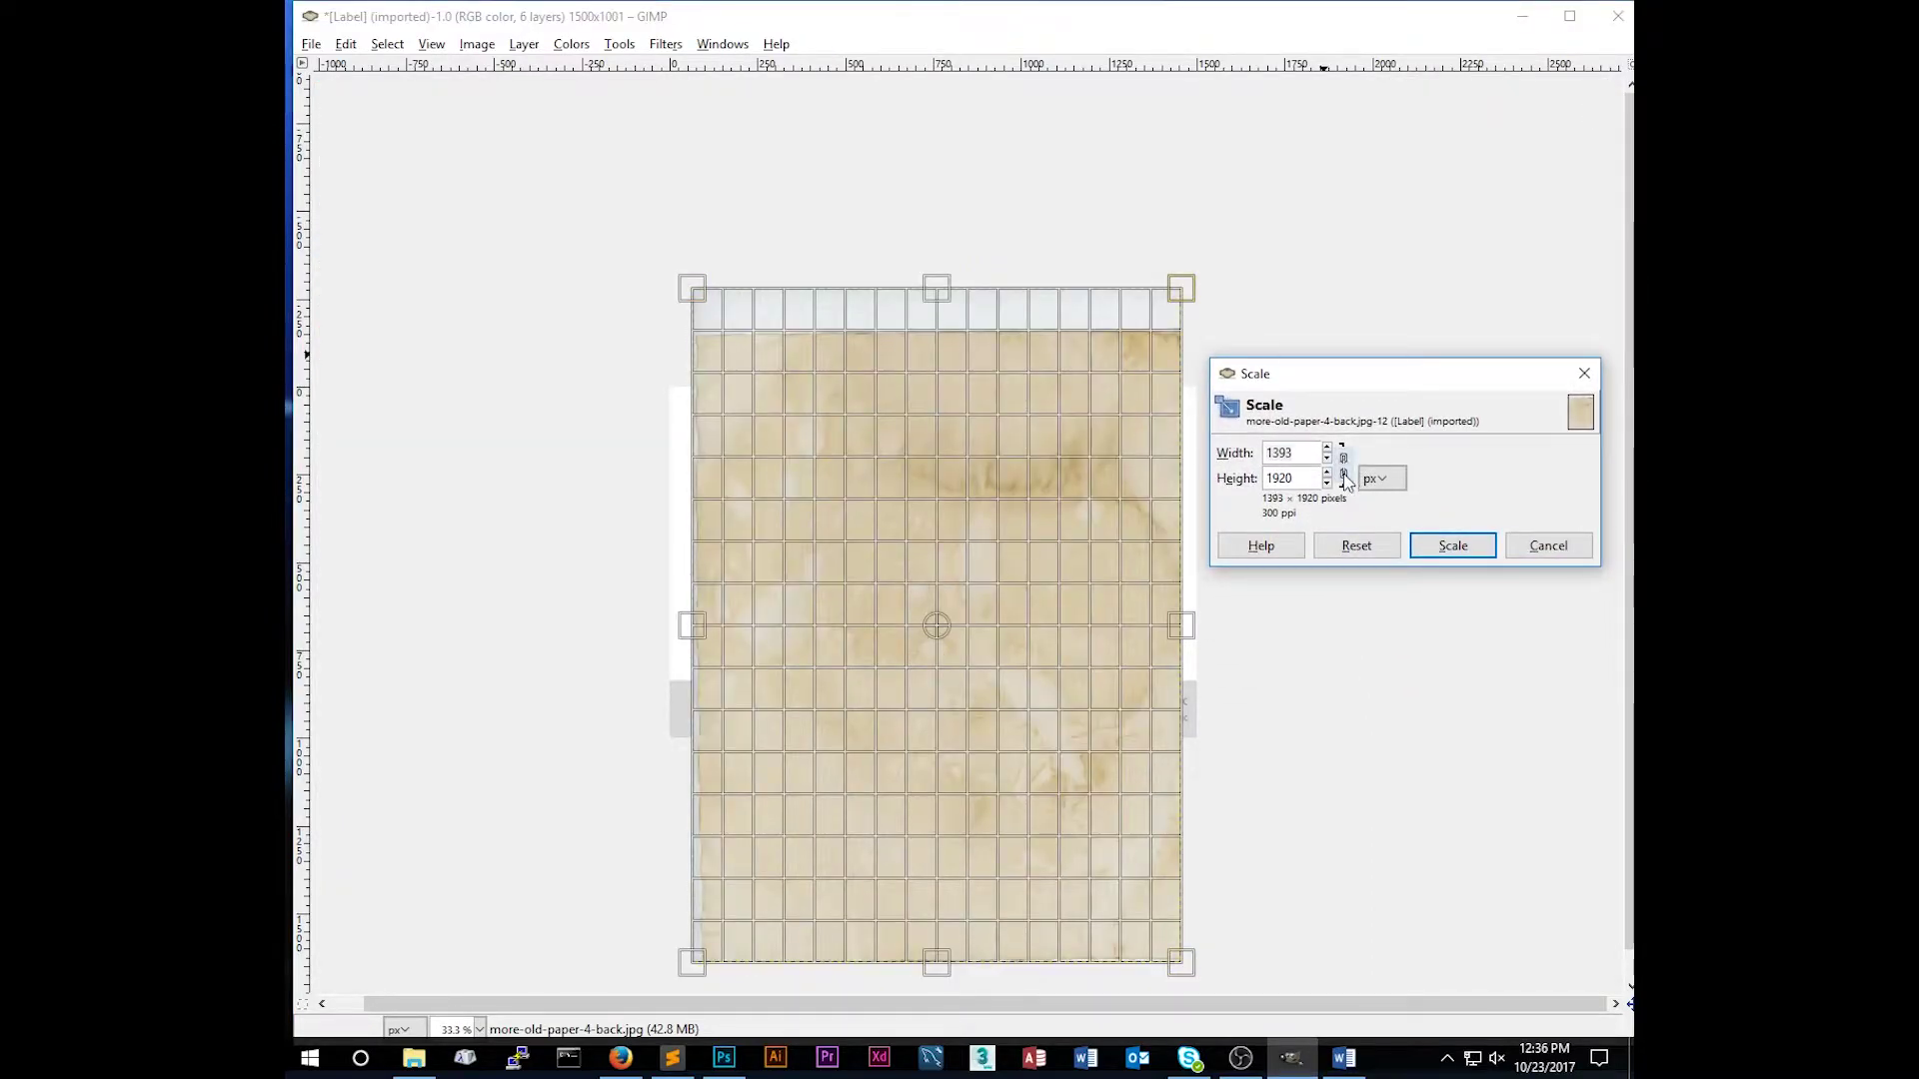
click(1345, 478)
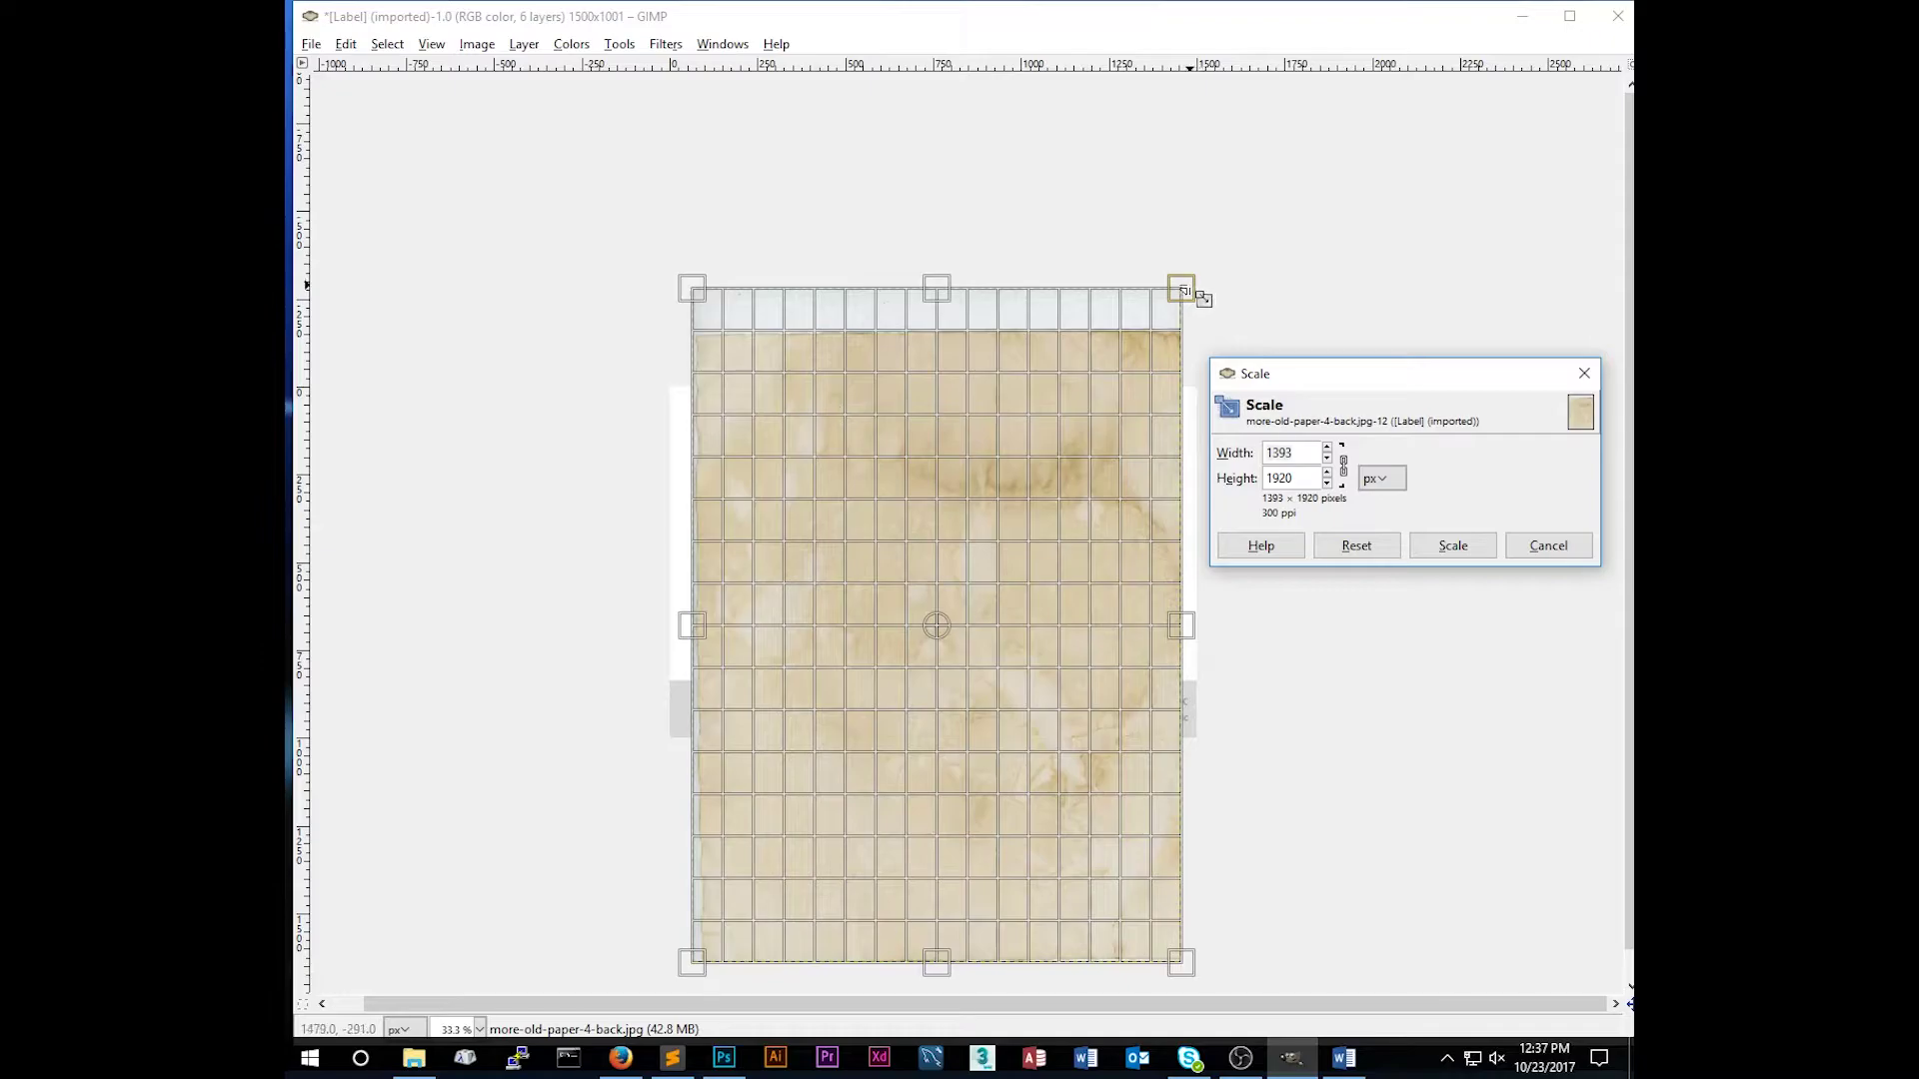
key(Tab)
drag(1186, 291, 1286, 246)
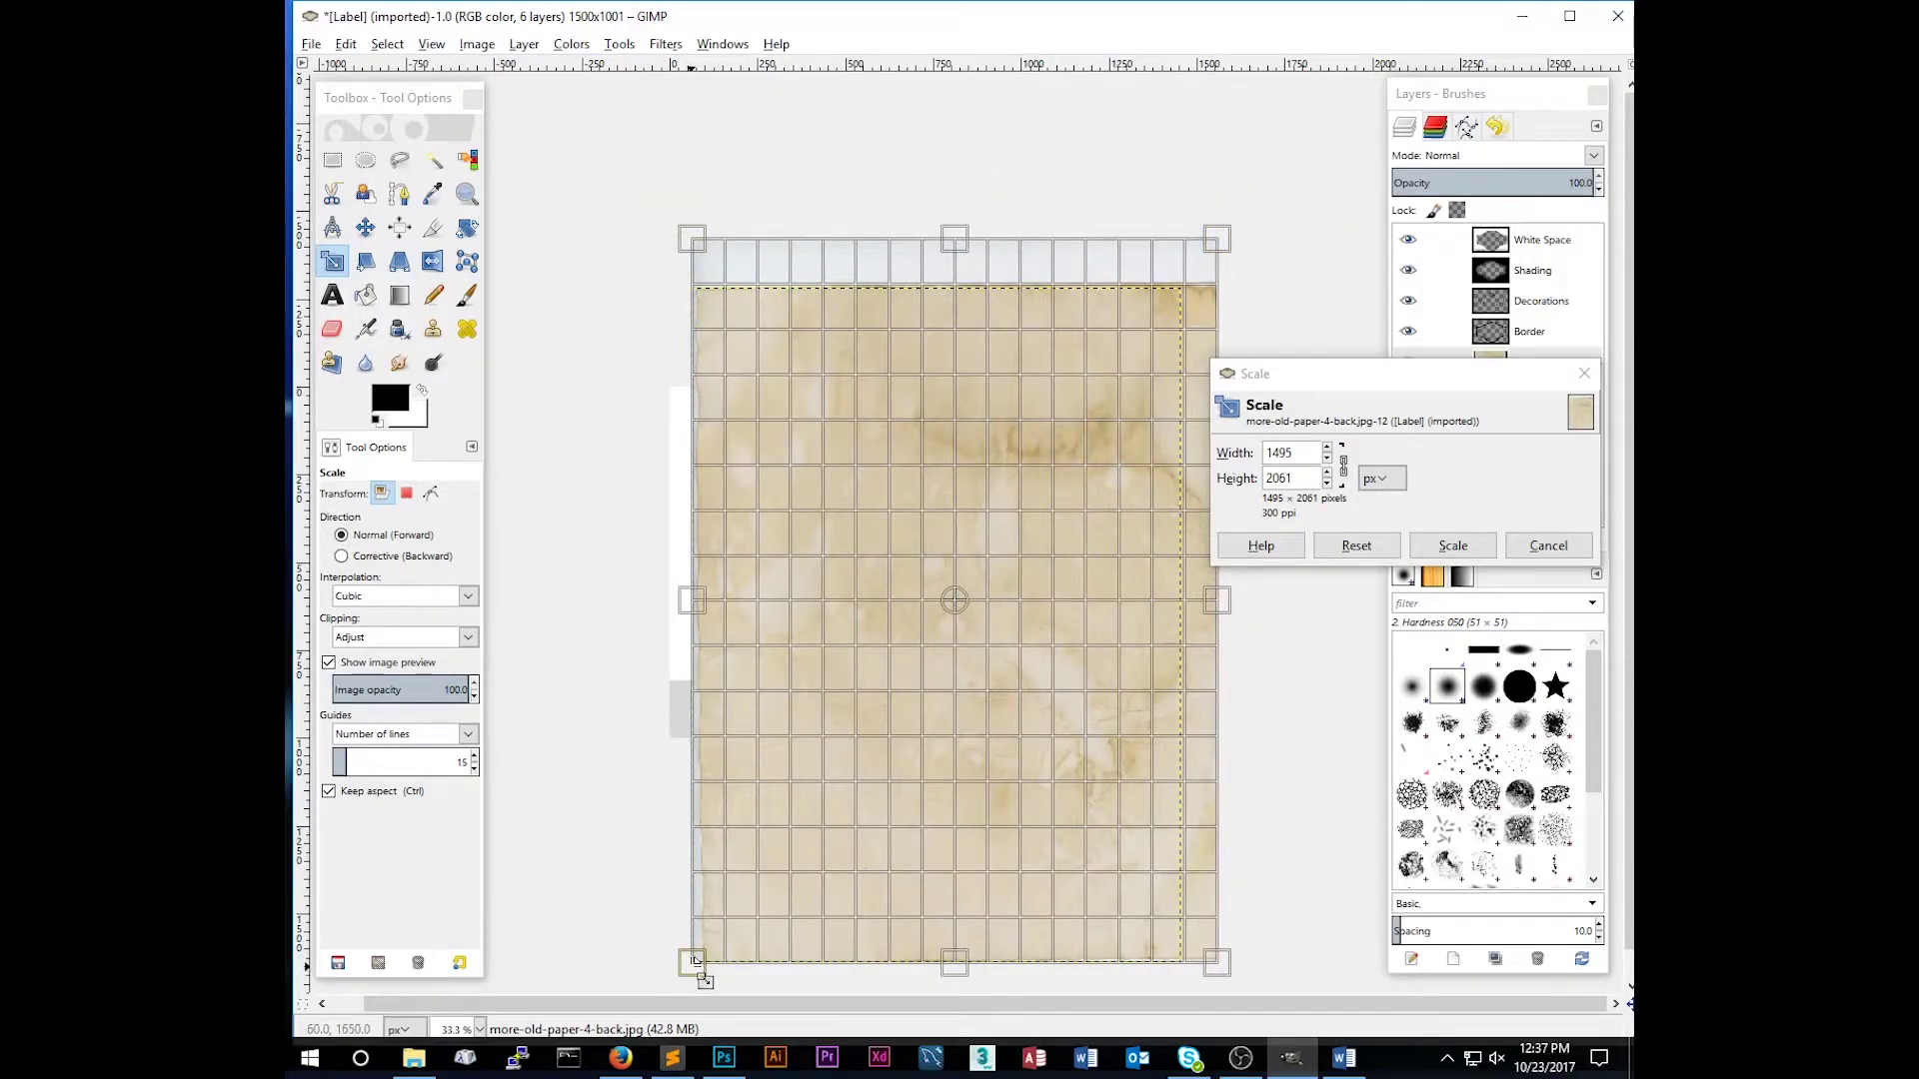
drag(702, 978, 651, 1029)
drag(649, 170, 635, 151)
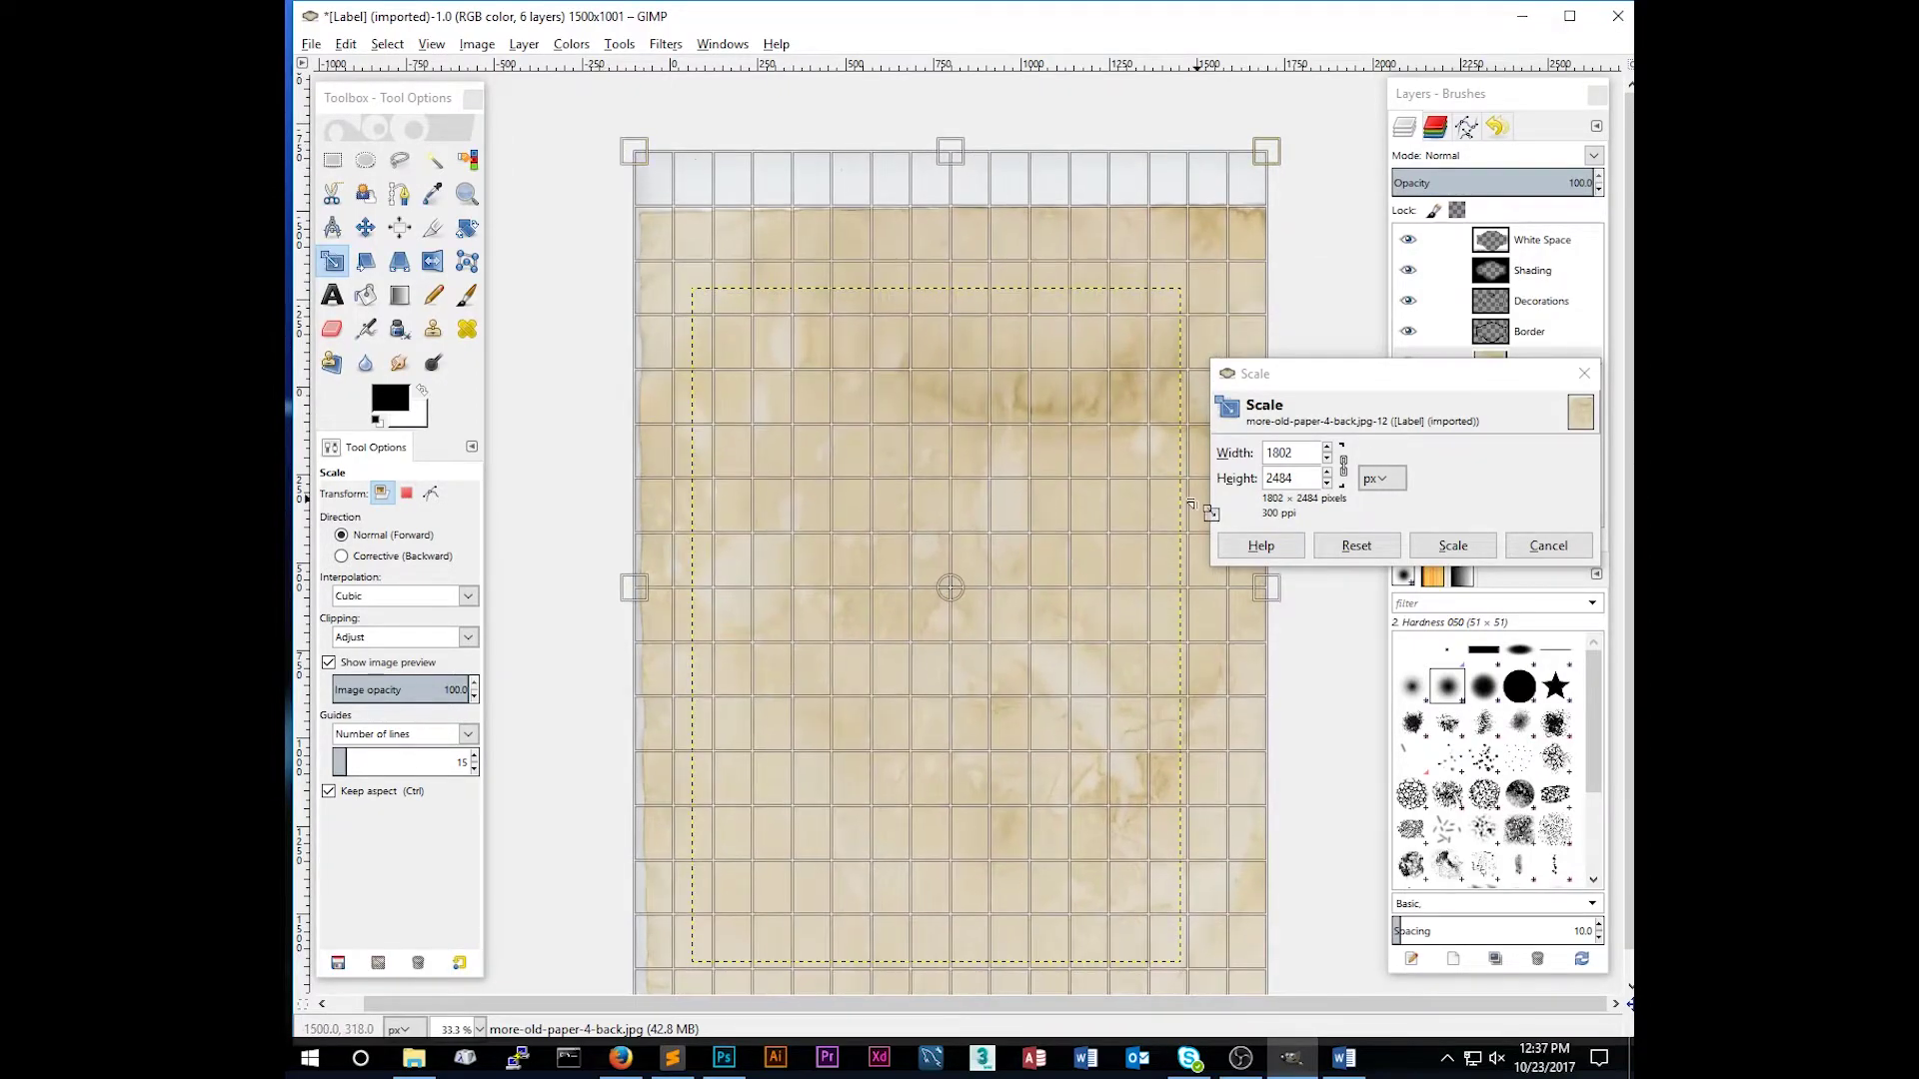
click(1435, 550)
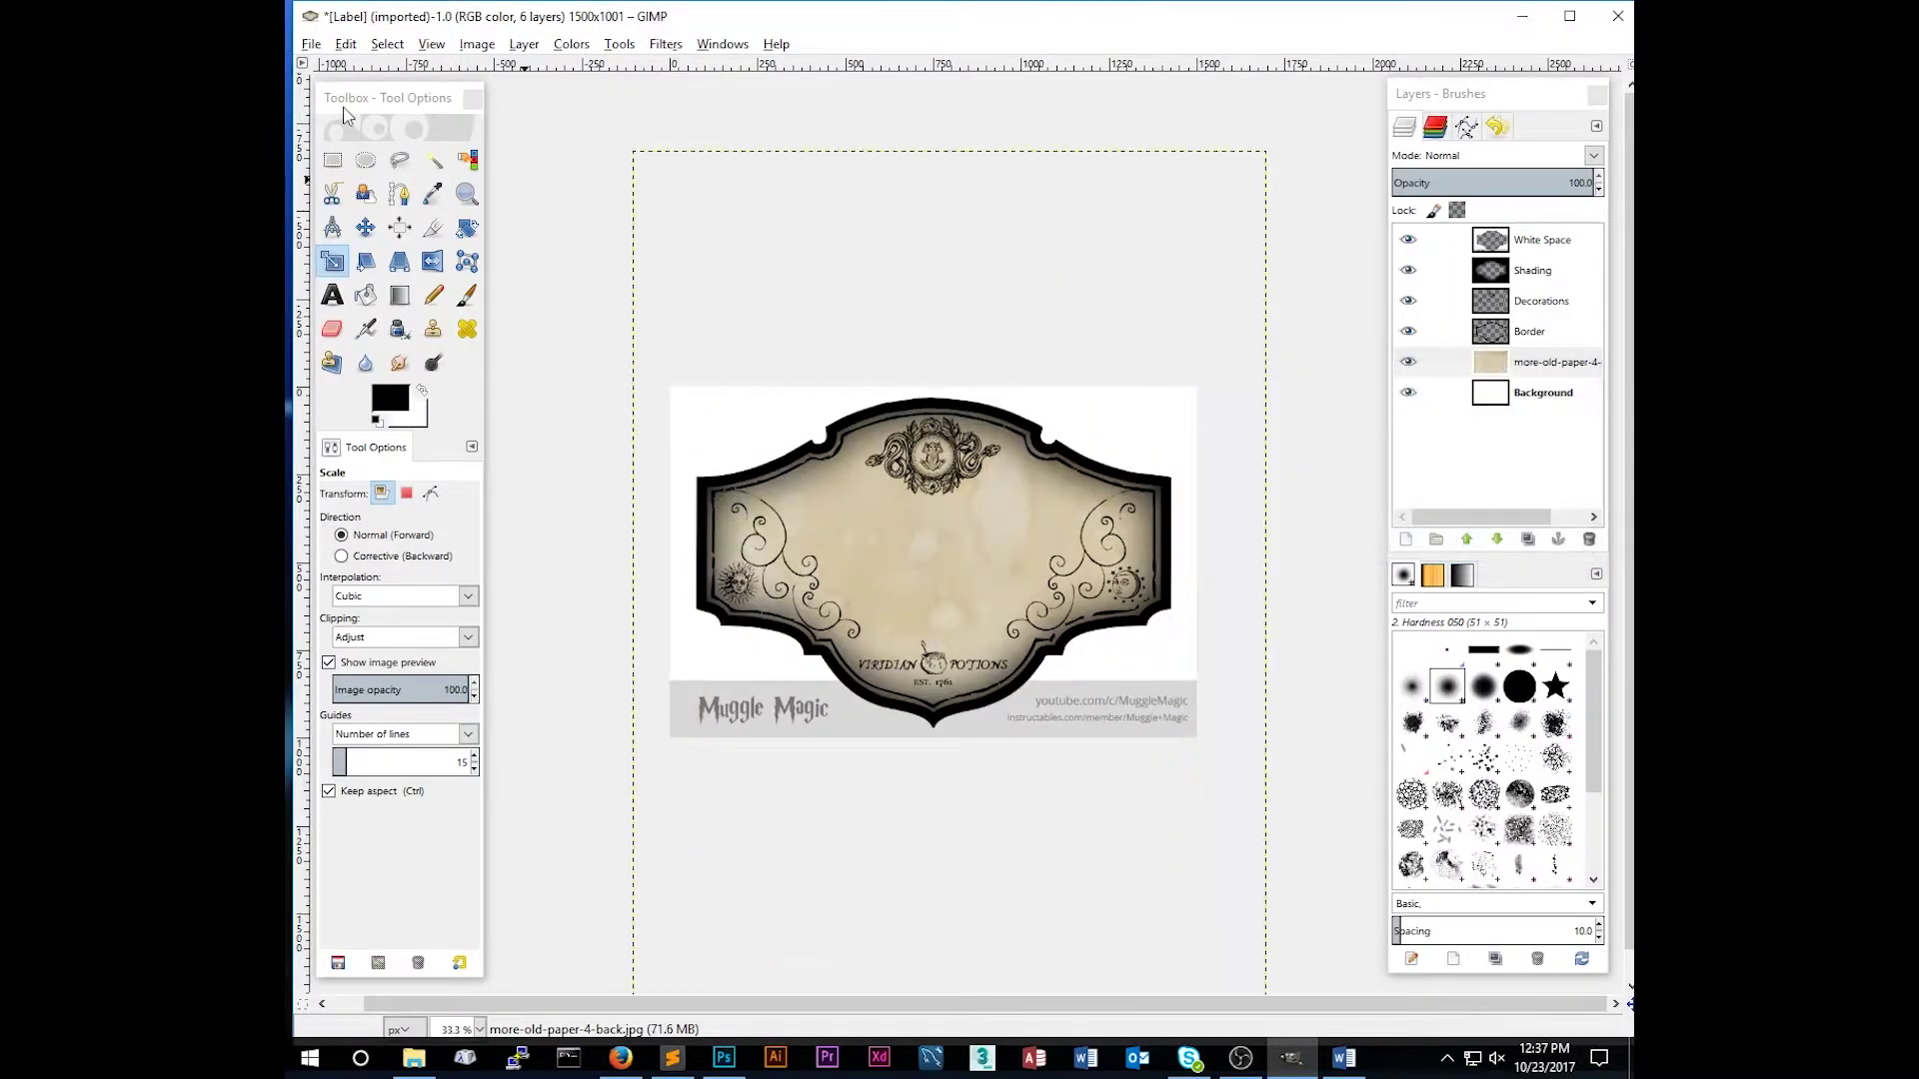
key(m)
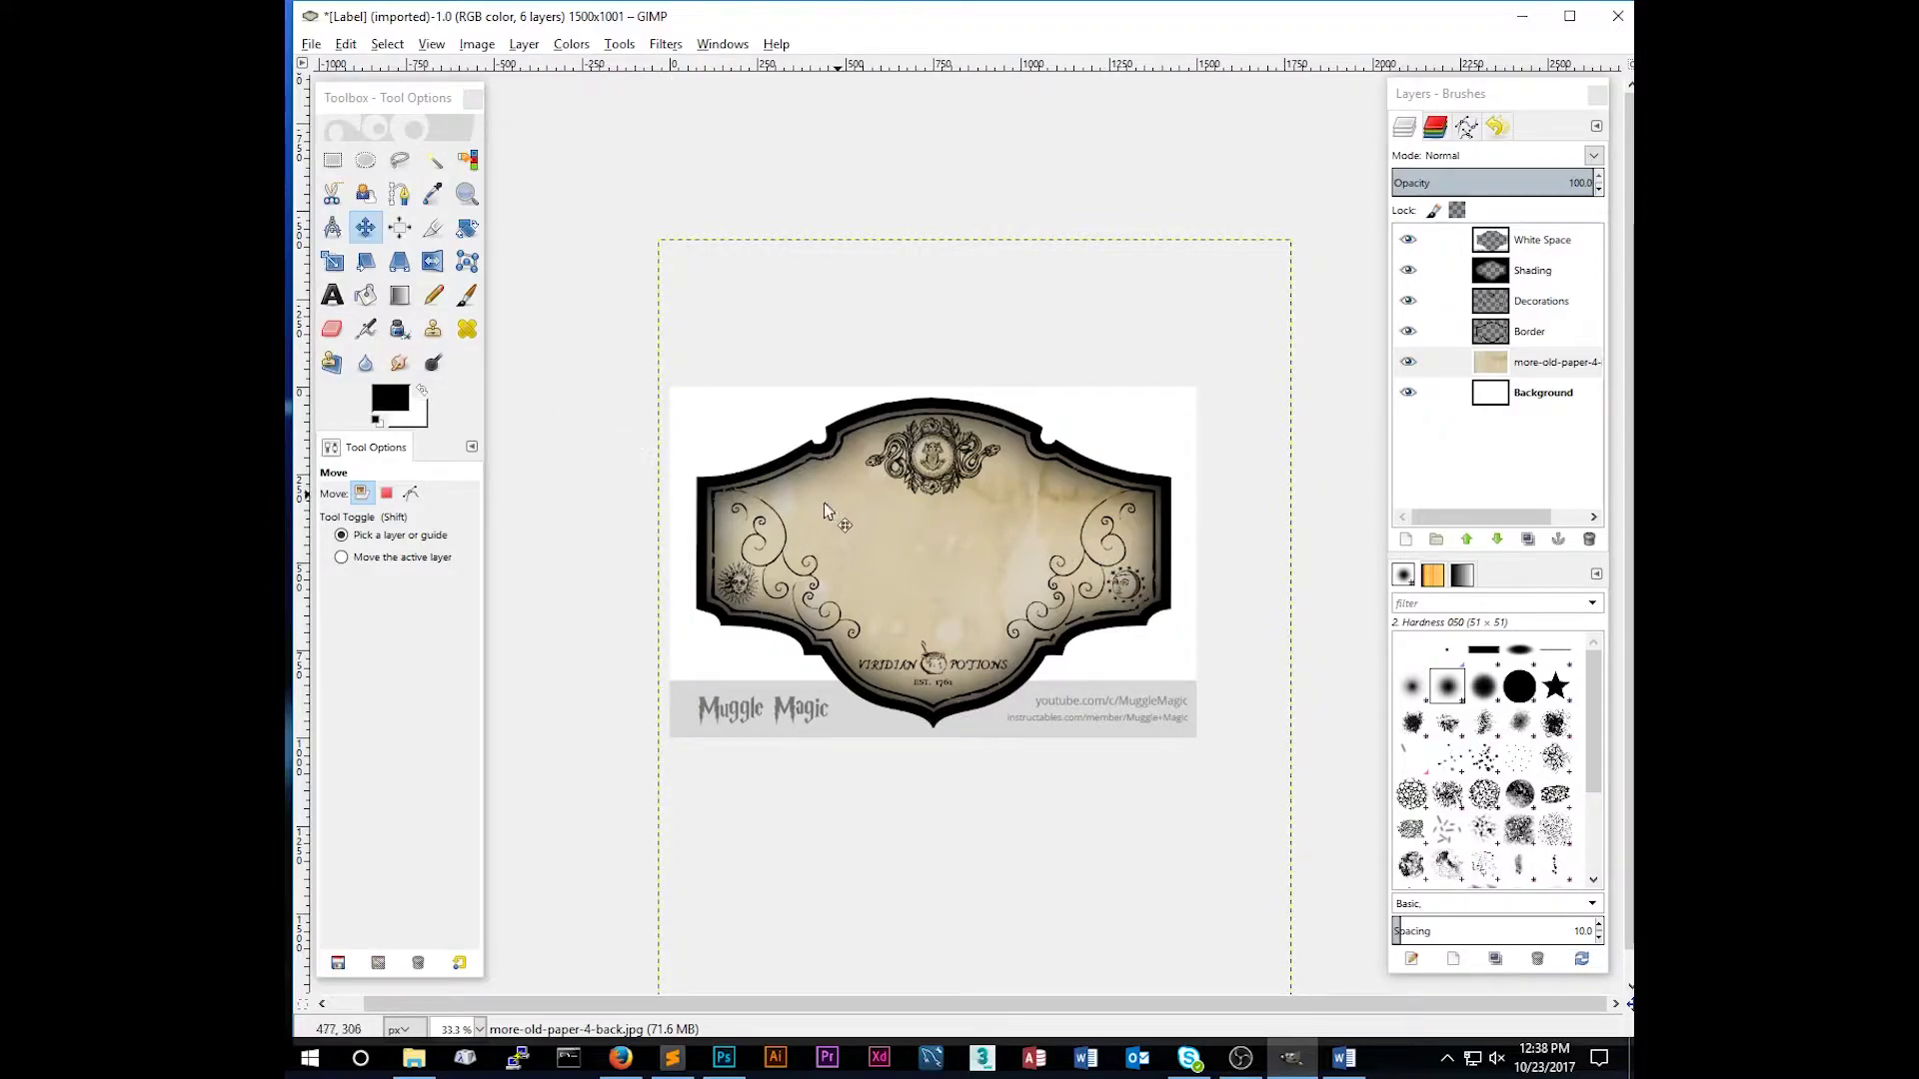
Step: Draw a 789×342 text box over the label's central panel, type the name and select it
key(t)
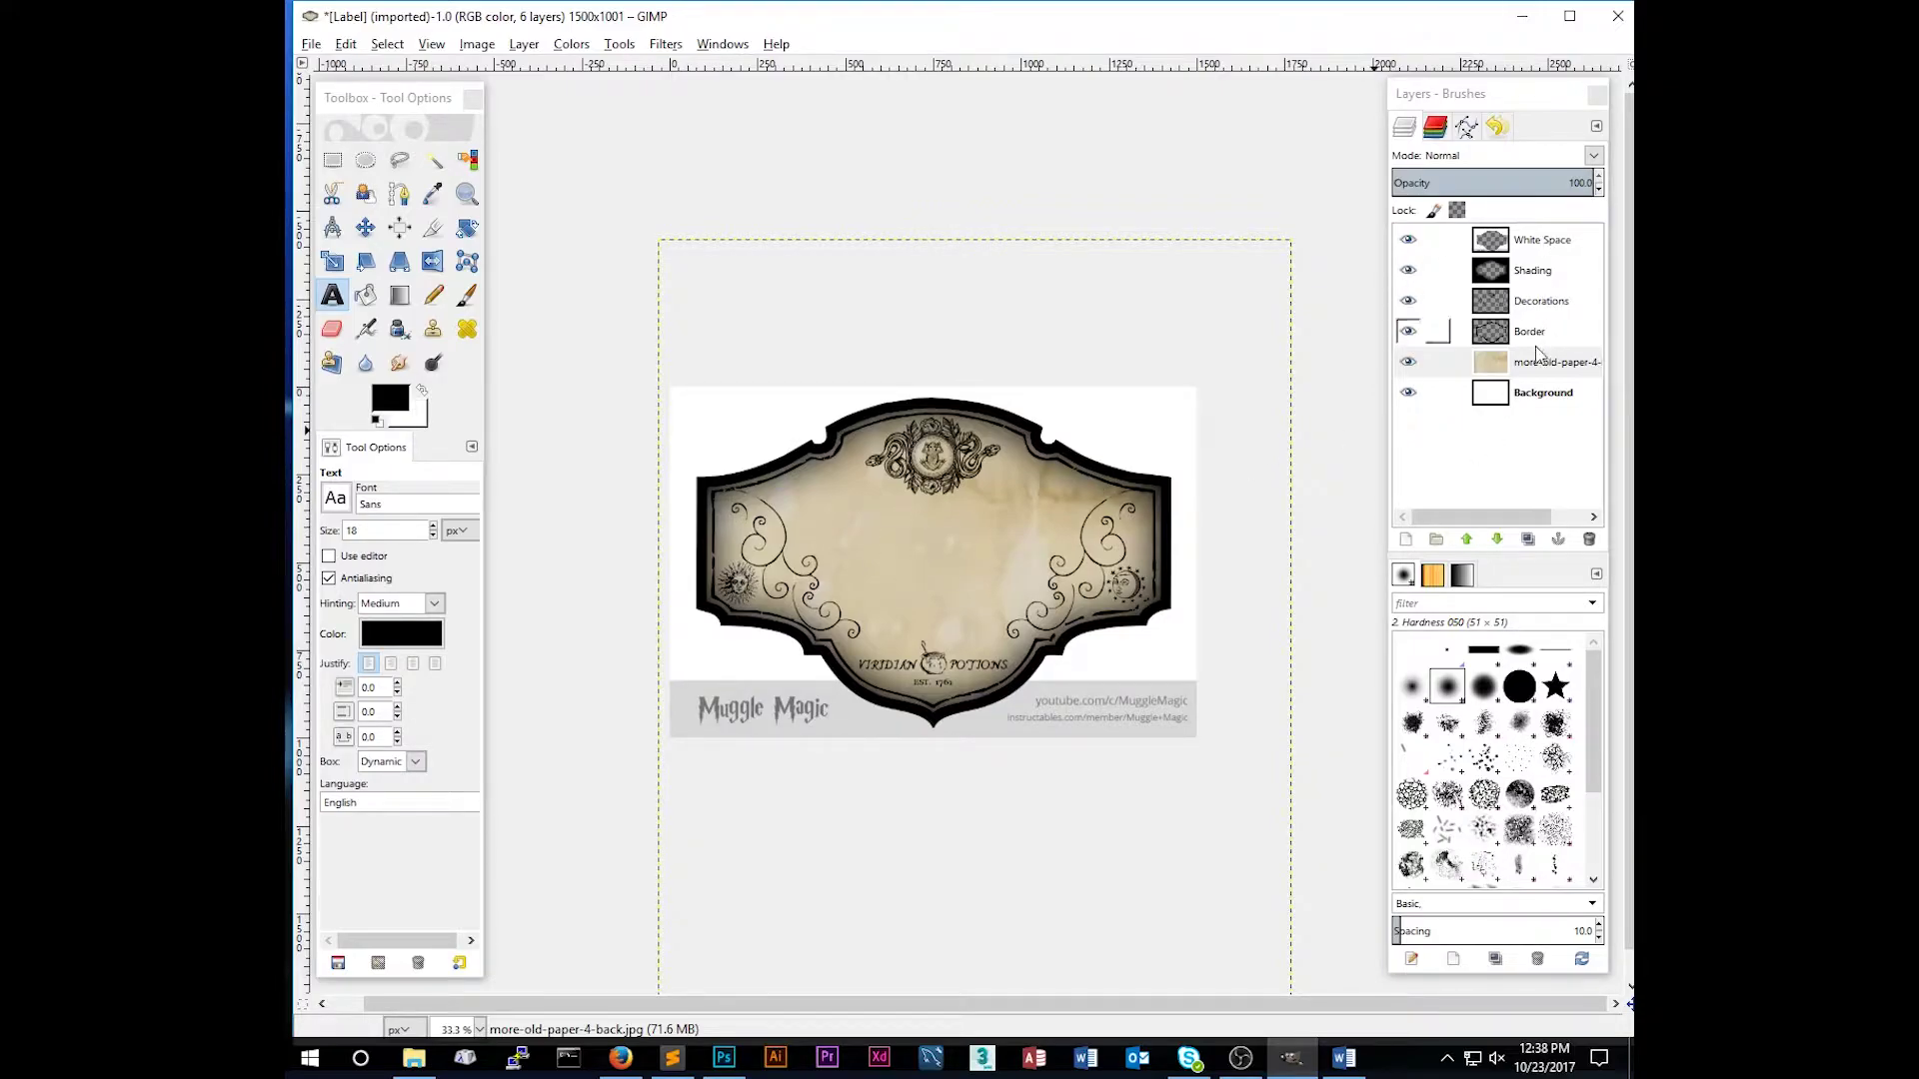
click(1496, 375)
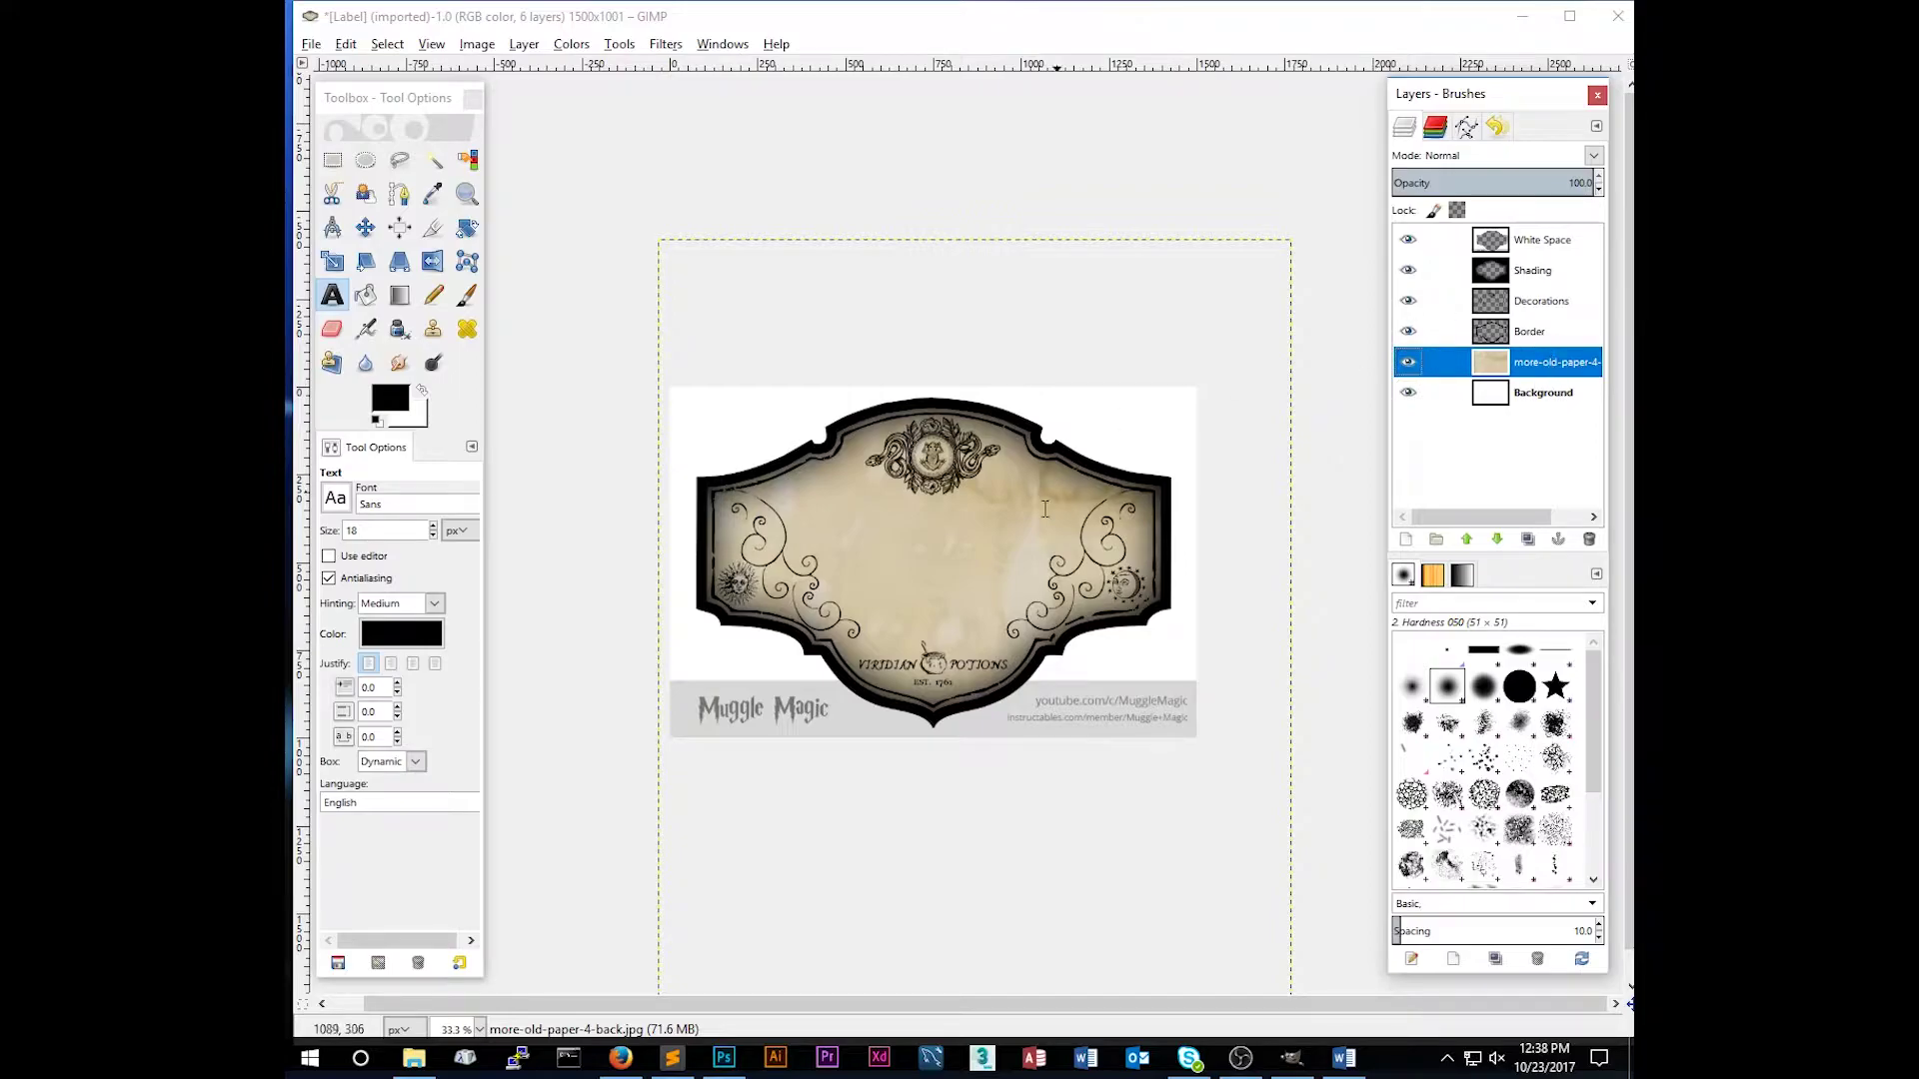
drag(819, 498, 1062, 620)
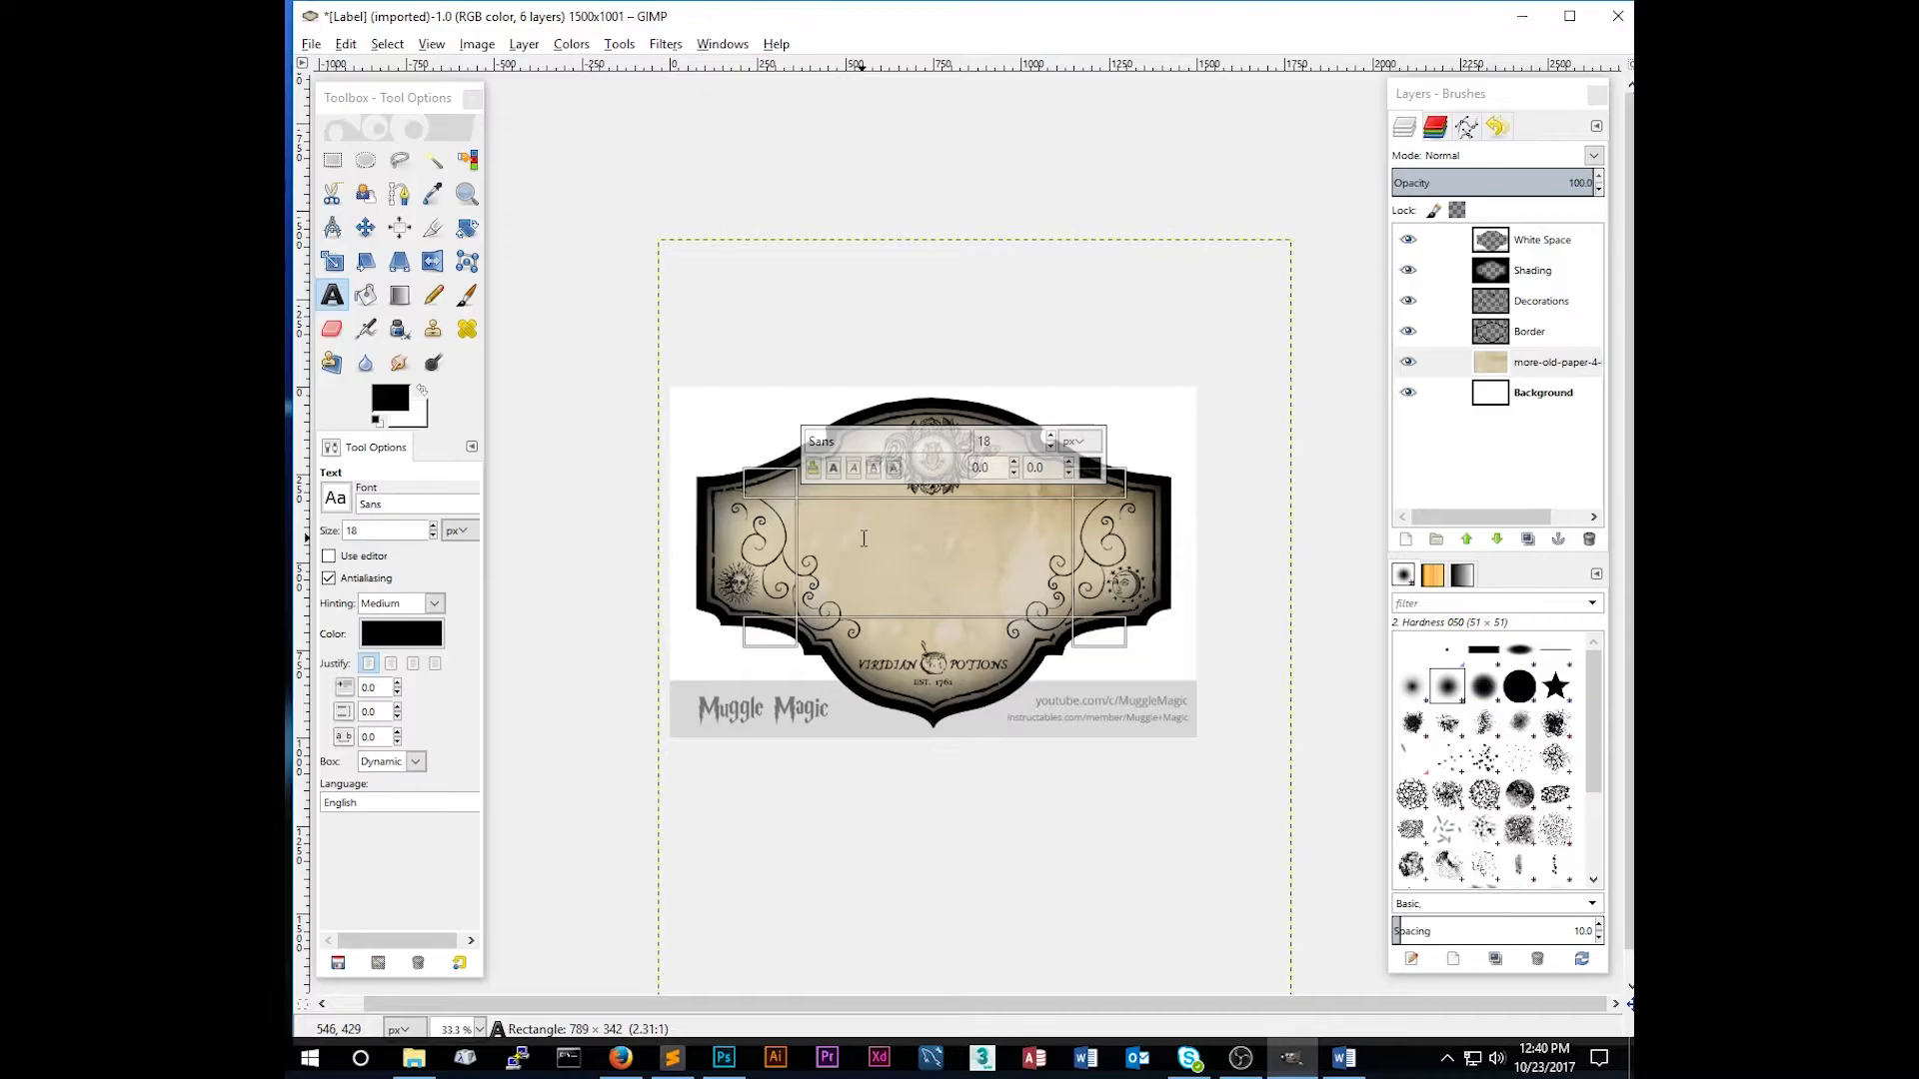
text(ANG)
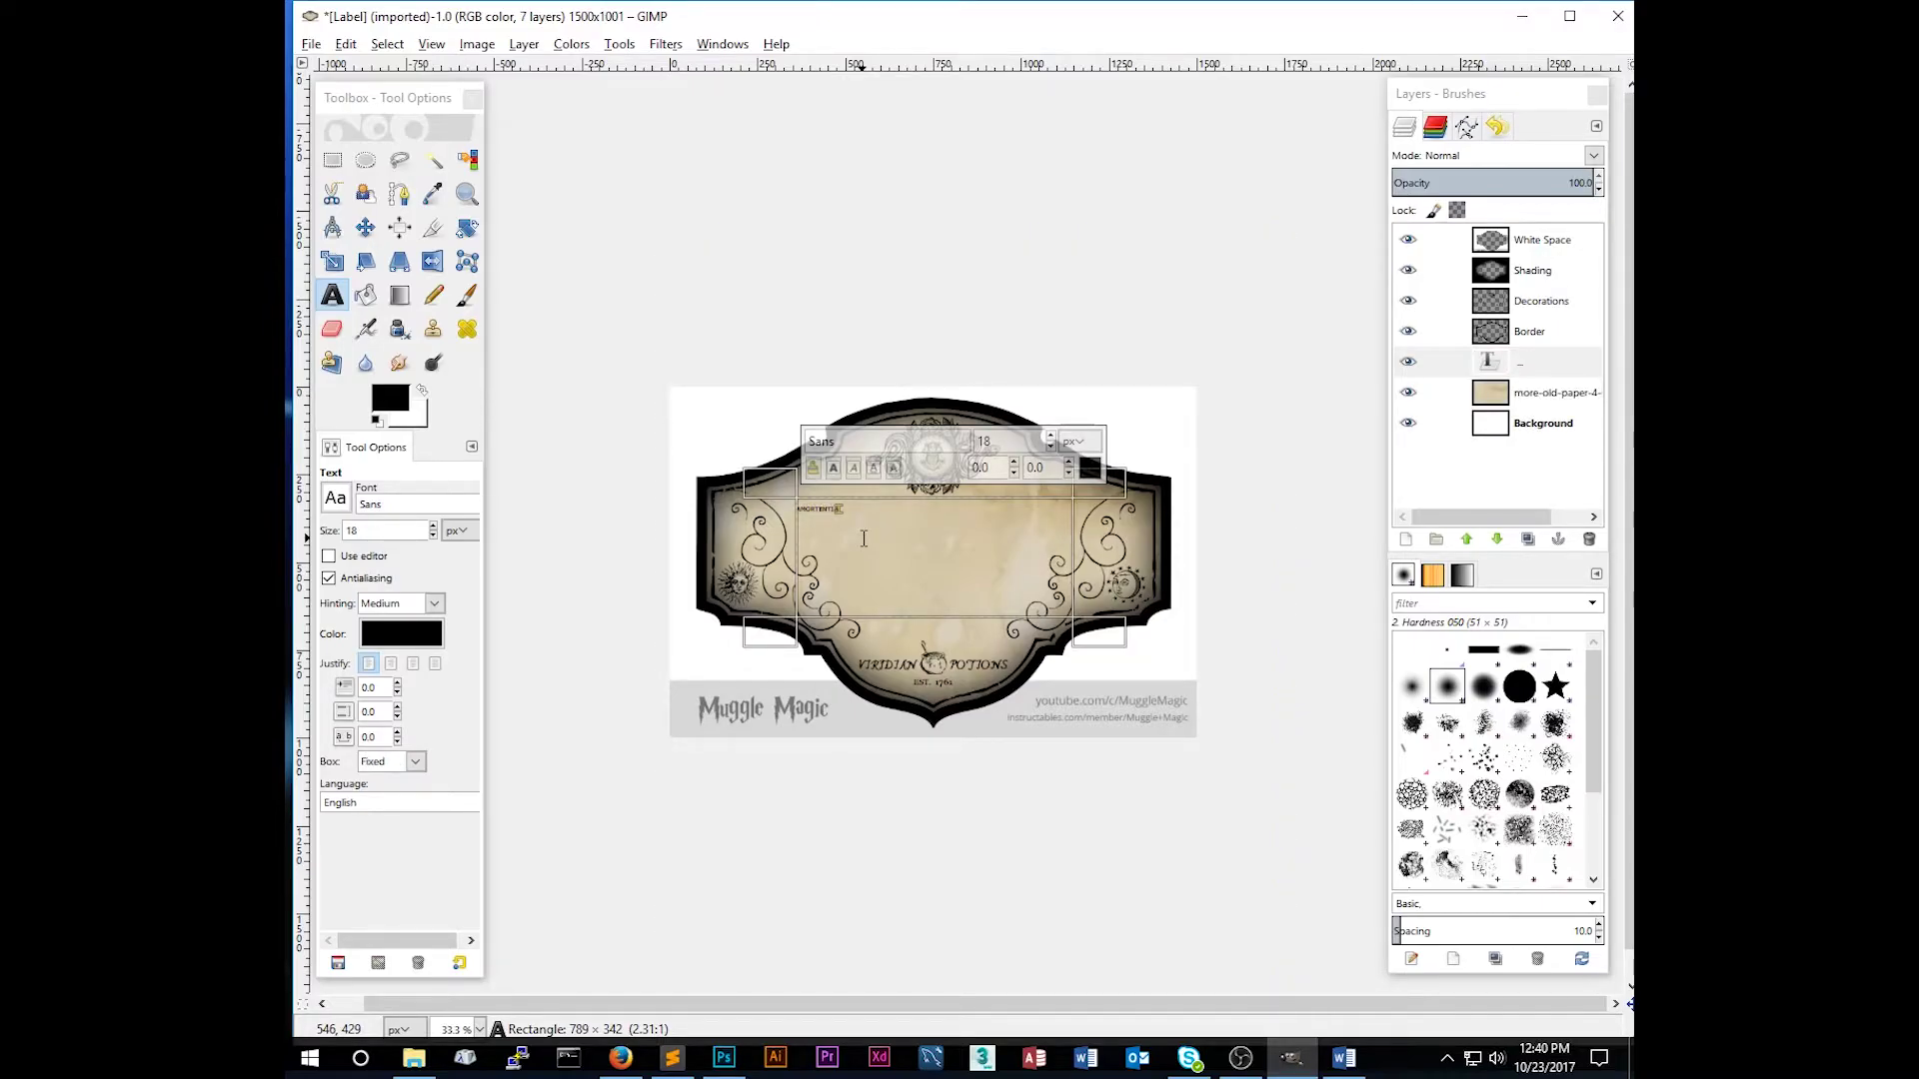
double_click(809, 512)
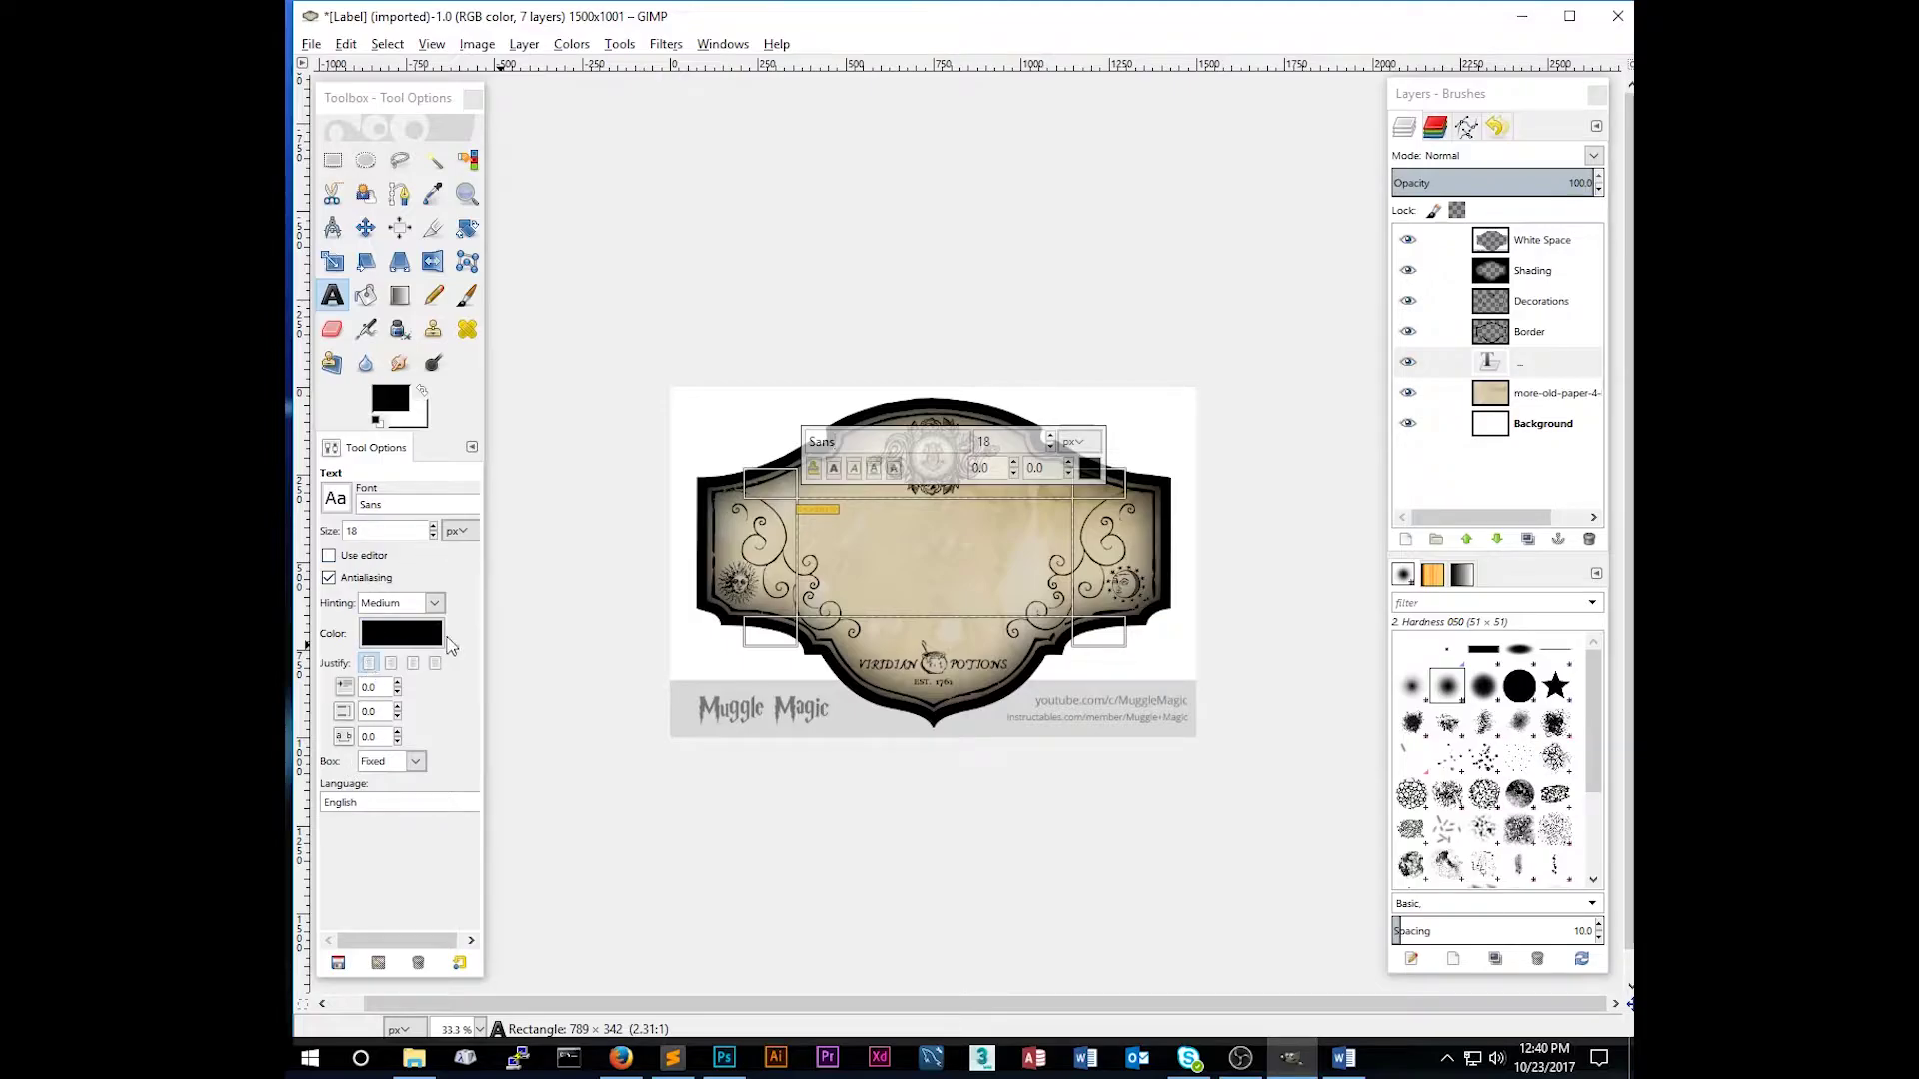
Step: Set the title text's font to Mary Jane Antique
click(340, 506)
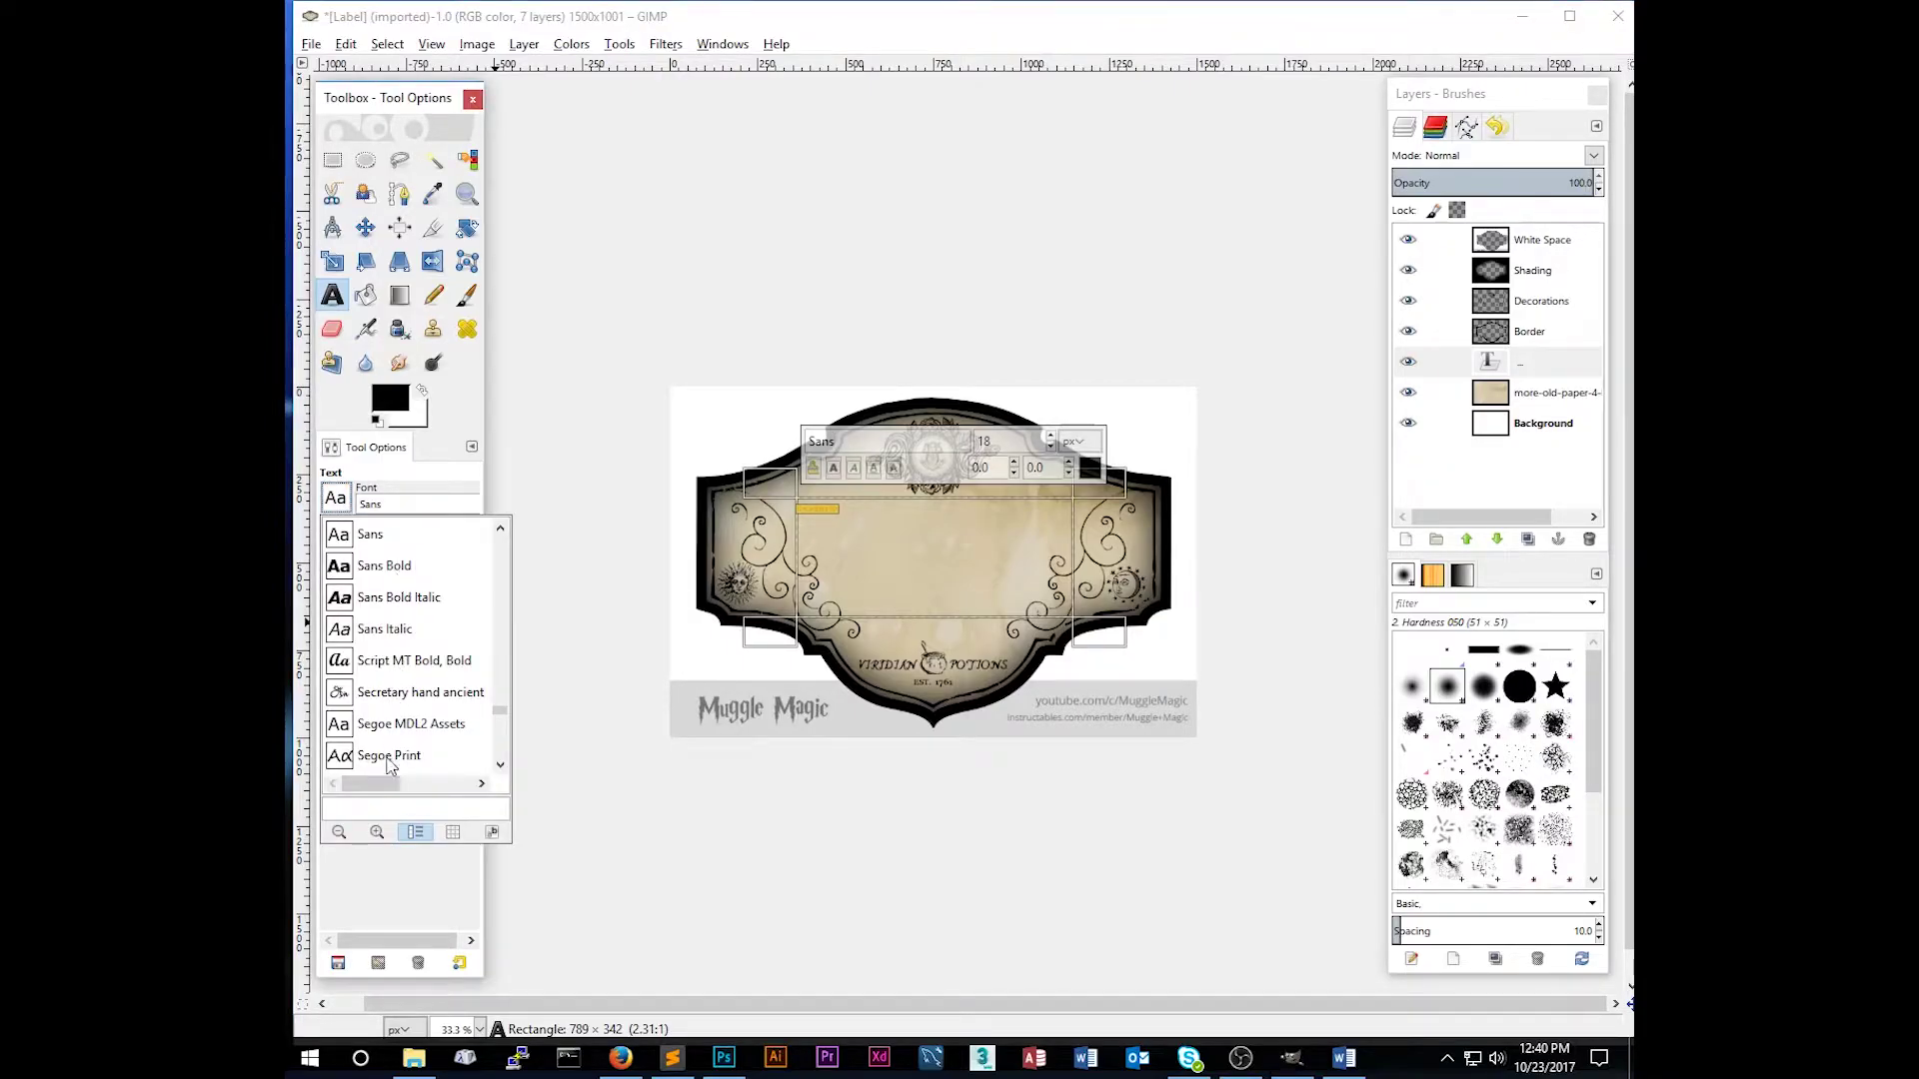
scroll(500, 722, up, 3)
click(415, 503)
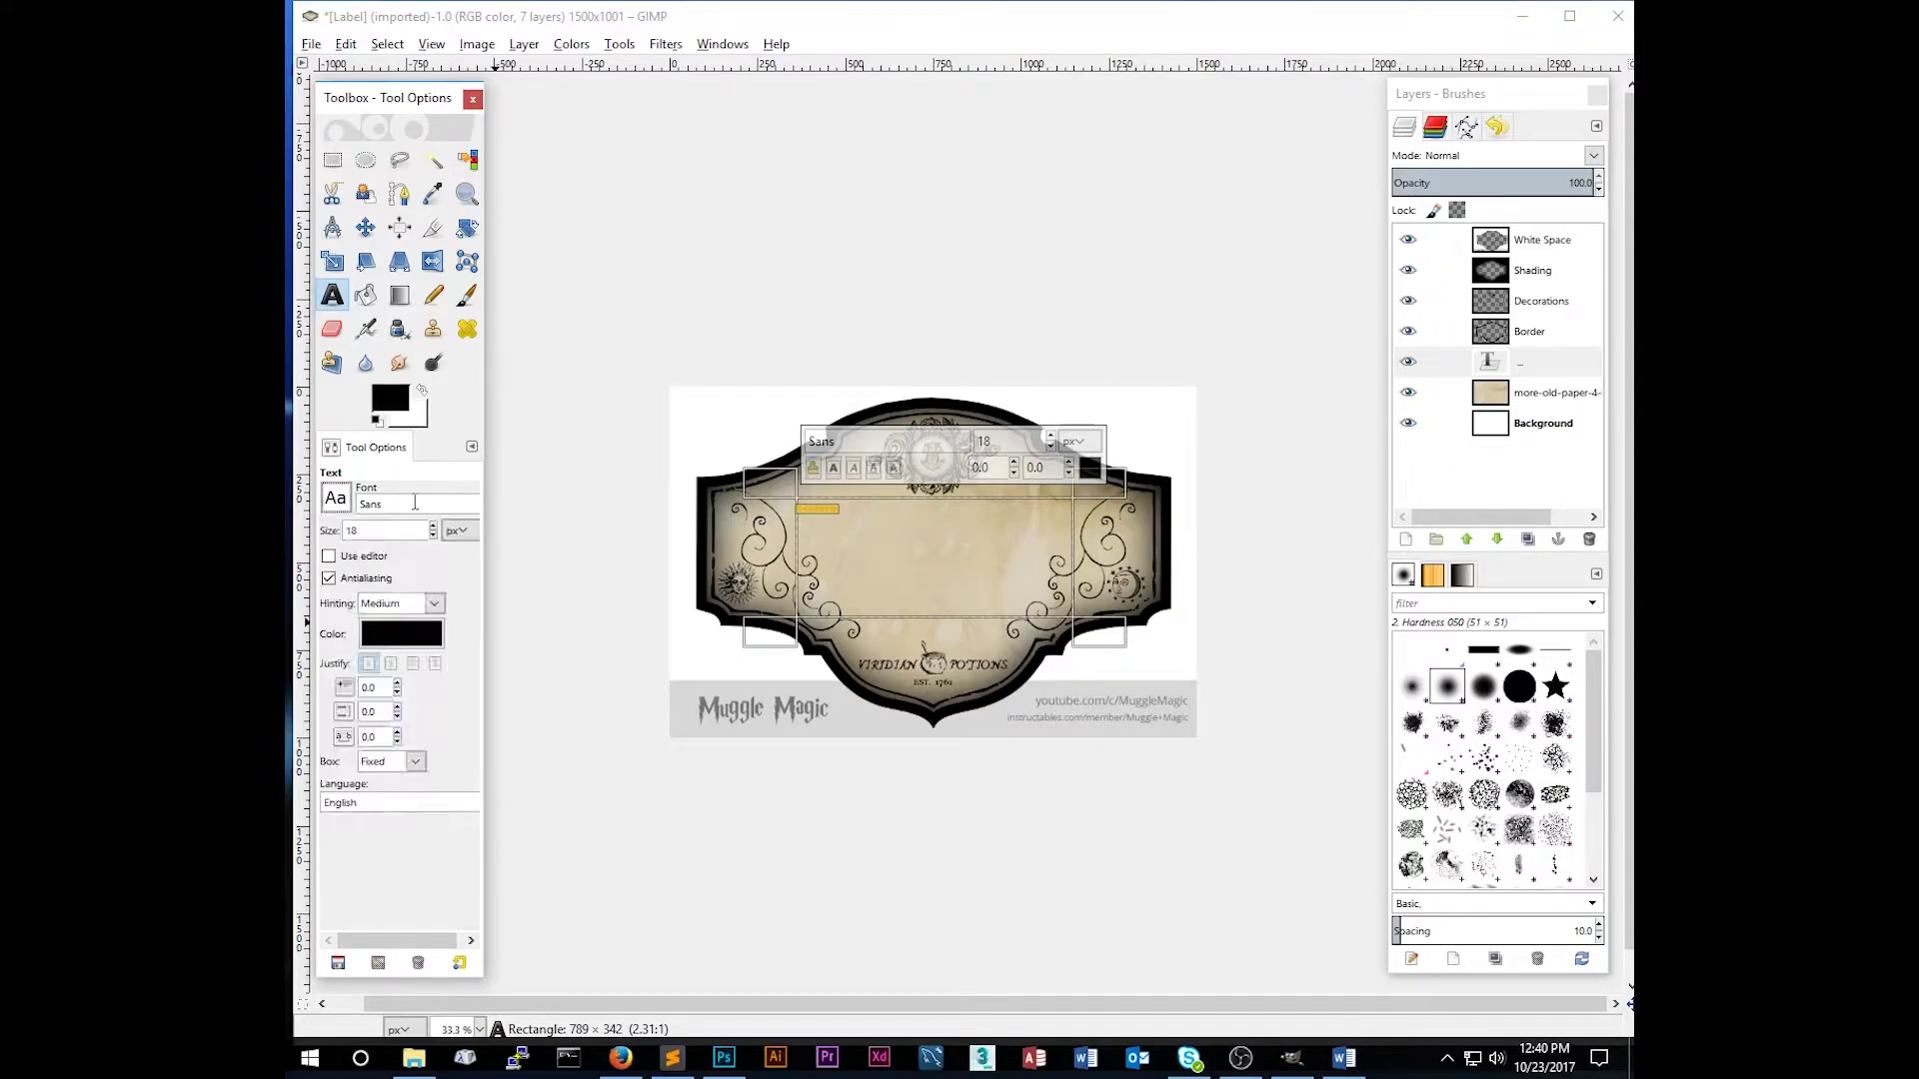
drag(409, 503, 355, 509)
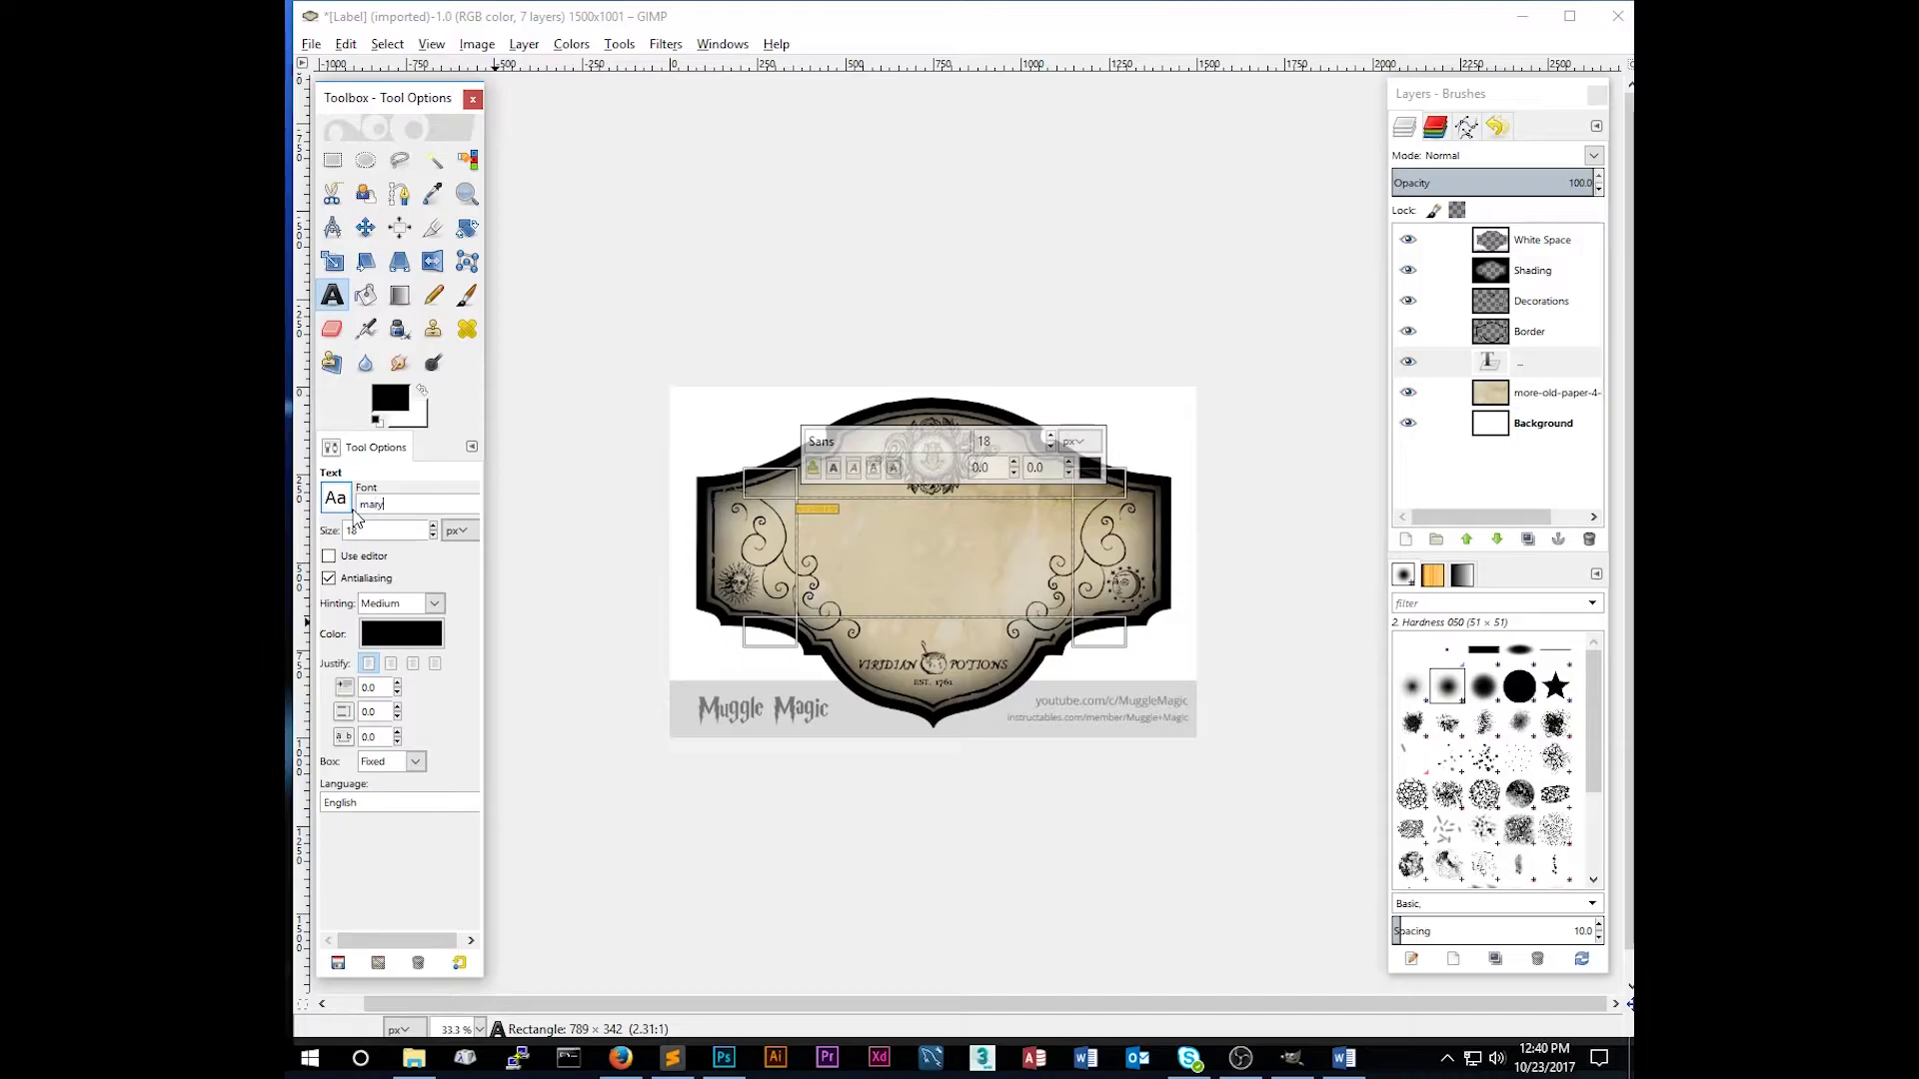
click(452, 561)
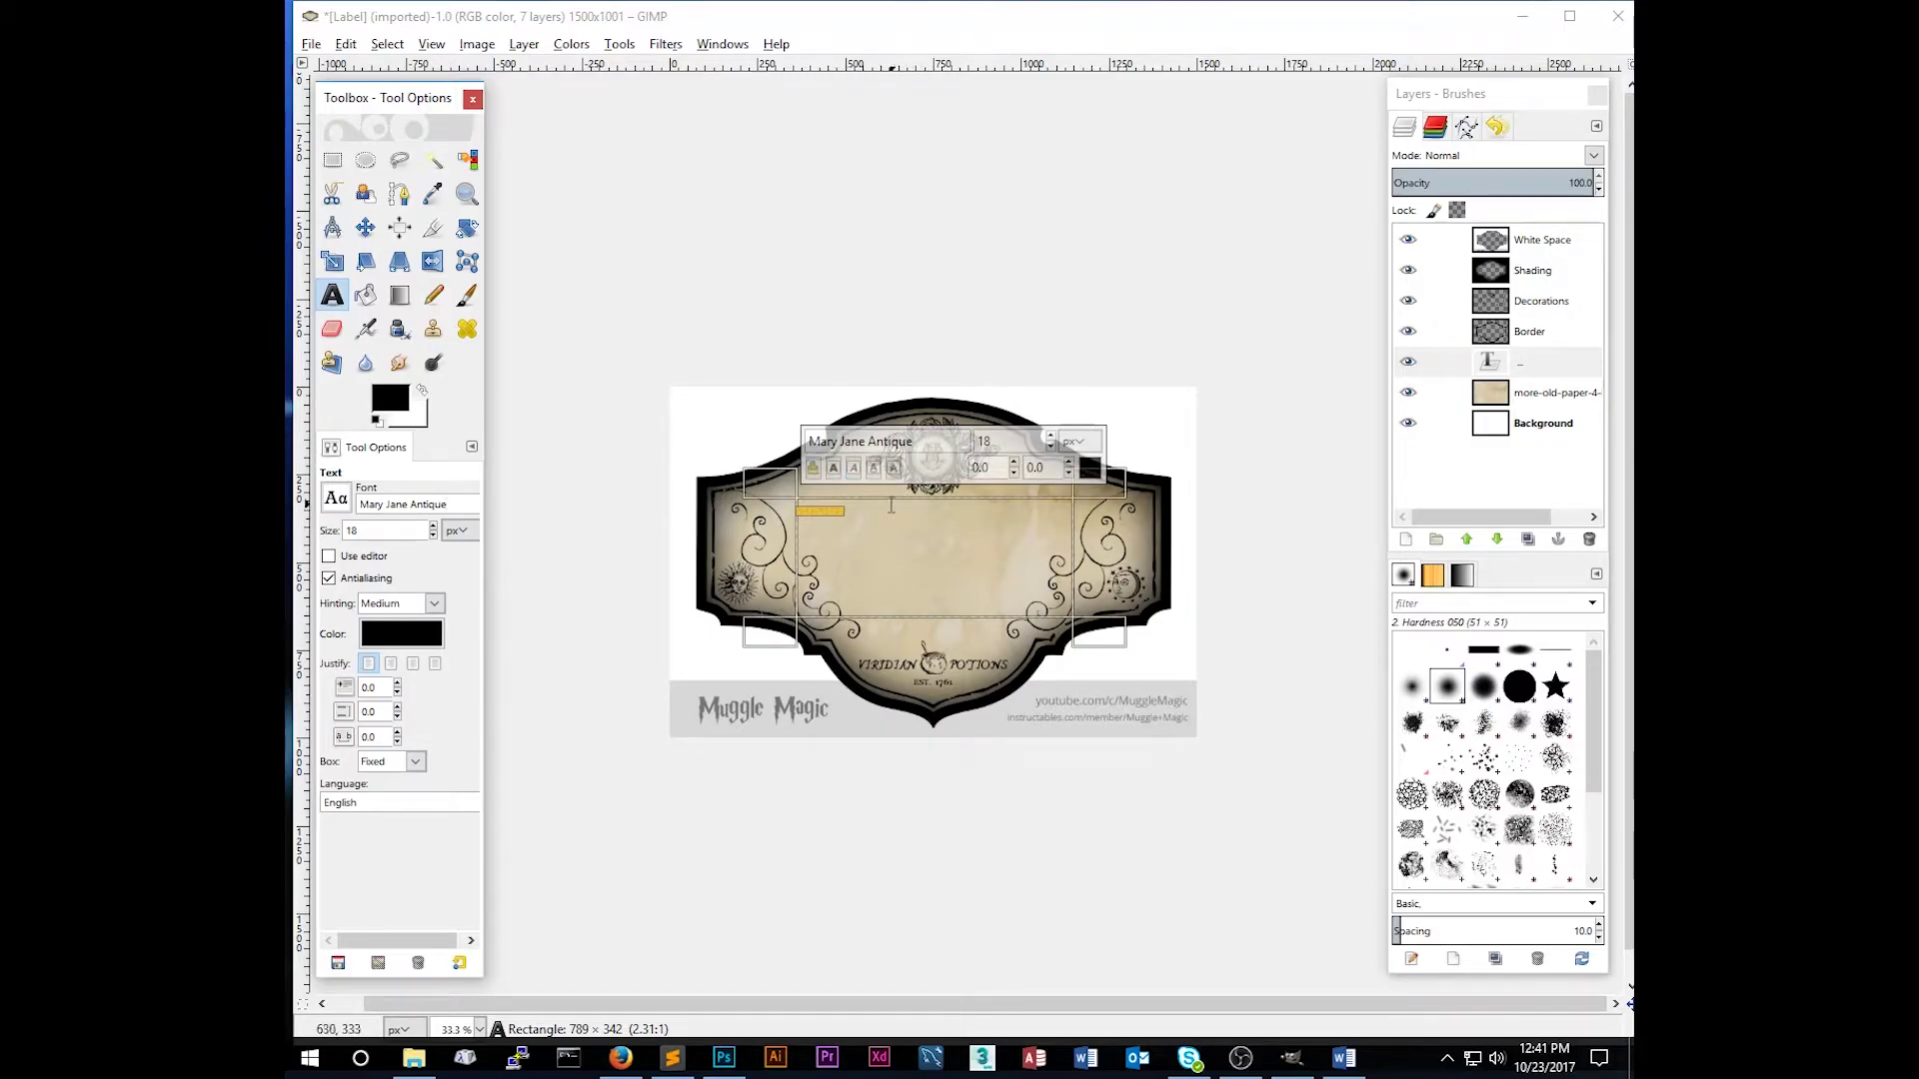
Step: Set the AMORTENTIA title size to 105 px
click(1003, 441)
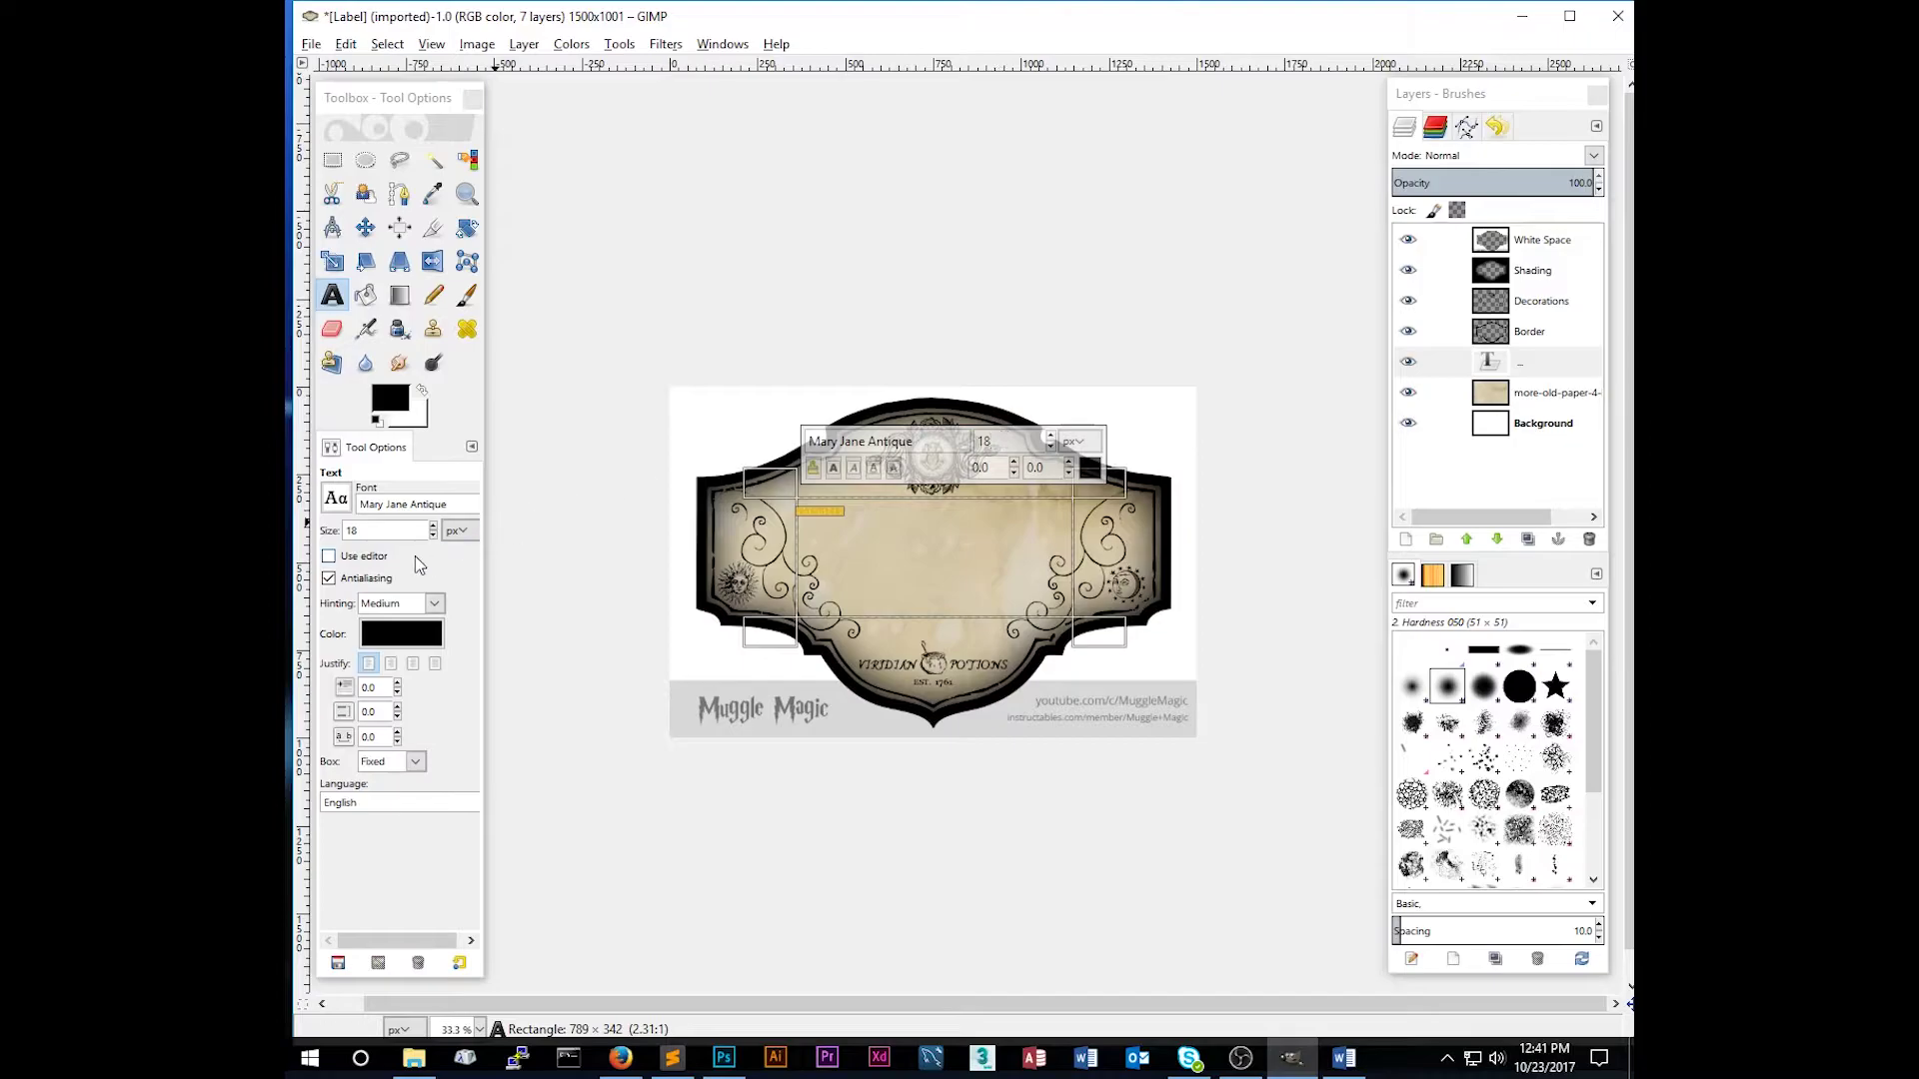
drag(389, 533, 321, 531)
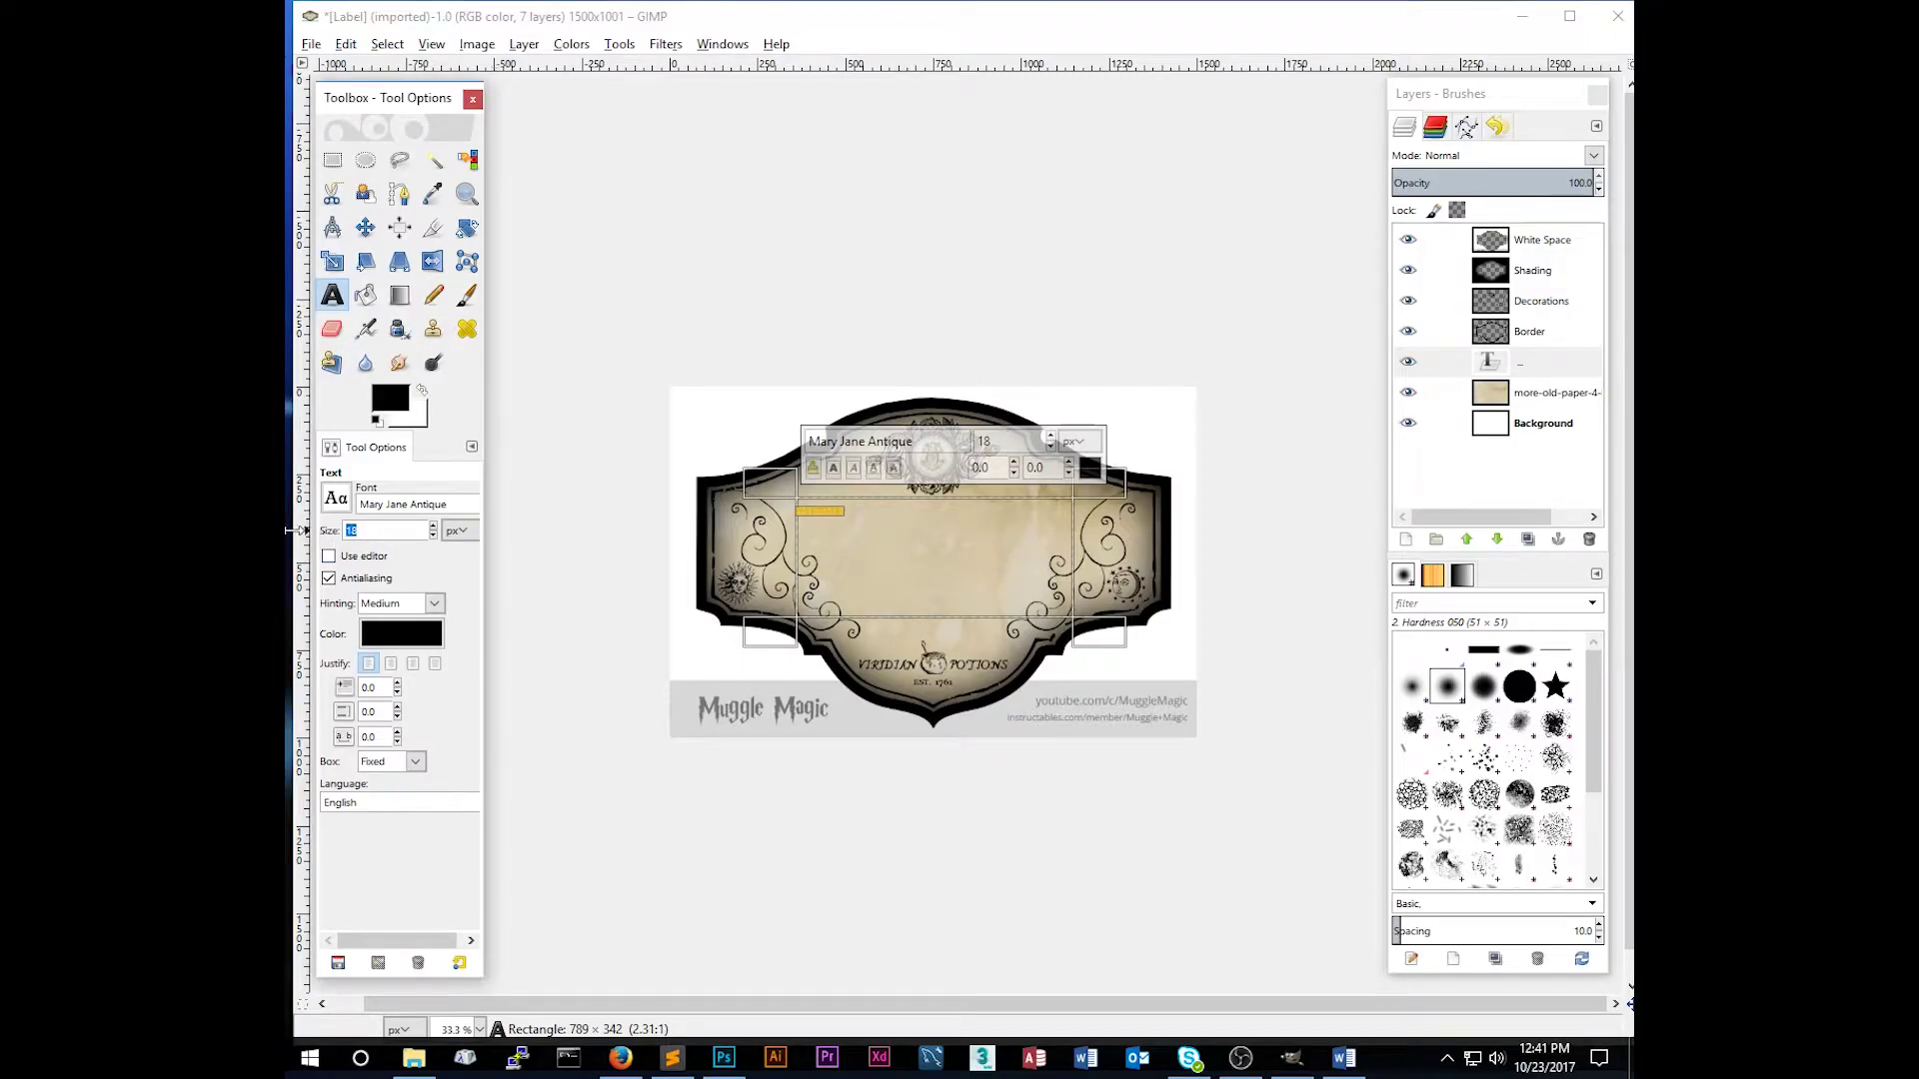
text(21)
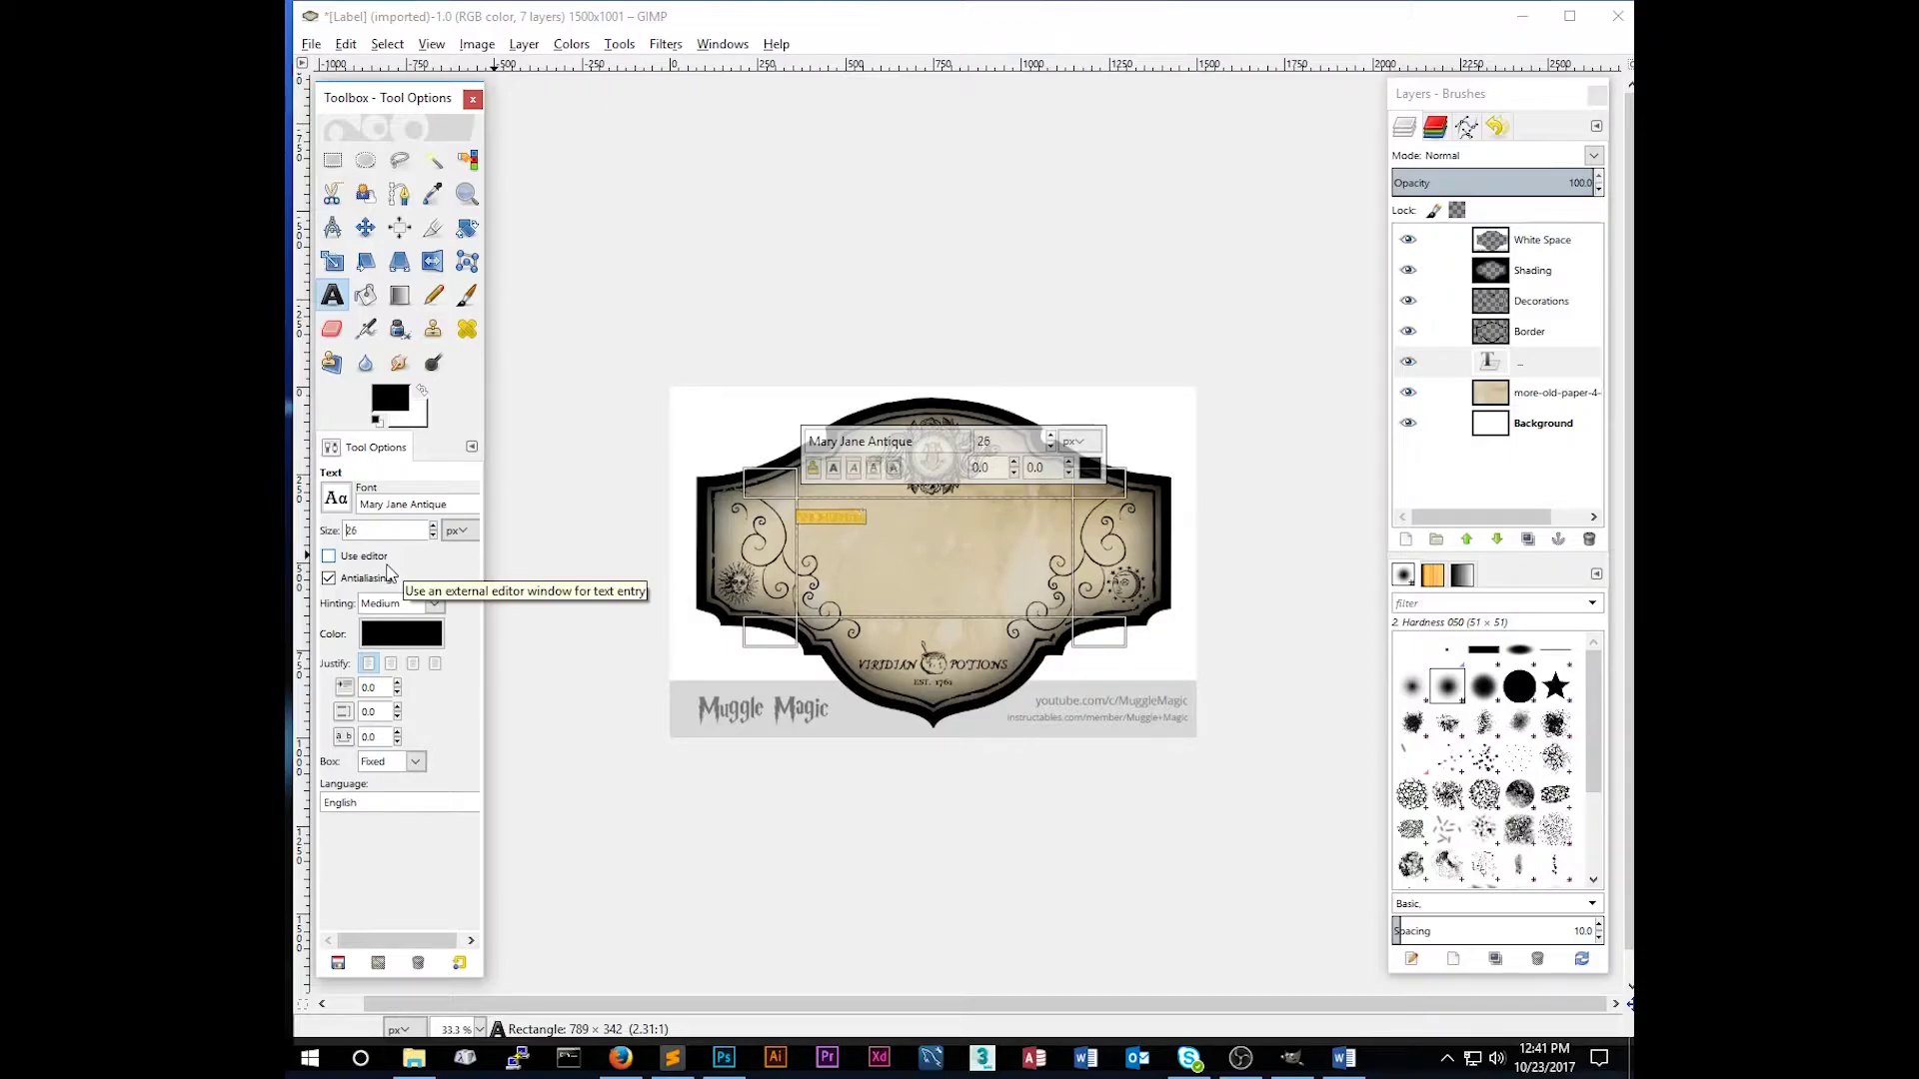
key(Up)
key(Up)
key(Up)
key(Up)
key(Up)
key(Up)
key(Up)
key(Up)
key(Up)
key(Up)
key(Up)
key(Up)
key(Up)
key(Up)
key(Up)
key(Up)
key(Up)
key(Up)
key(Up)
key(Up)
key(Up)
key(Up)
key(Up)
key(Up)
key(Up)
key(Up)
key(Up)
key(Up)
key(Up)
key(Up)
key(Down)
key(Down)
key(Down)
key(Down)
key(Down)
key(Down)
key(Down)
key(Down)
key(Down)
key(Down)
key(Down)
key(Down)
key(Down)
key(Down)
key(Down)
key(Down)
key(Down)
key(Down)
key(Down)
key(Down)
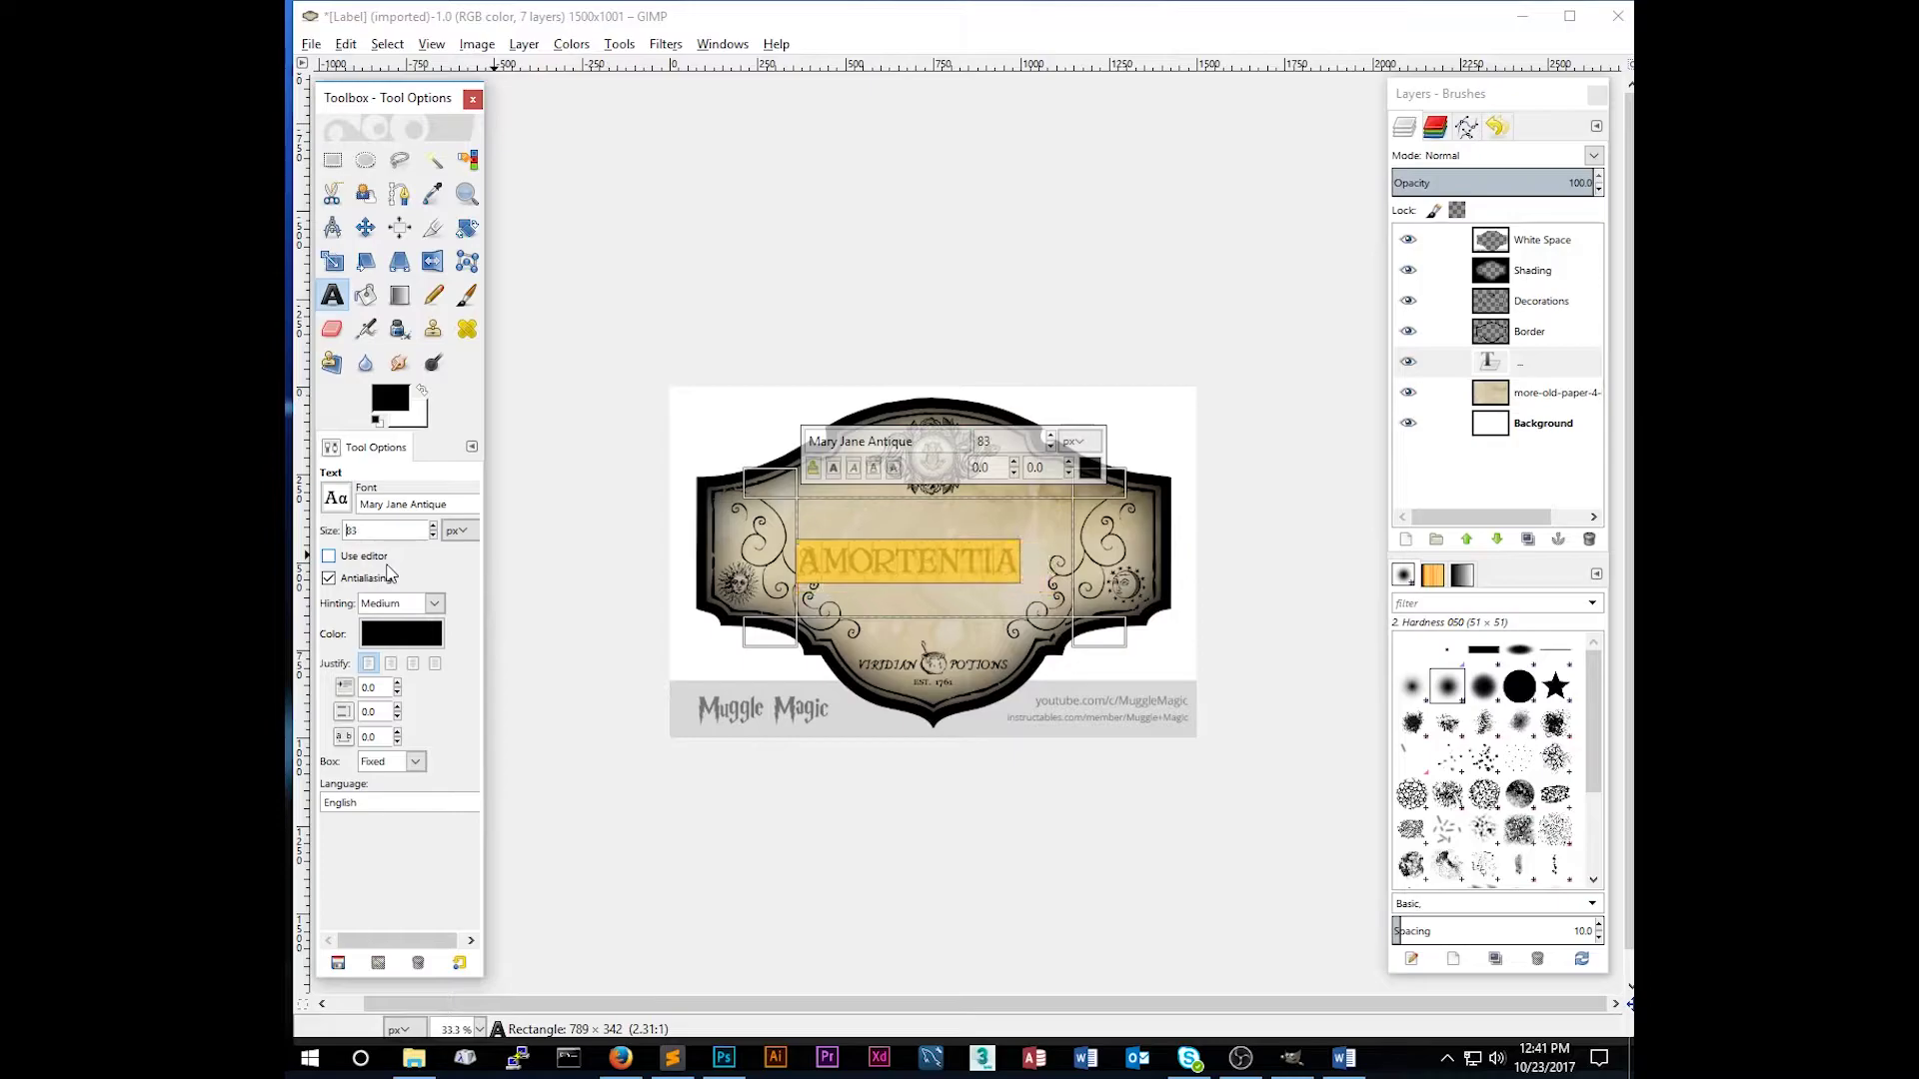
key(Up)
key(Up)
key(Up)
key(Up)
key(Up)
key(Up)
key(Up)
key(Up)
key(Up)
key(Up)
key(Up)
key(Up)
key(Up)
key(Up)
key(Up)
key(Up)
key(Up)
key(Up)
key(Up)
key(Up)
click(839, 529)
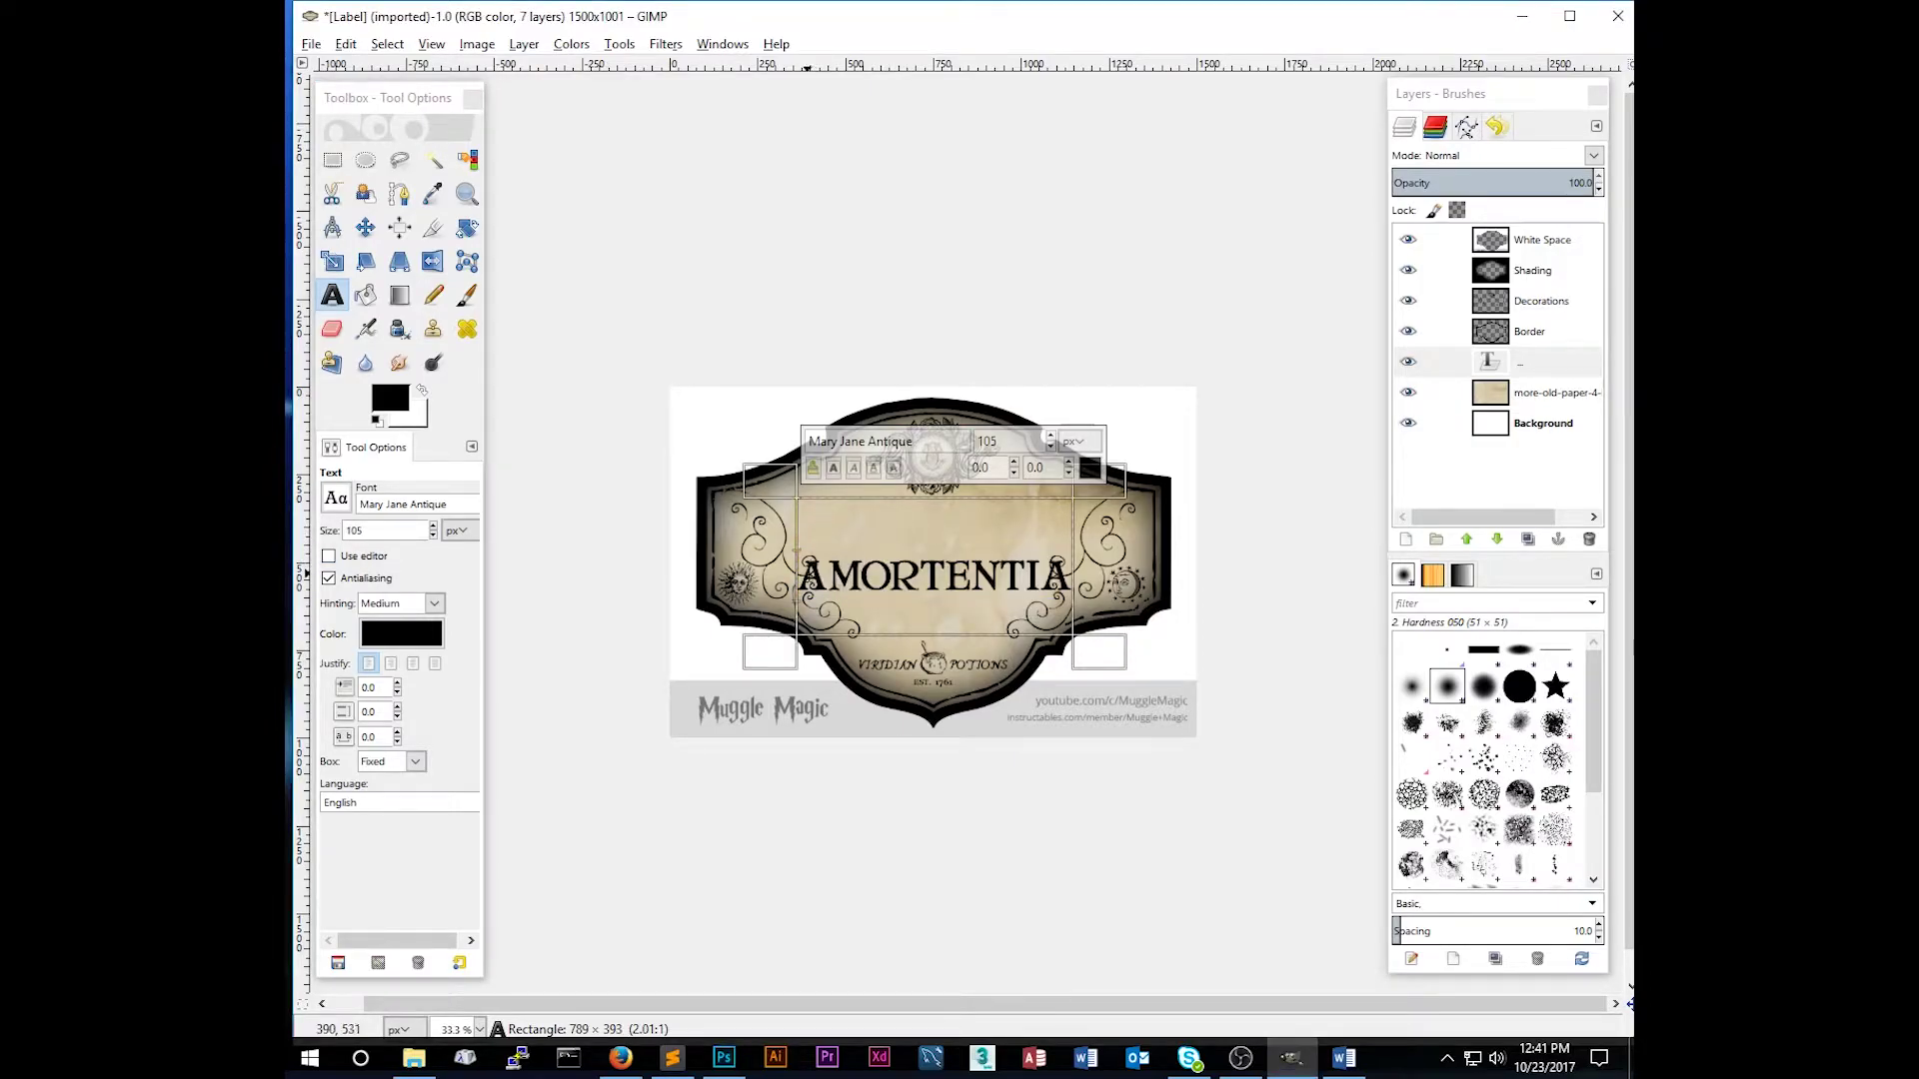
Step: Remove the empty line above AMORTENTIA, shorten the box to 789×381, and resize the title to 92 px
key(BackSpace)
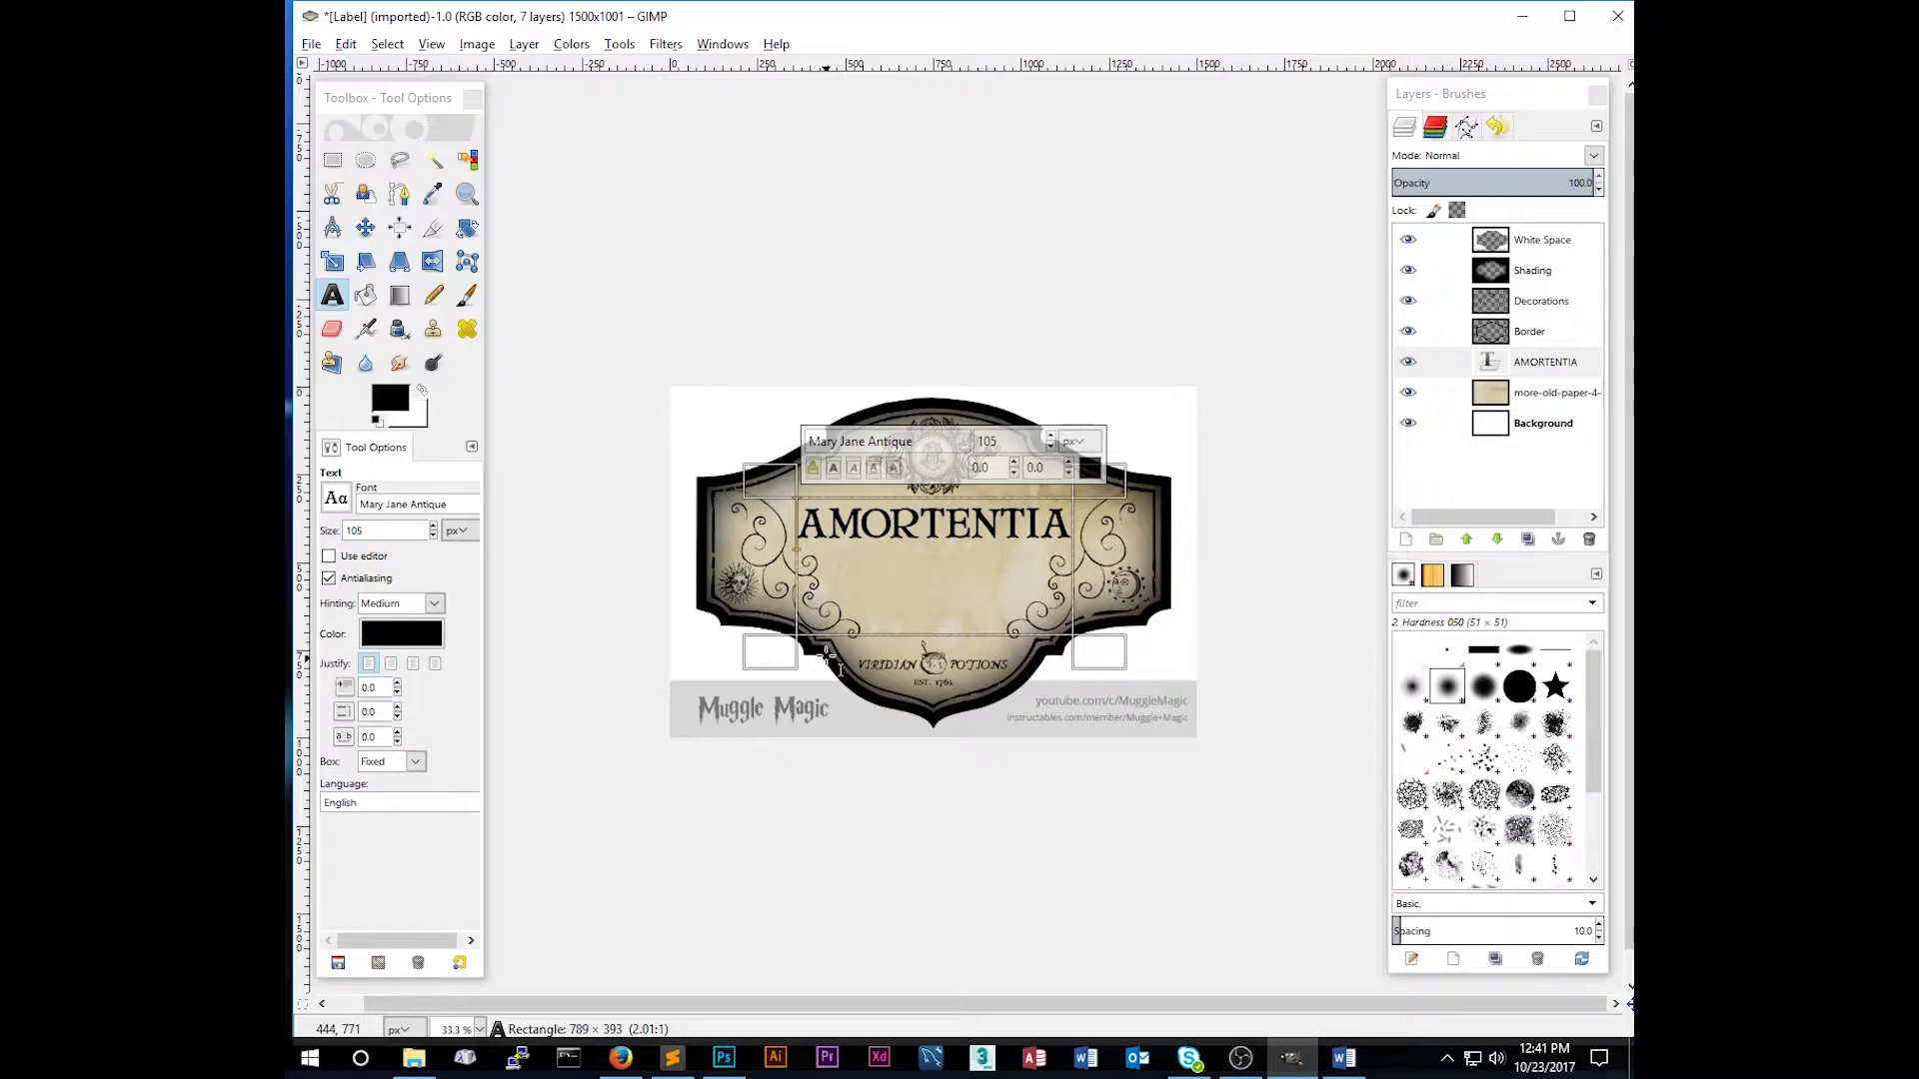
drag(913, 499, 916, 508)
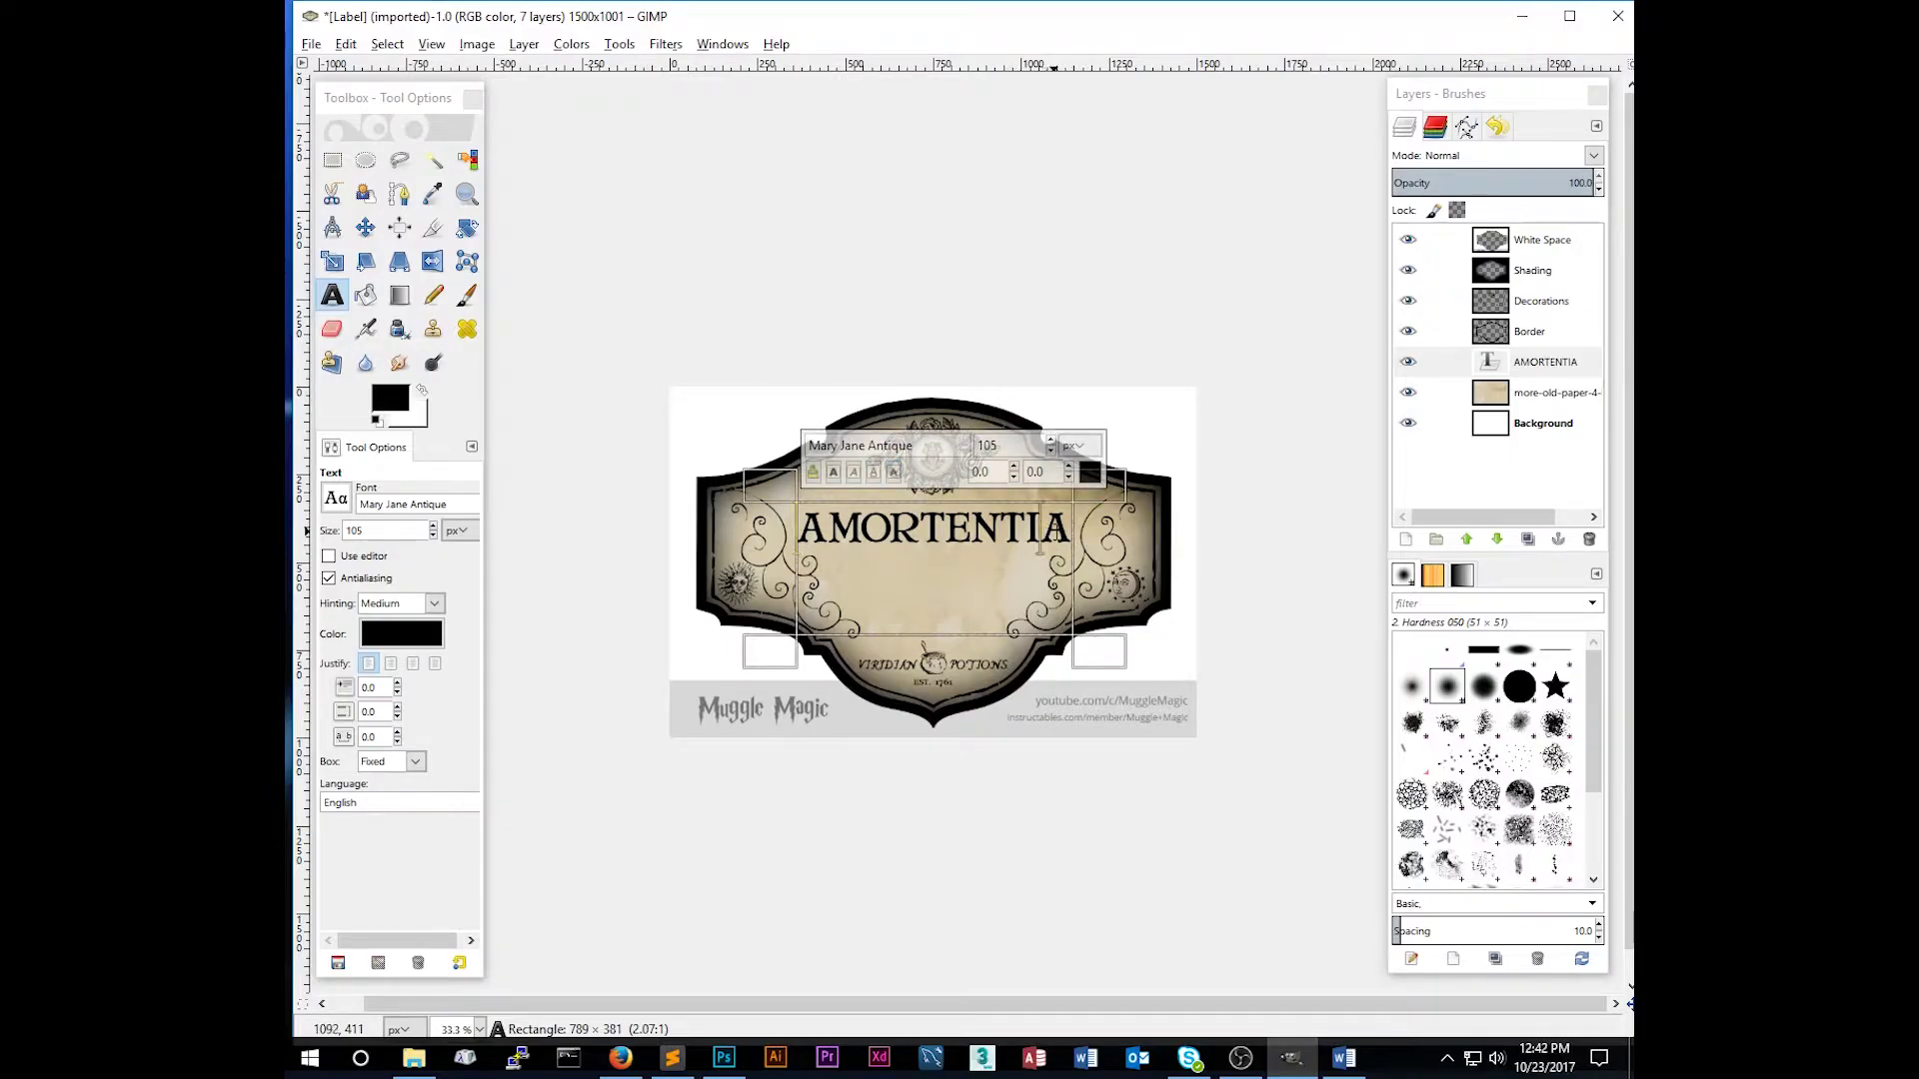
drag(1040, 544, 768, 532)
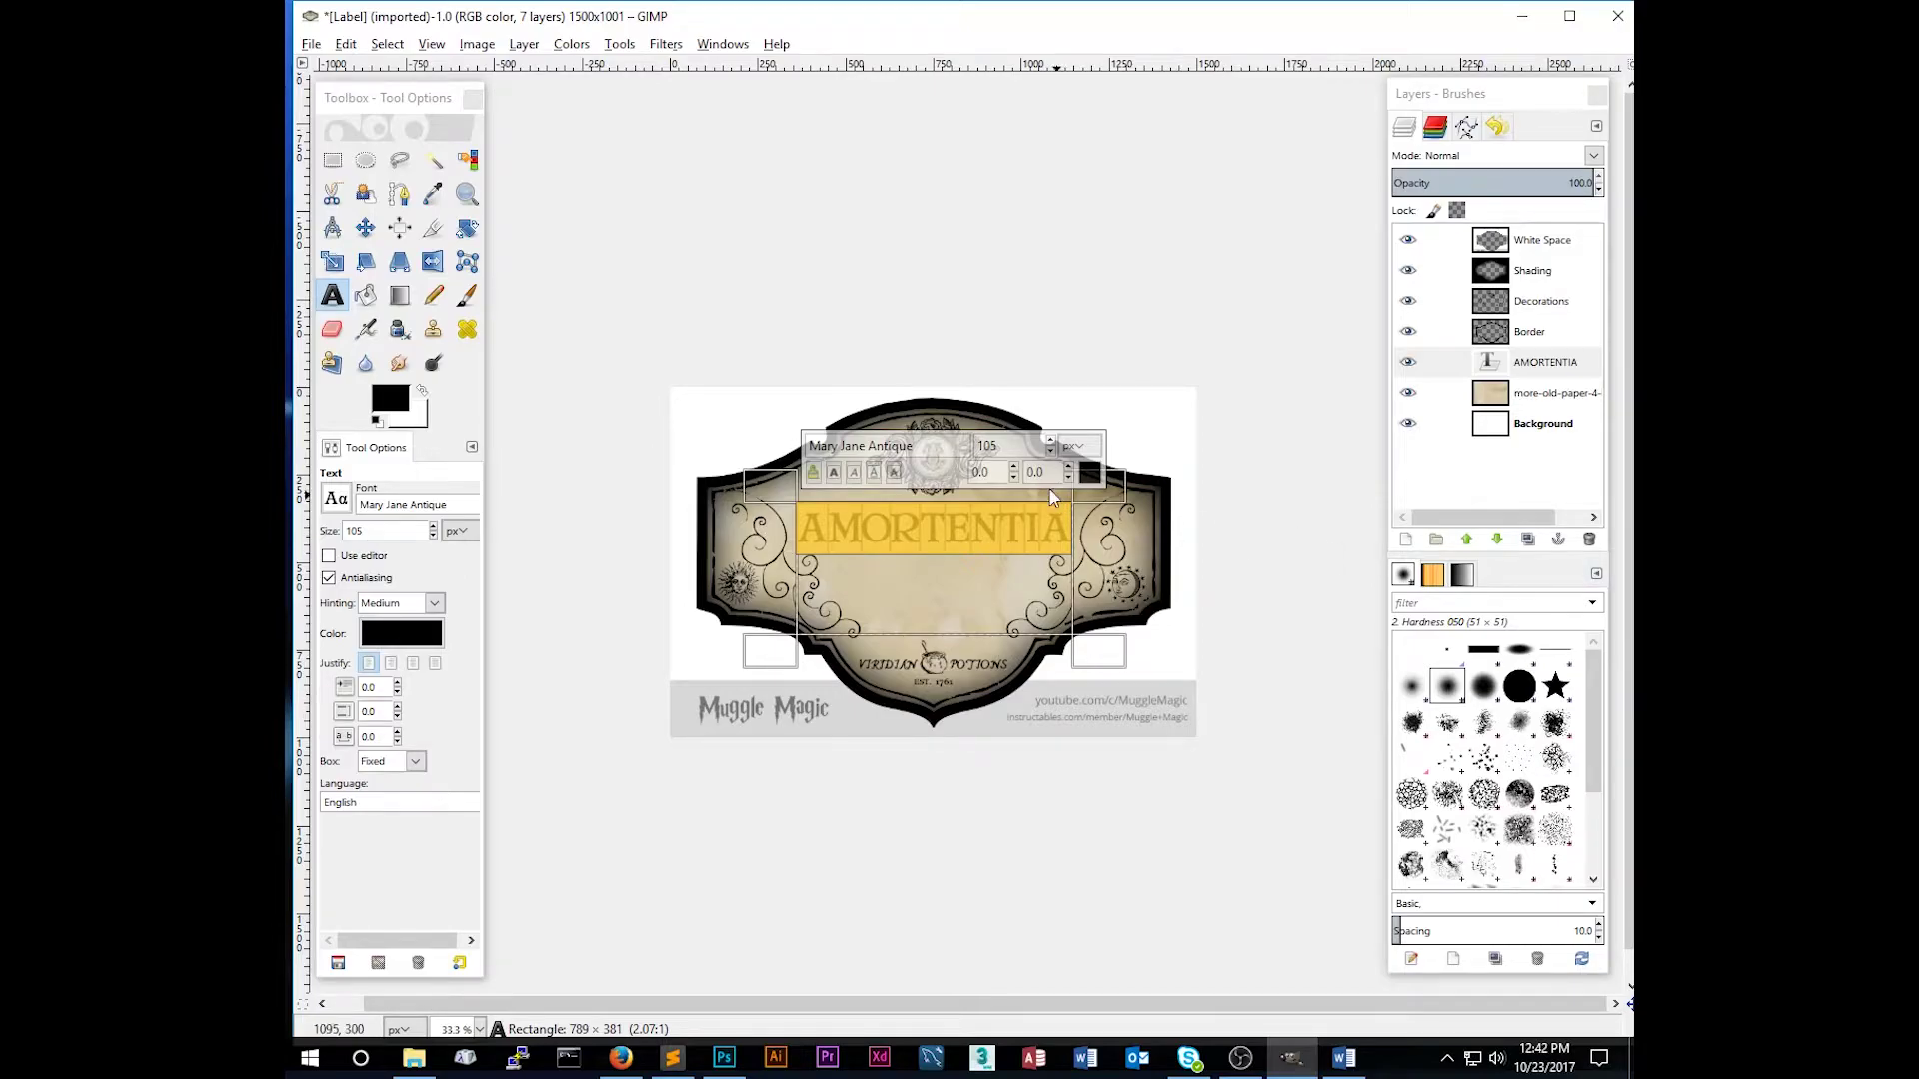
text(92)
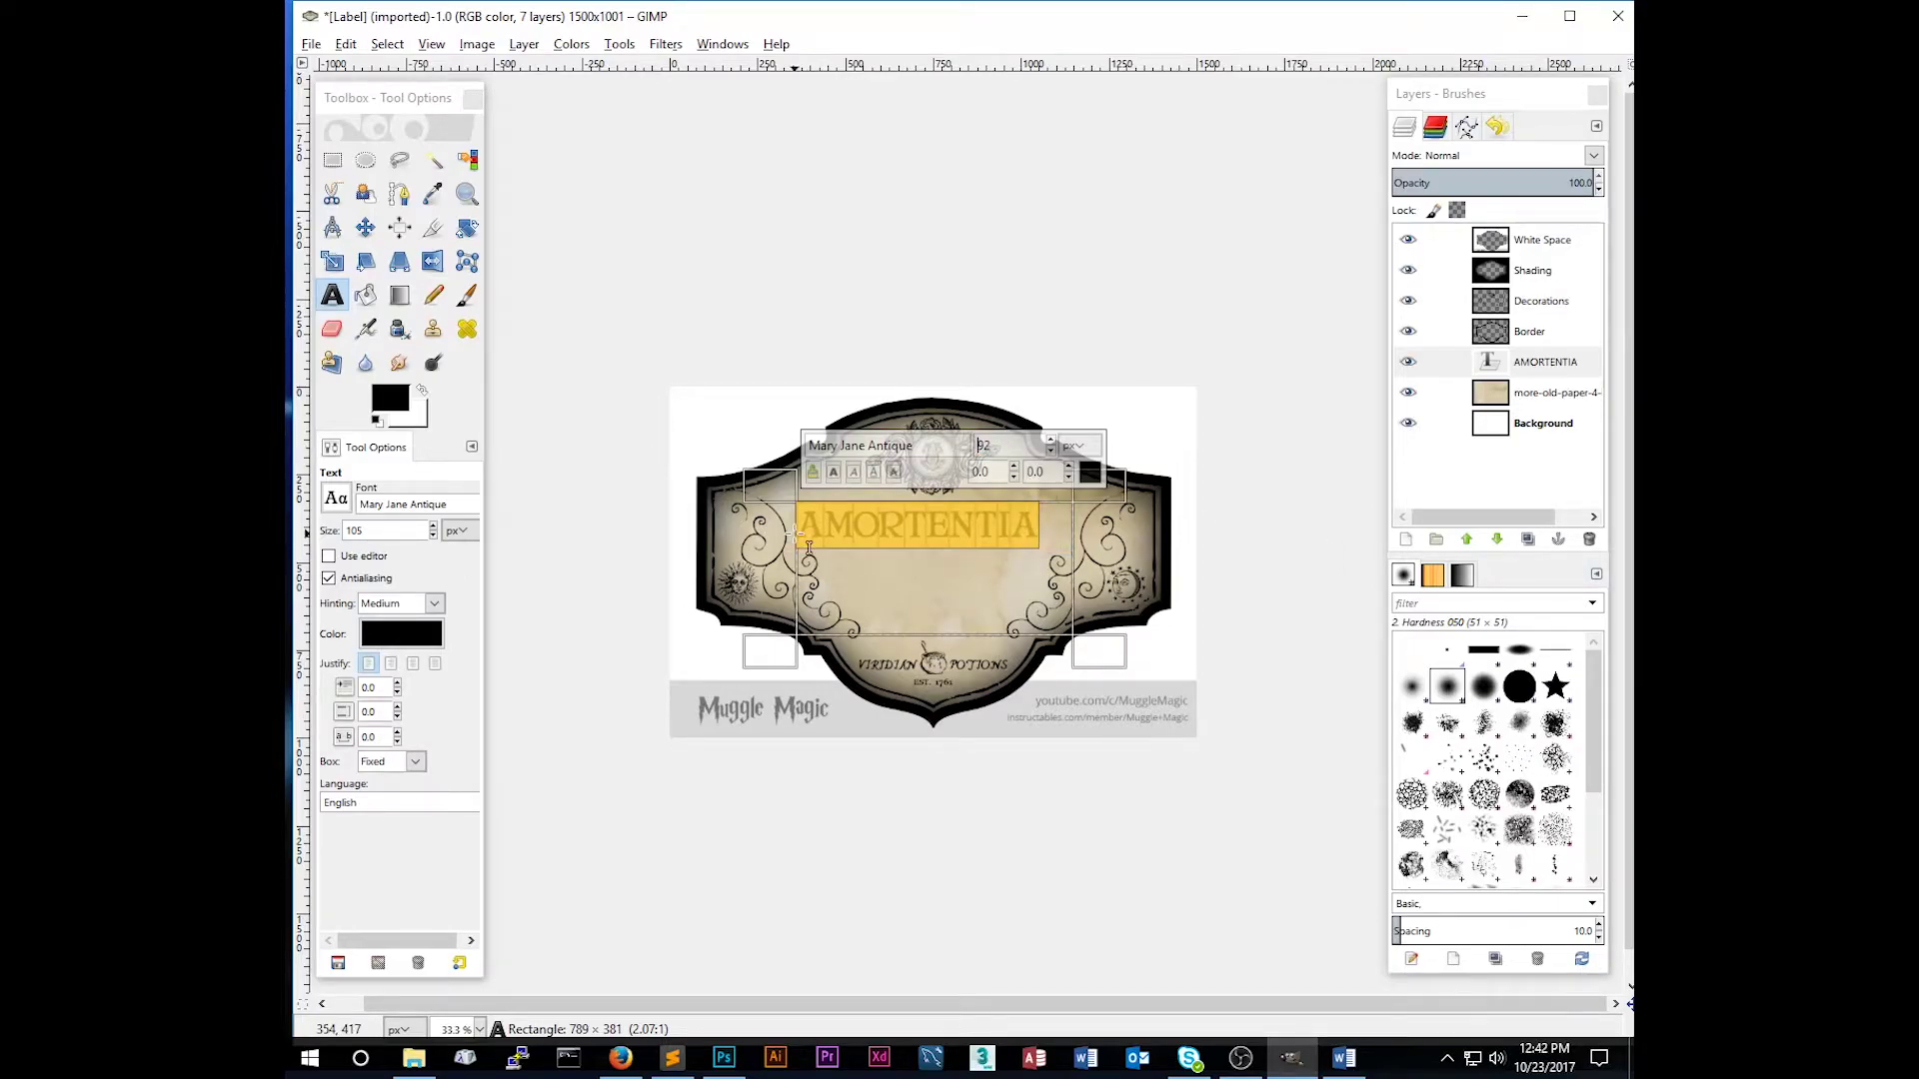
Step: Center the text and add the subtitle 'The Most Powerful Love Potion In the World' at size 40
click(415, 665)
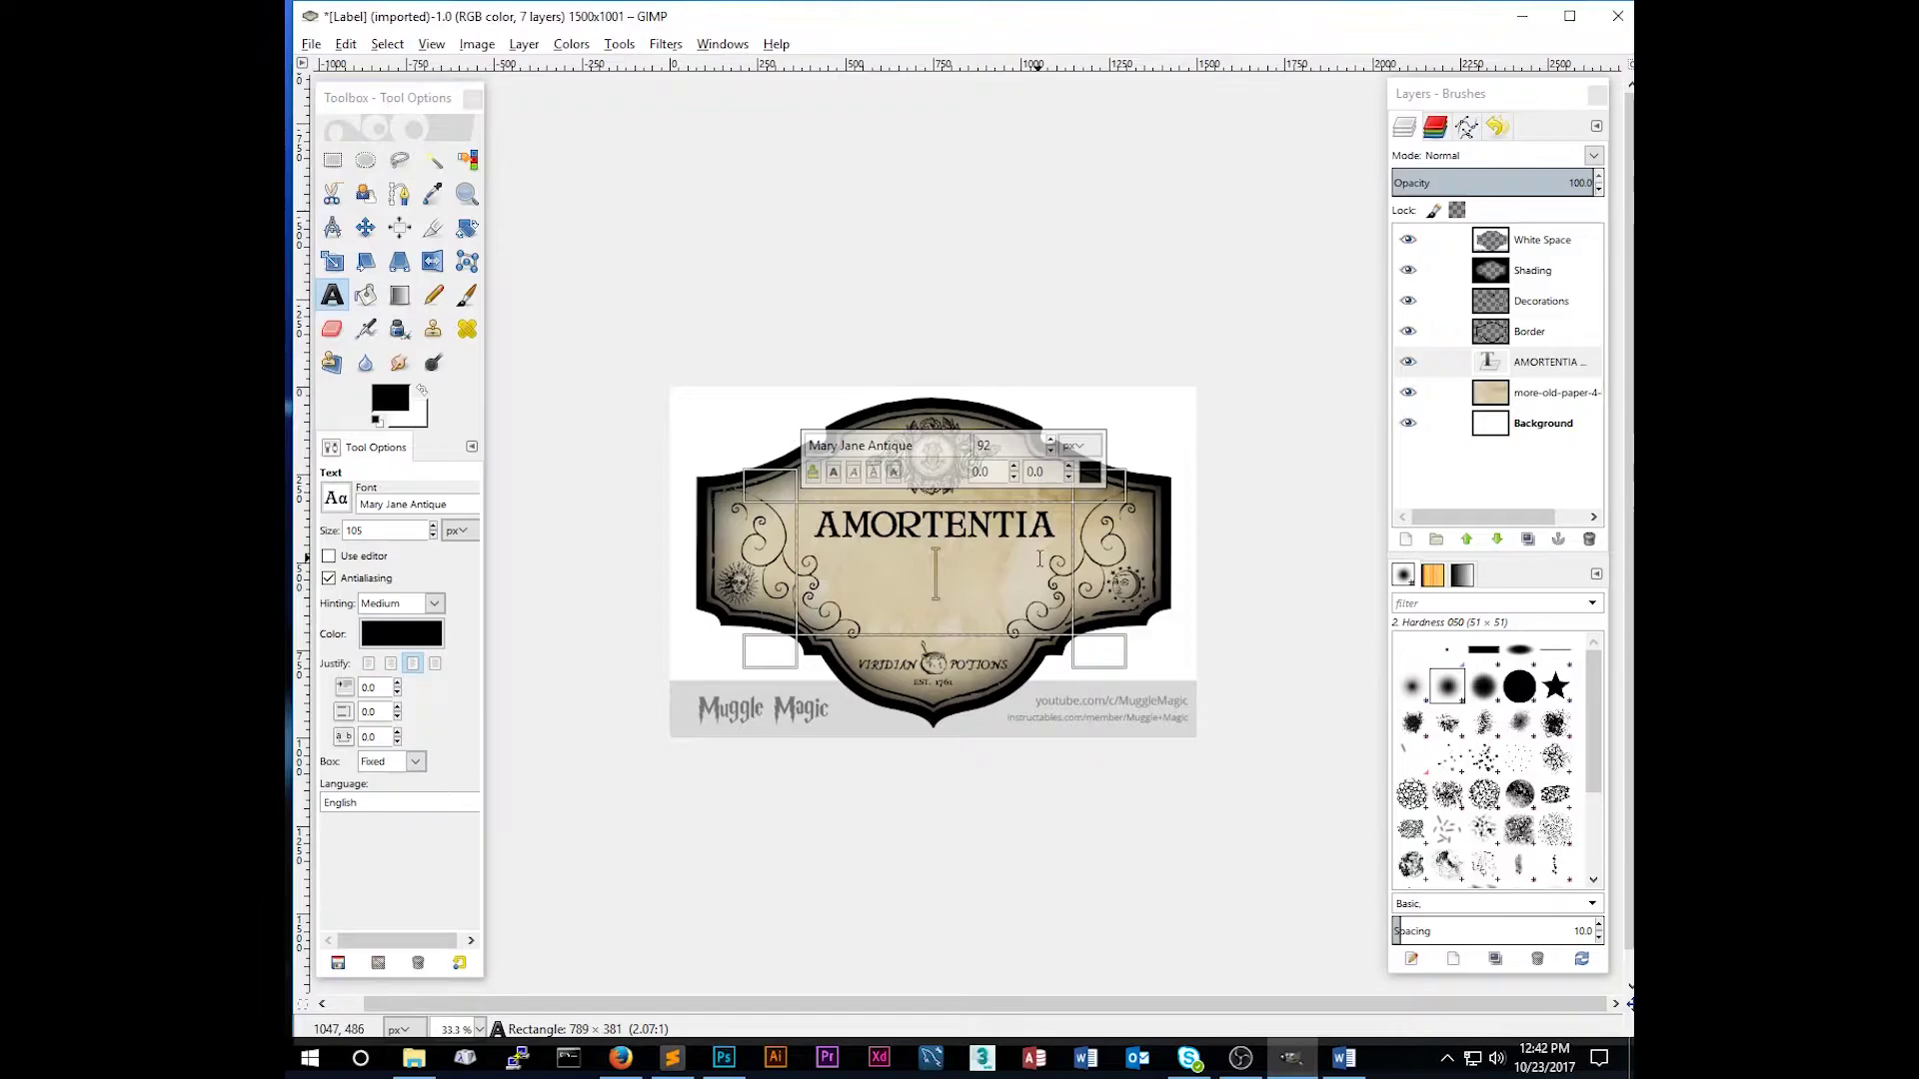
text(The )
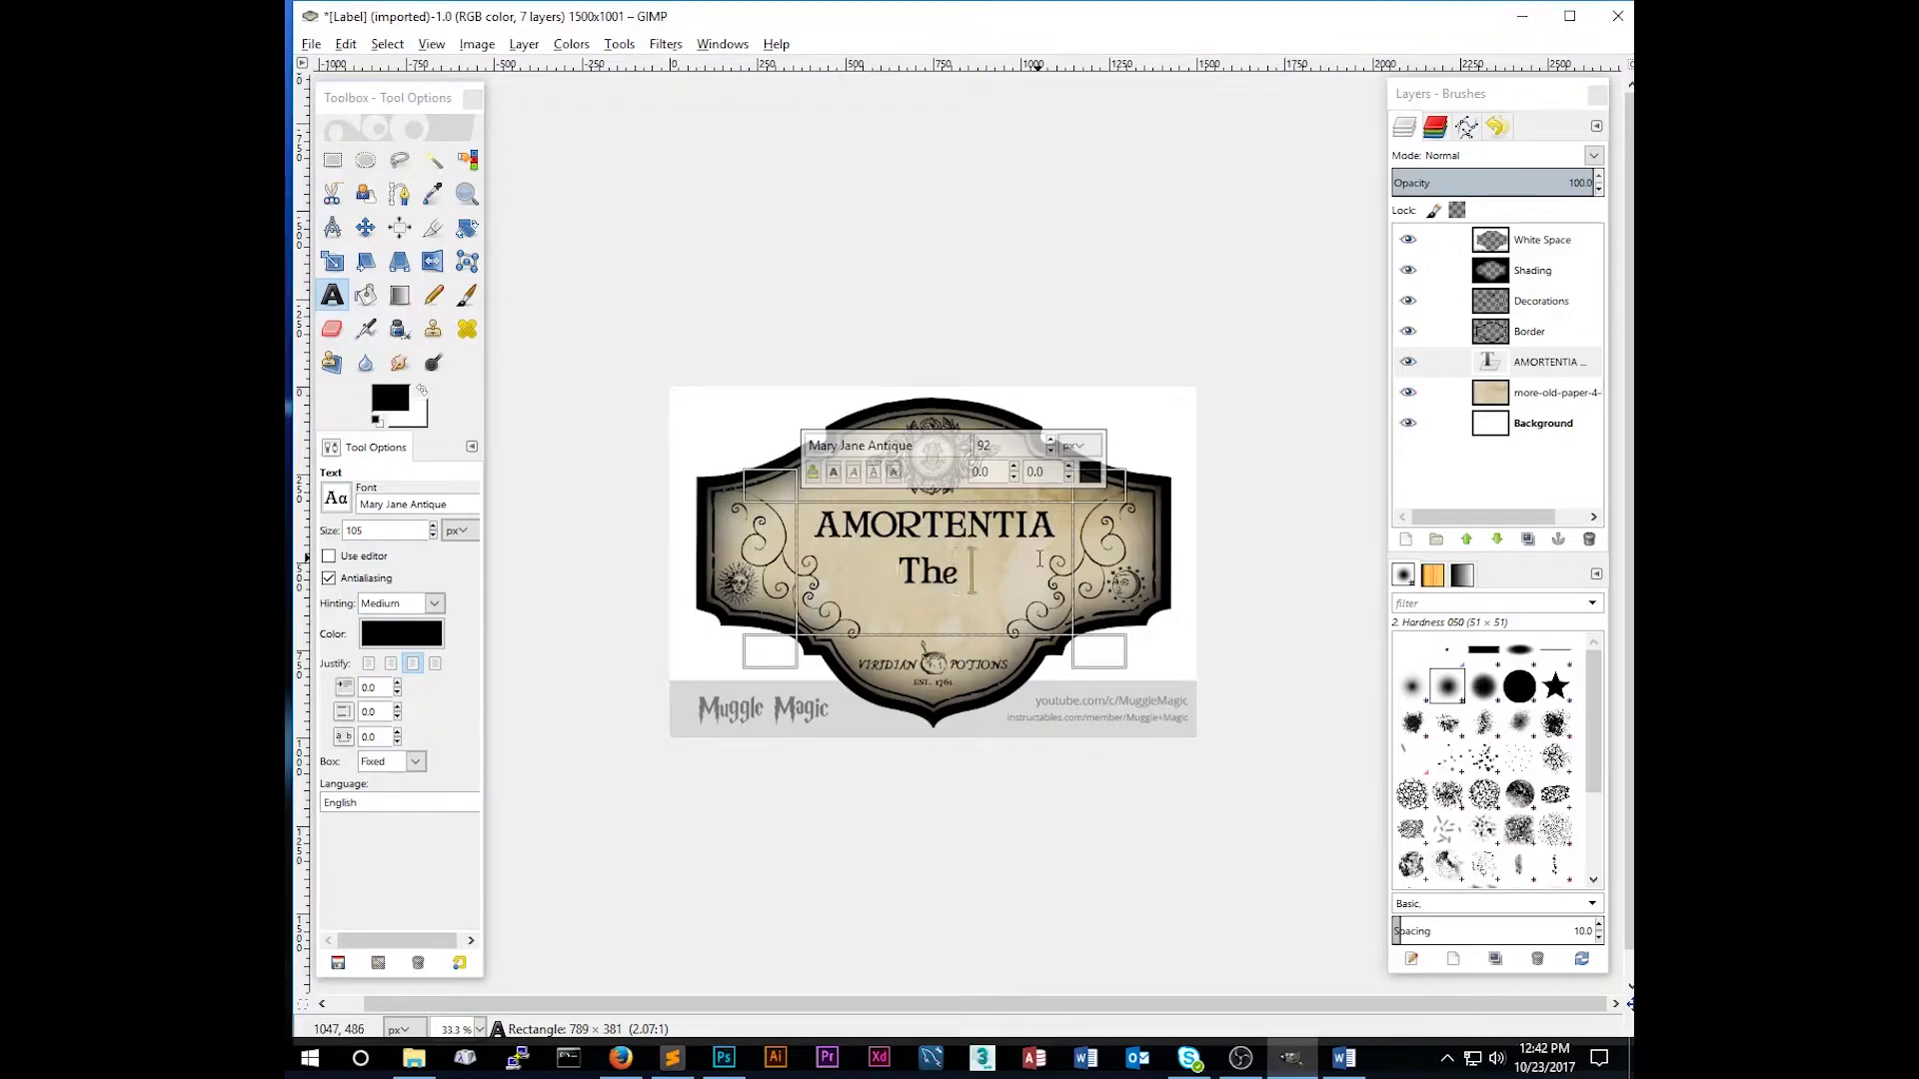
text(Most Pow)
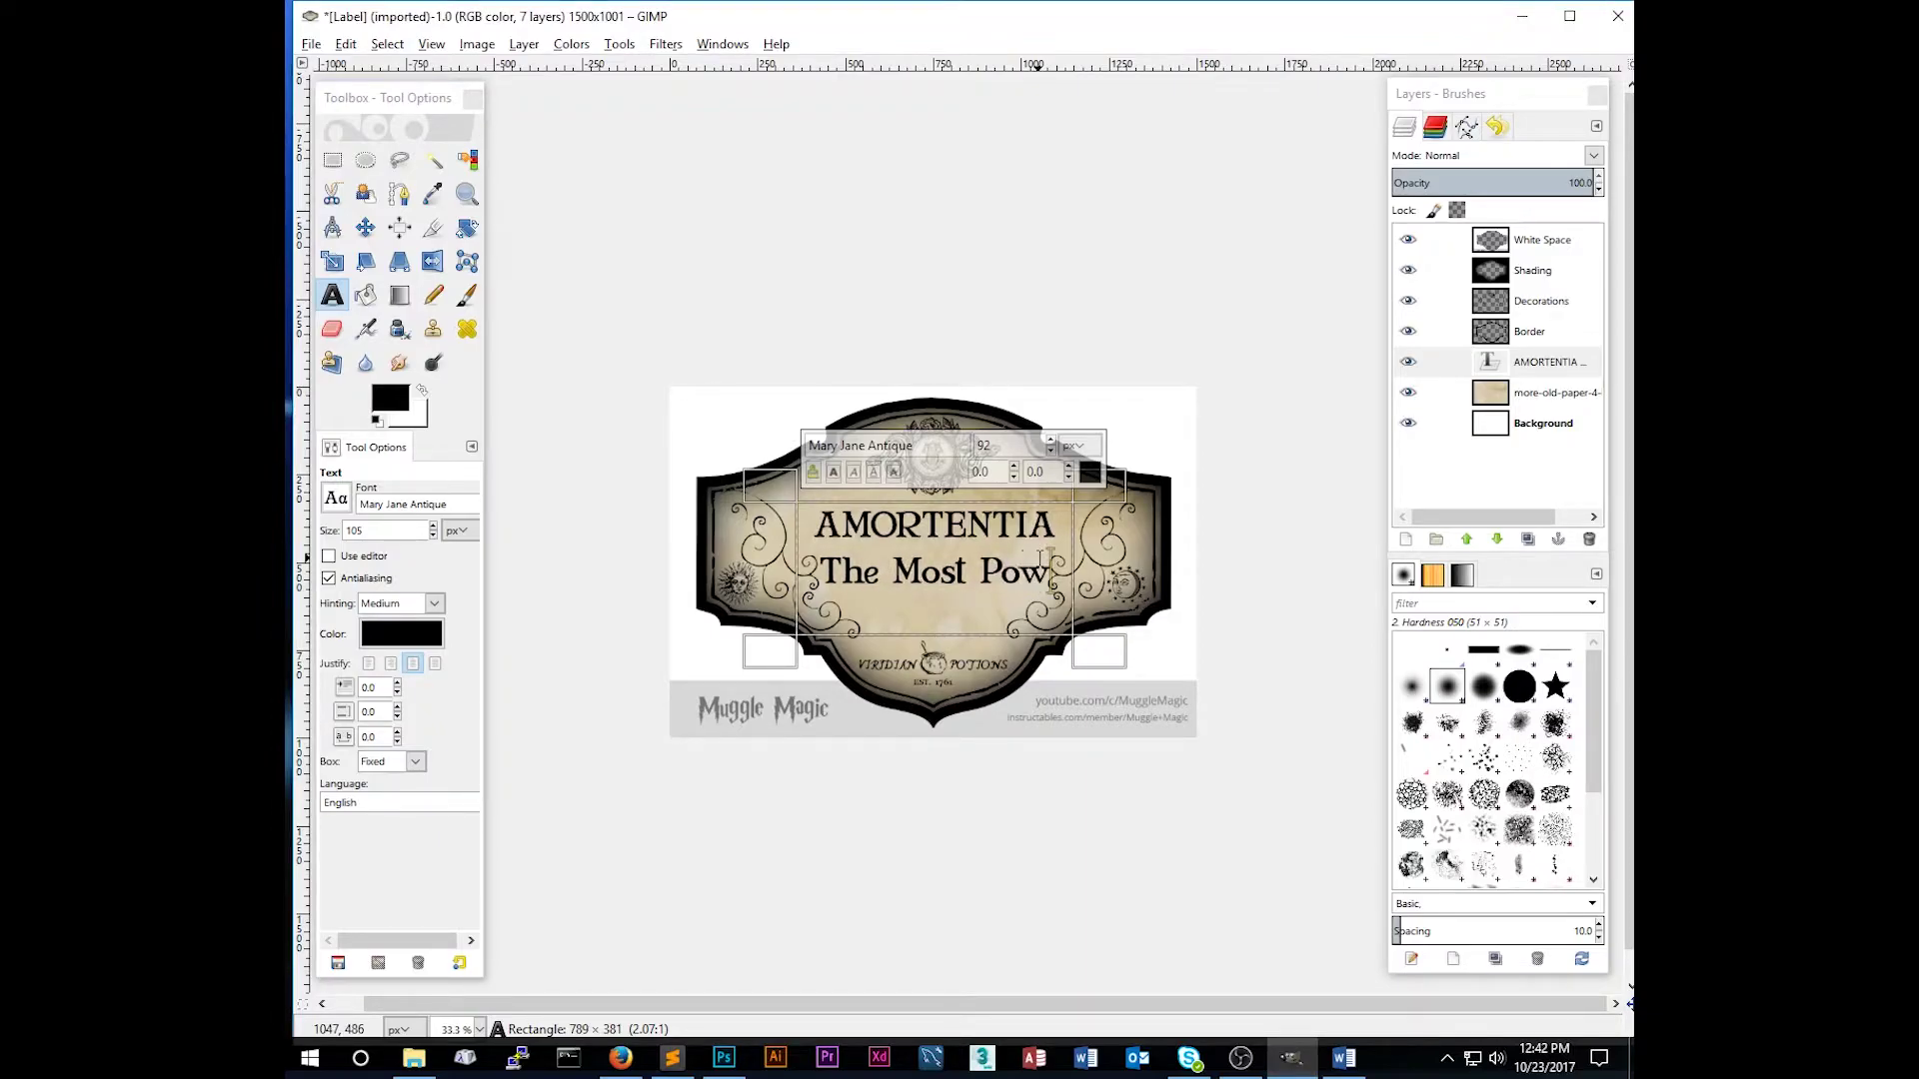
text(erful Love)
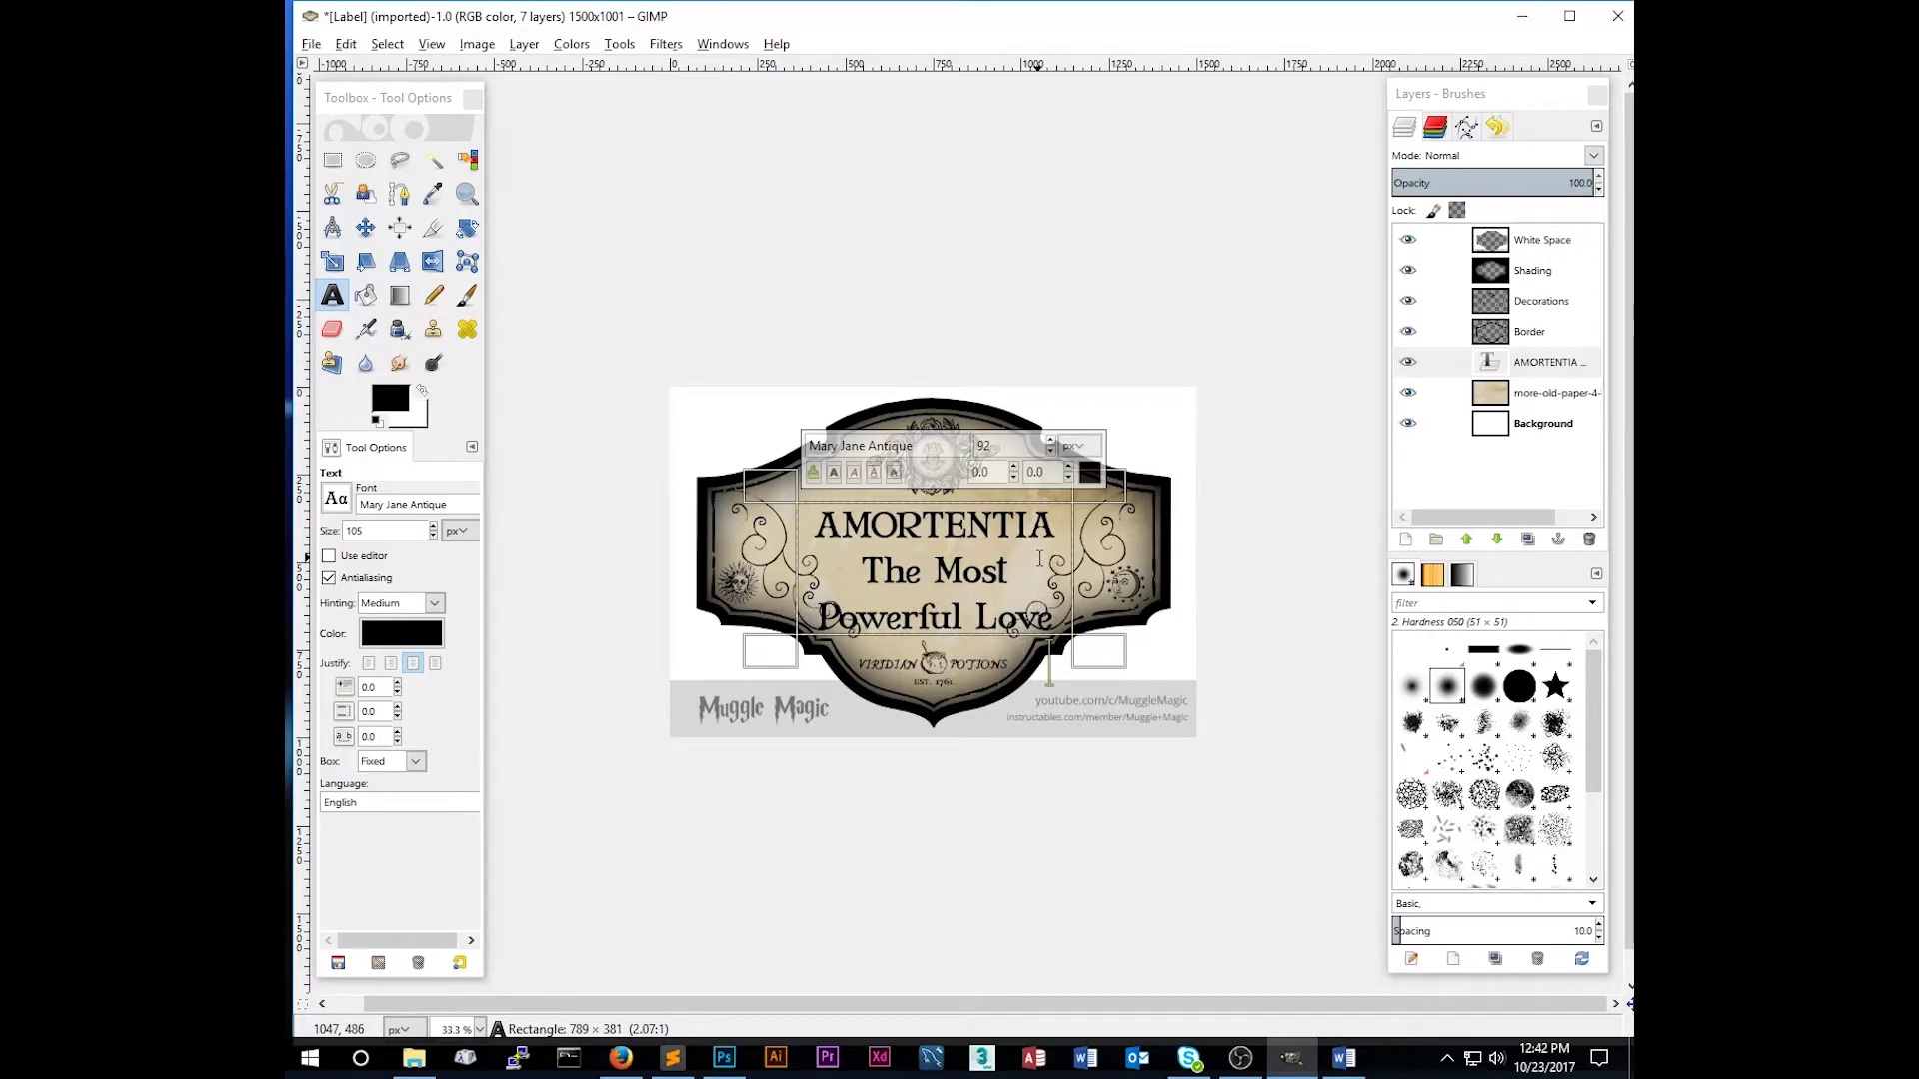
shift+click(861, 560)
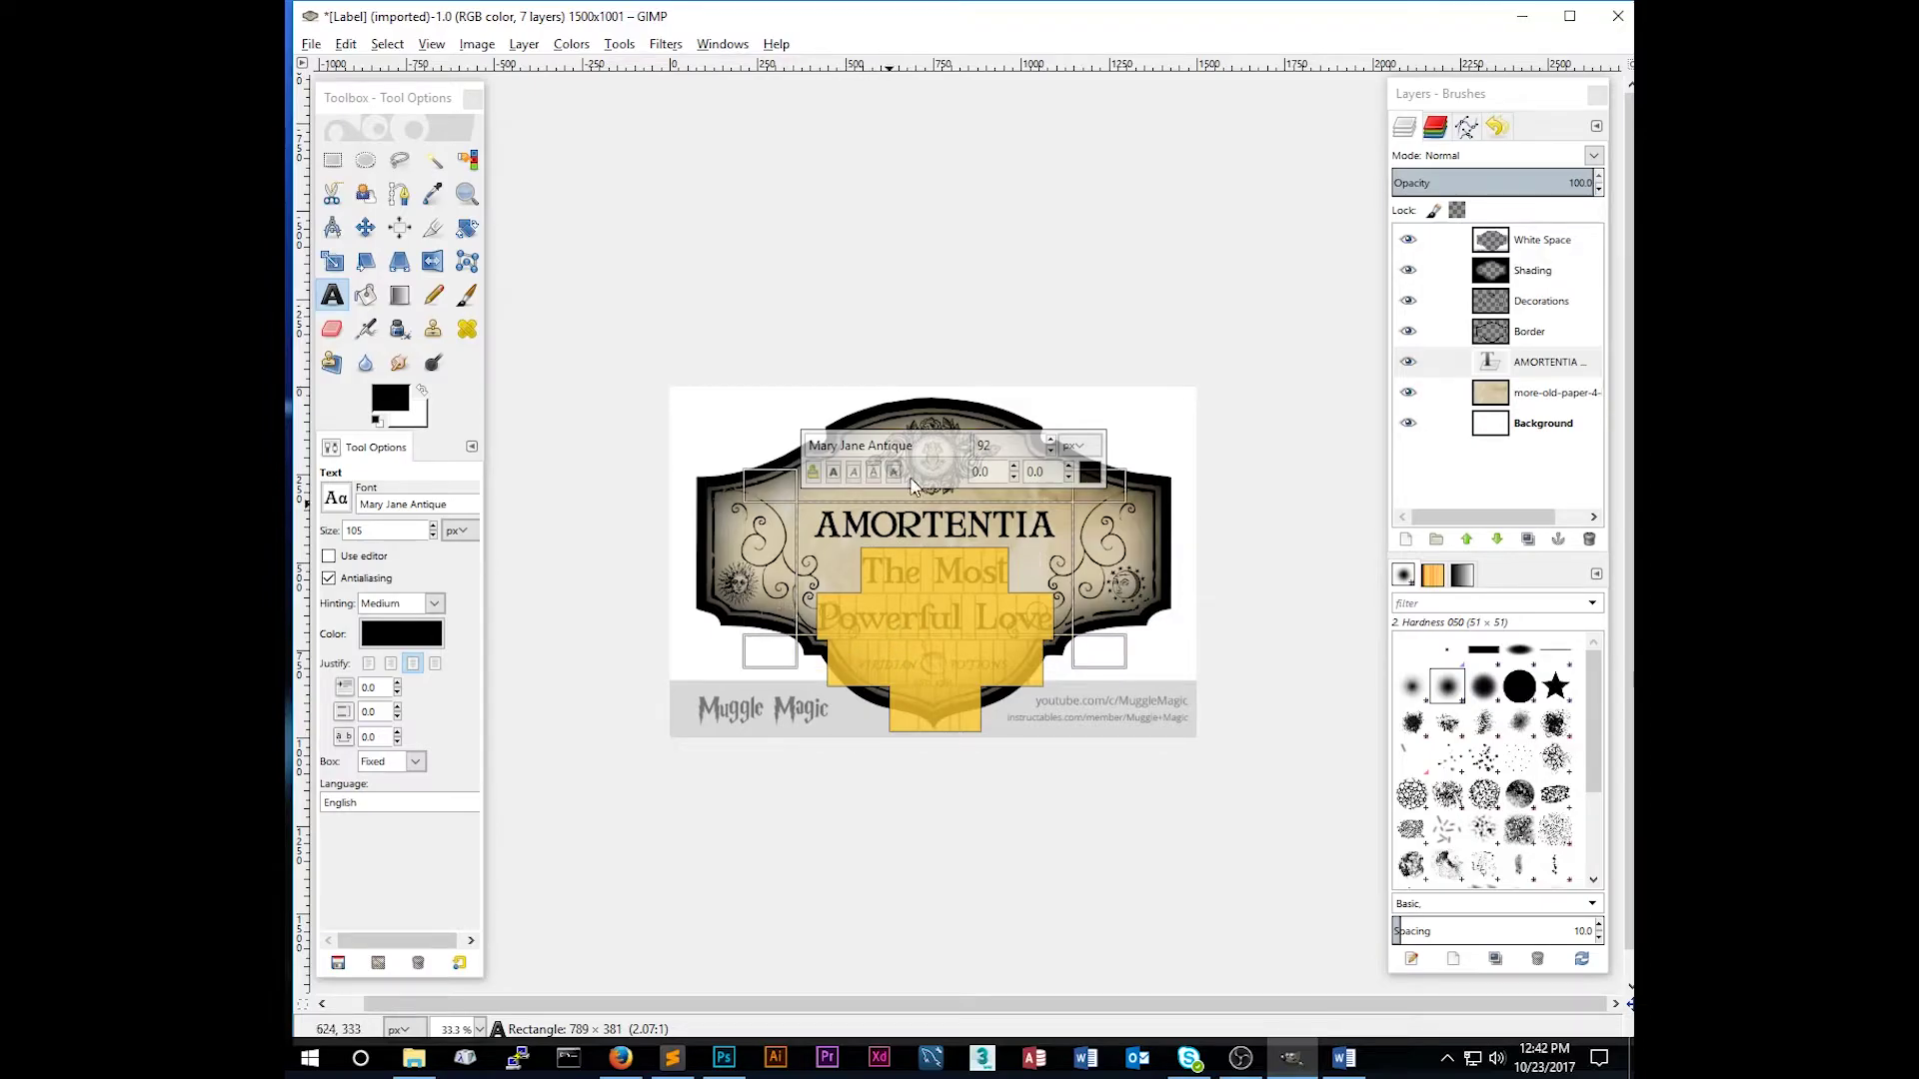
double_click(988, 445)
text(40)
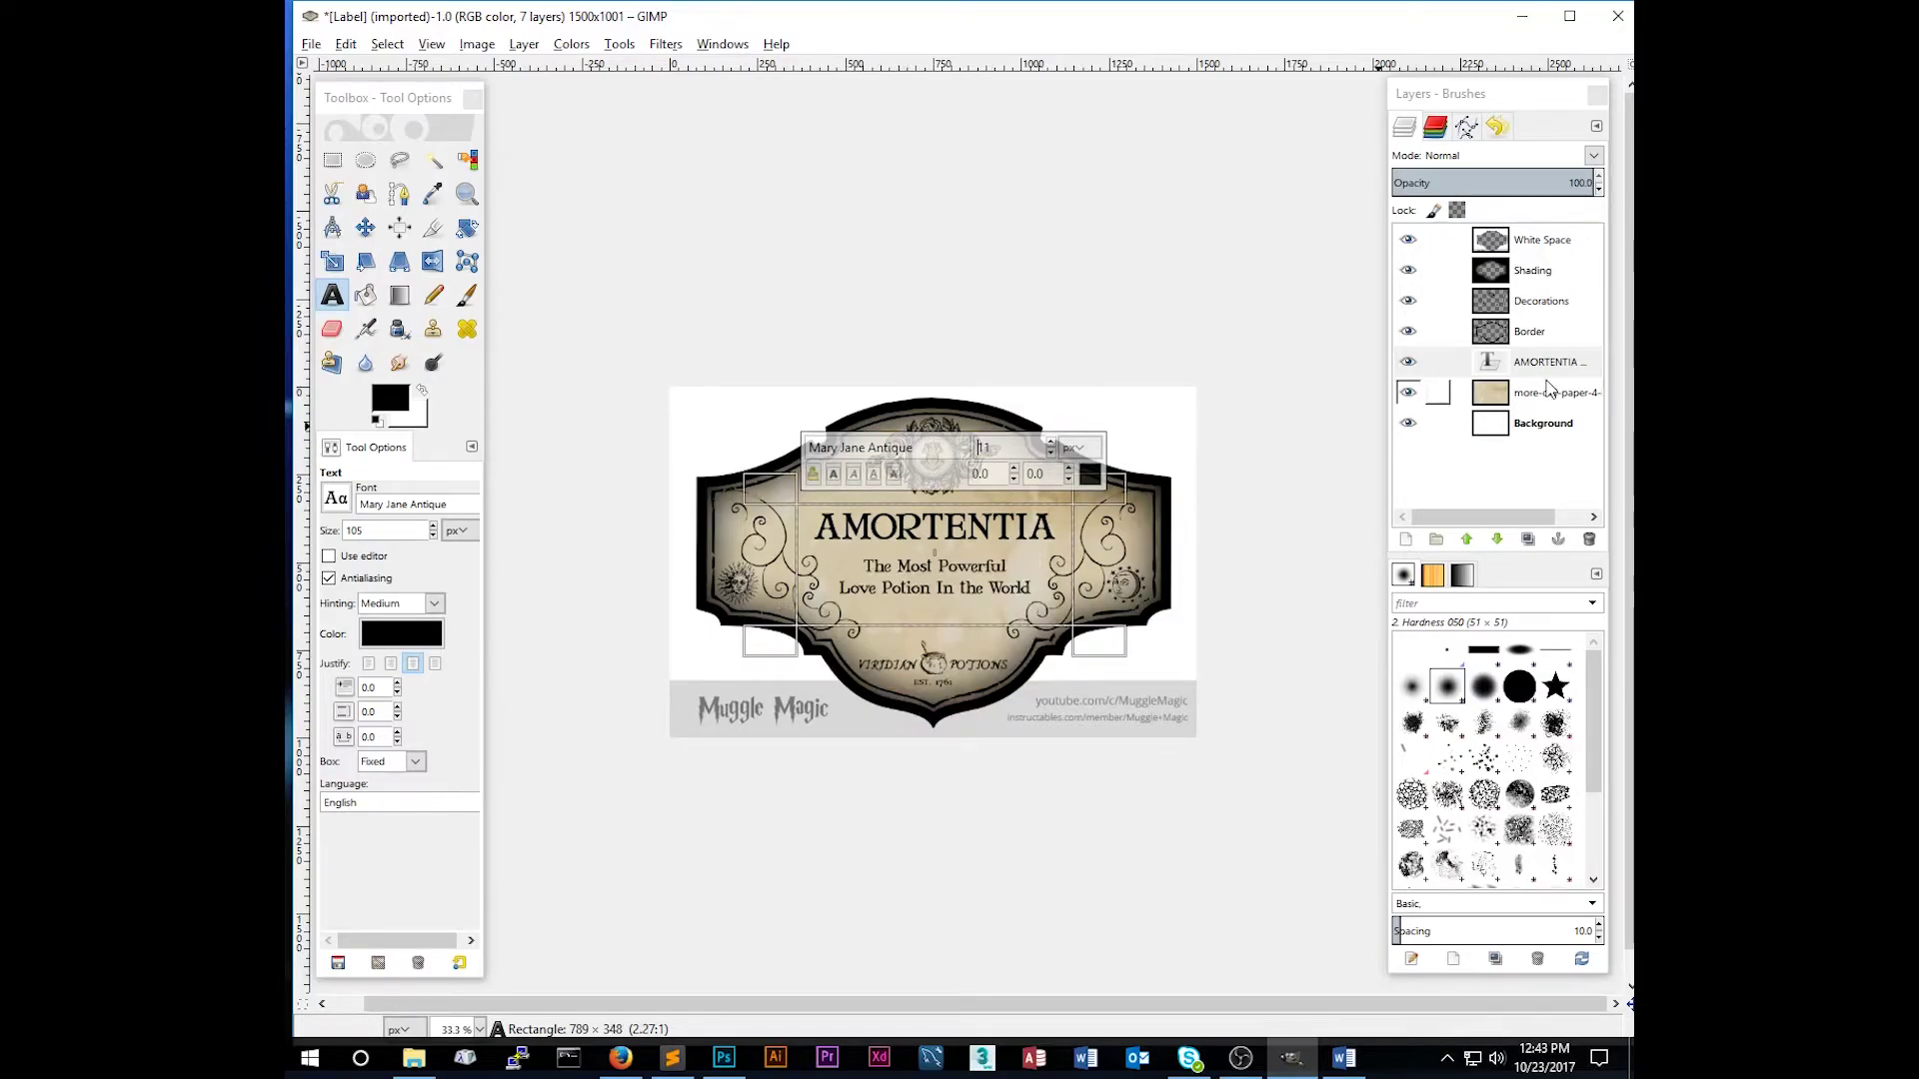
click(1532, 393)
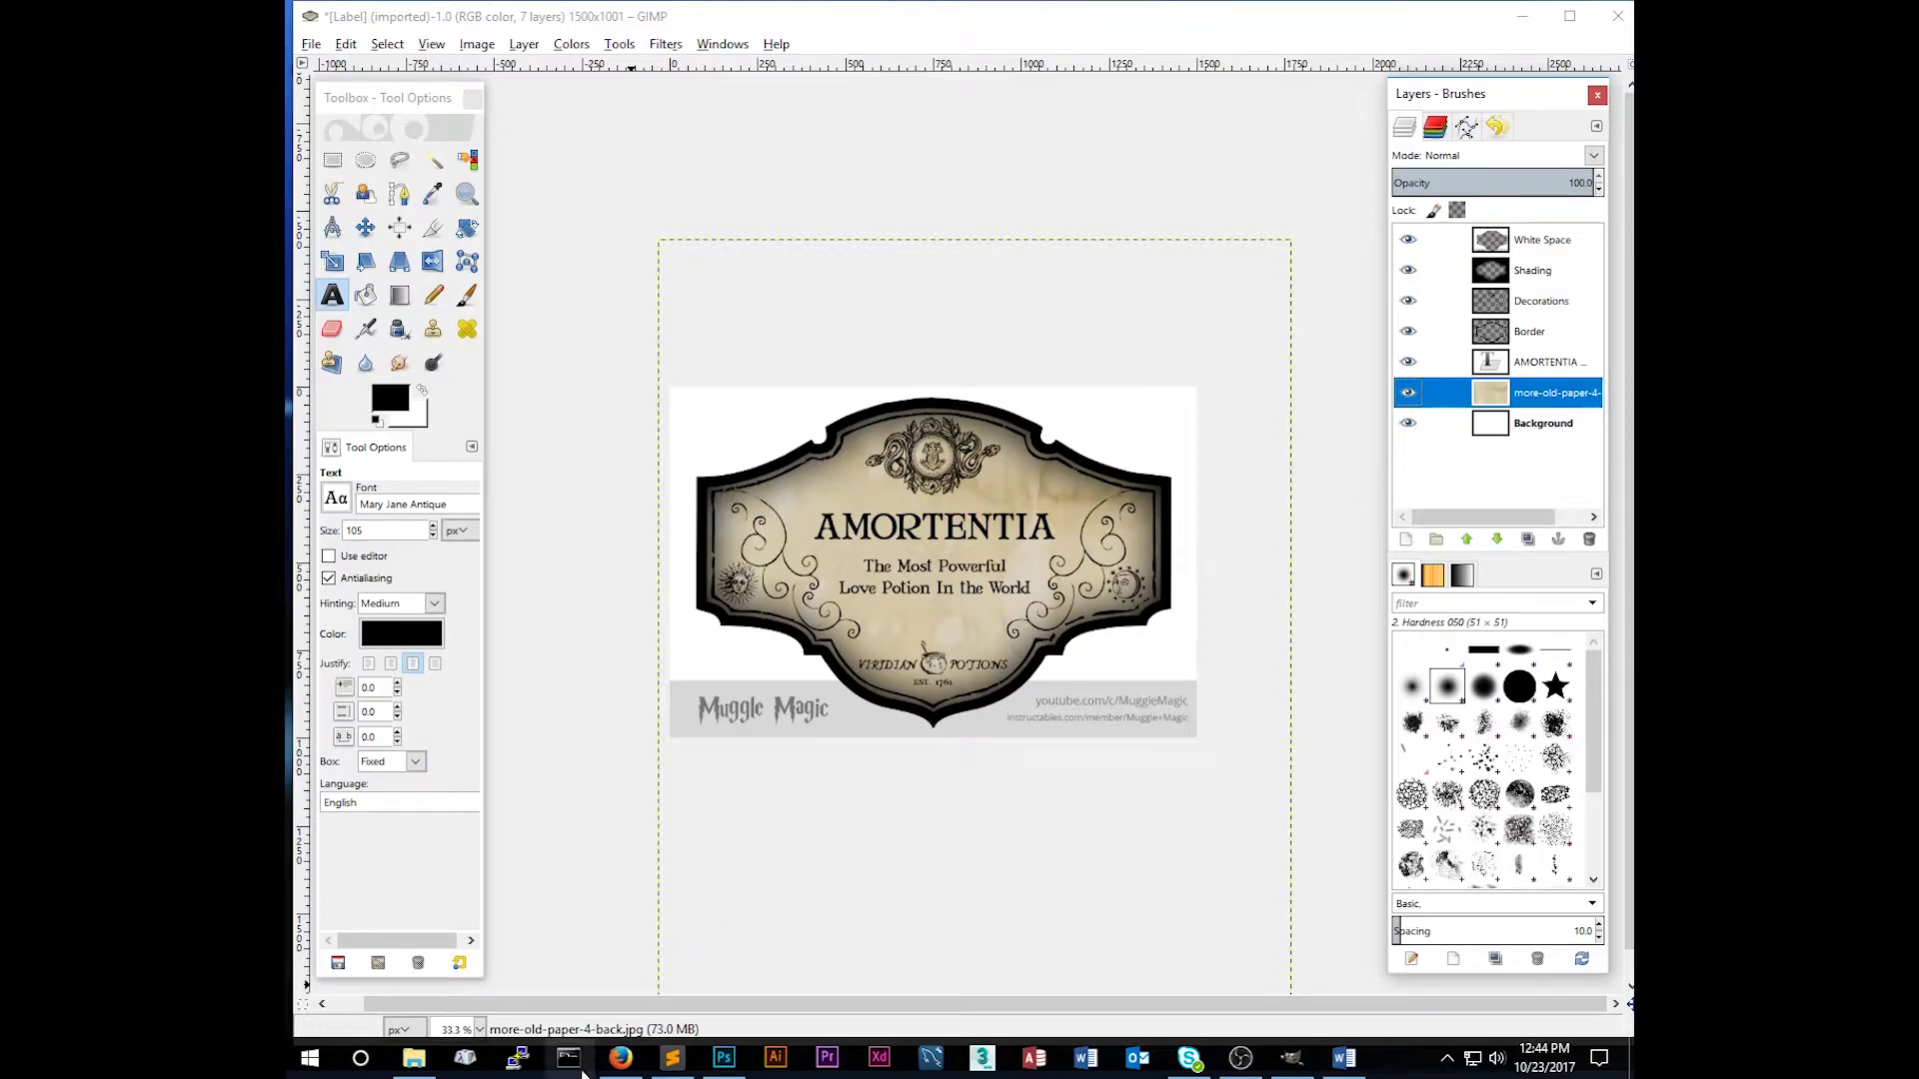
Step: Drag symbol26.png from the images > symbols folder onto the GIMP label as a new layer
click(413, 1060)
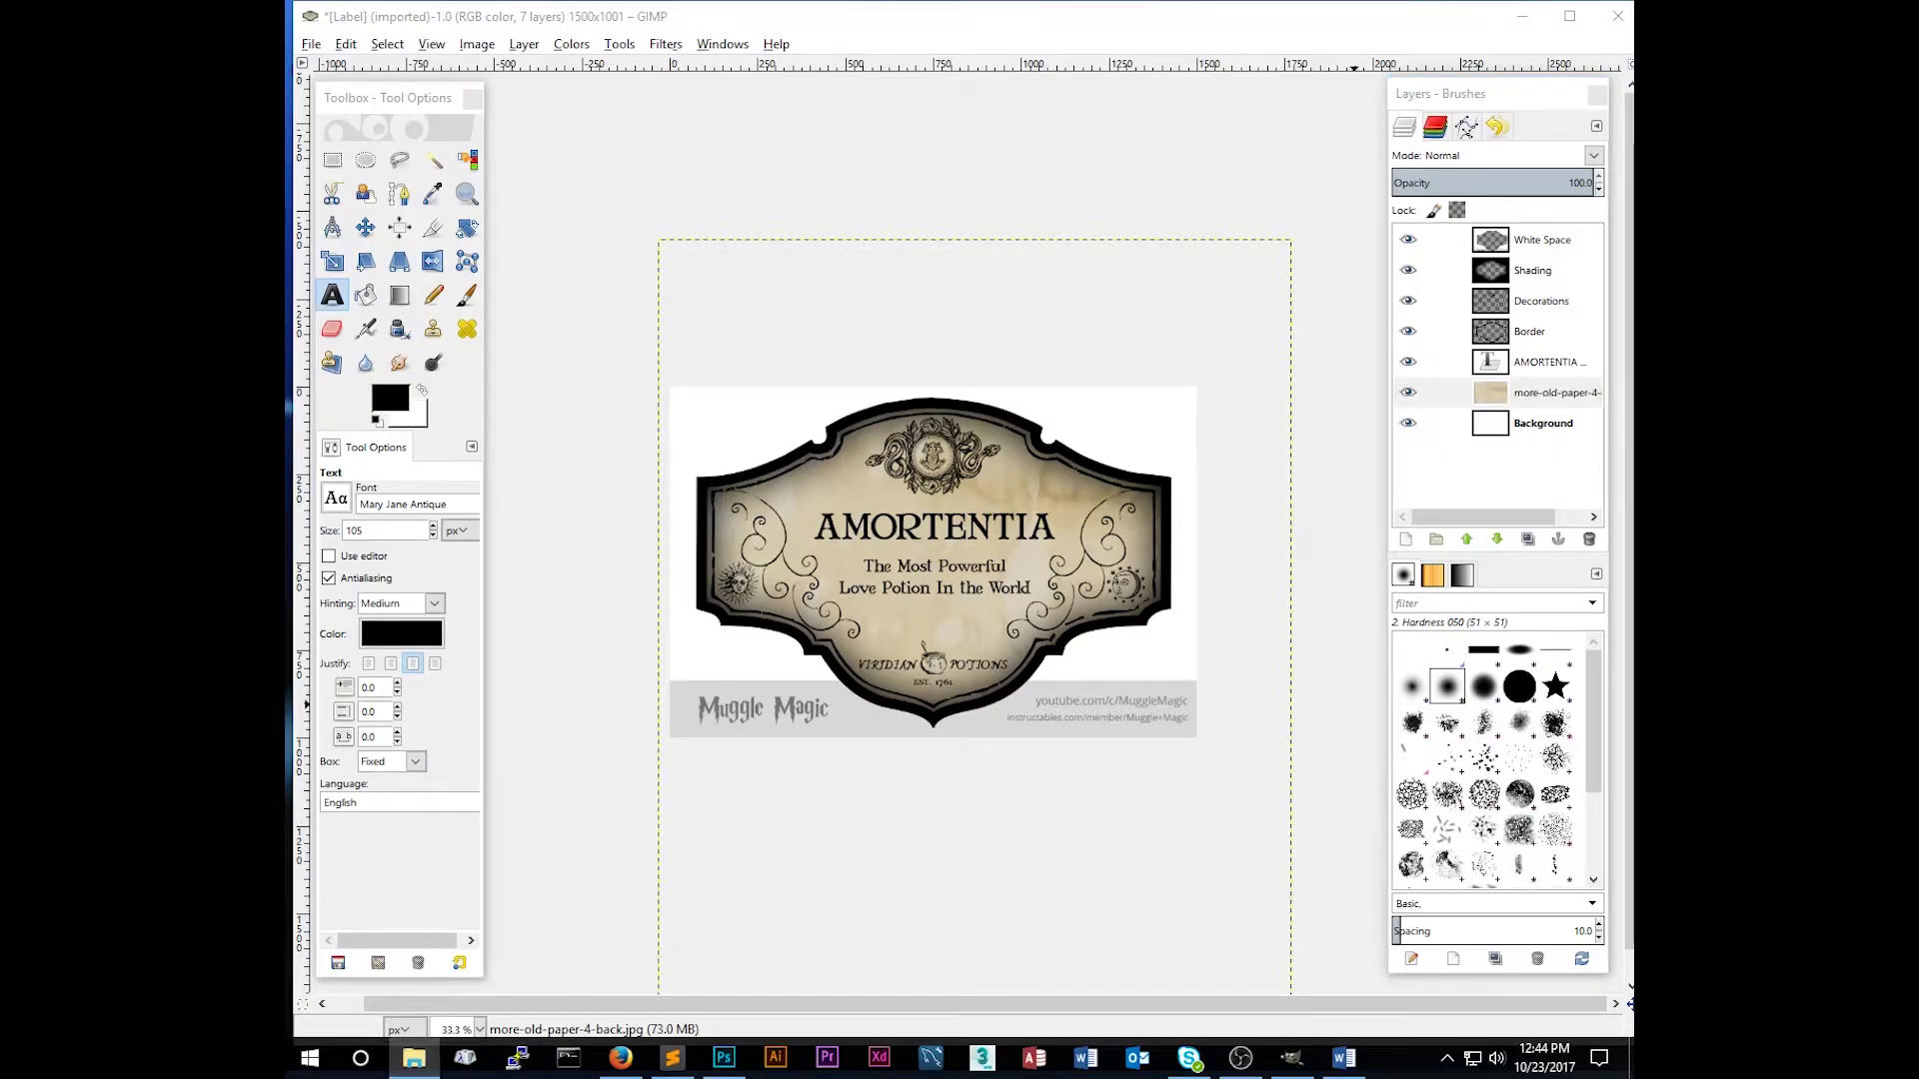
click(1070, 471)
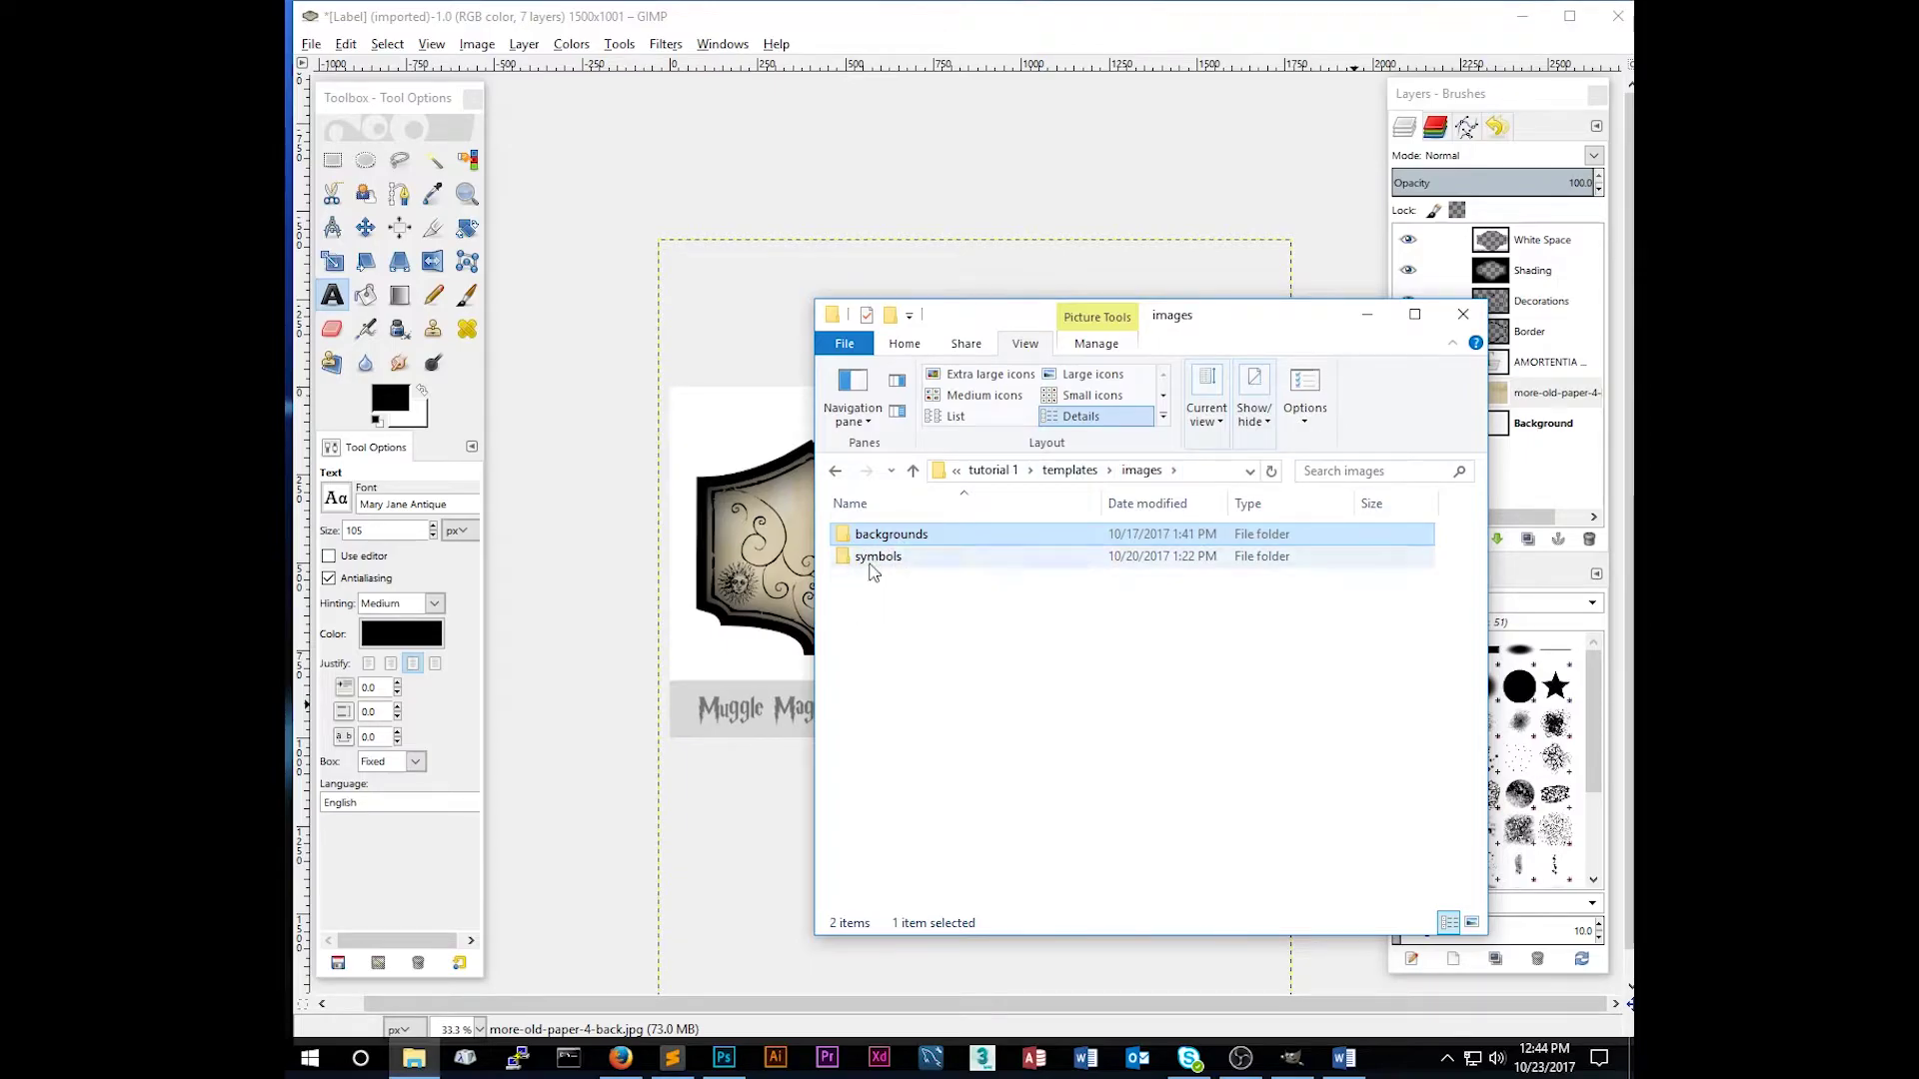
click(879, 560)
double_click(914, 562)
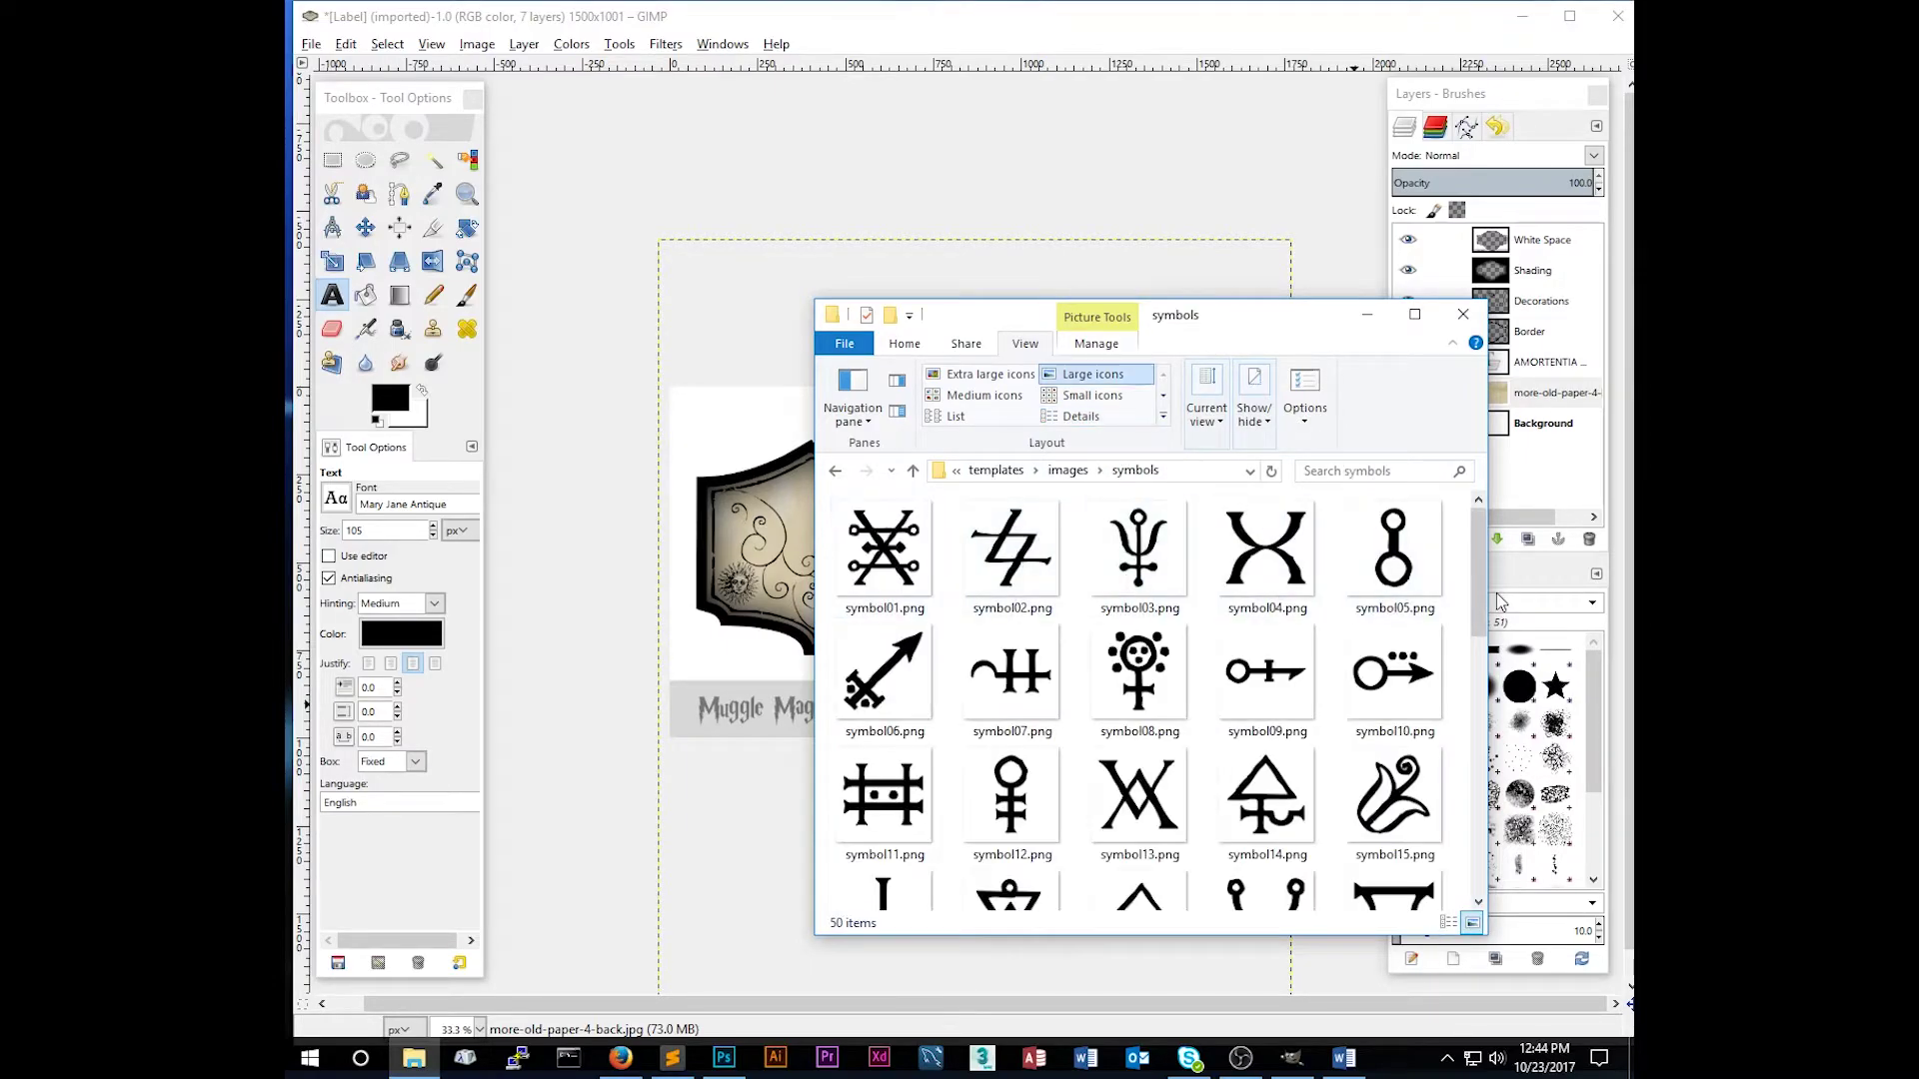
mouse_move(1480, 578)
mouse_down()
mouse_move(1480, 822)
mouse_move(1481, 567)
mouse_up()
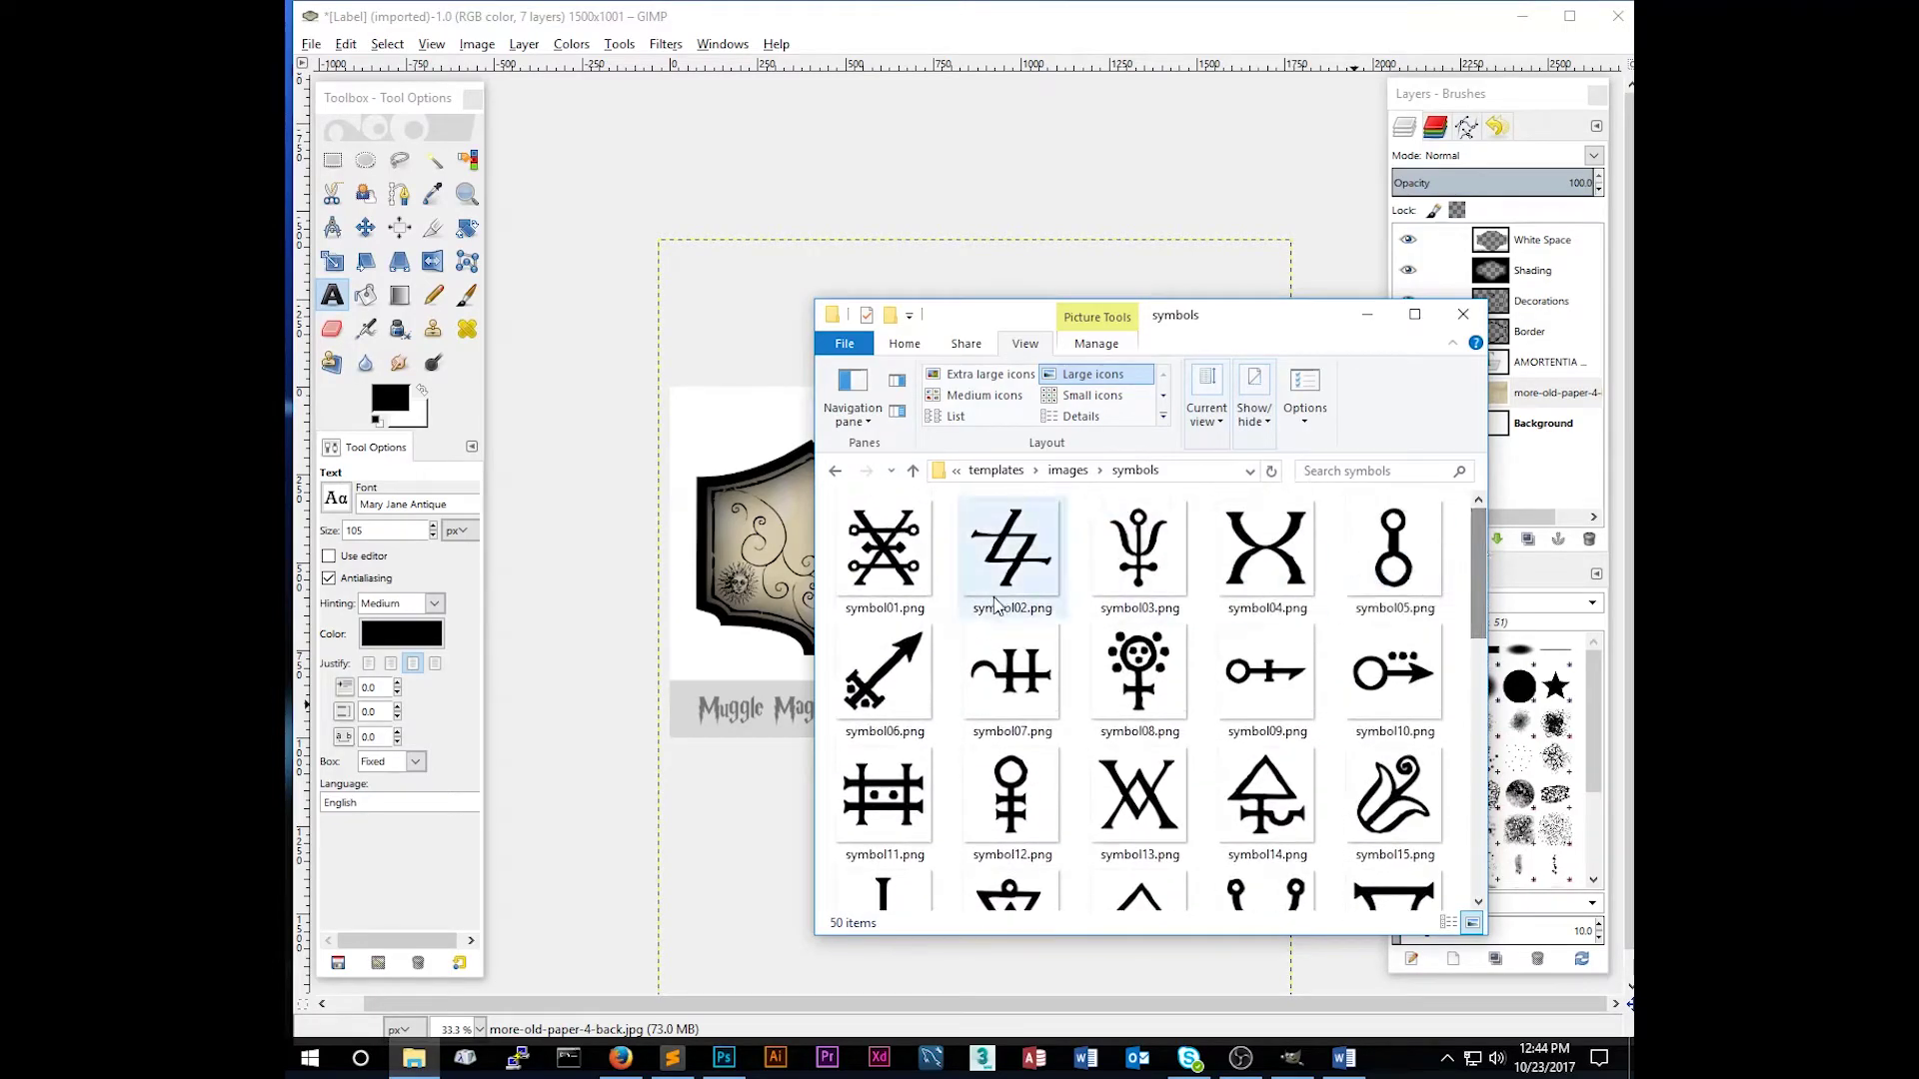
drag(1245, 318, 1218, 241)
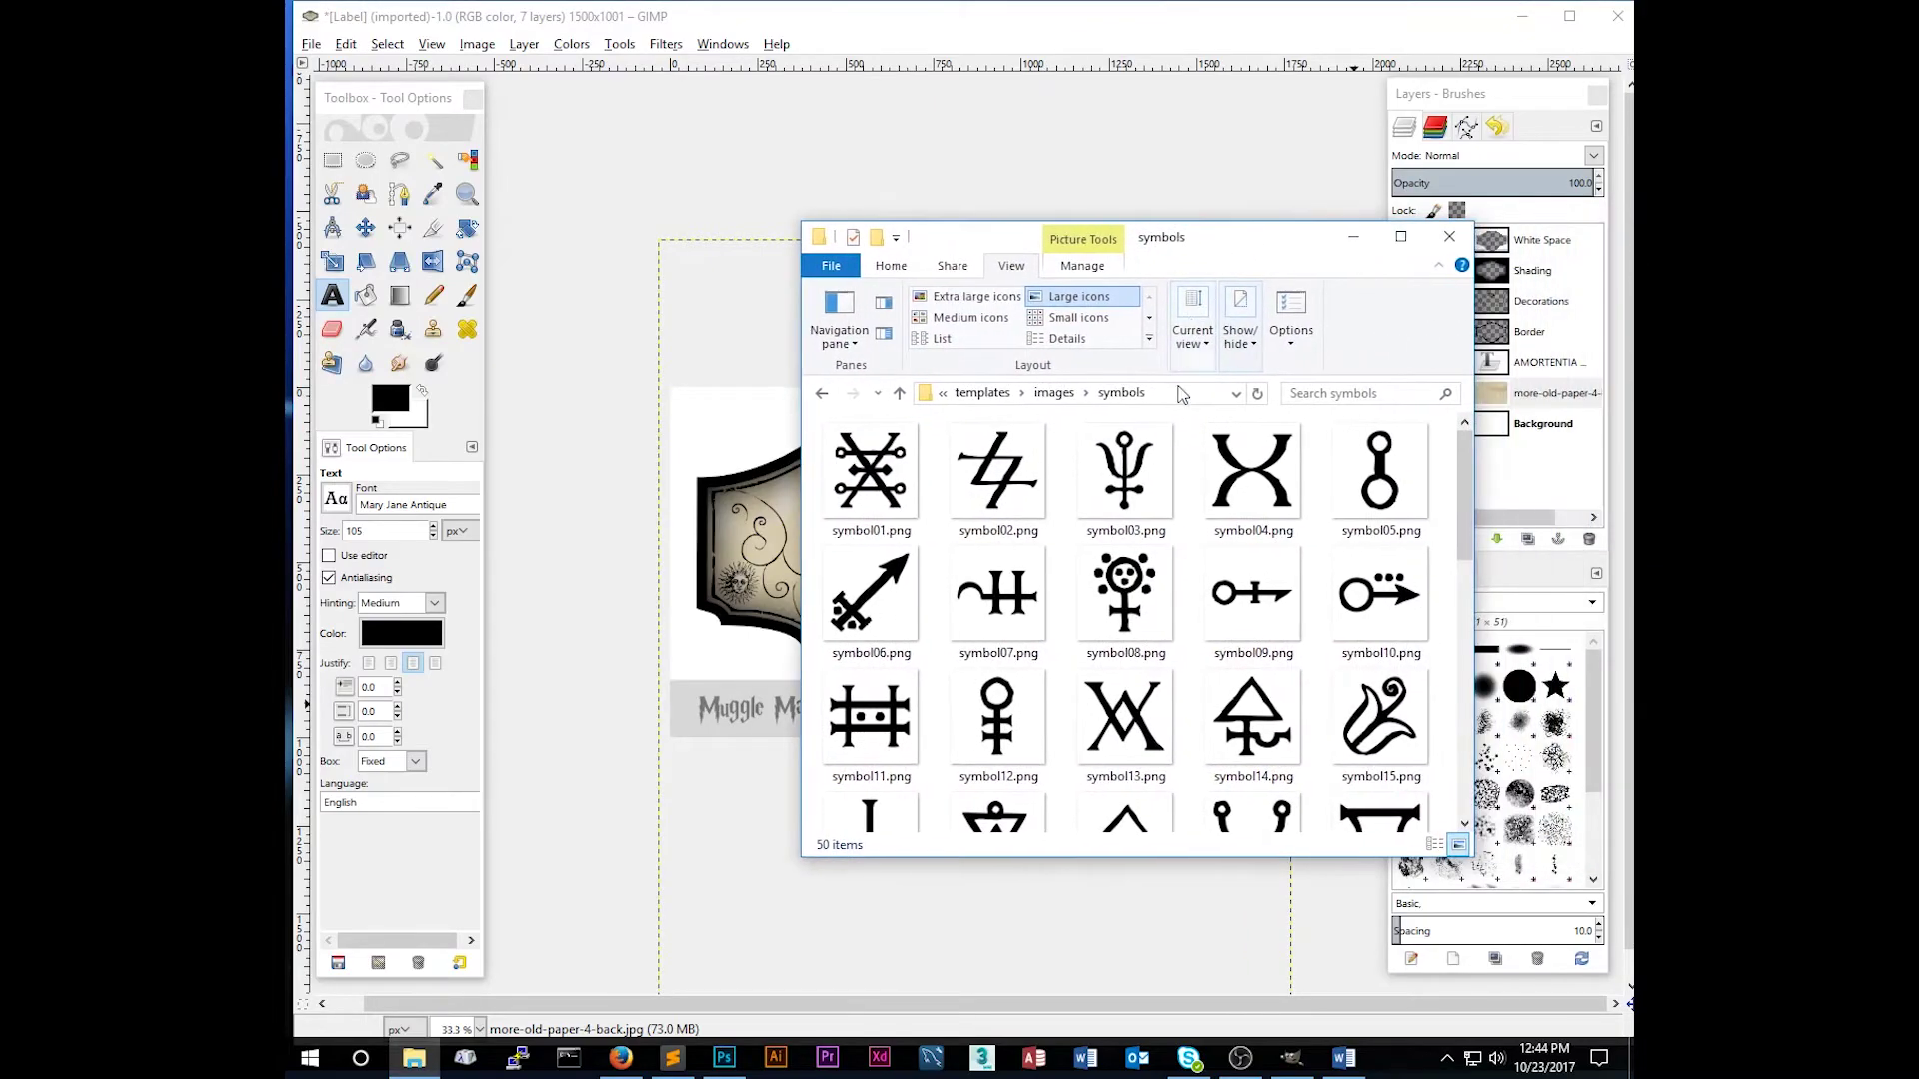
drag(1464, 507, 1467, 662)
click(877, 614)
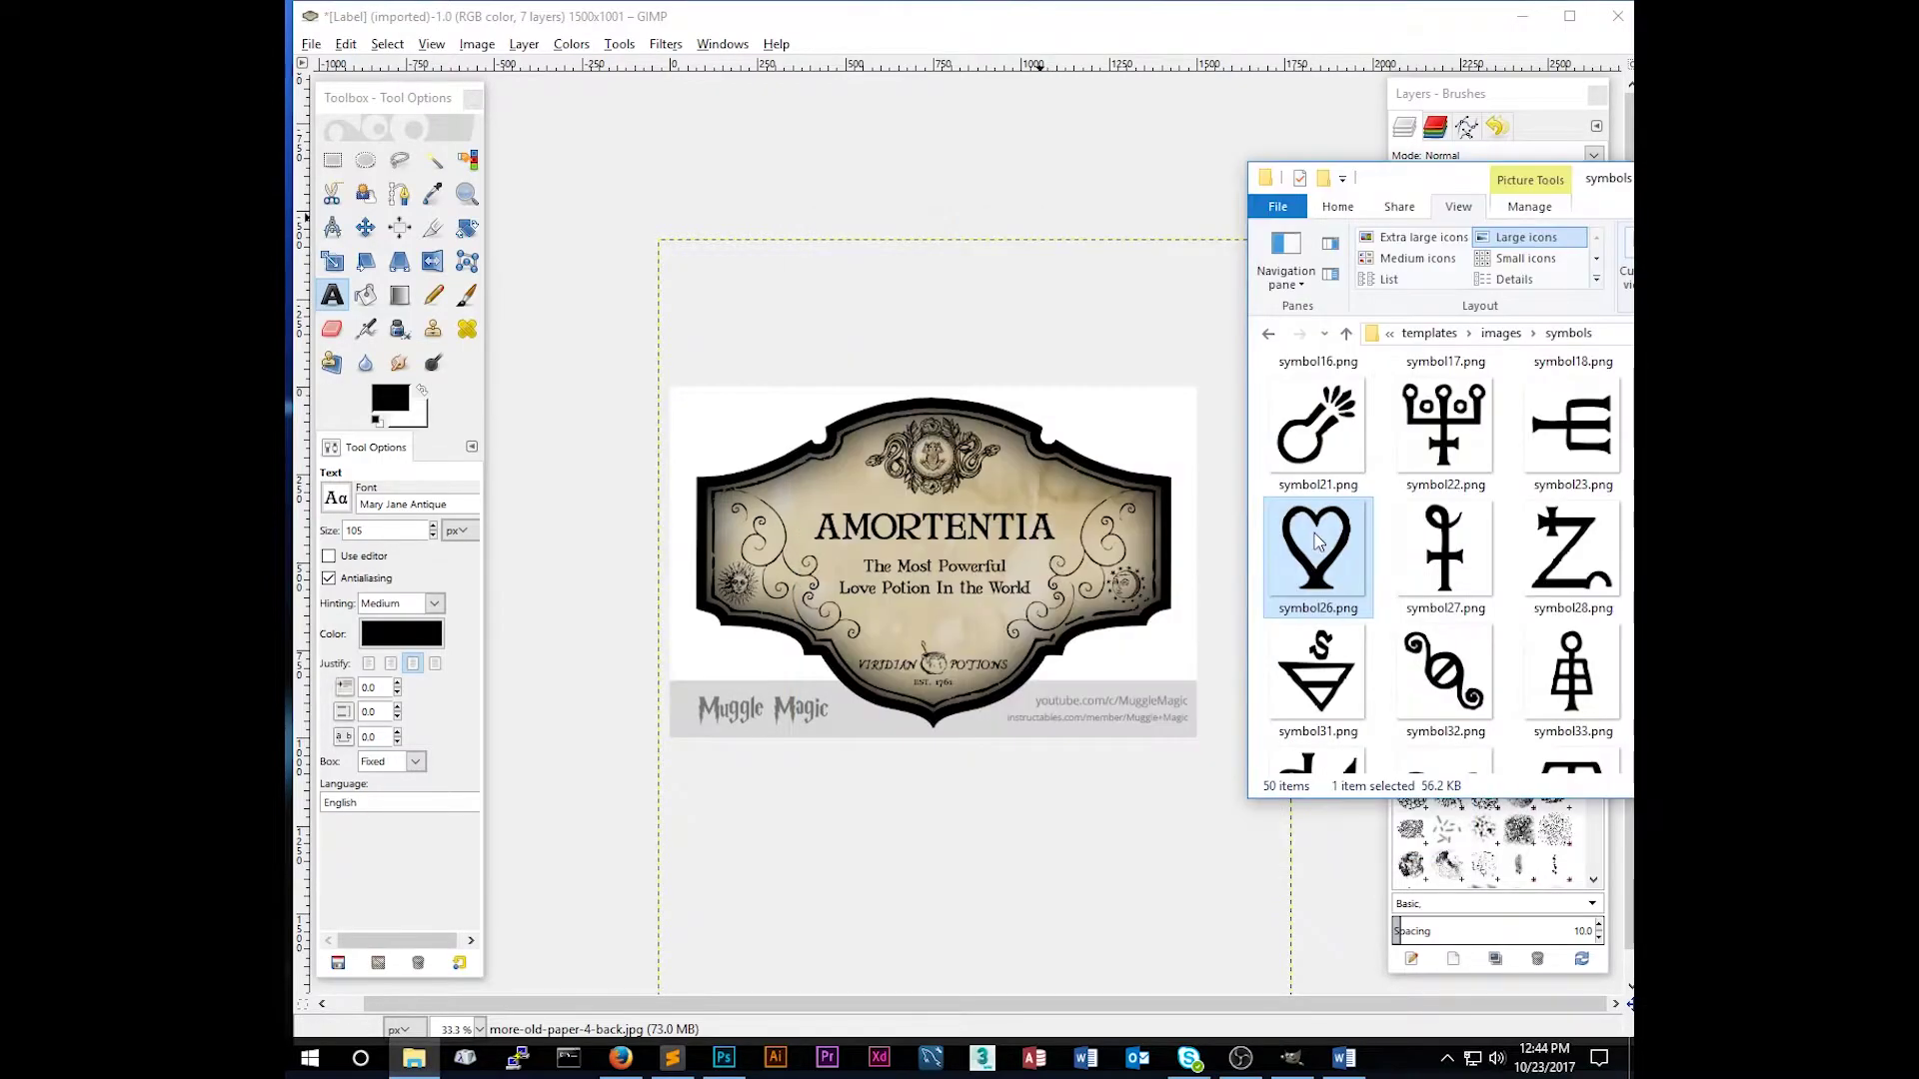
drag(1107, 583, 941, 614)
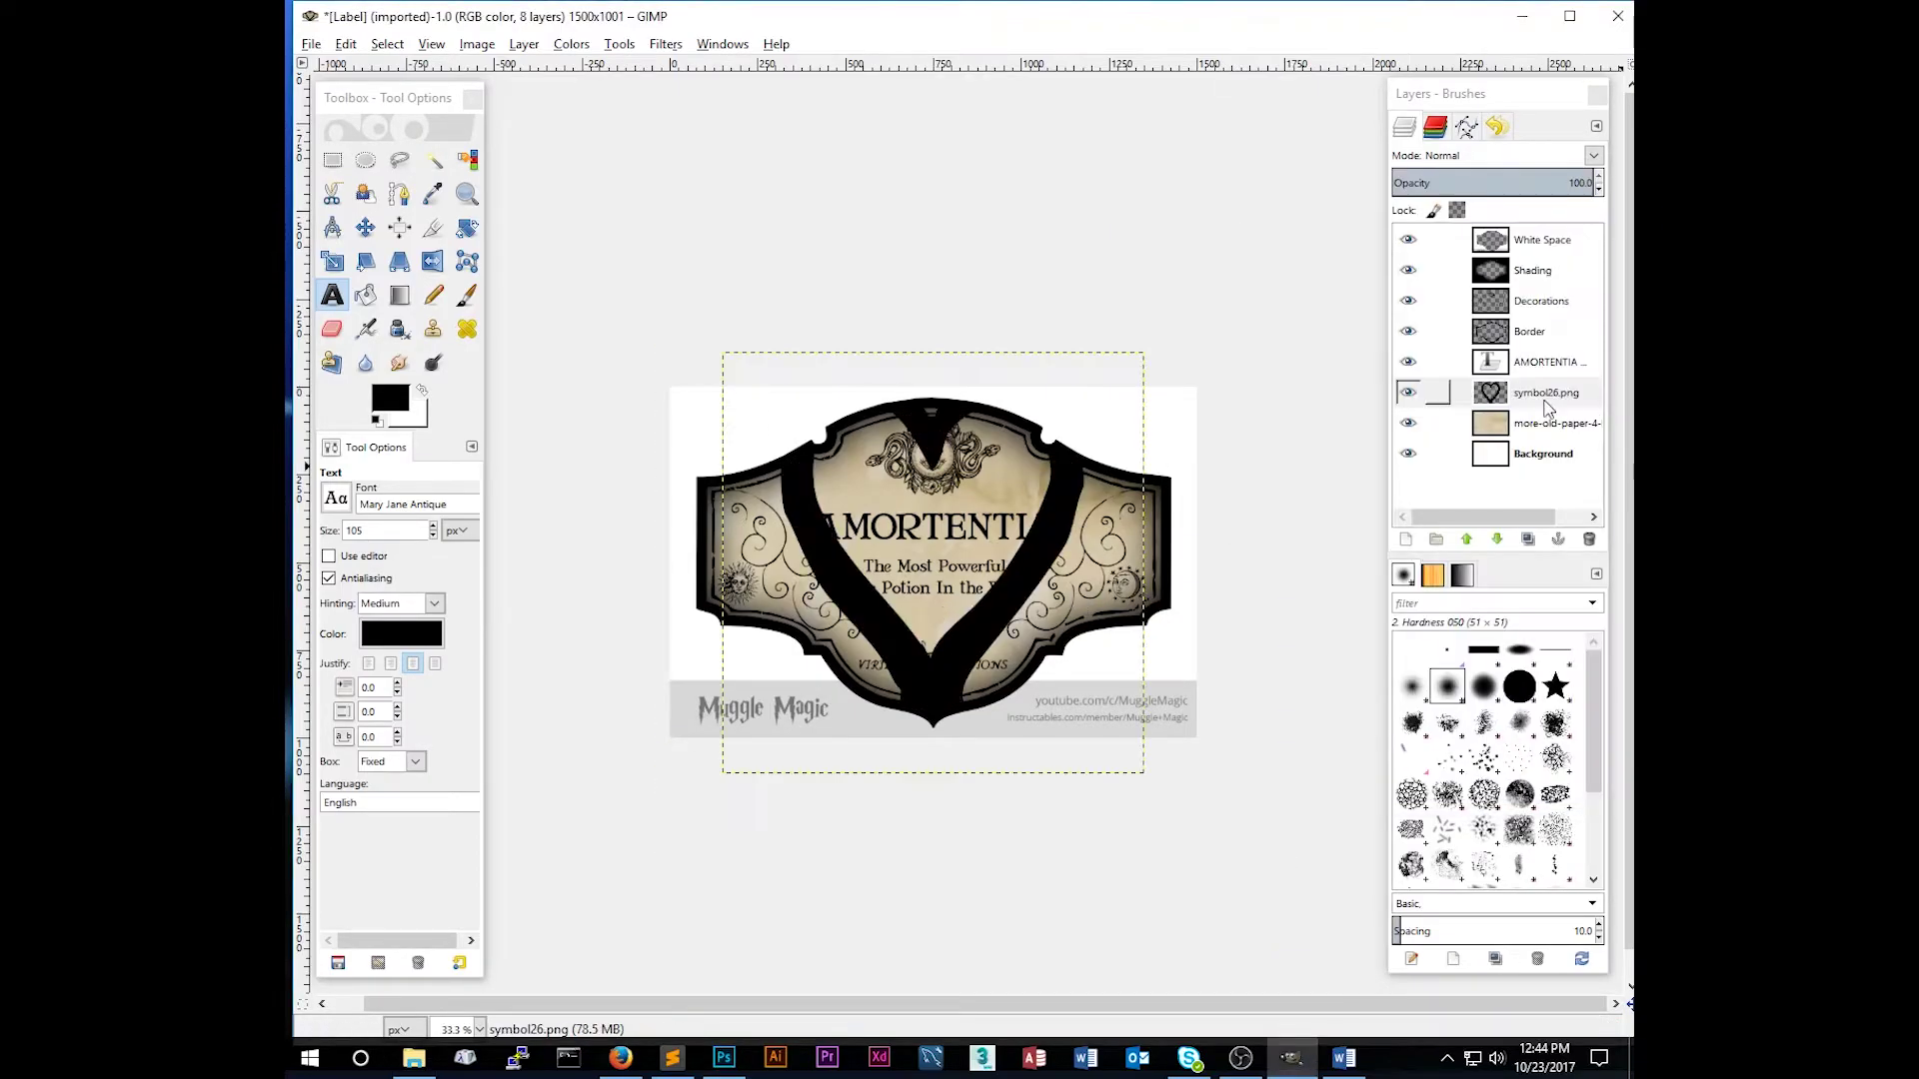
Step: Scale the symbol26.png heart layer from 1200 px down to about 123 px, keeping its proportions
click(1546, 397)
key(shift+s)
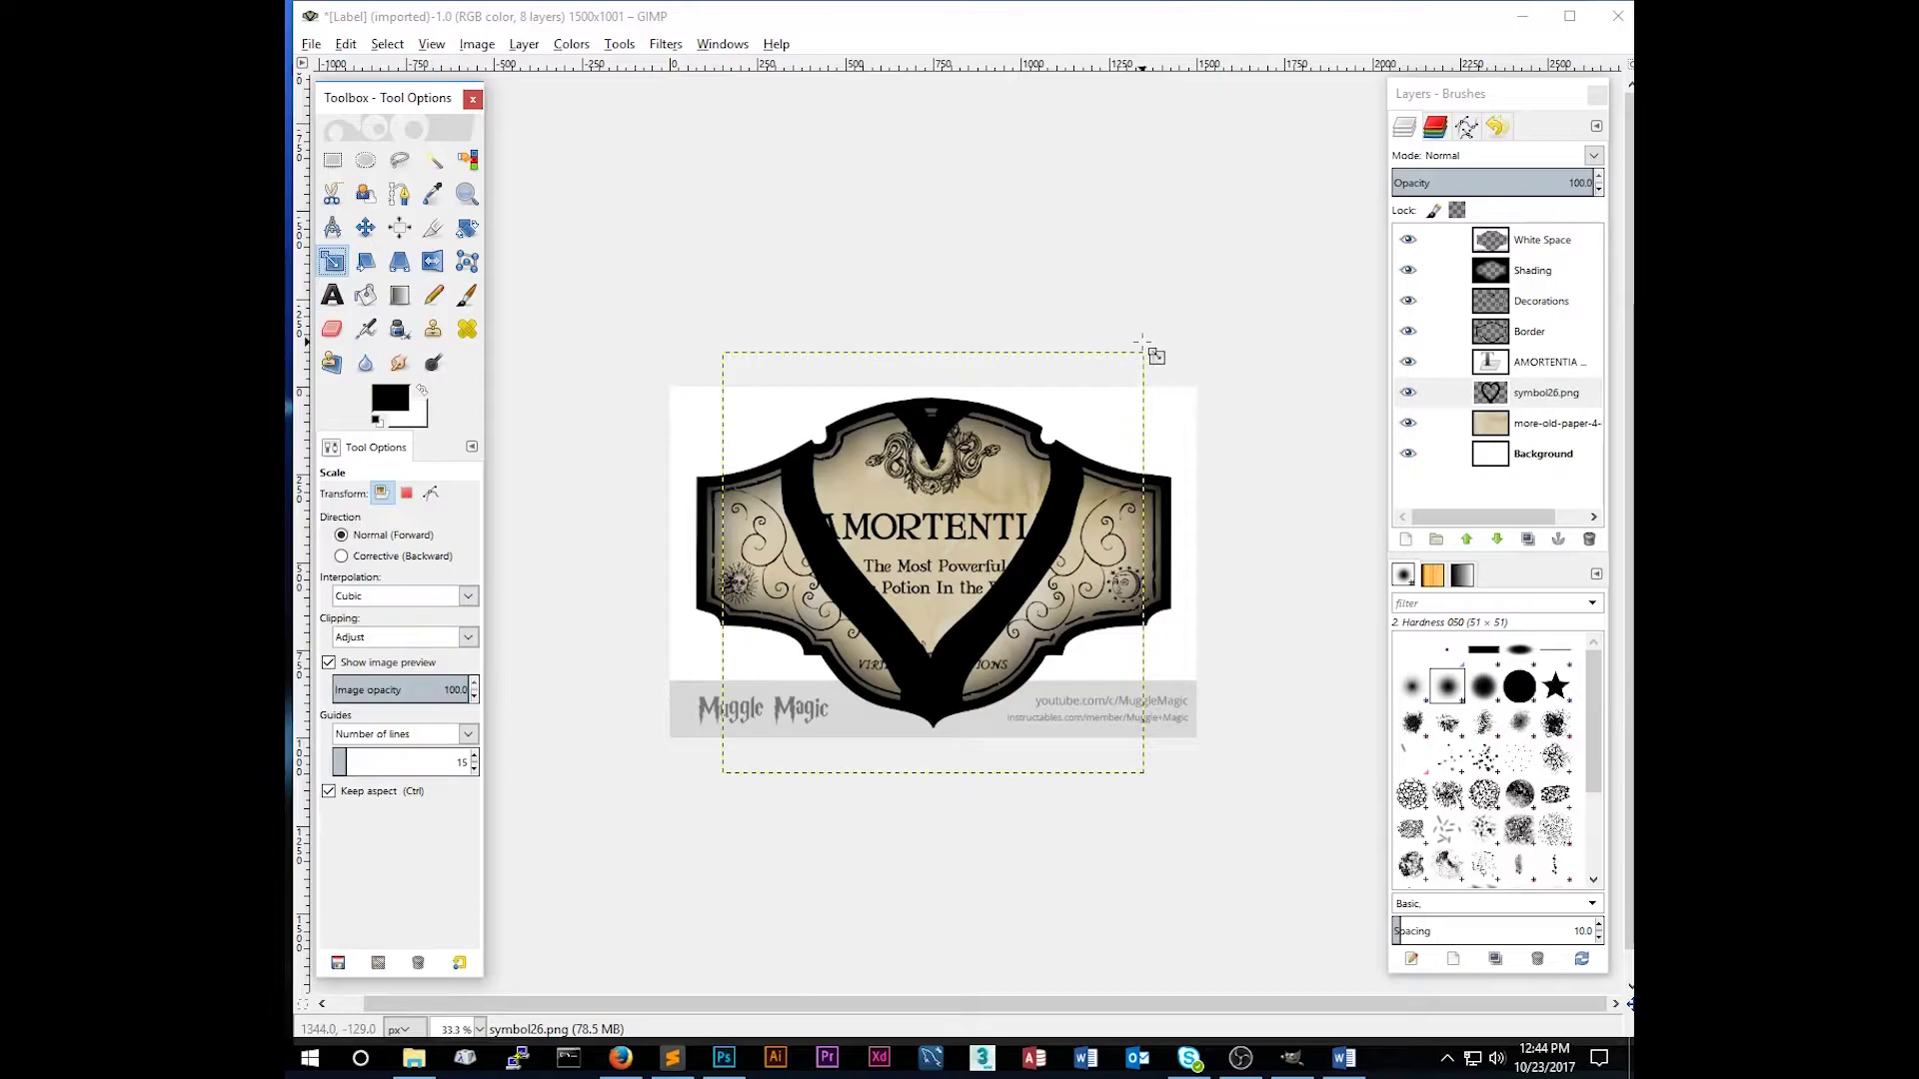
key(Tab)
click(856, 517)
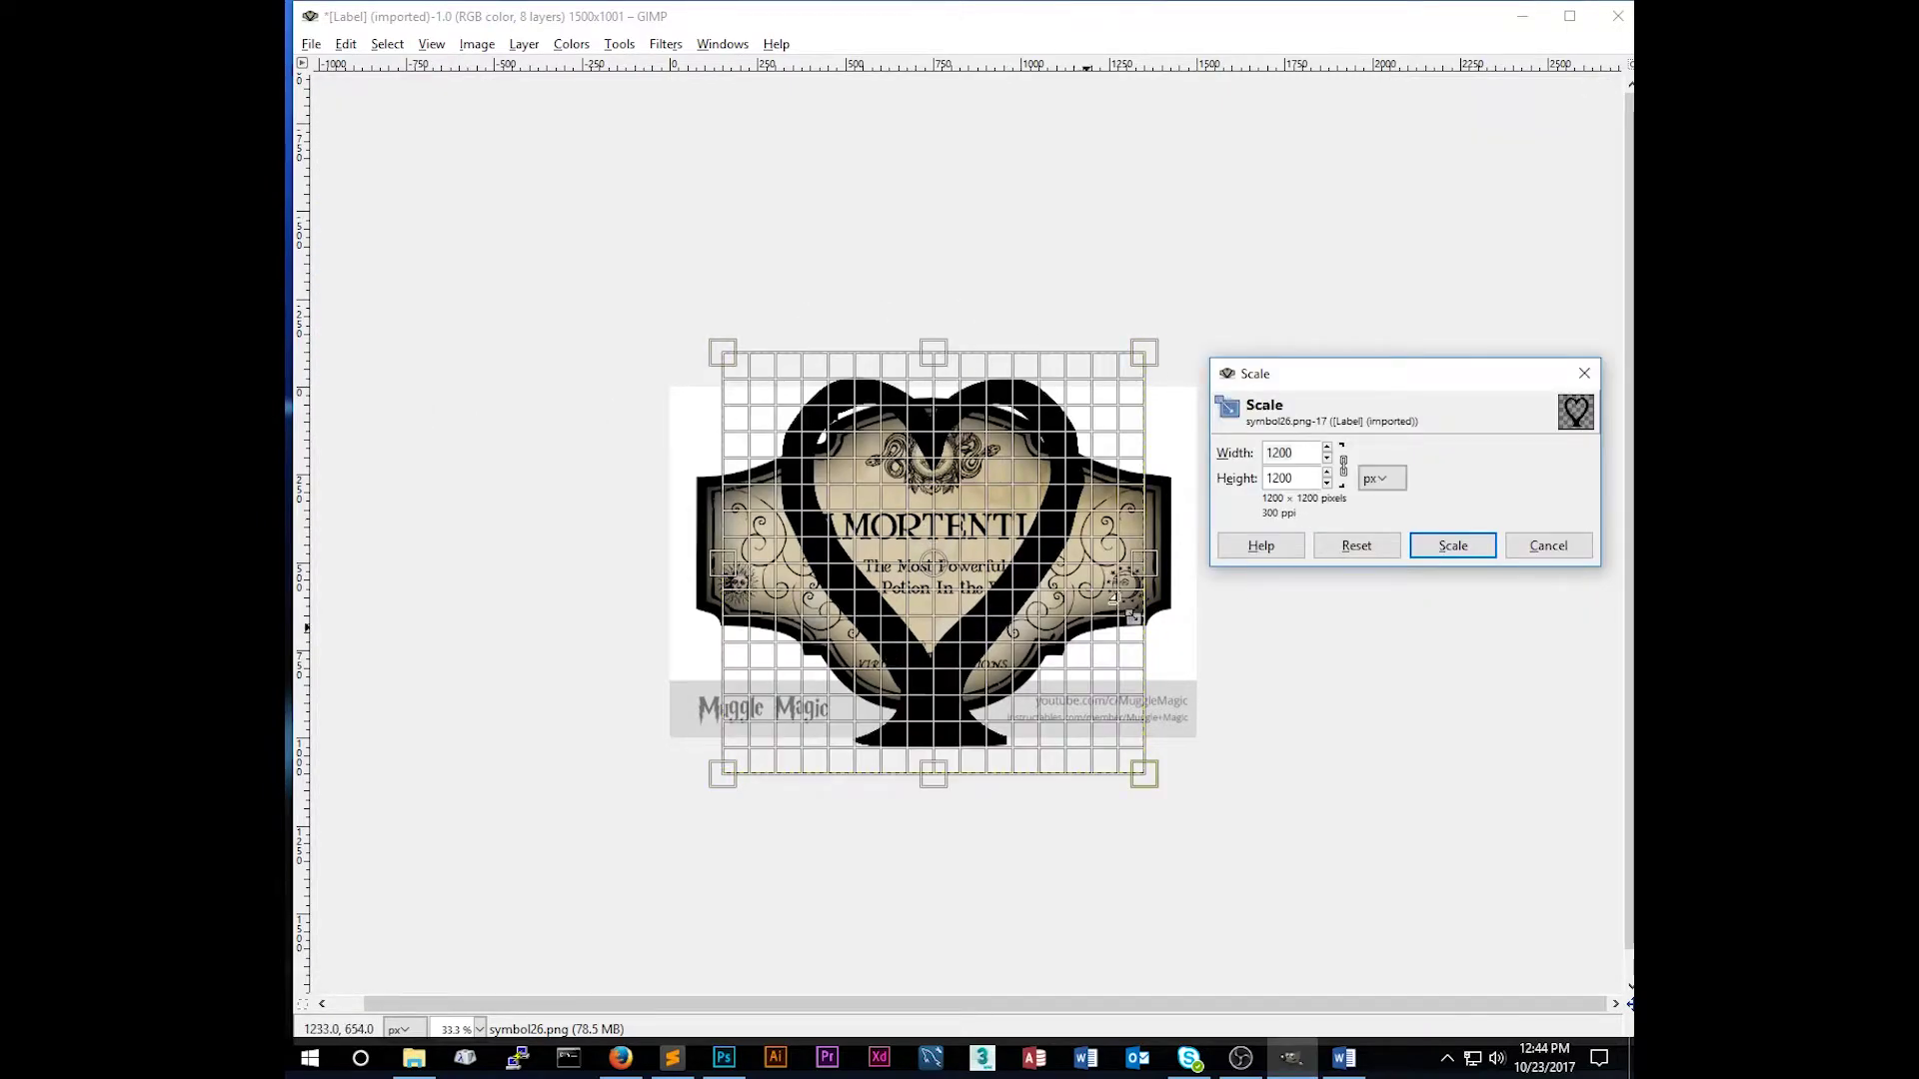
click(1344, 472)
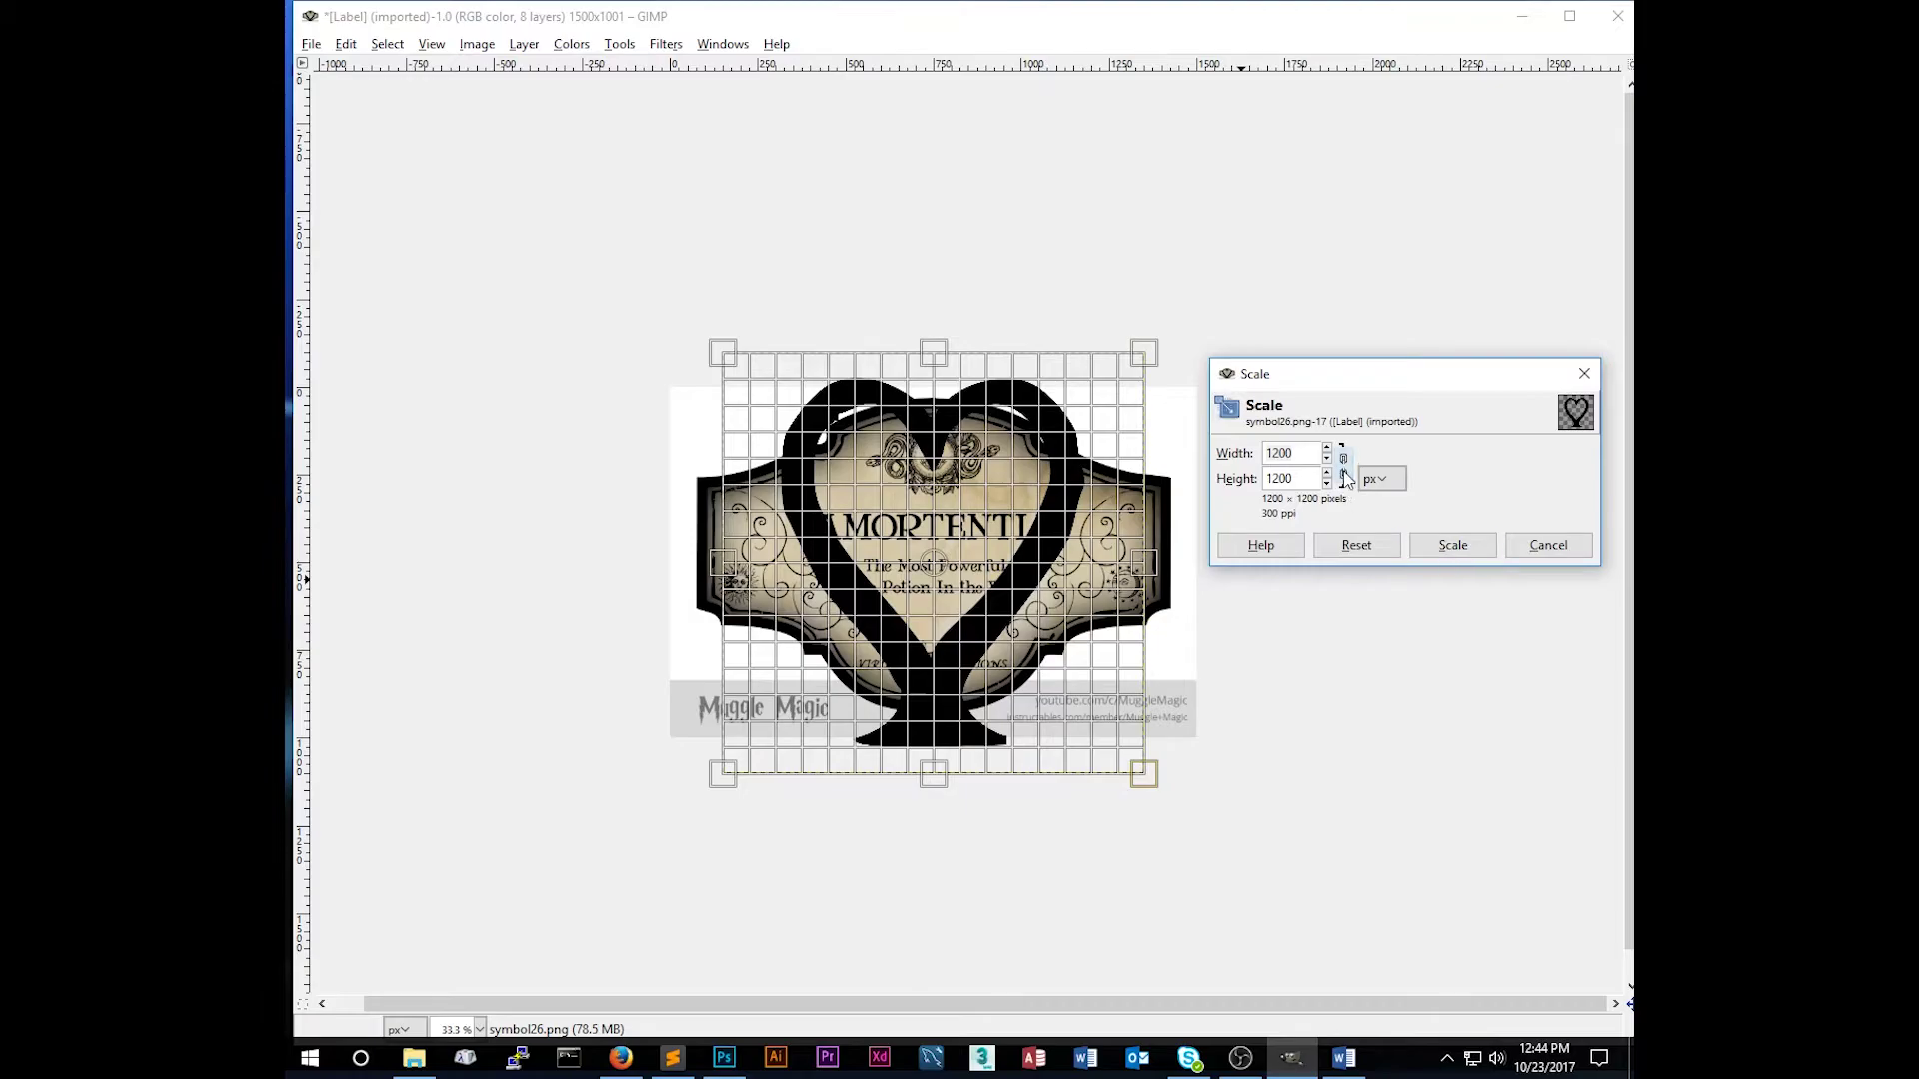
key(Tab)
drag(1144, 352, 930, 559)
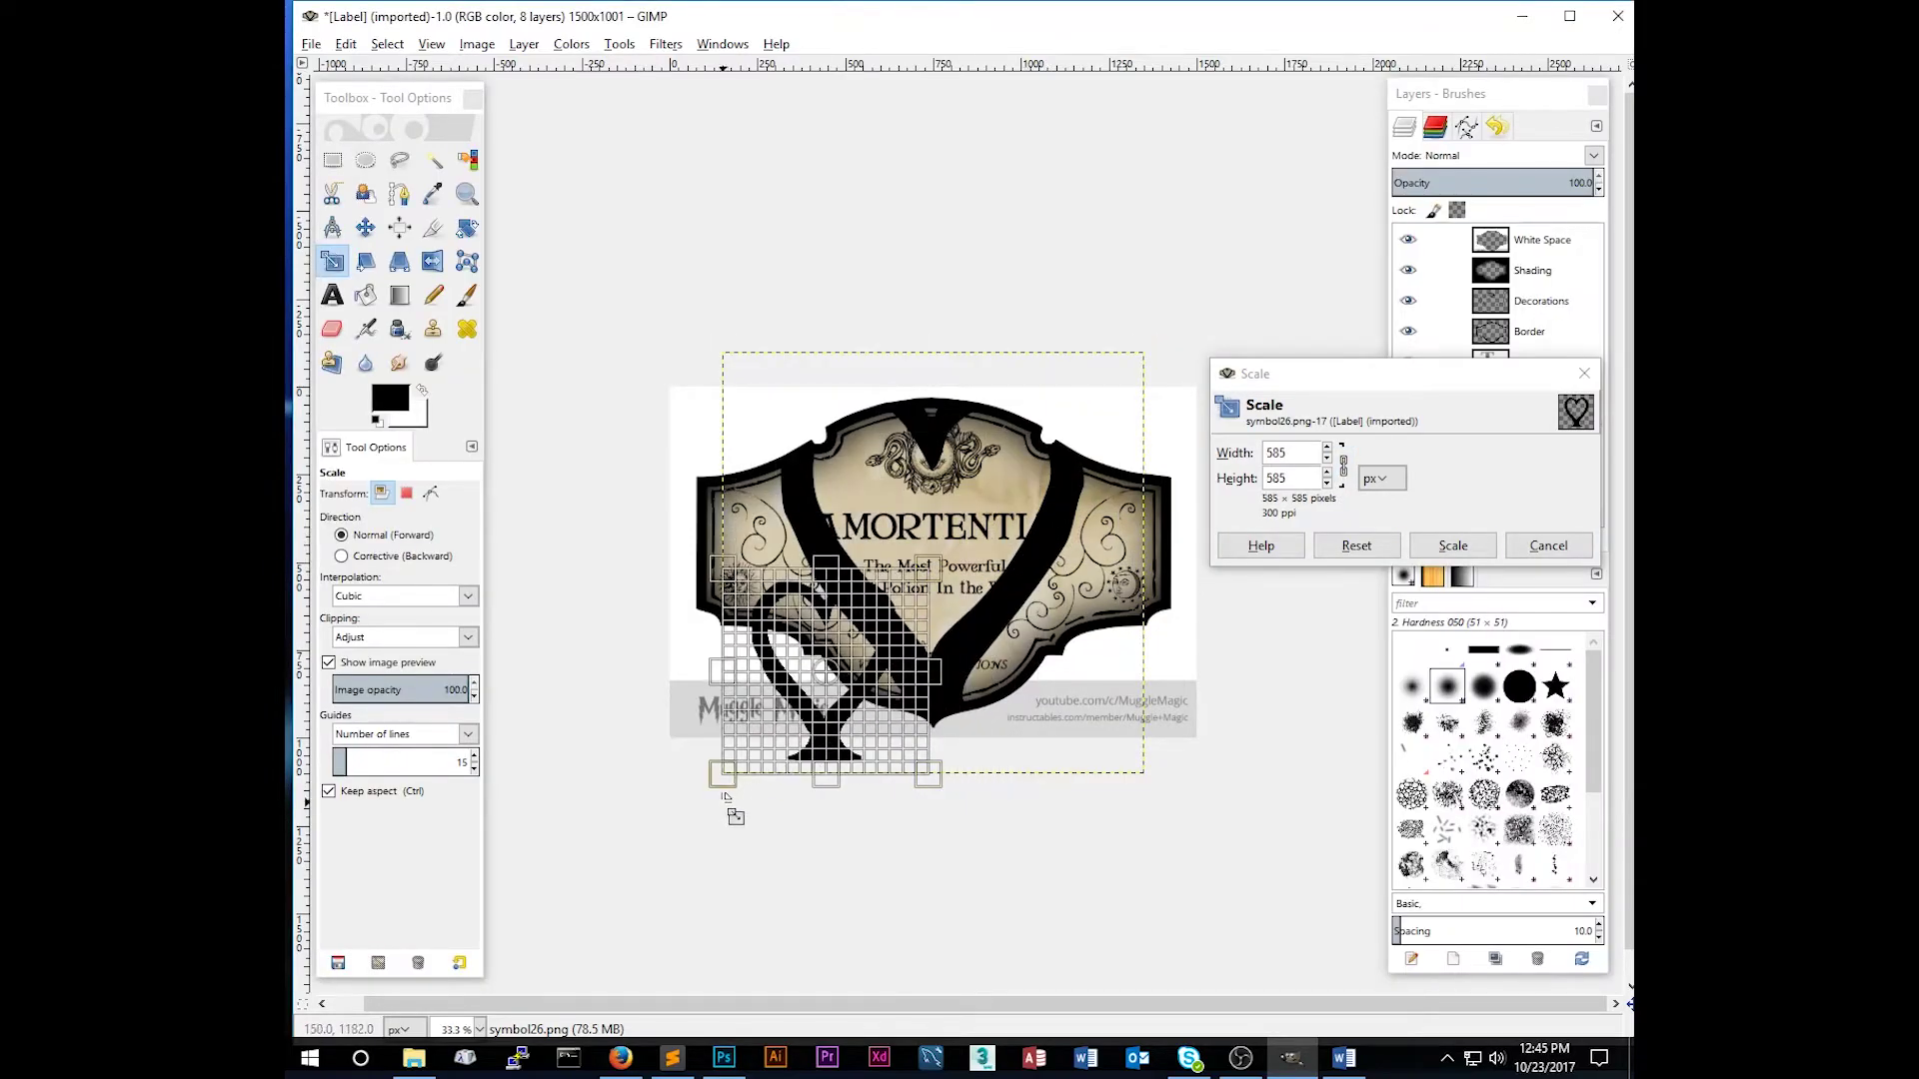
drag(725, 778, 881, 615)
key(Tab)
click(1453, 546)
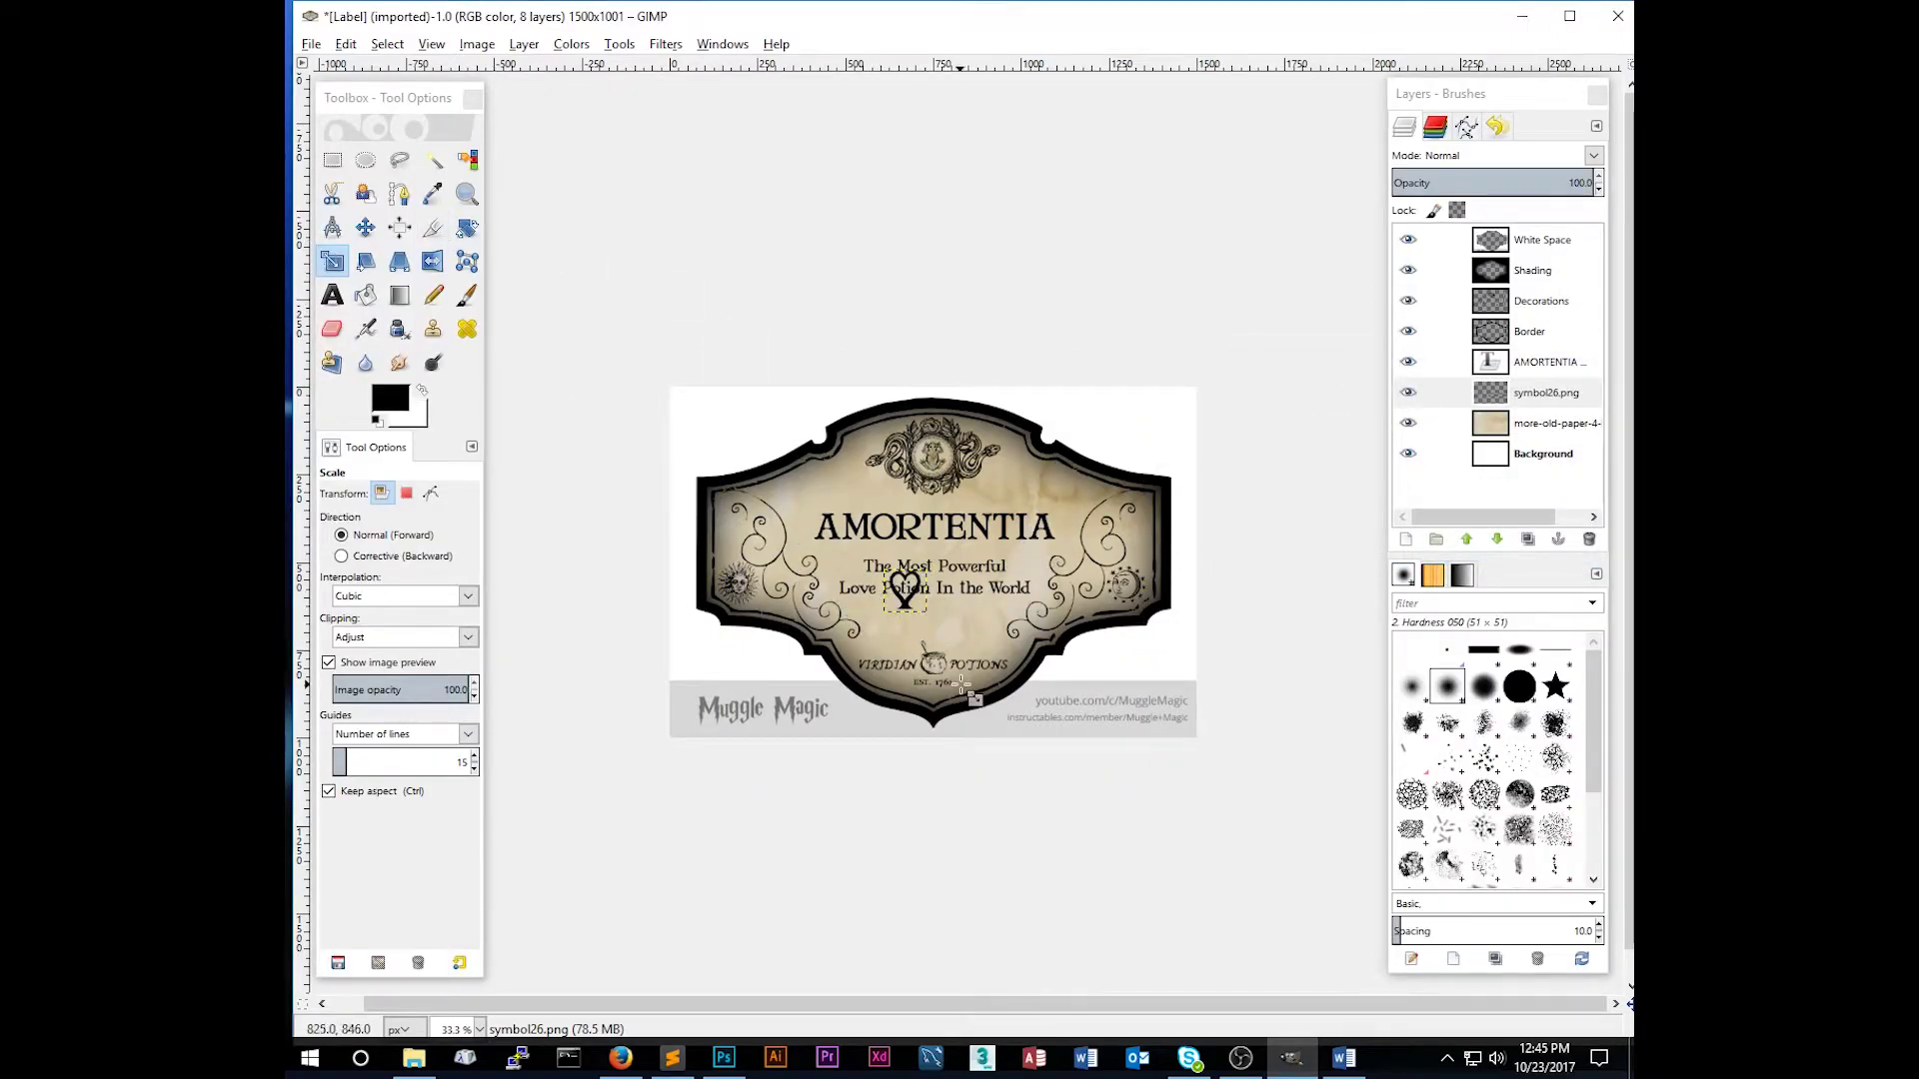
Step: Place the heart just above Viridian Potions and nudge the AMORTENTIA title slightly higher
key(m)
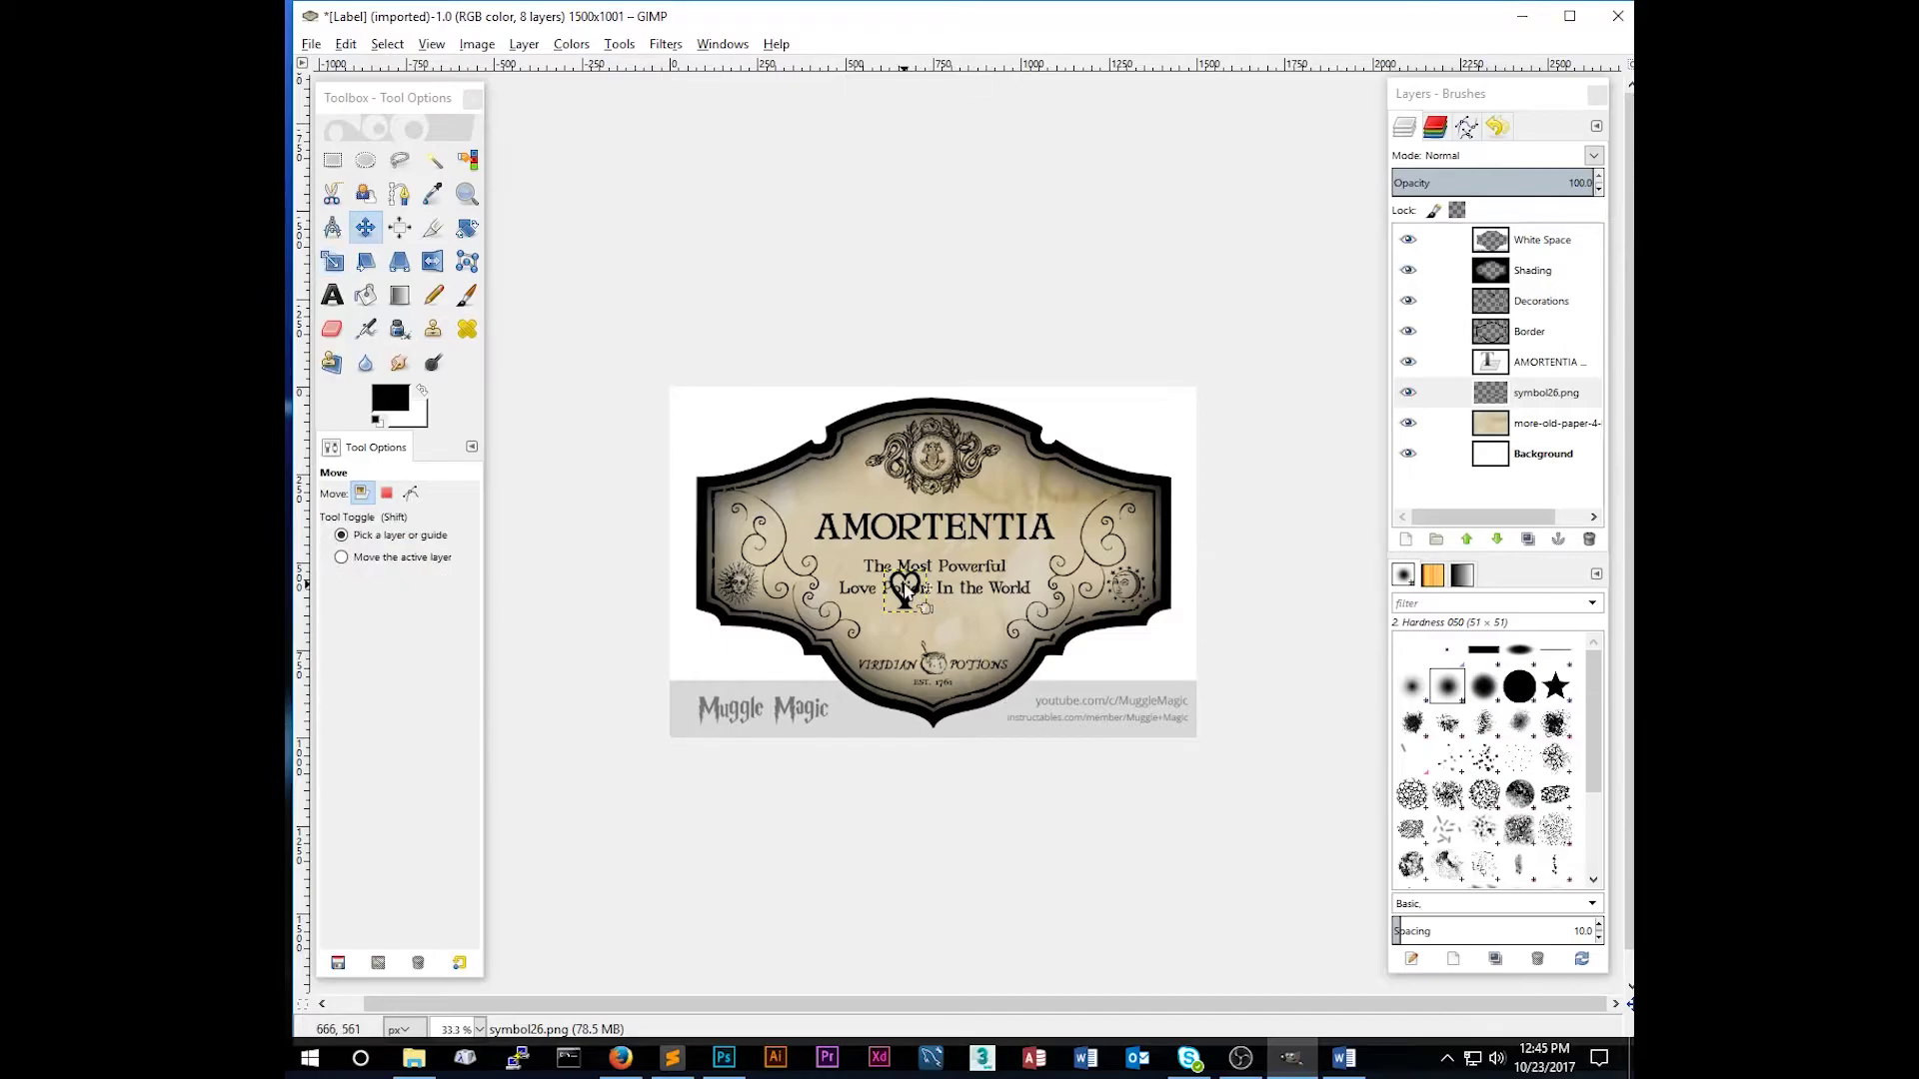
drag(903, 606, 933, 640)
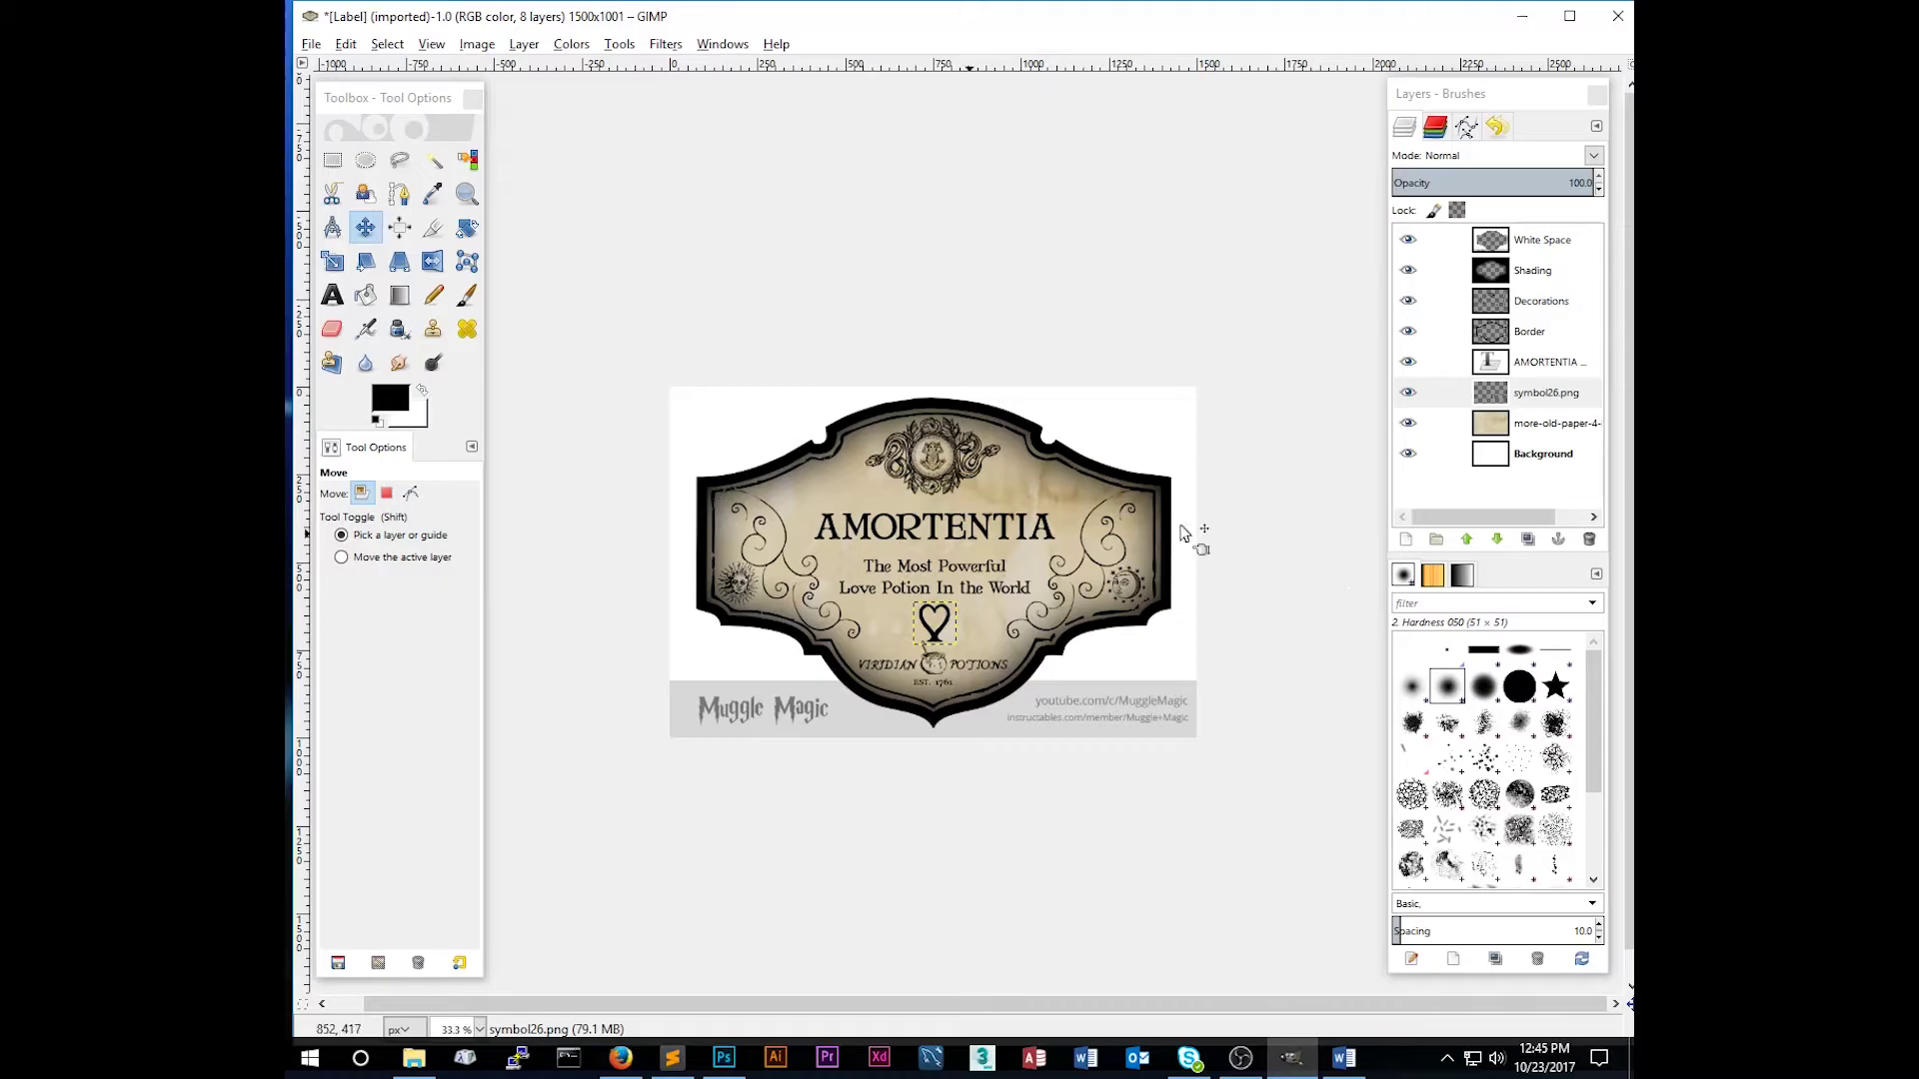
click(1536, 372)
drag(953, 543, 949, 528)
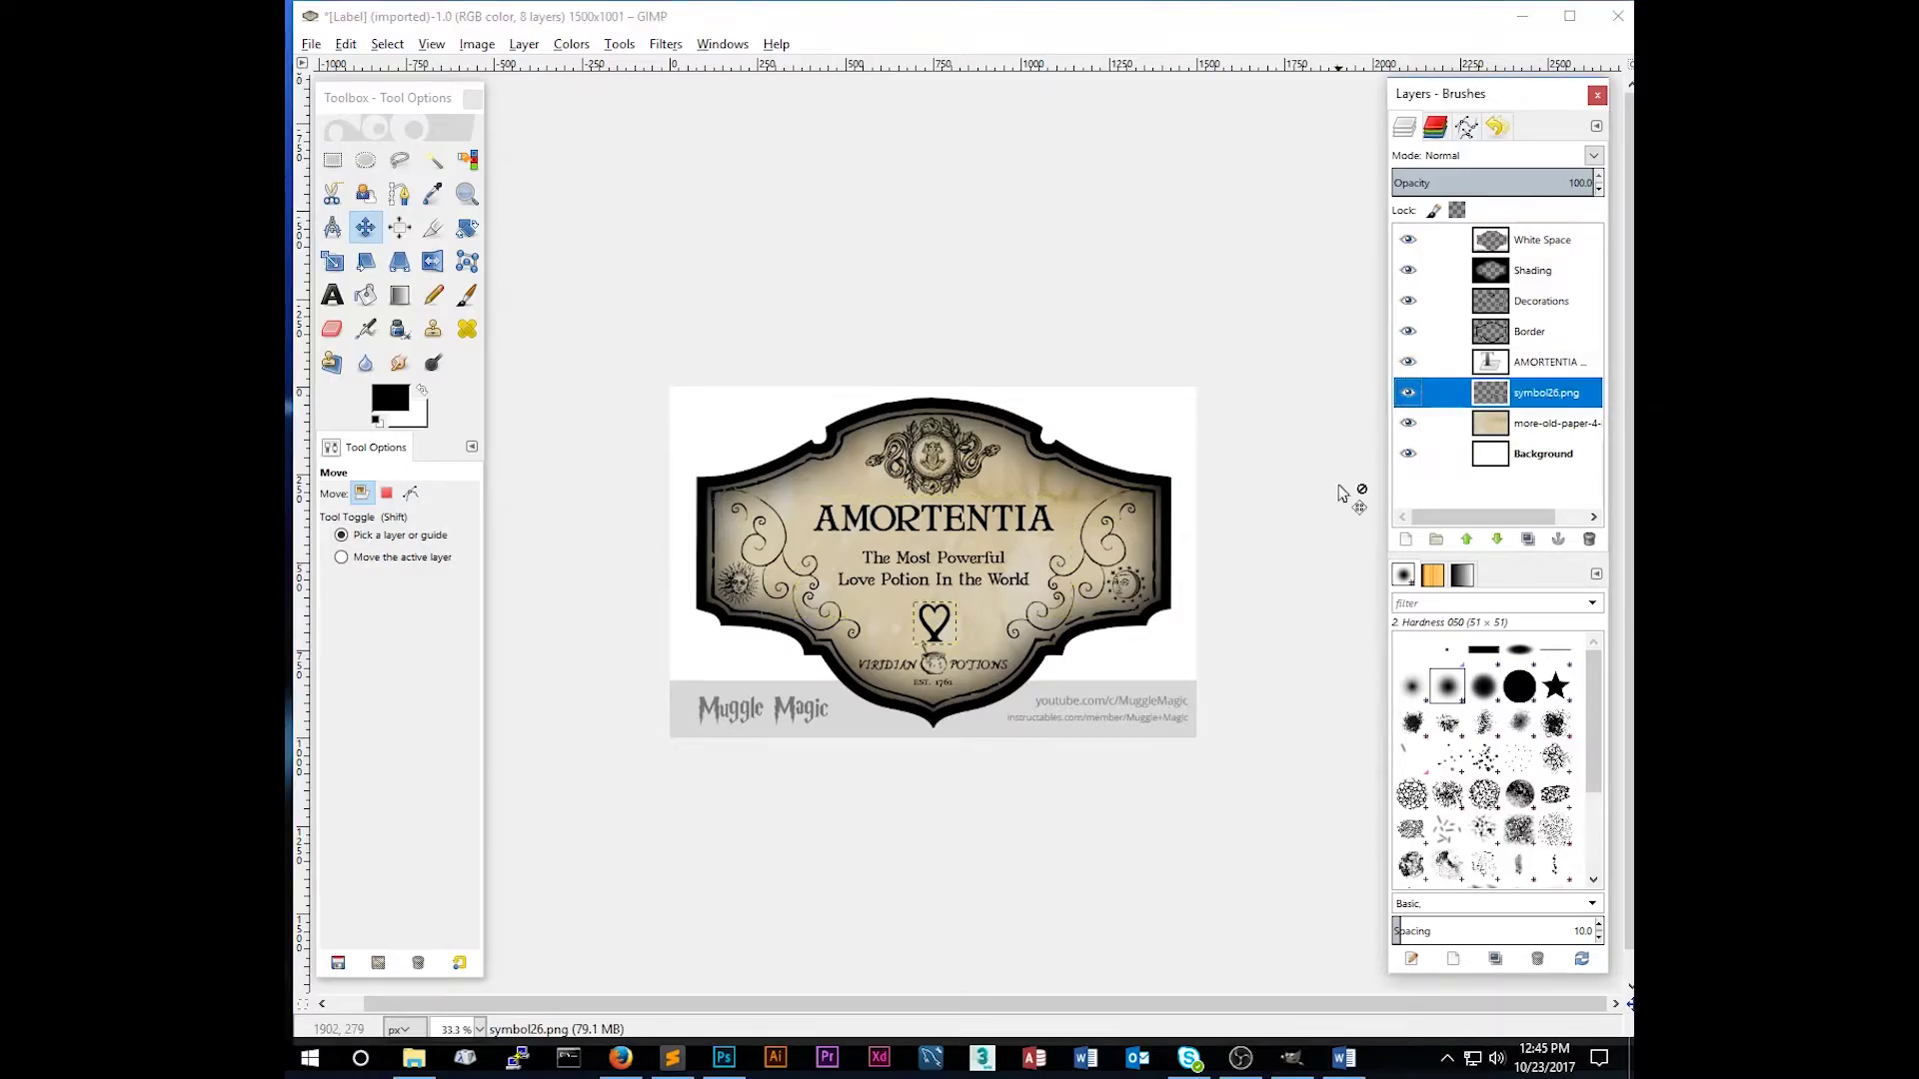
Step: Select the Background layer in the Layers panel
click(1555, 457)
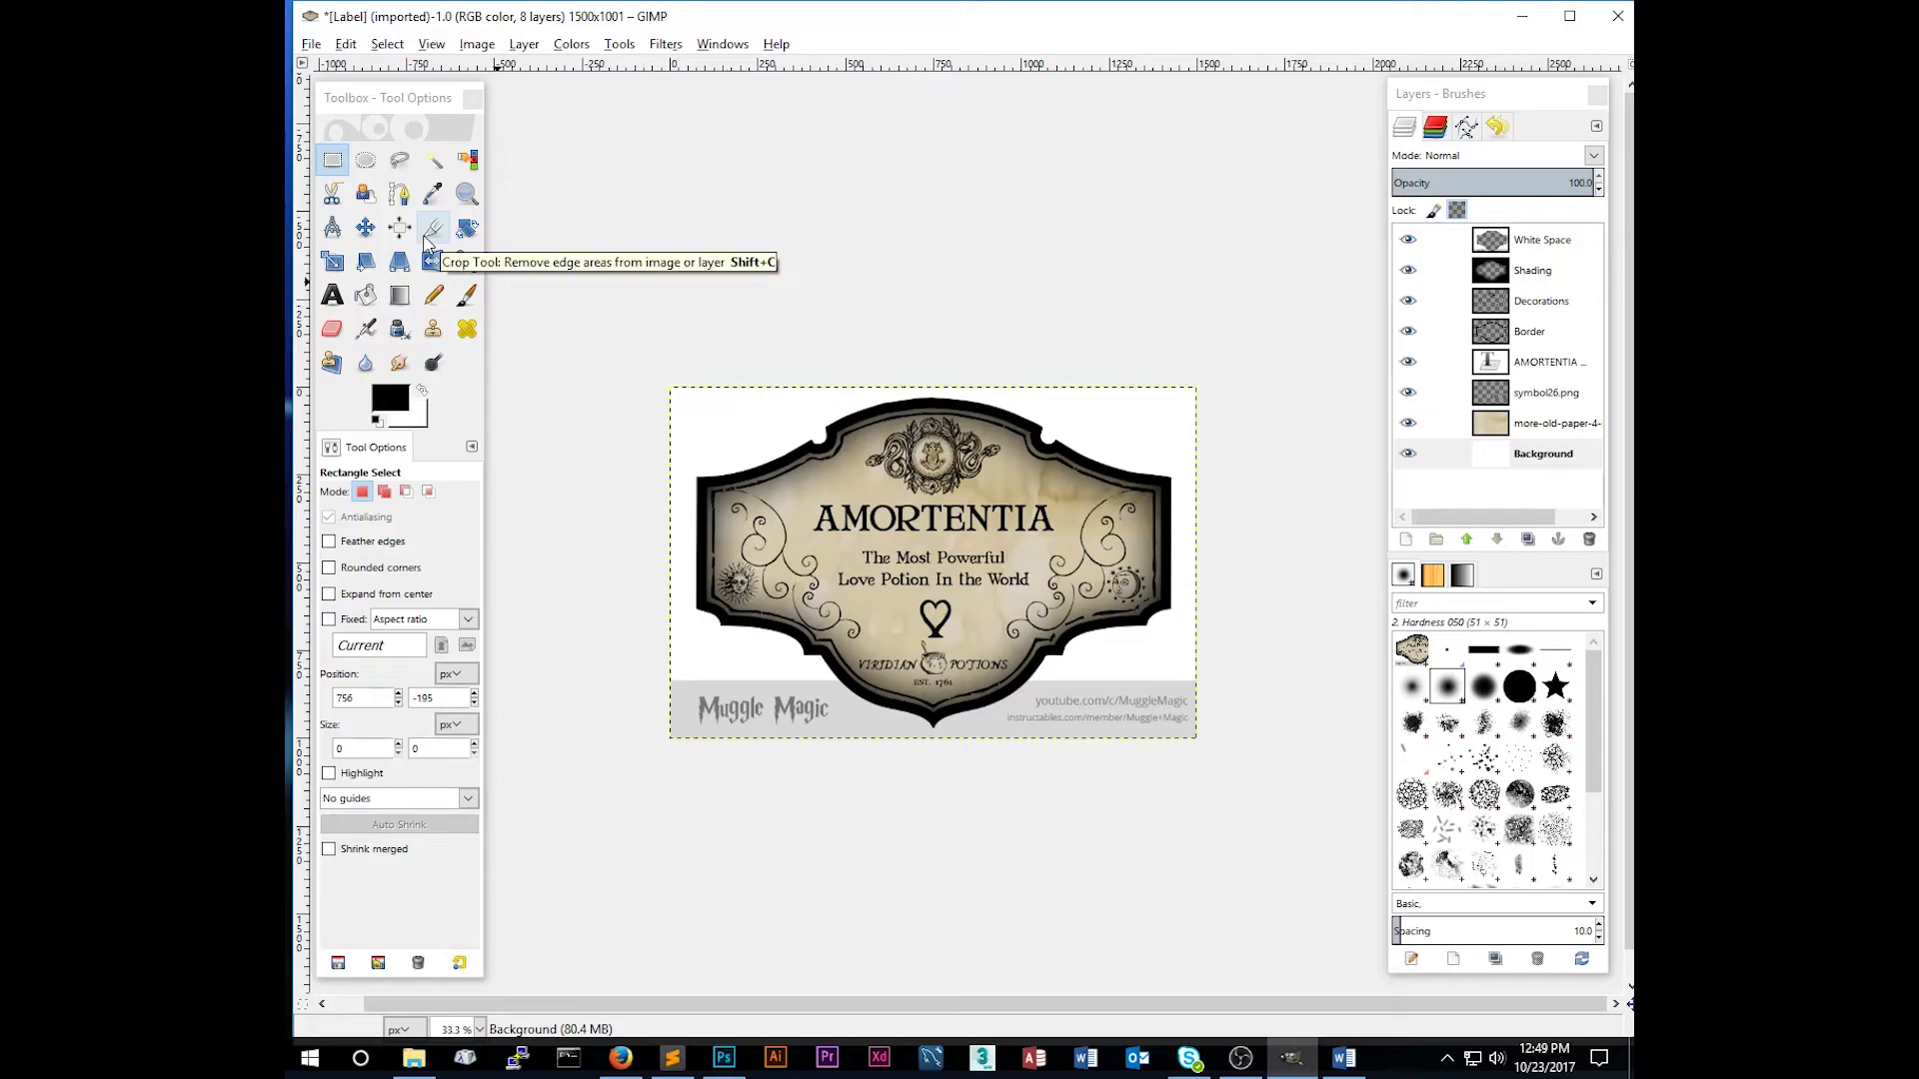
Step: Crop the label image to 1353×975 px, trimming the empty left and right margins
click(432, 231)
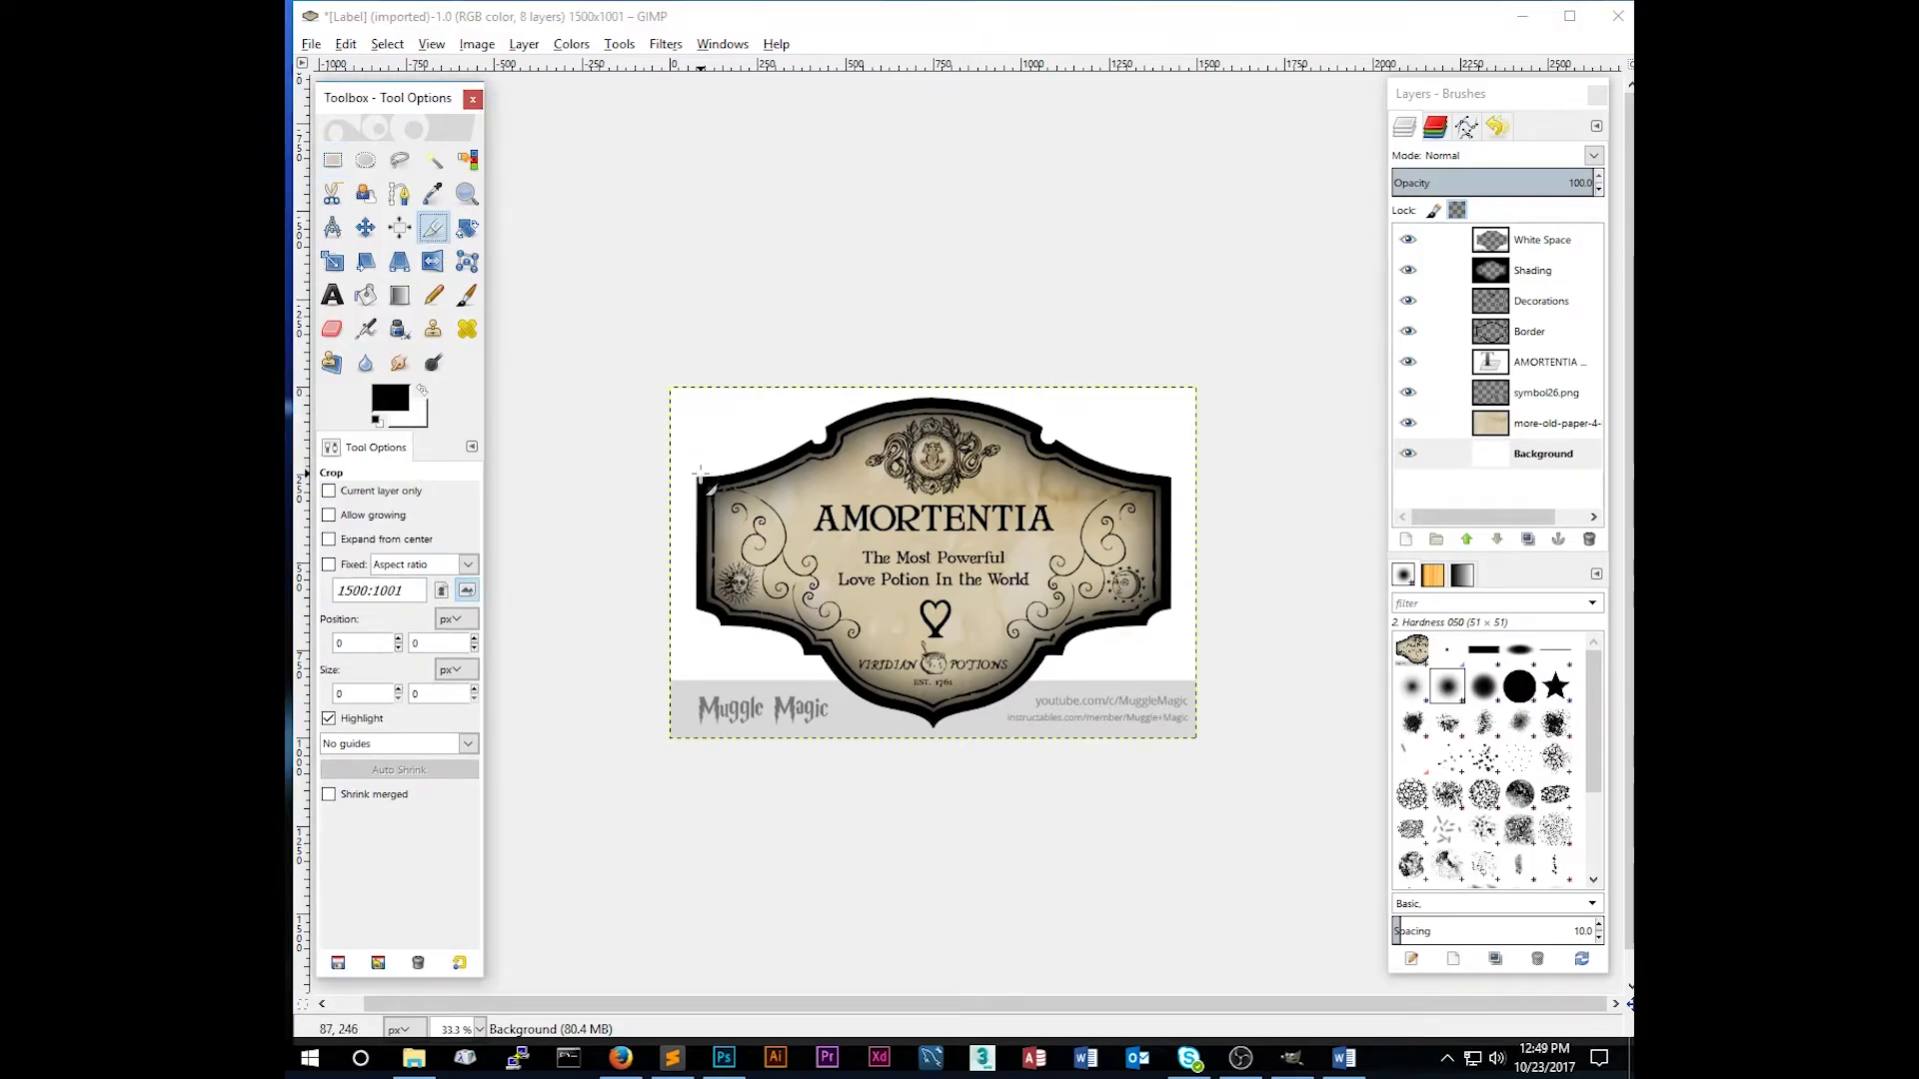
drag(696, 391, 1173, 733)
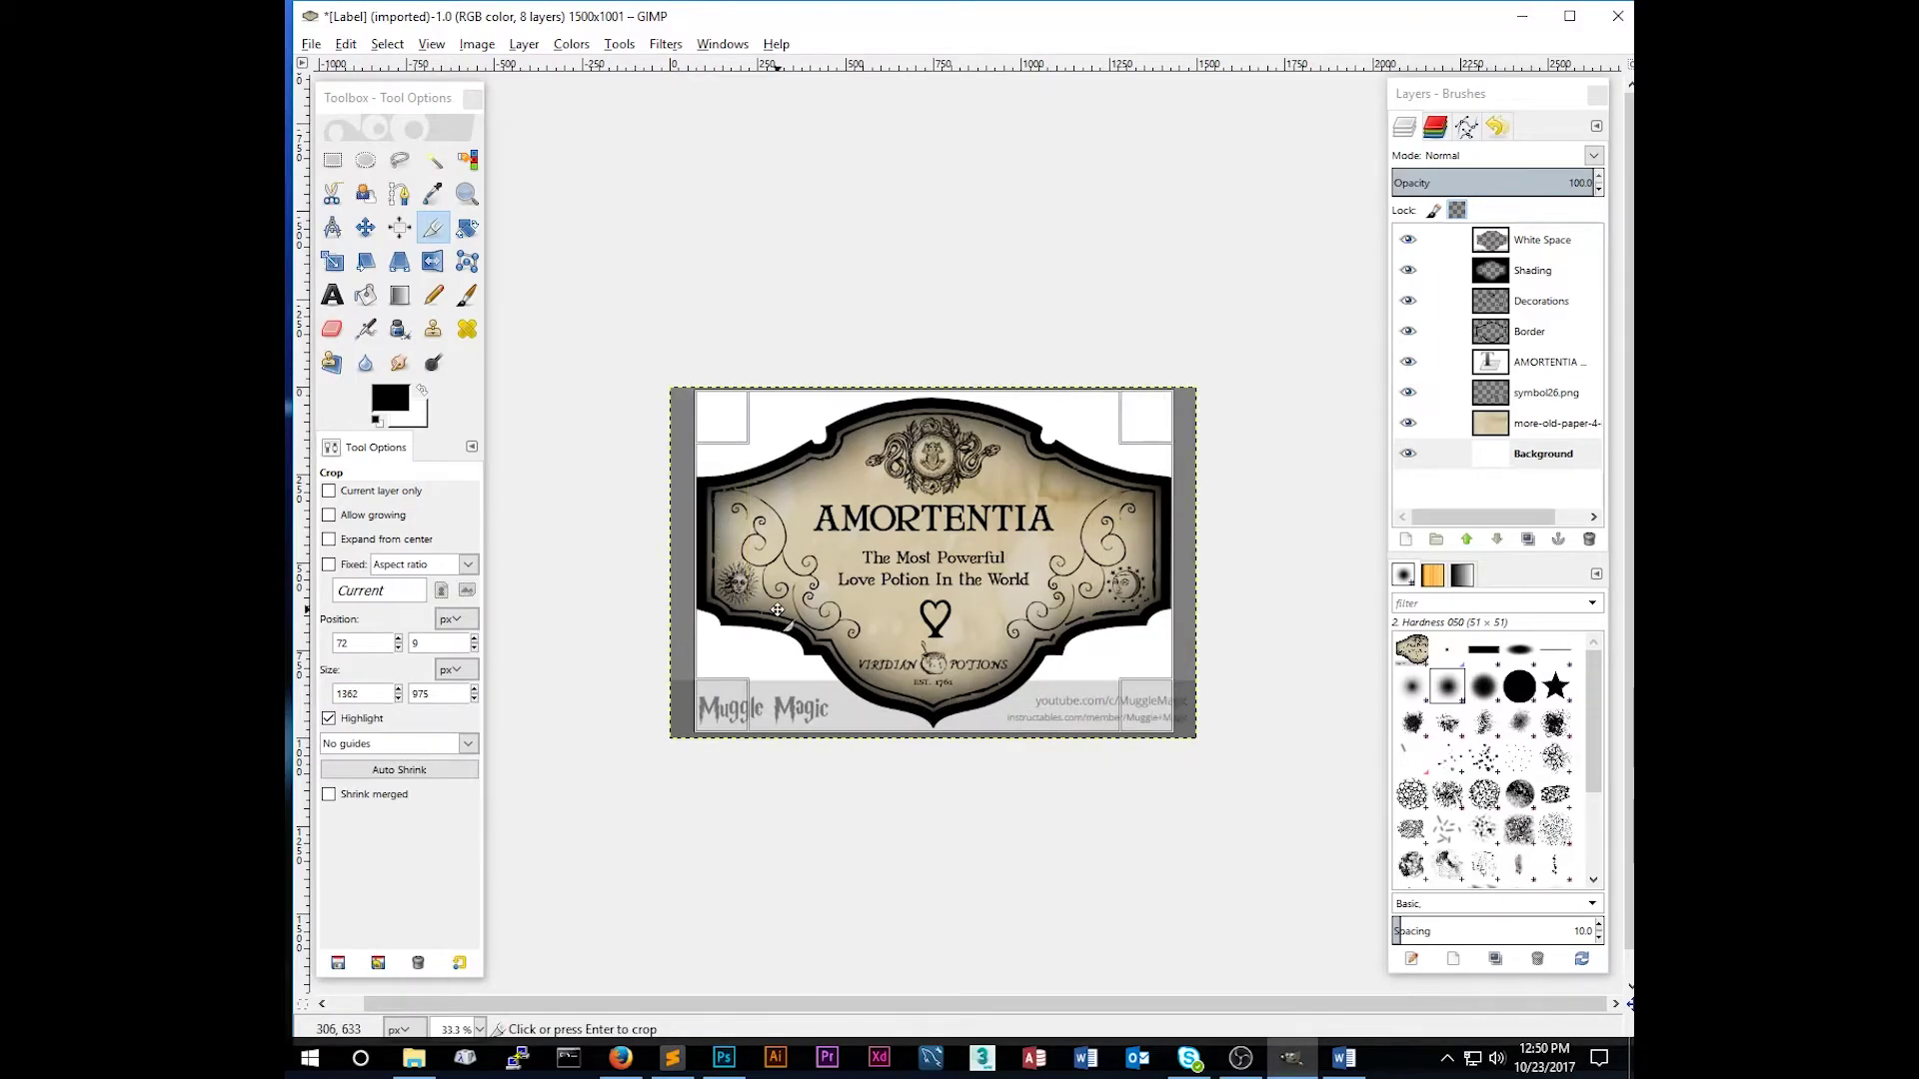
drag(725, 553, 727, 553)
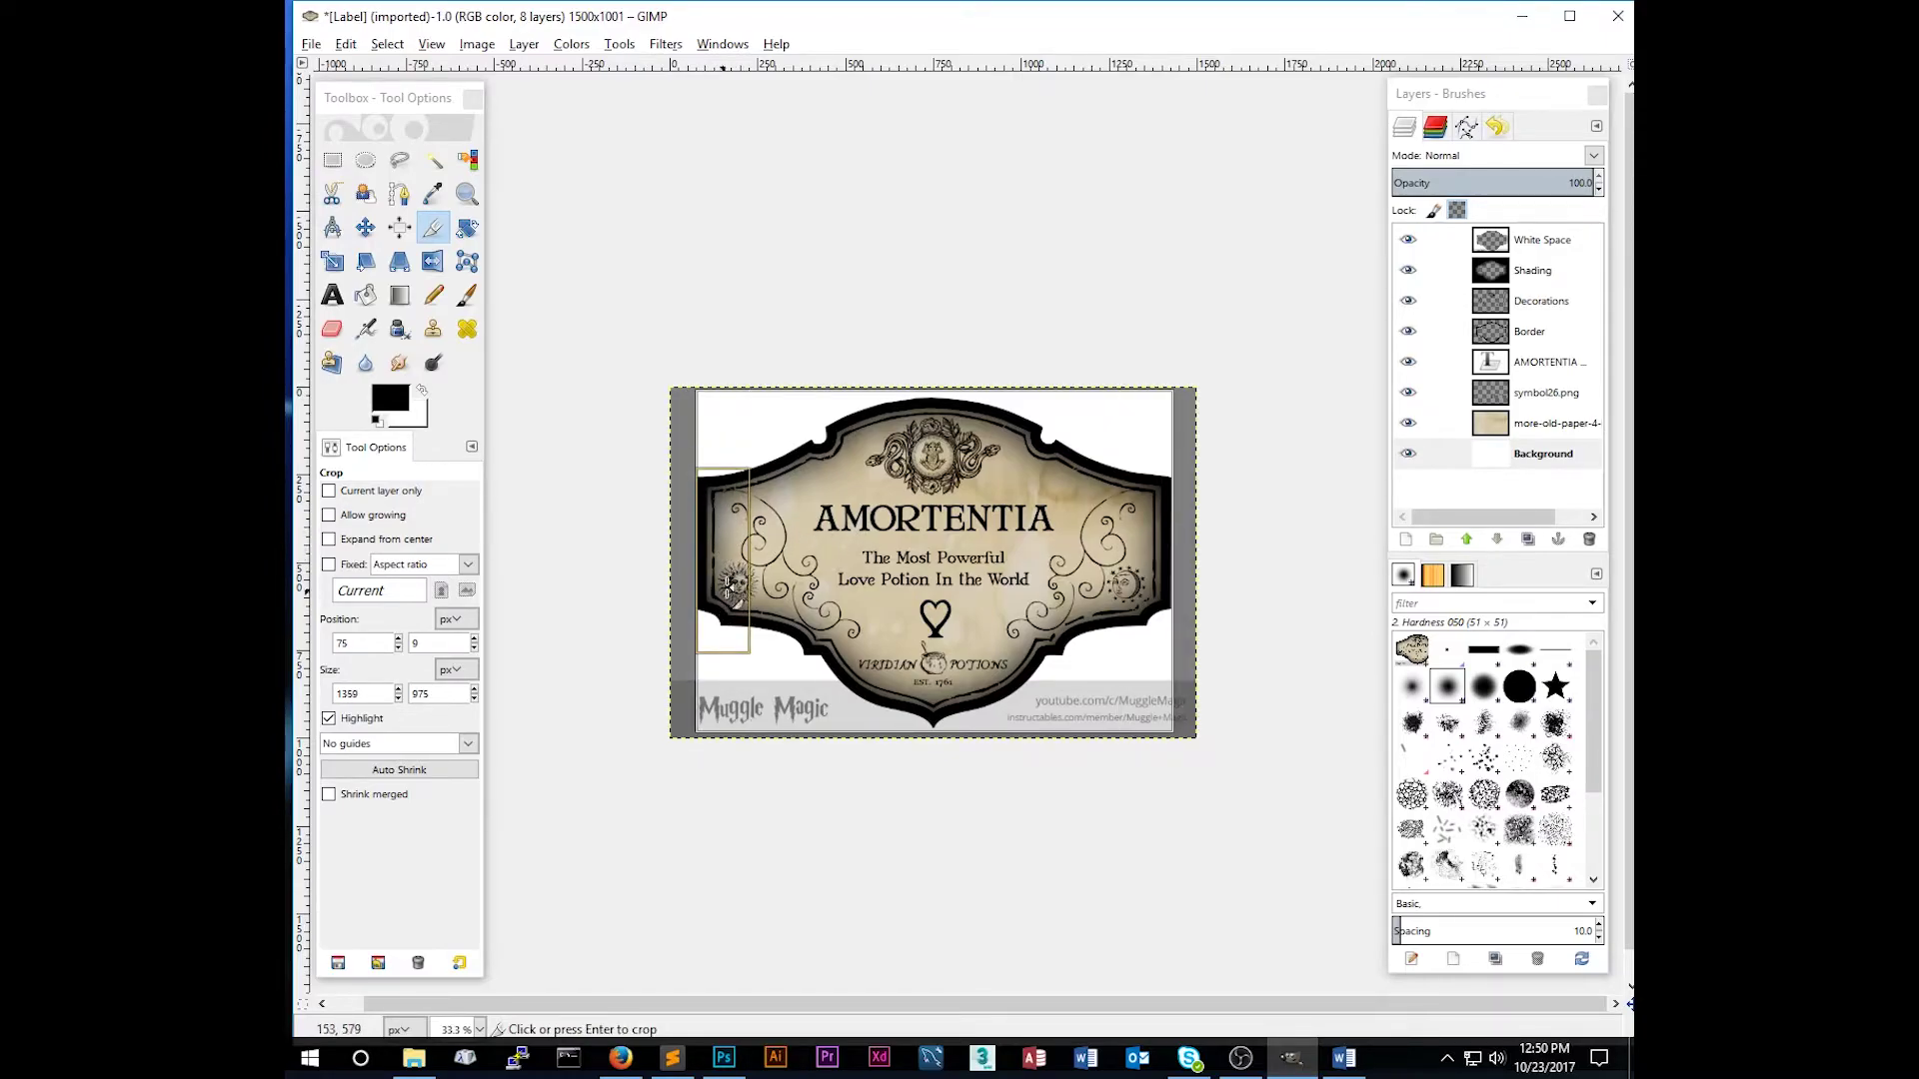
drag(1149, 551, 1147, 551)
key(Return)
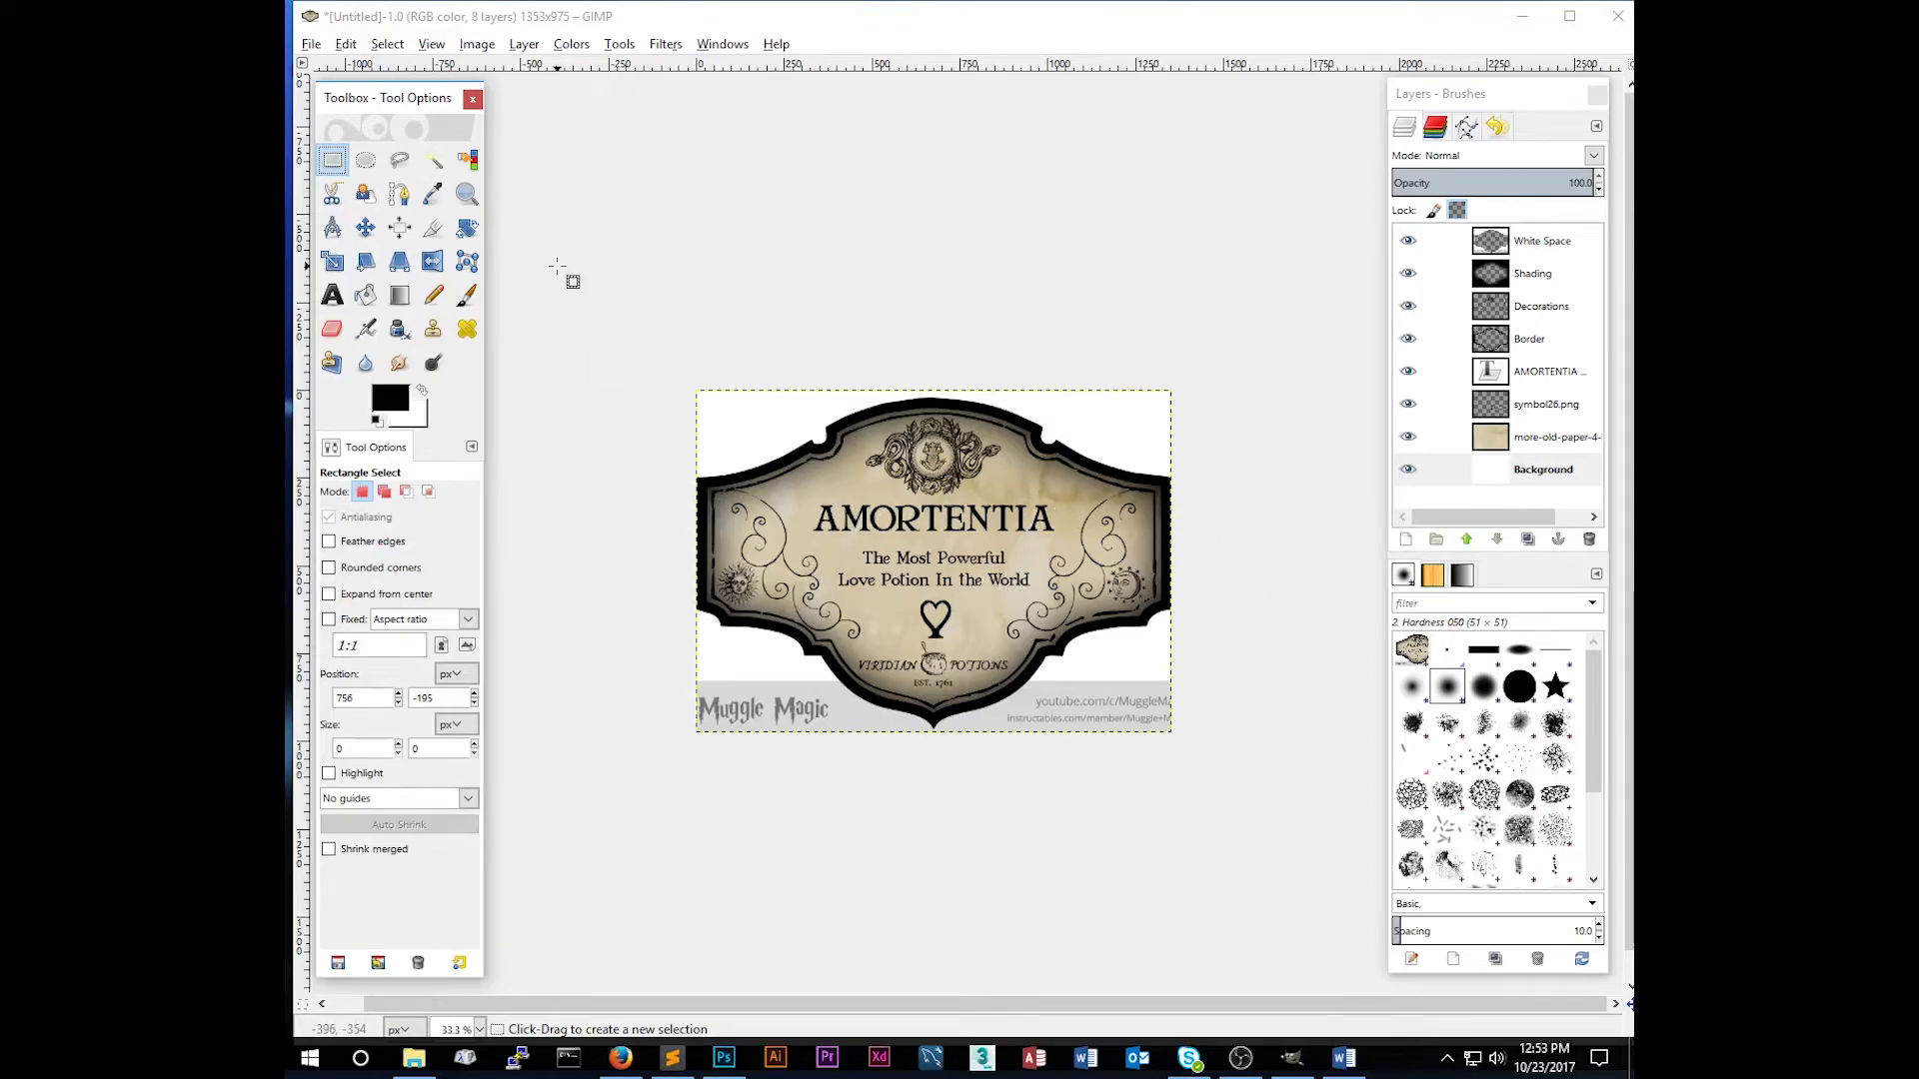
Step: Open Image > Scale Image for the cropped 1353×975 label
click(346, 44)
click(477, 44)
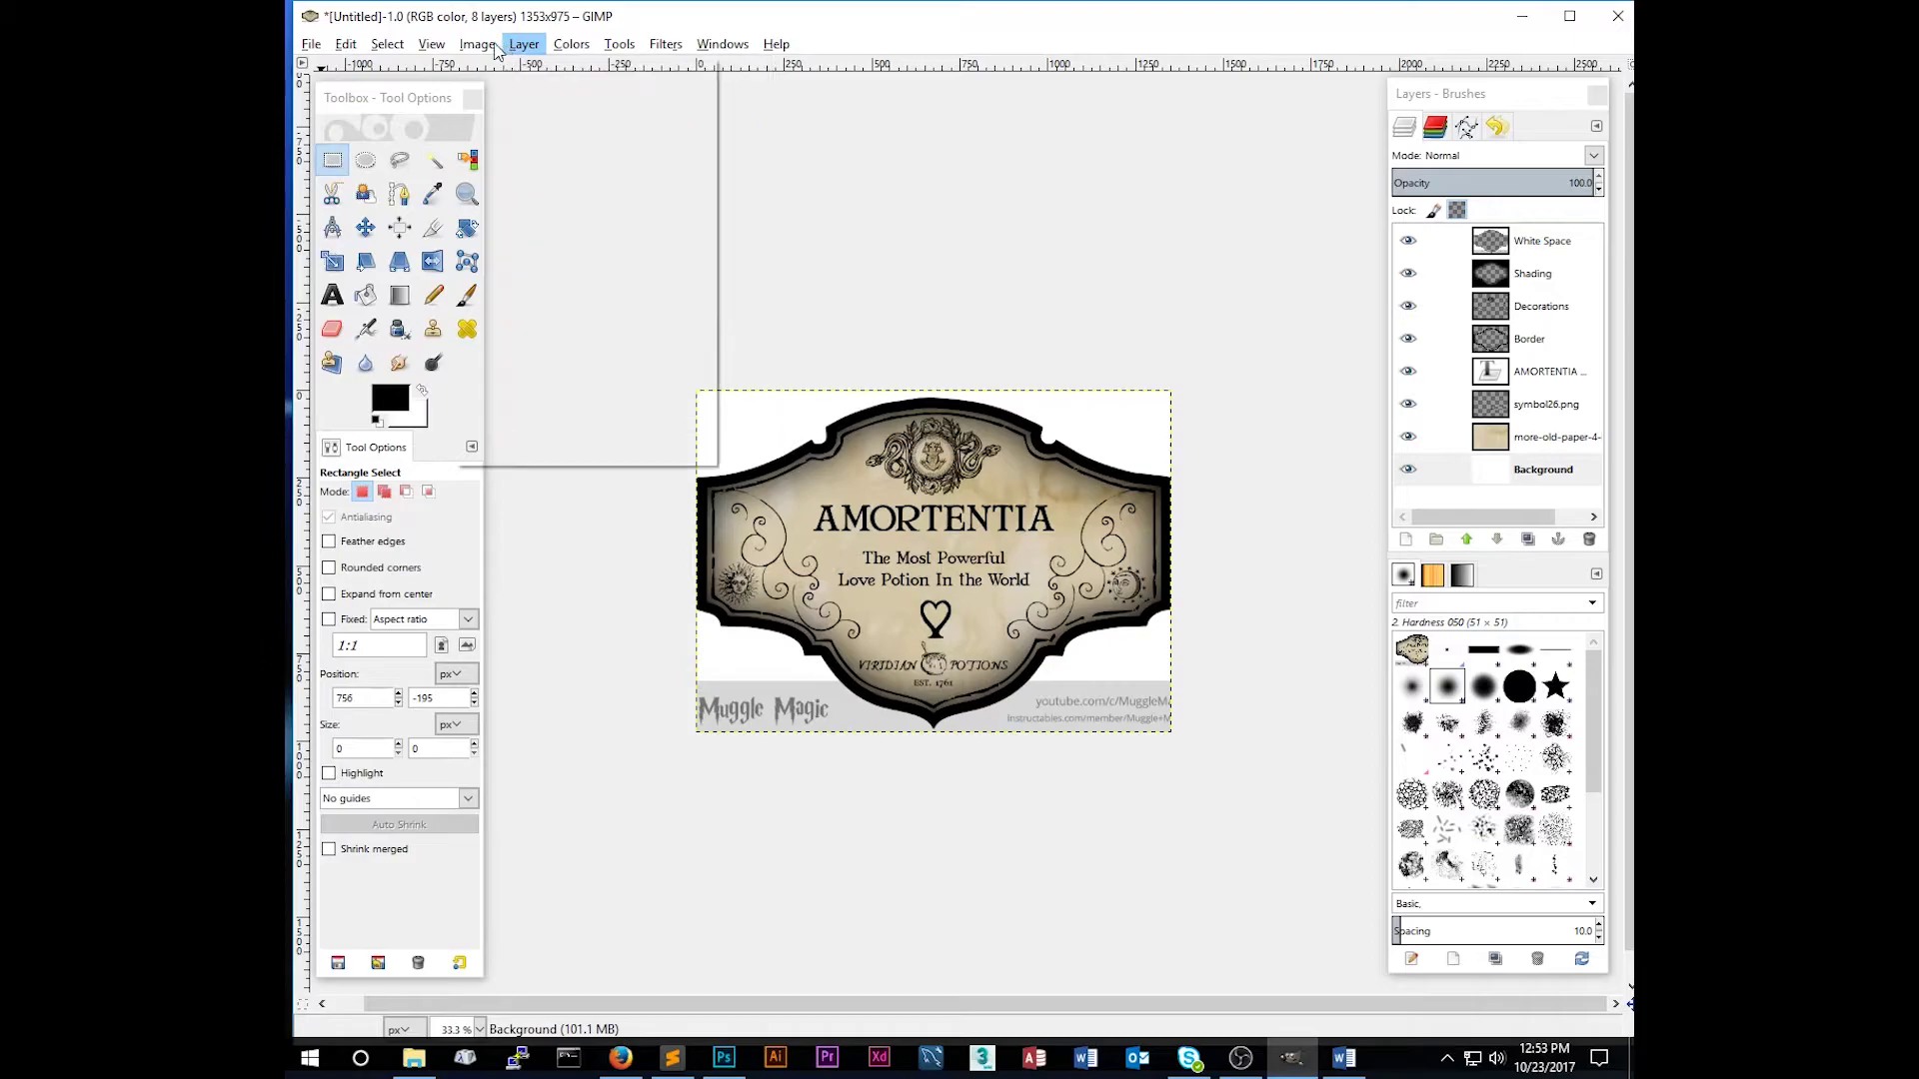
click(477, 44)
Step: Move the Scale Image dialog aside and switch its size units to inches
click(525, 240)
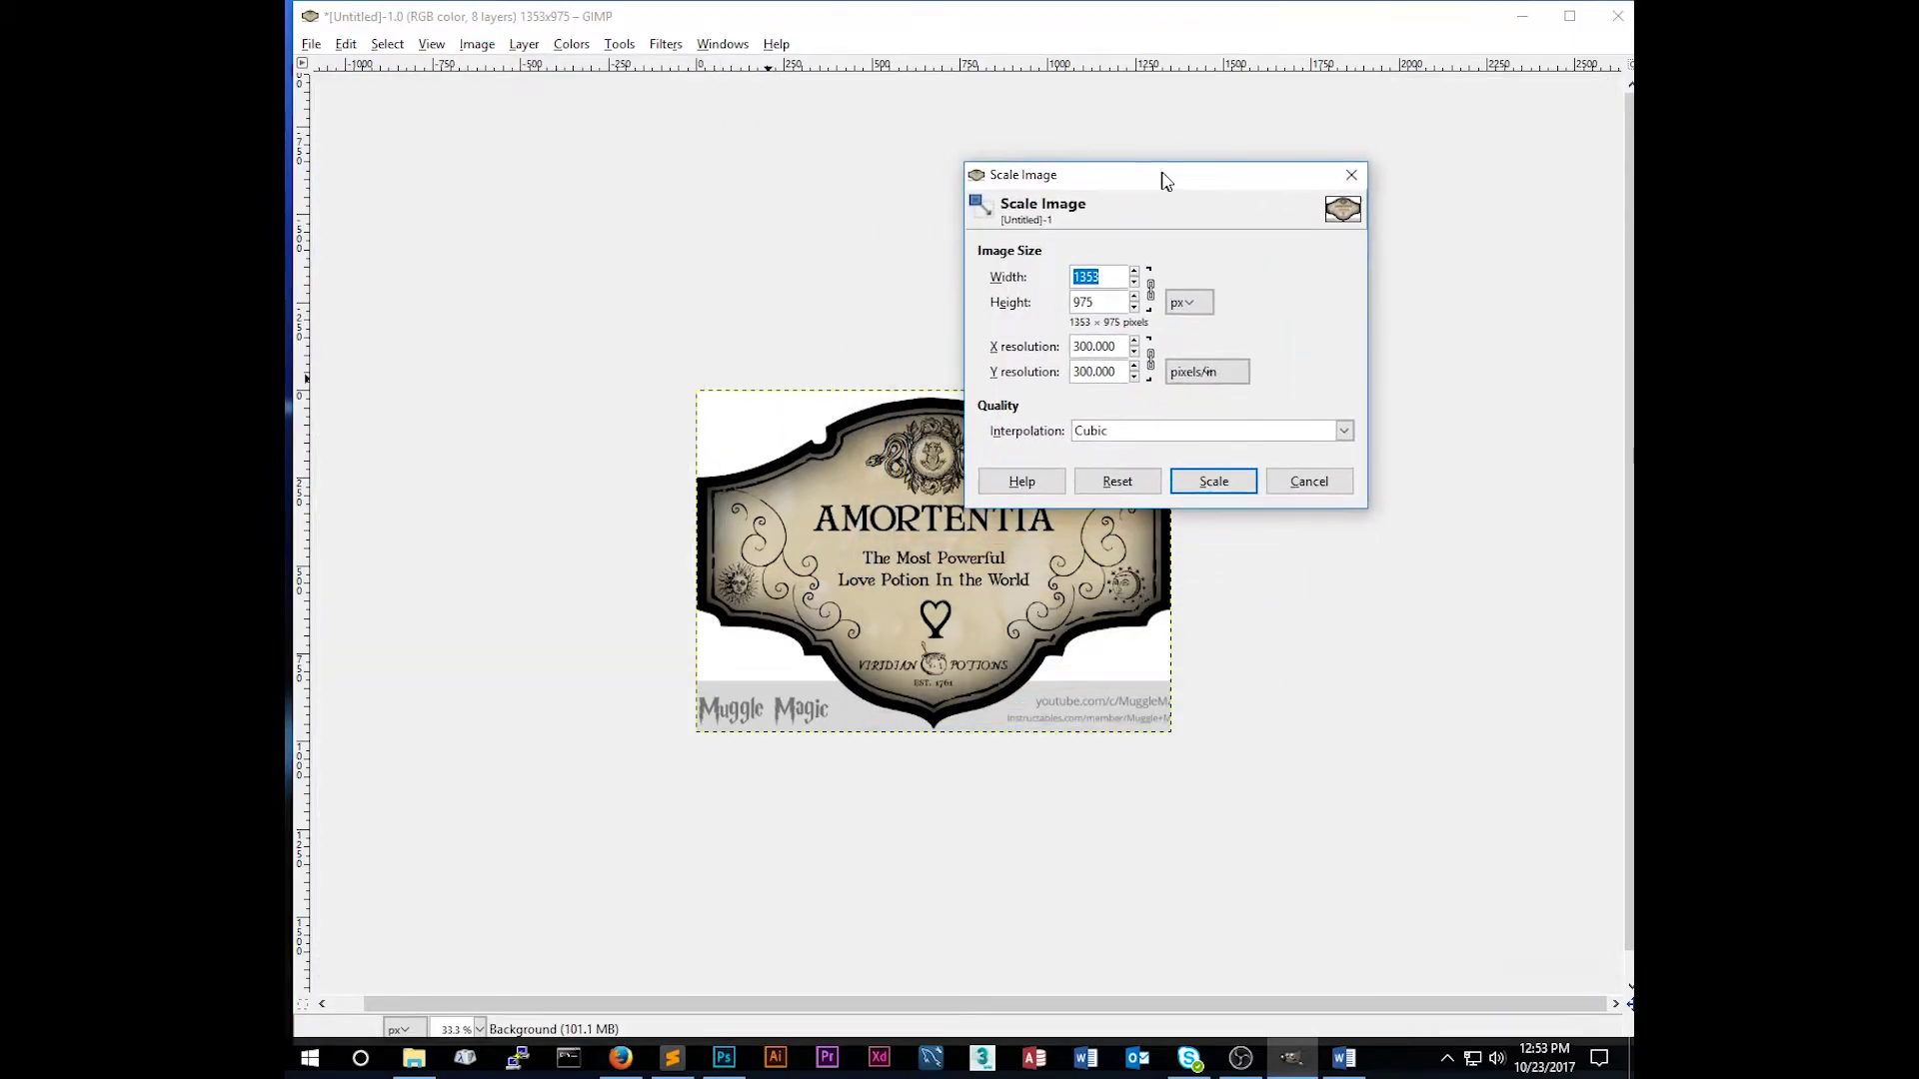
drag(1165, 176, 1225, 225)
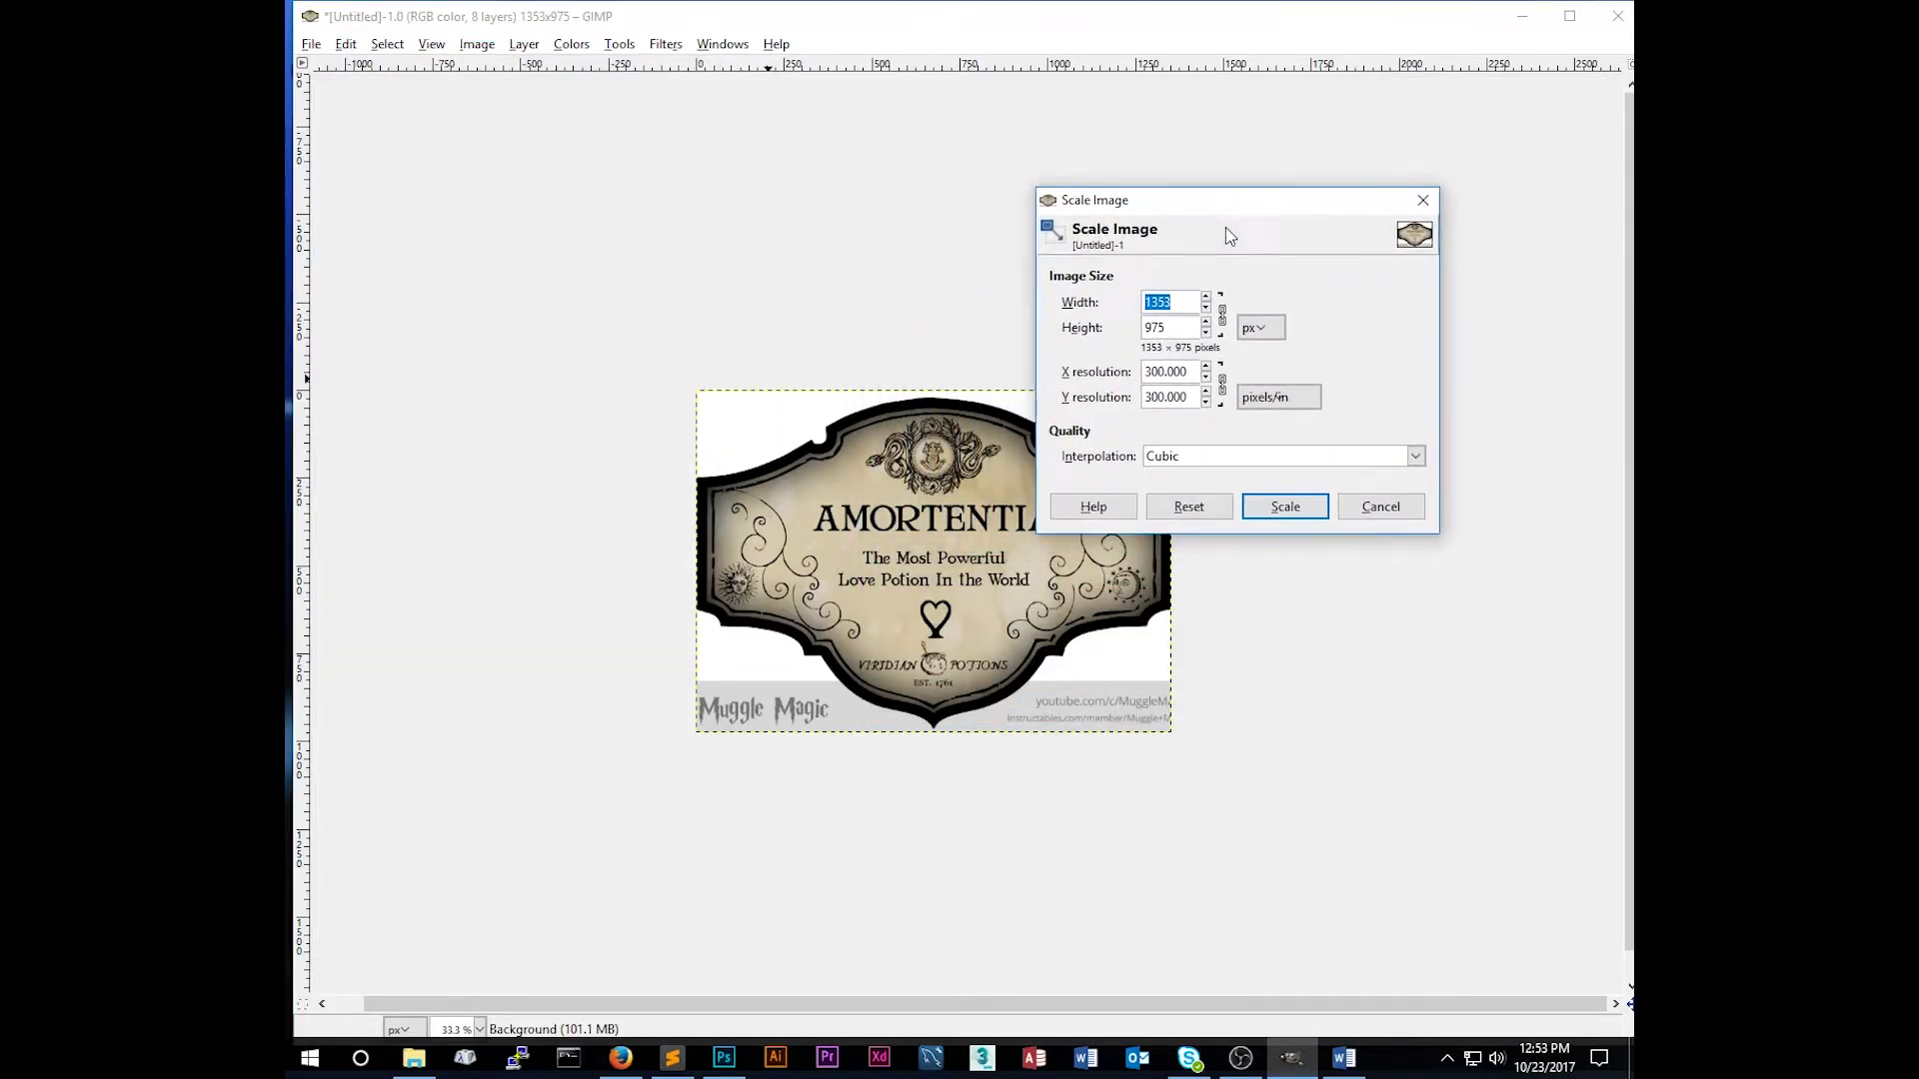
click(1226, 316)
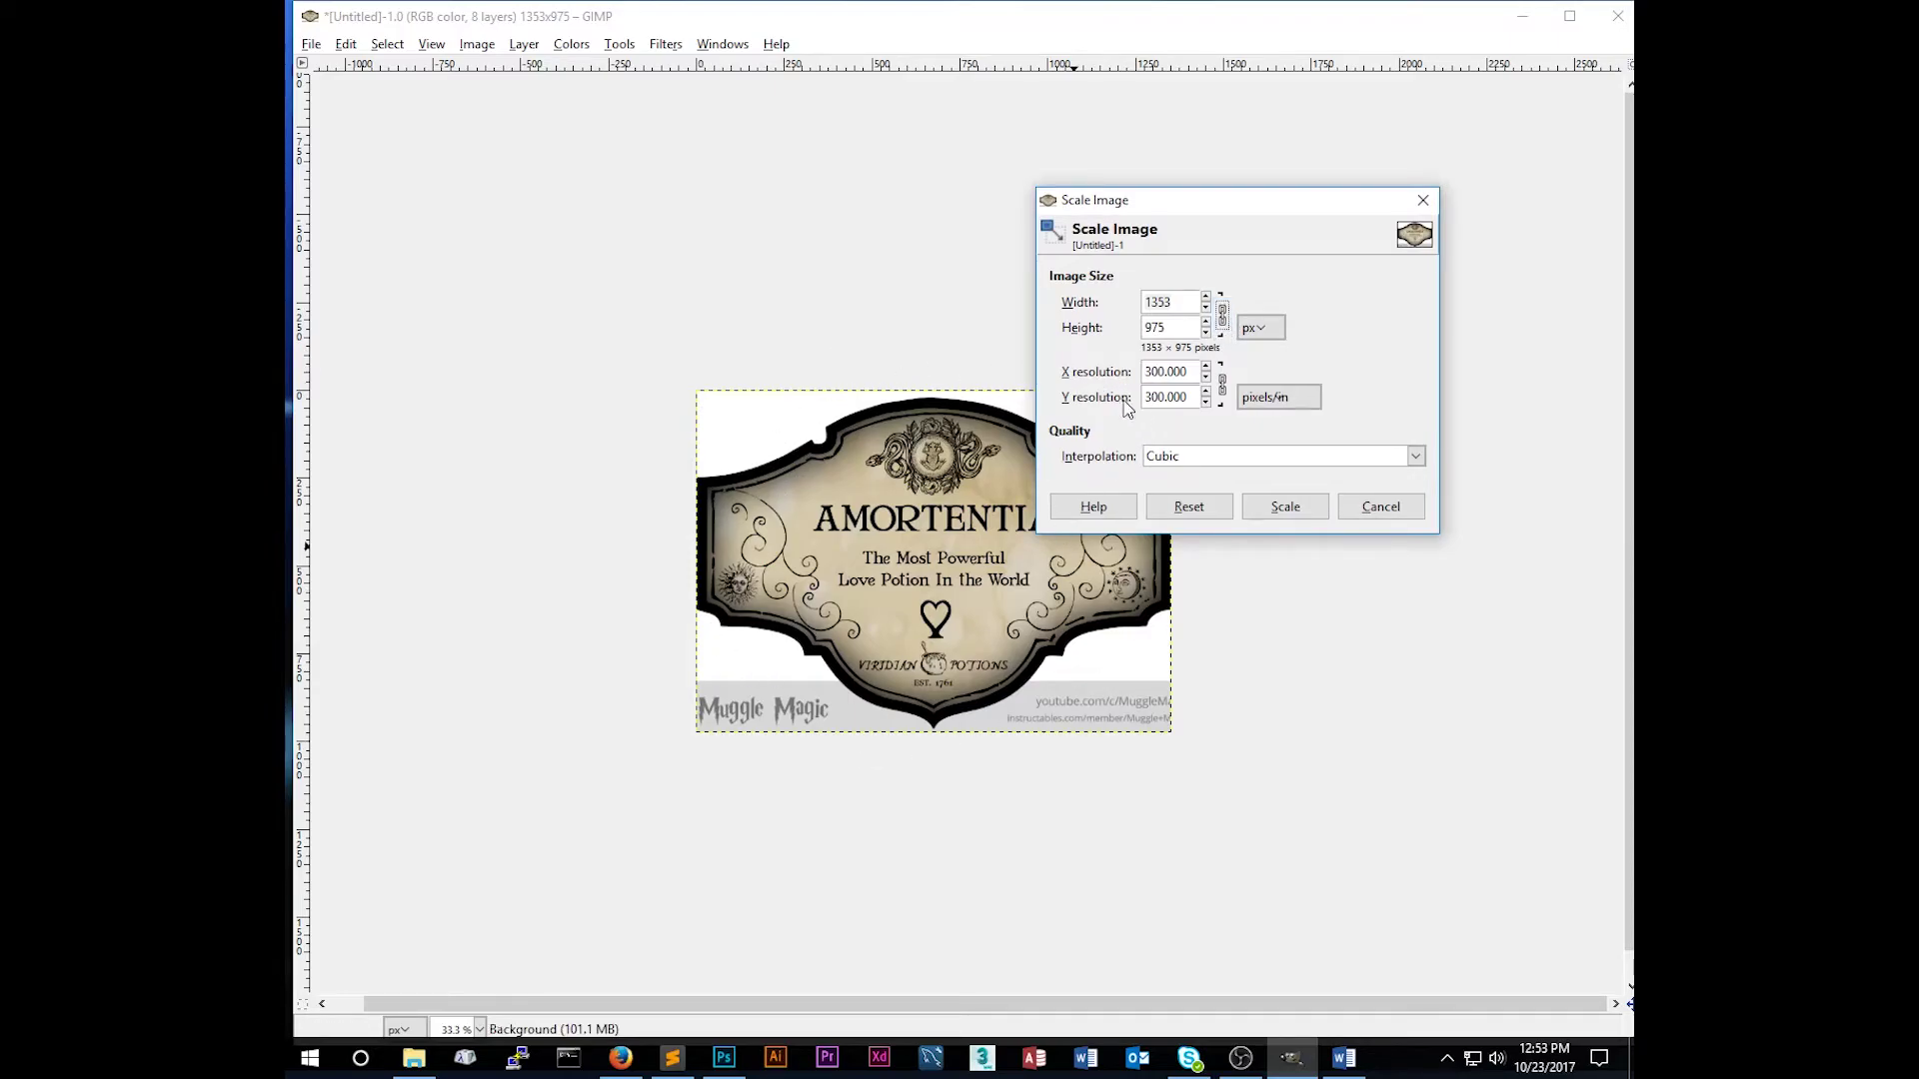
drag(1207, 213, 1306, 188)
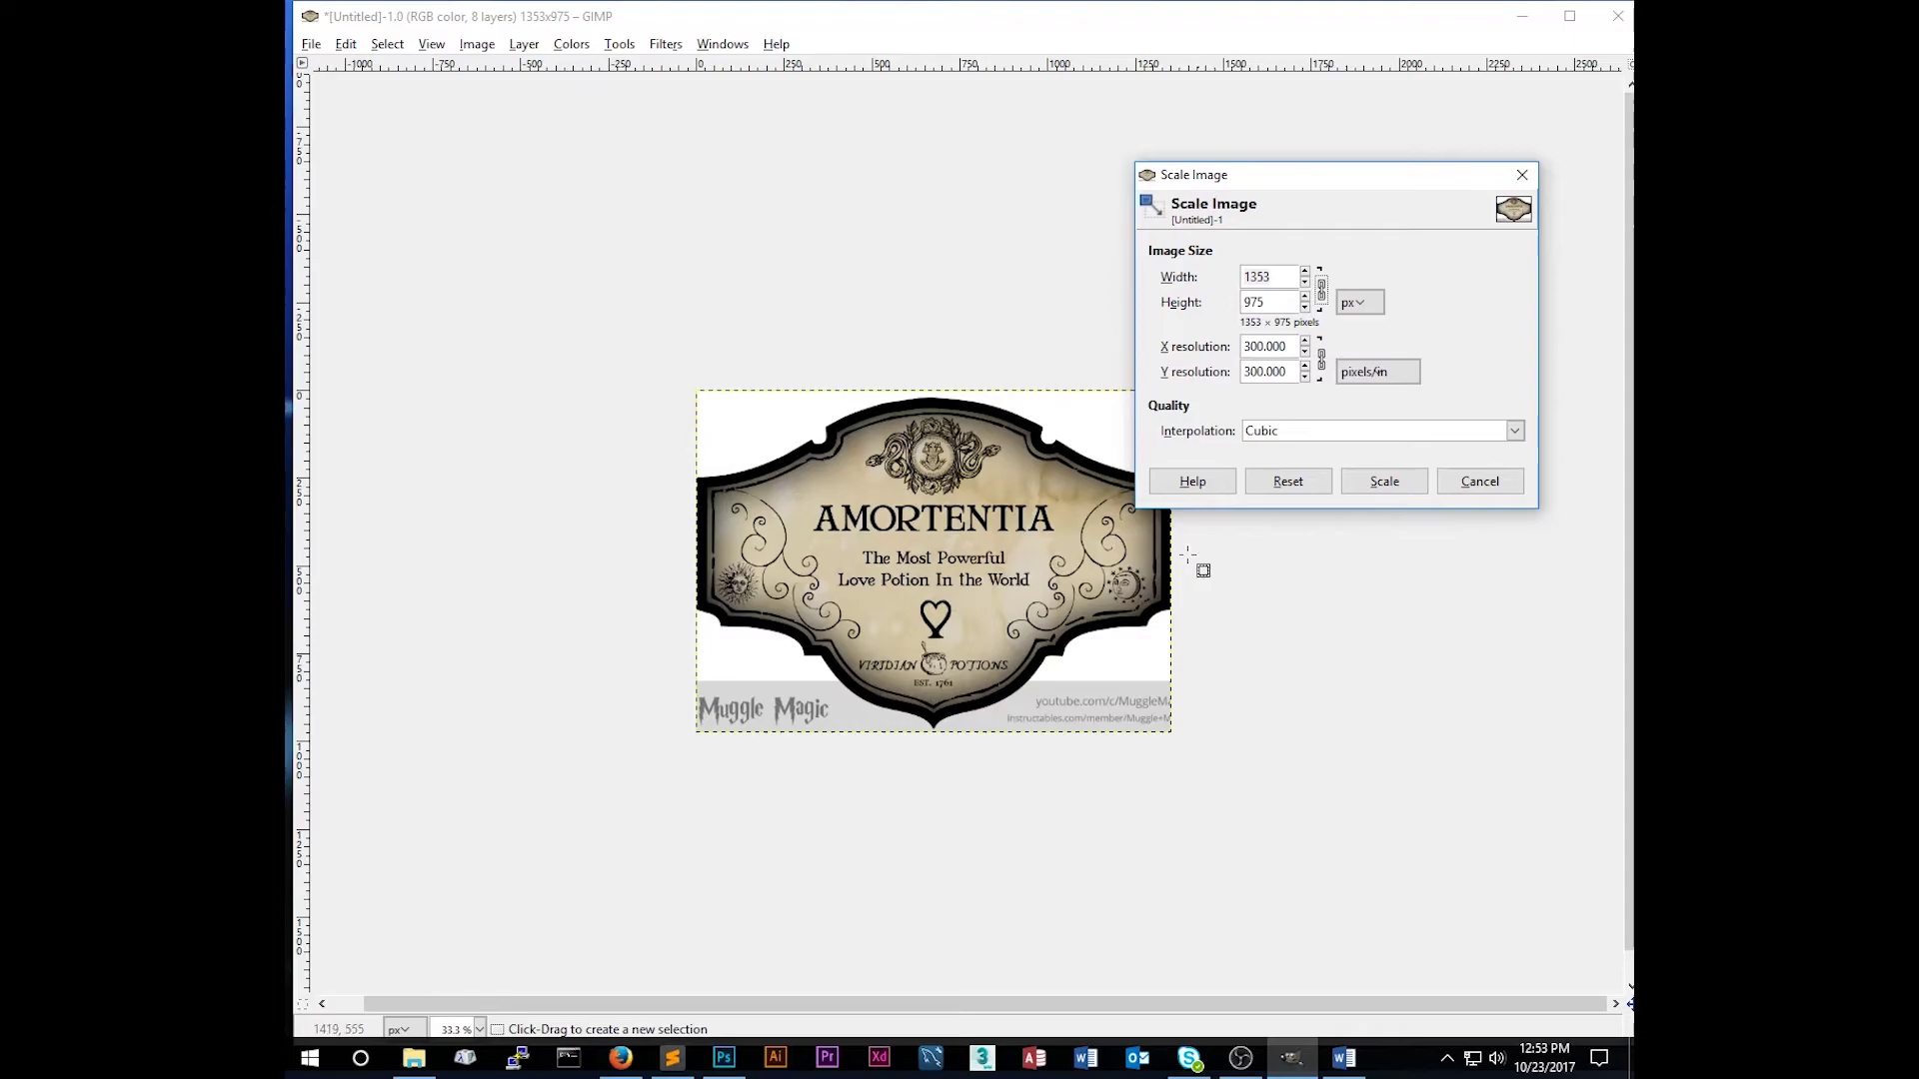
click(1361, 302)
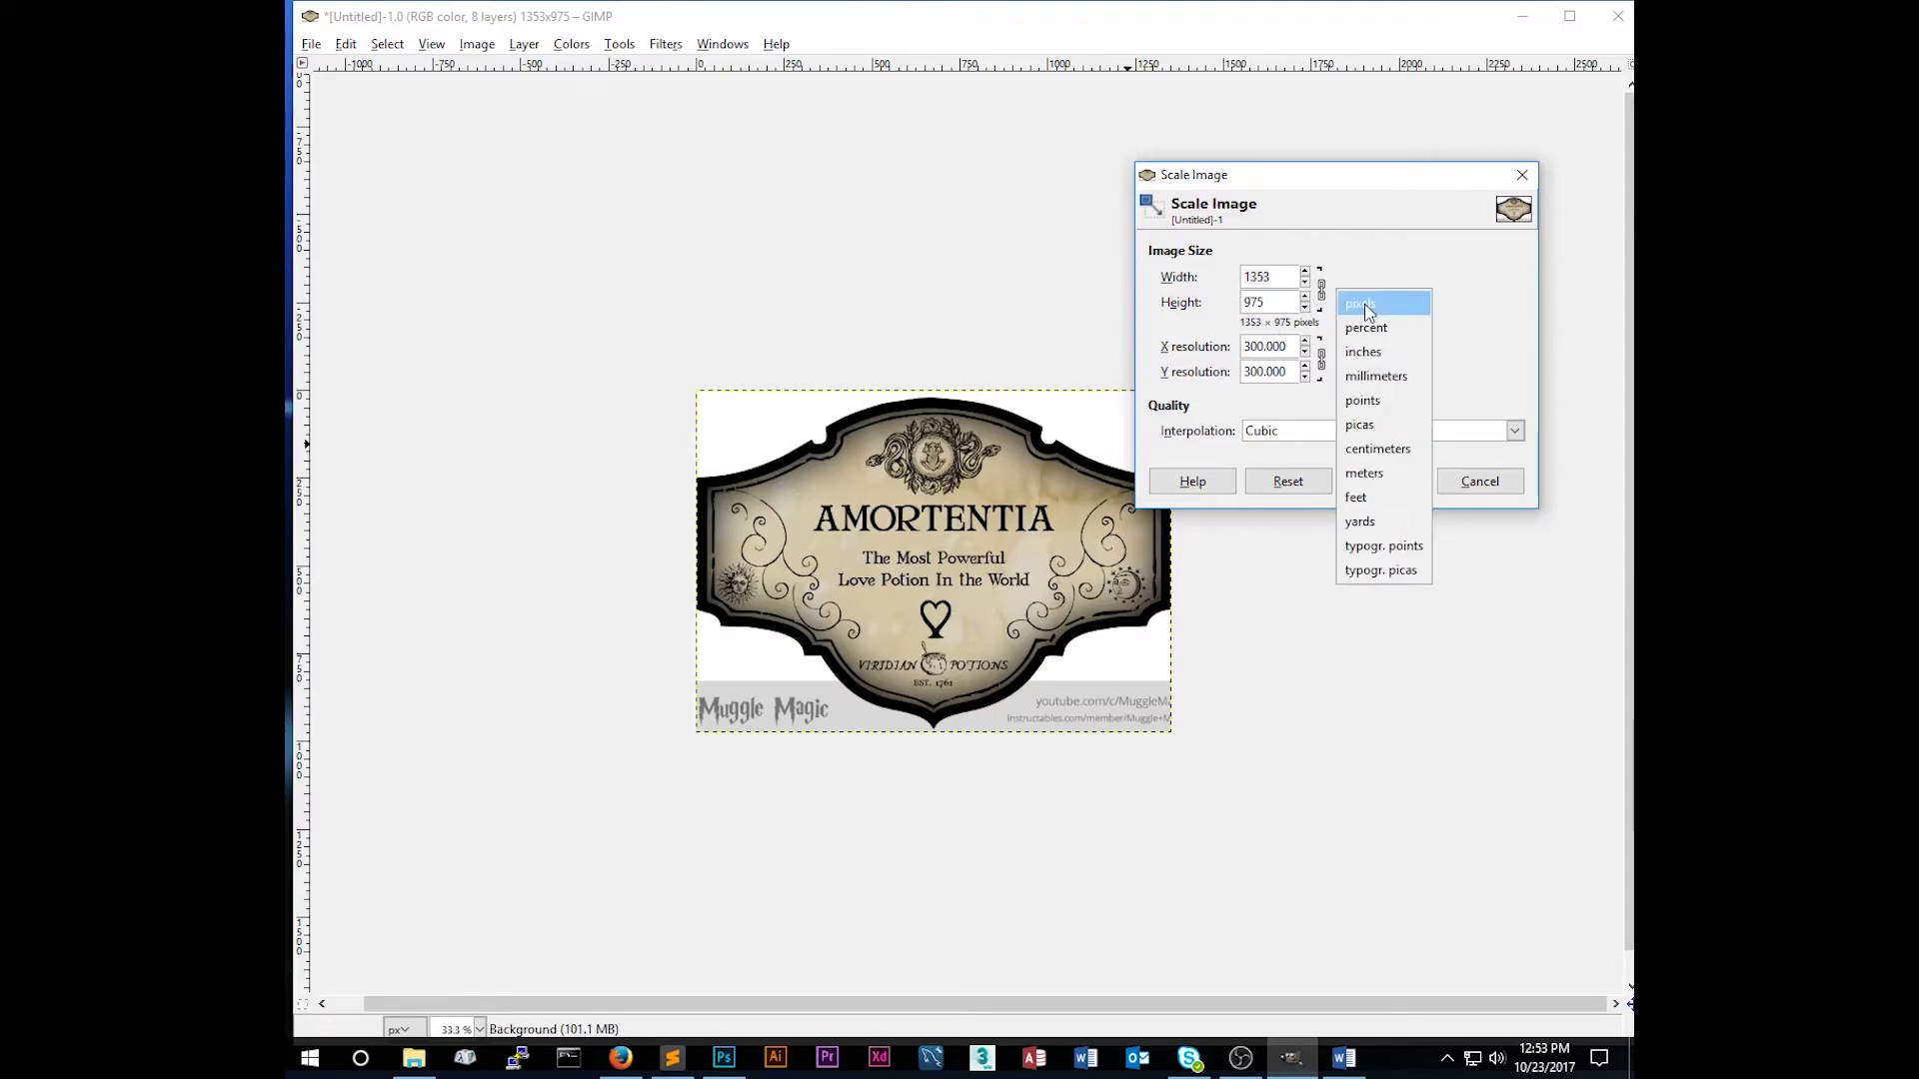
click(1385, 354)
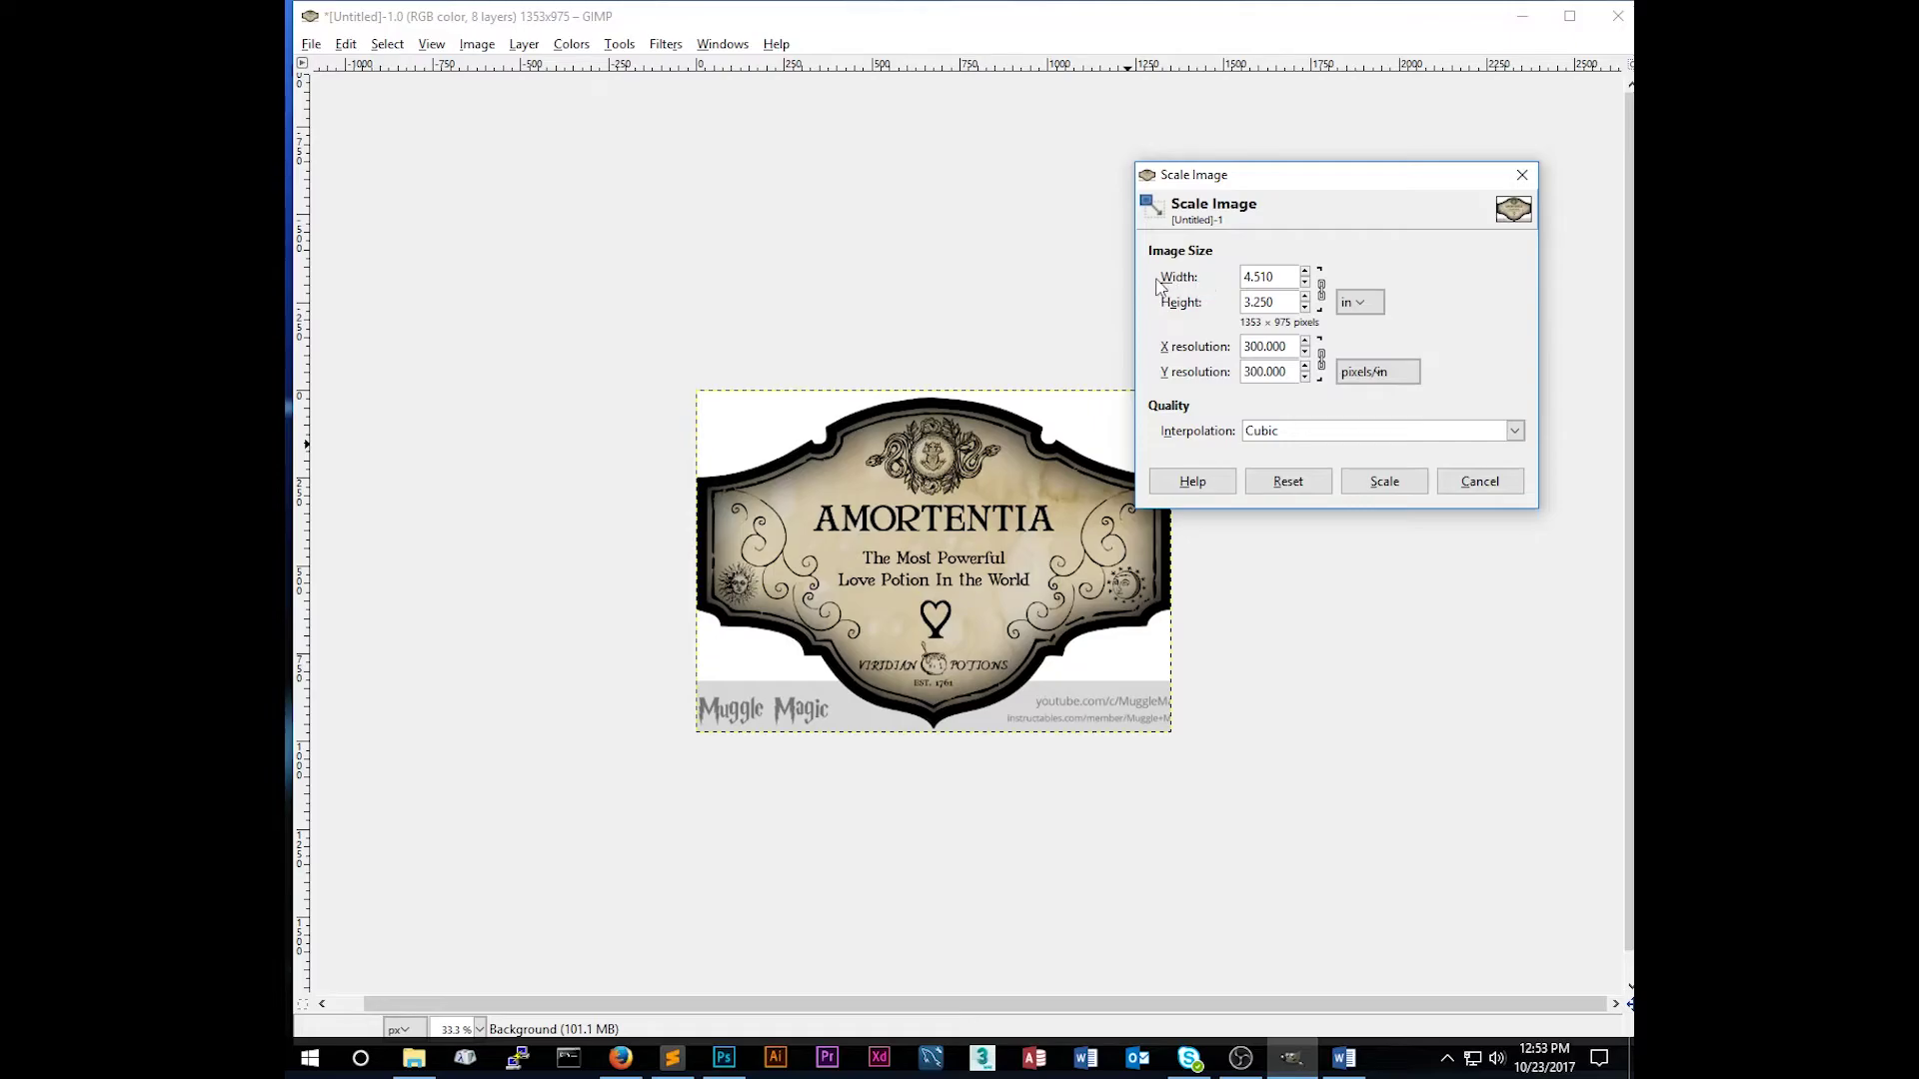
Step: Set the width to 2.5 inches at 300 pixels/in and scale the label to 750×540
drag(1248, 280, 1281, 277)
text(2.5)
click(1297, 302)
double_click(1267, 347)
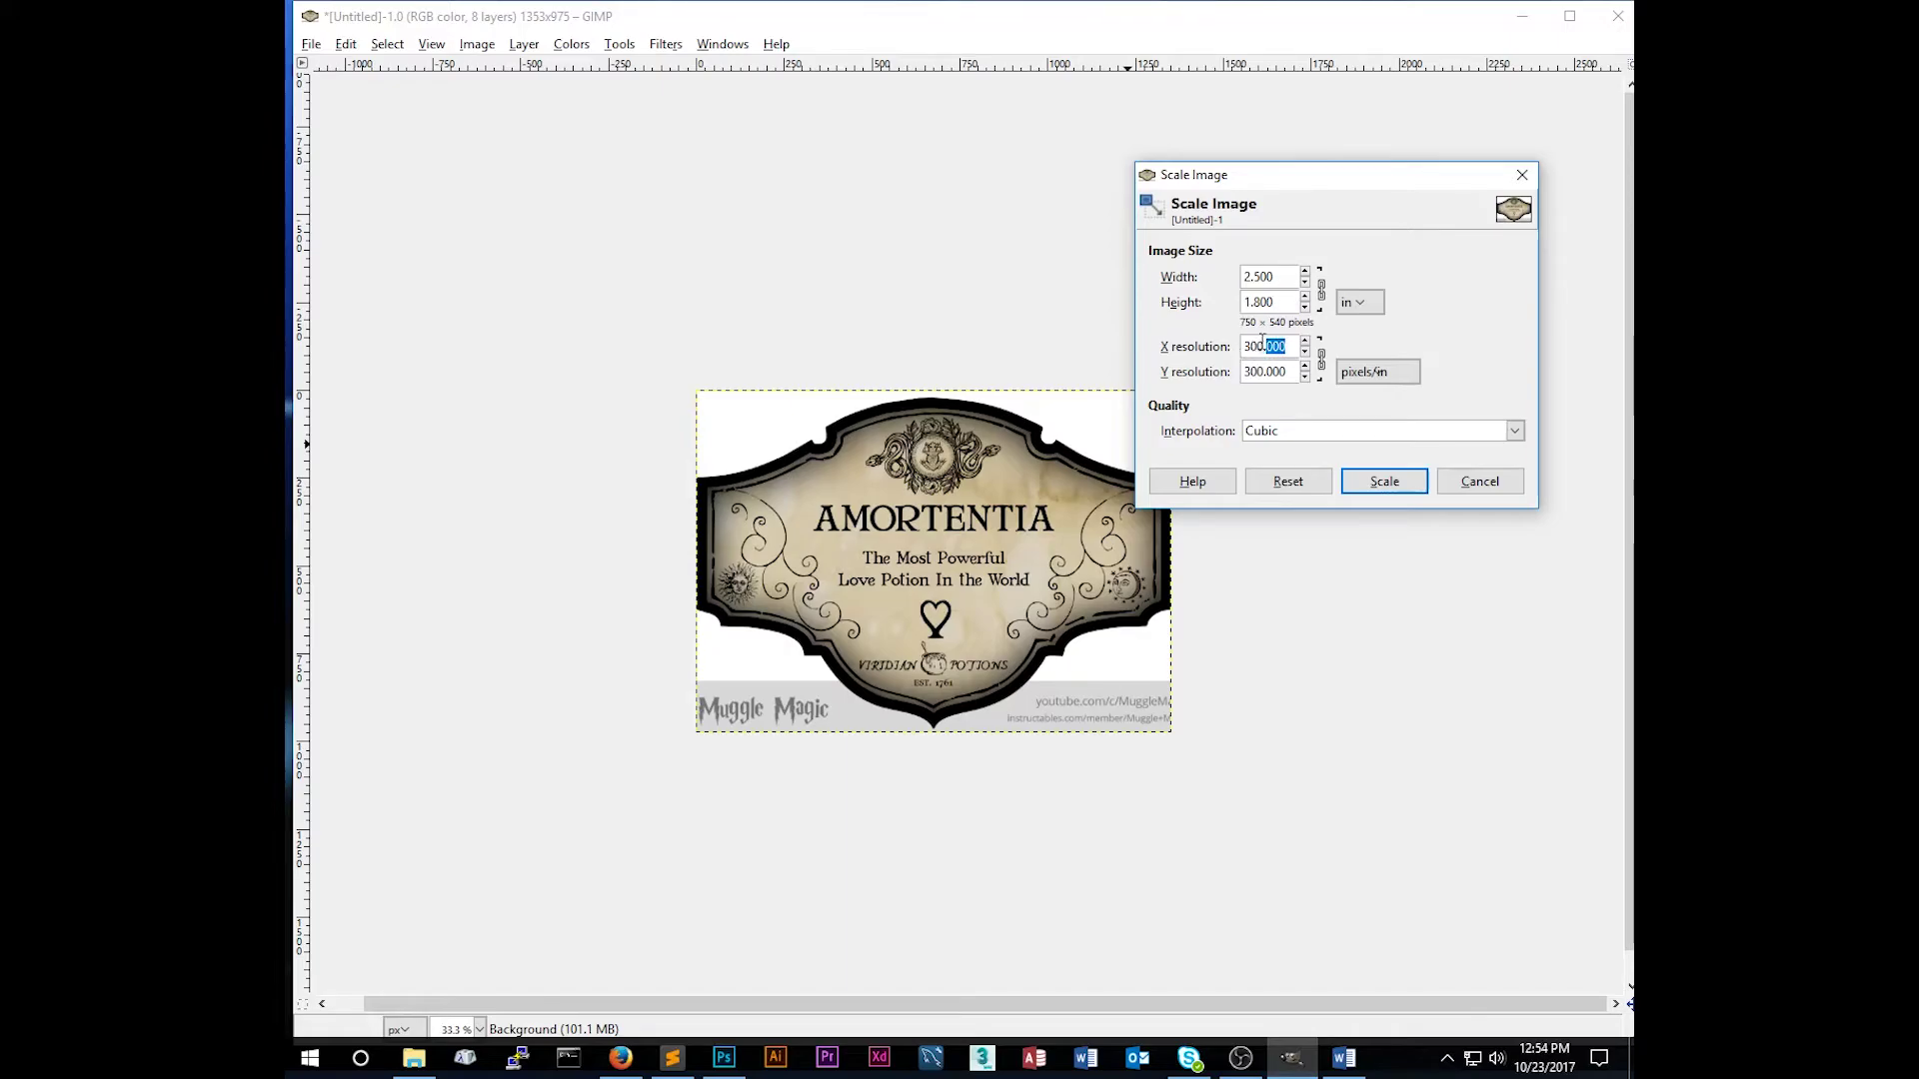
click(1265, 346)
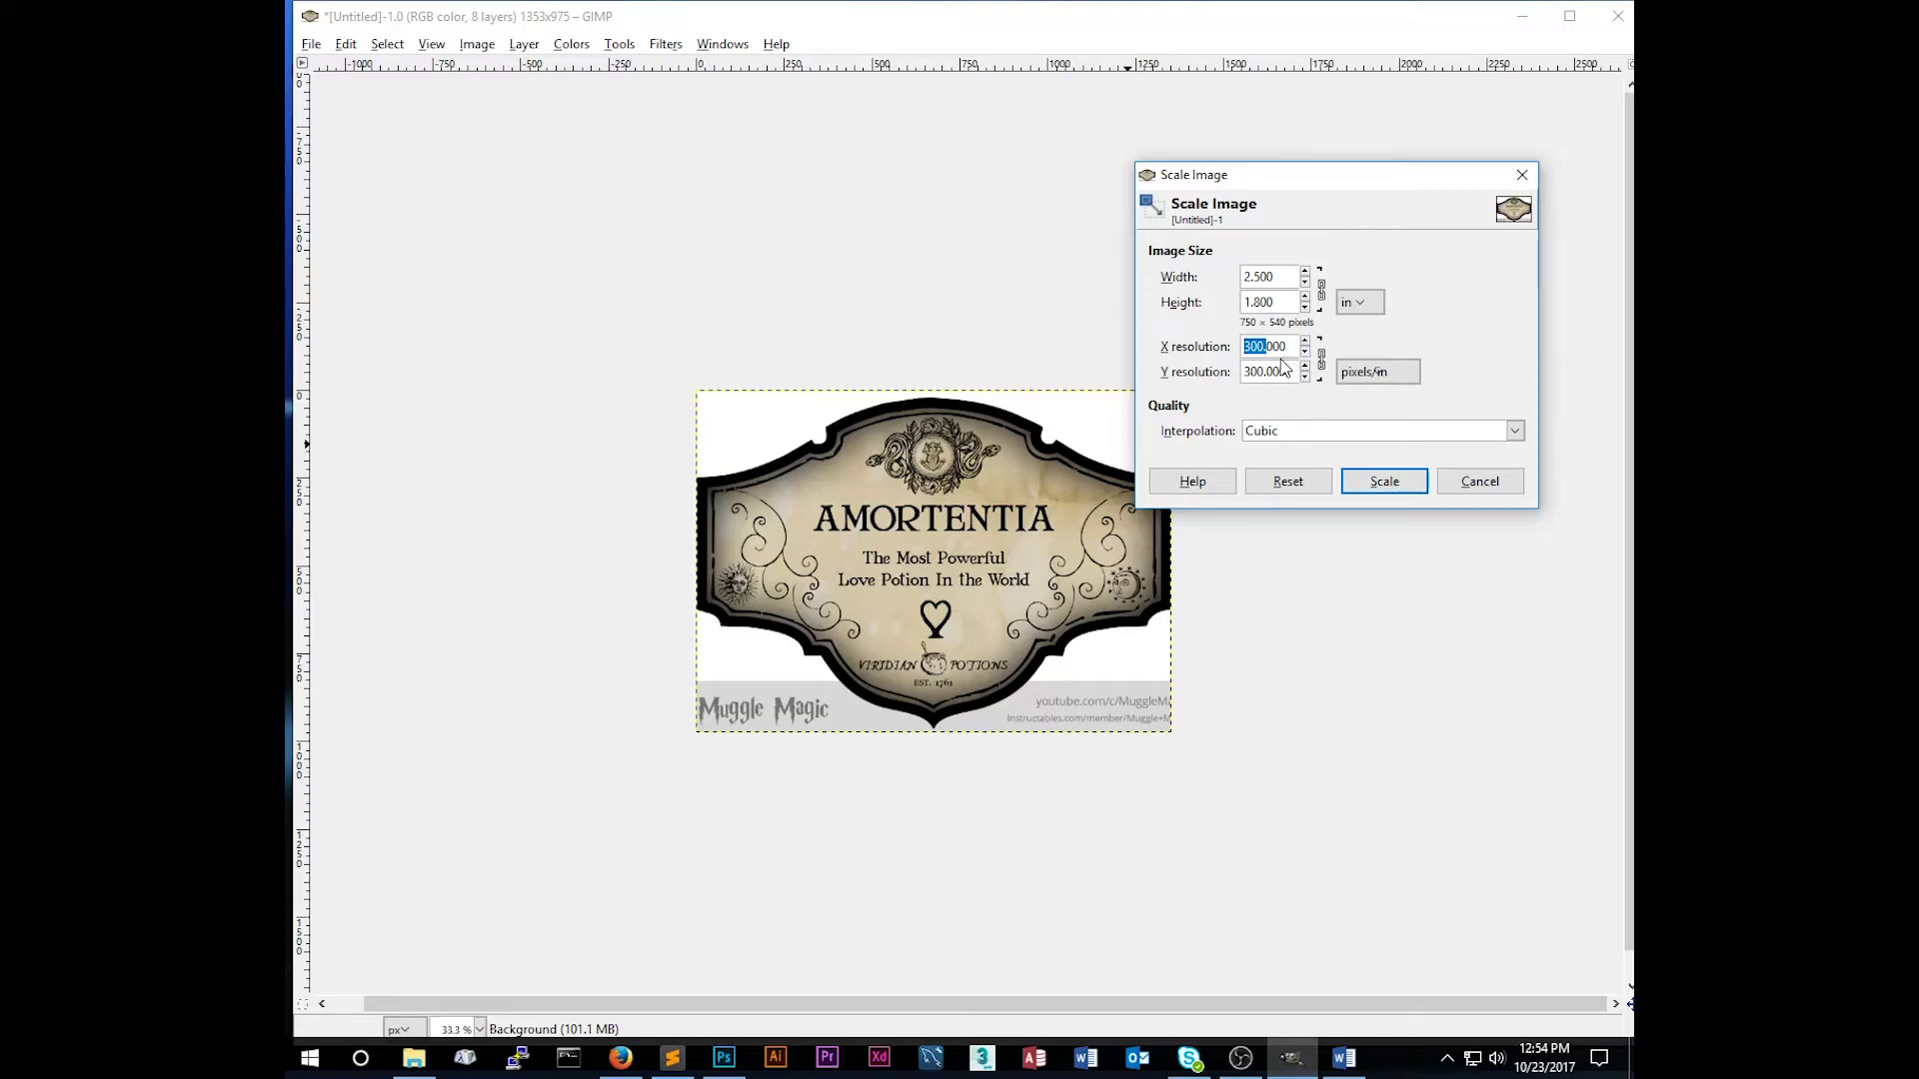
drag(1263, 347, 1253, 347)
click(1383, 482)
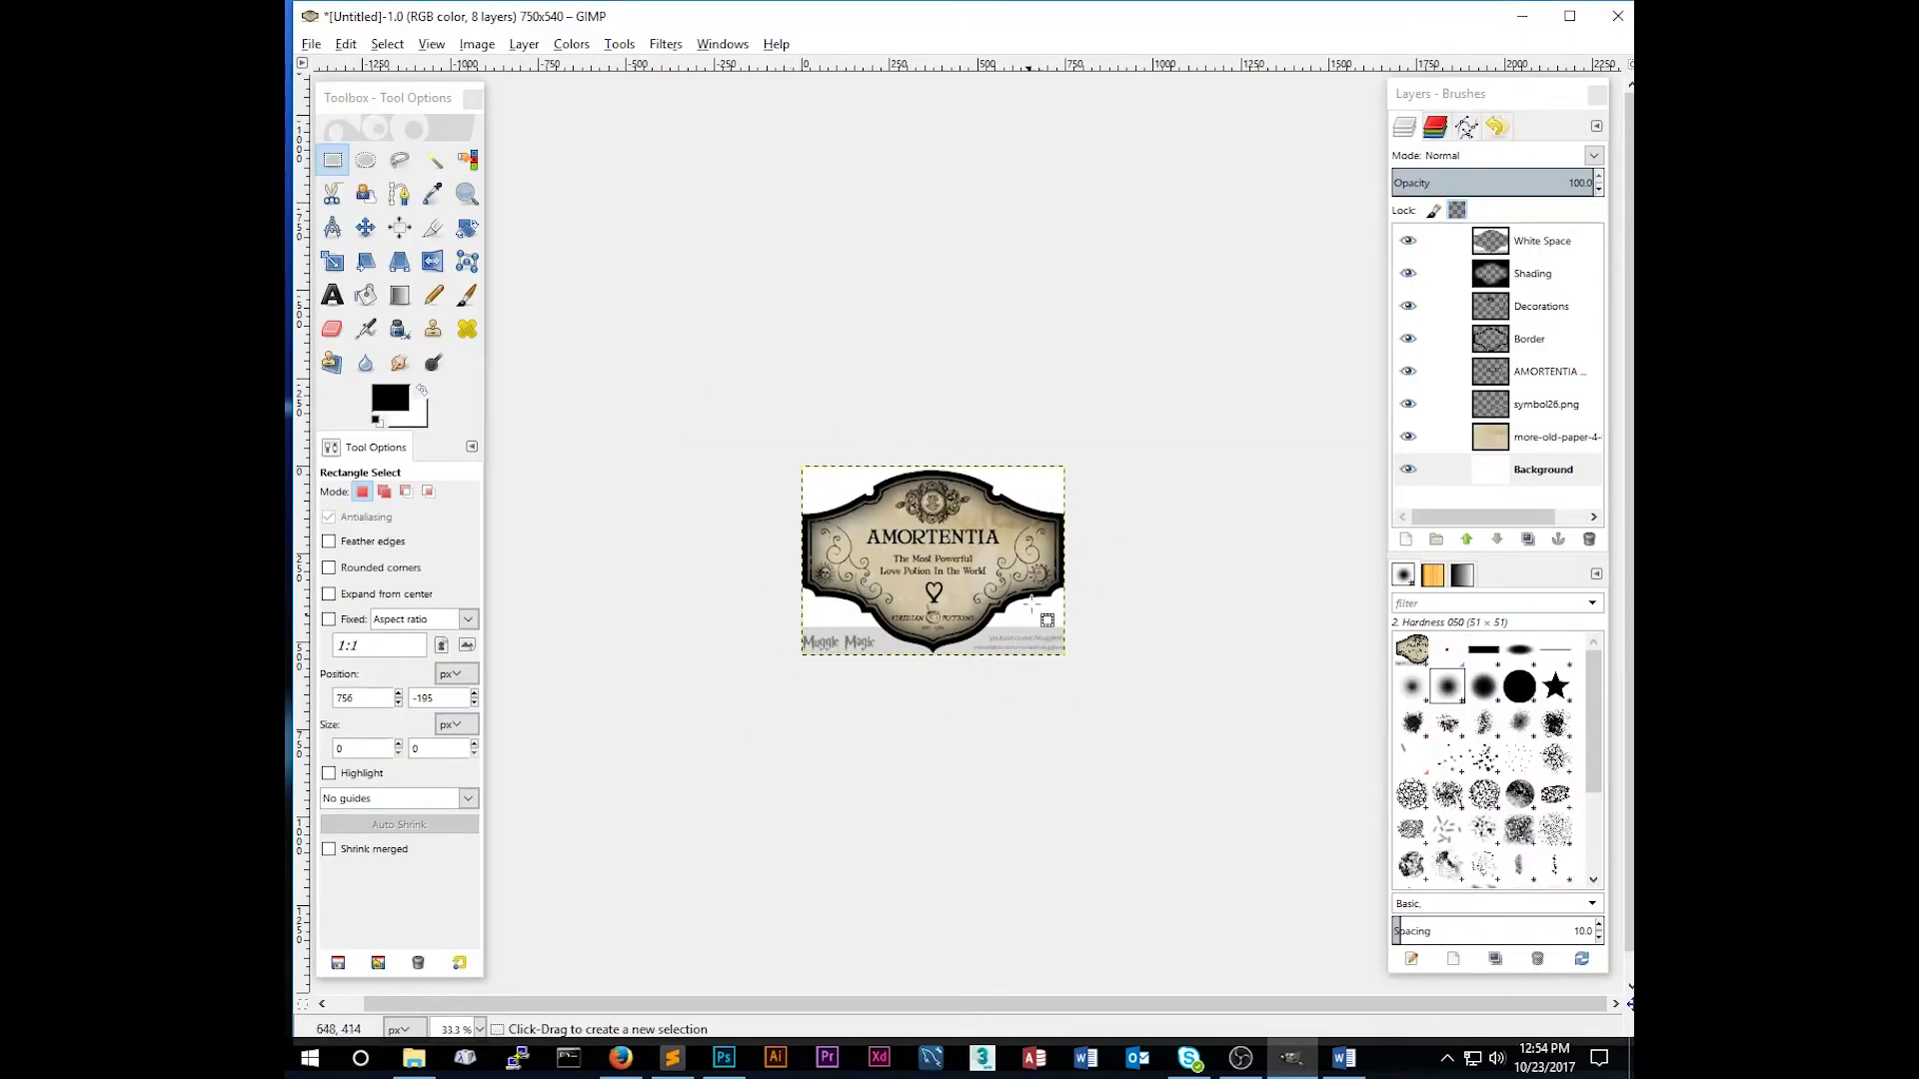
Step: Start a new image sized in inches with a width of 8.5
click(311, 45)
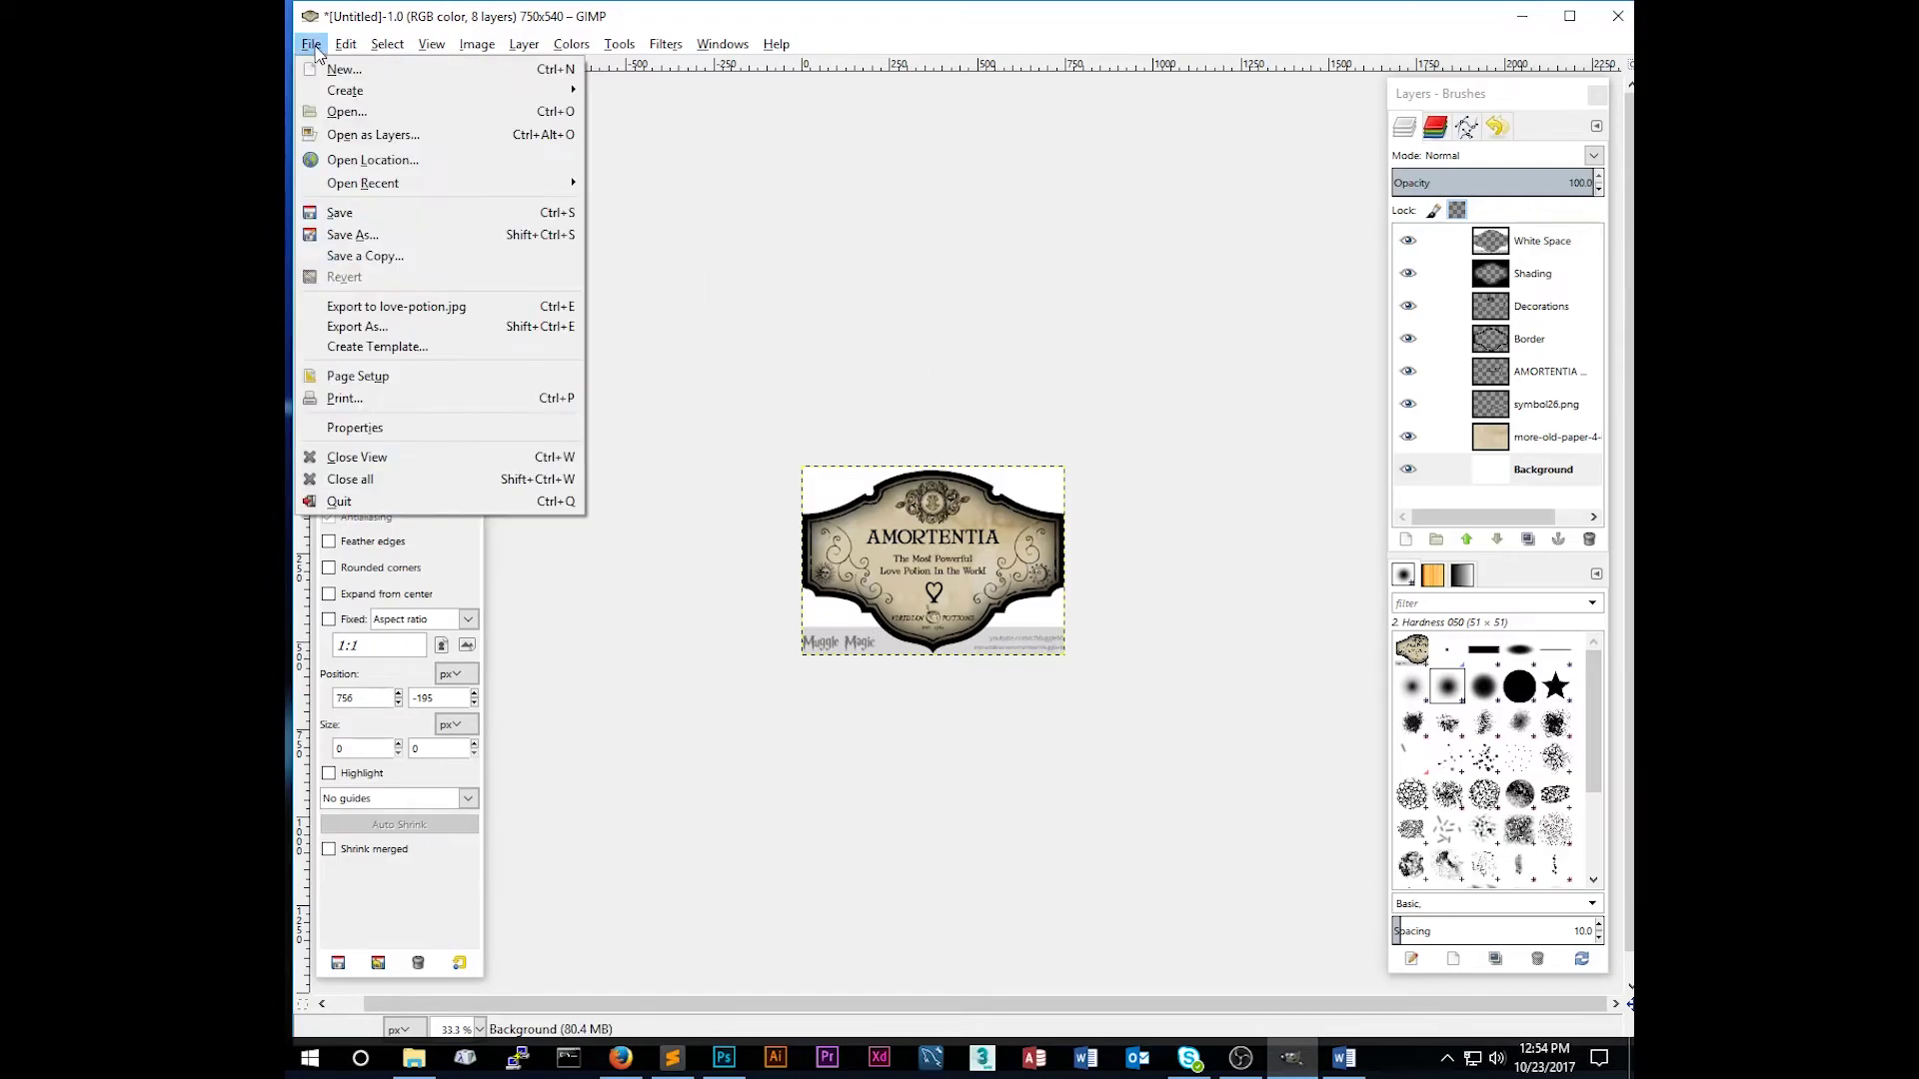
click(315, 70)
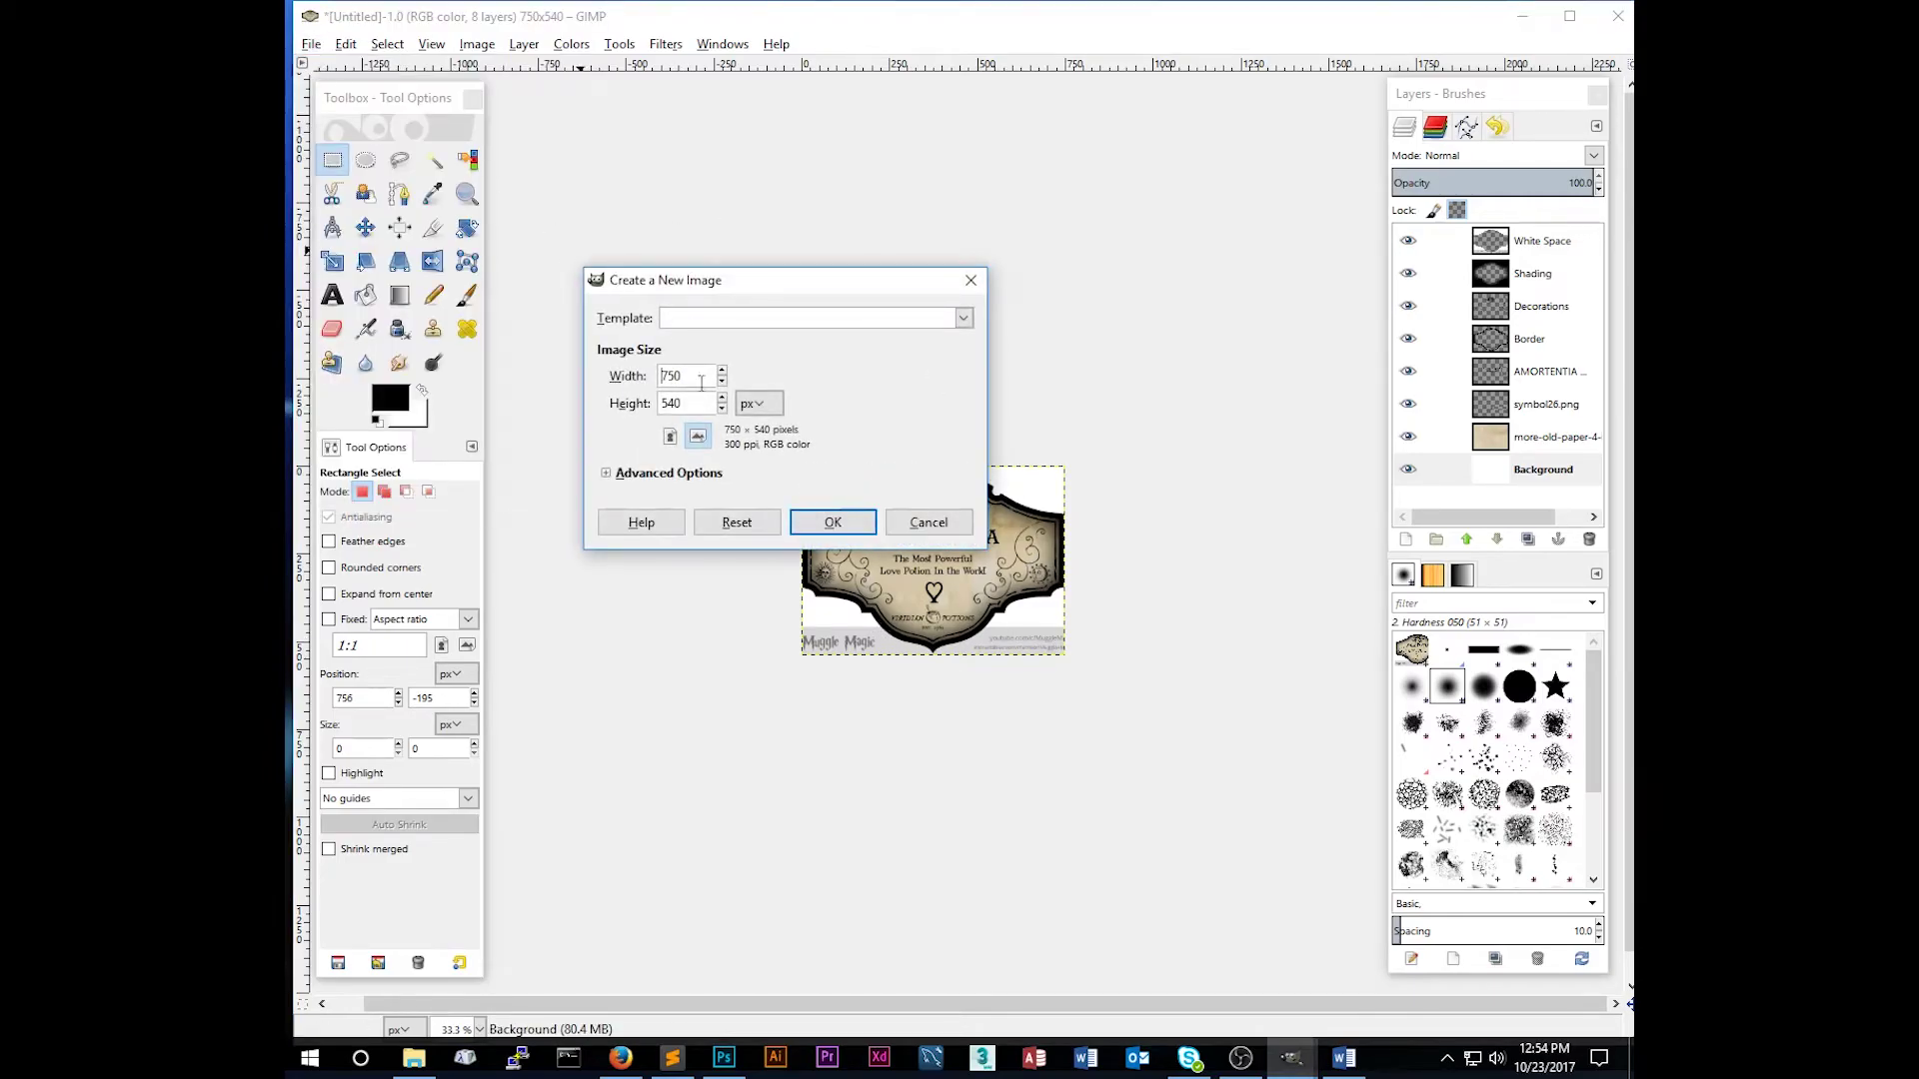
click(760, 404)
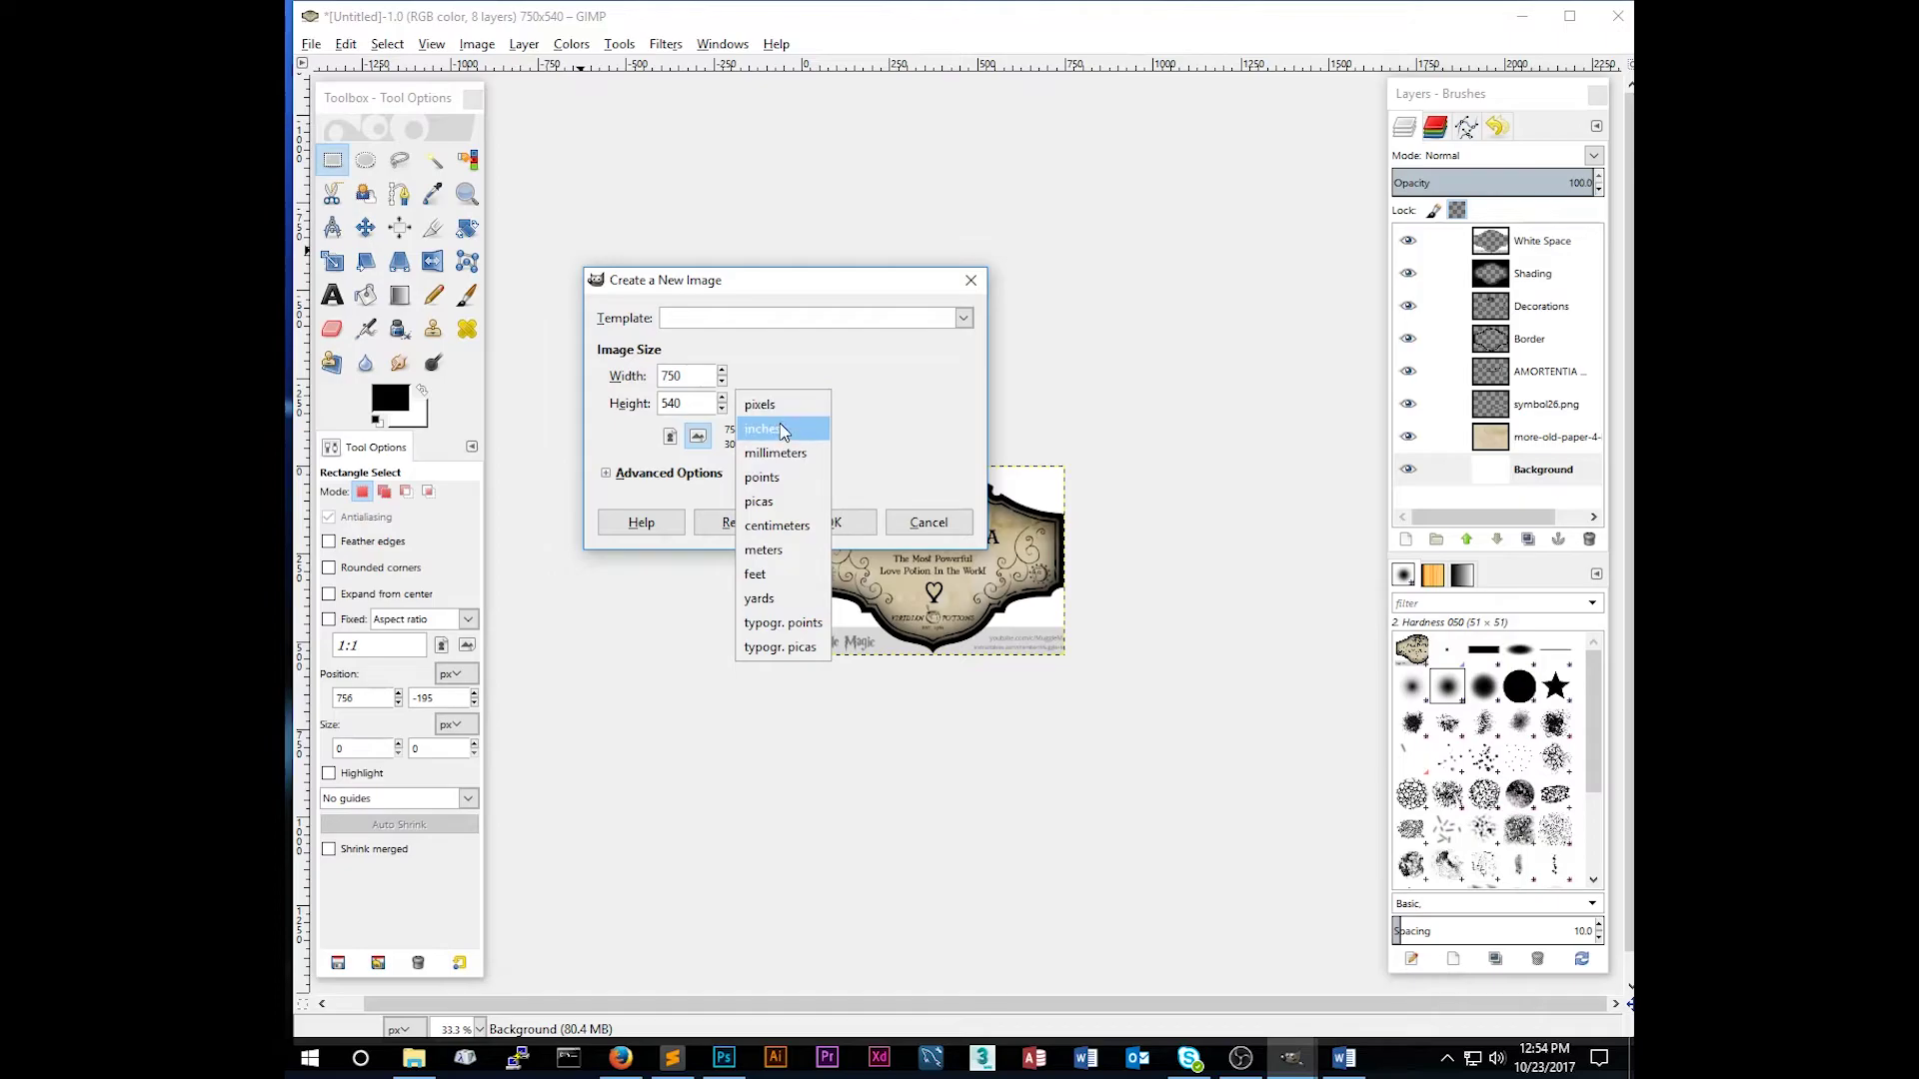
click(763, 429)
double_click(690, 374)
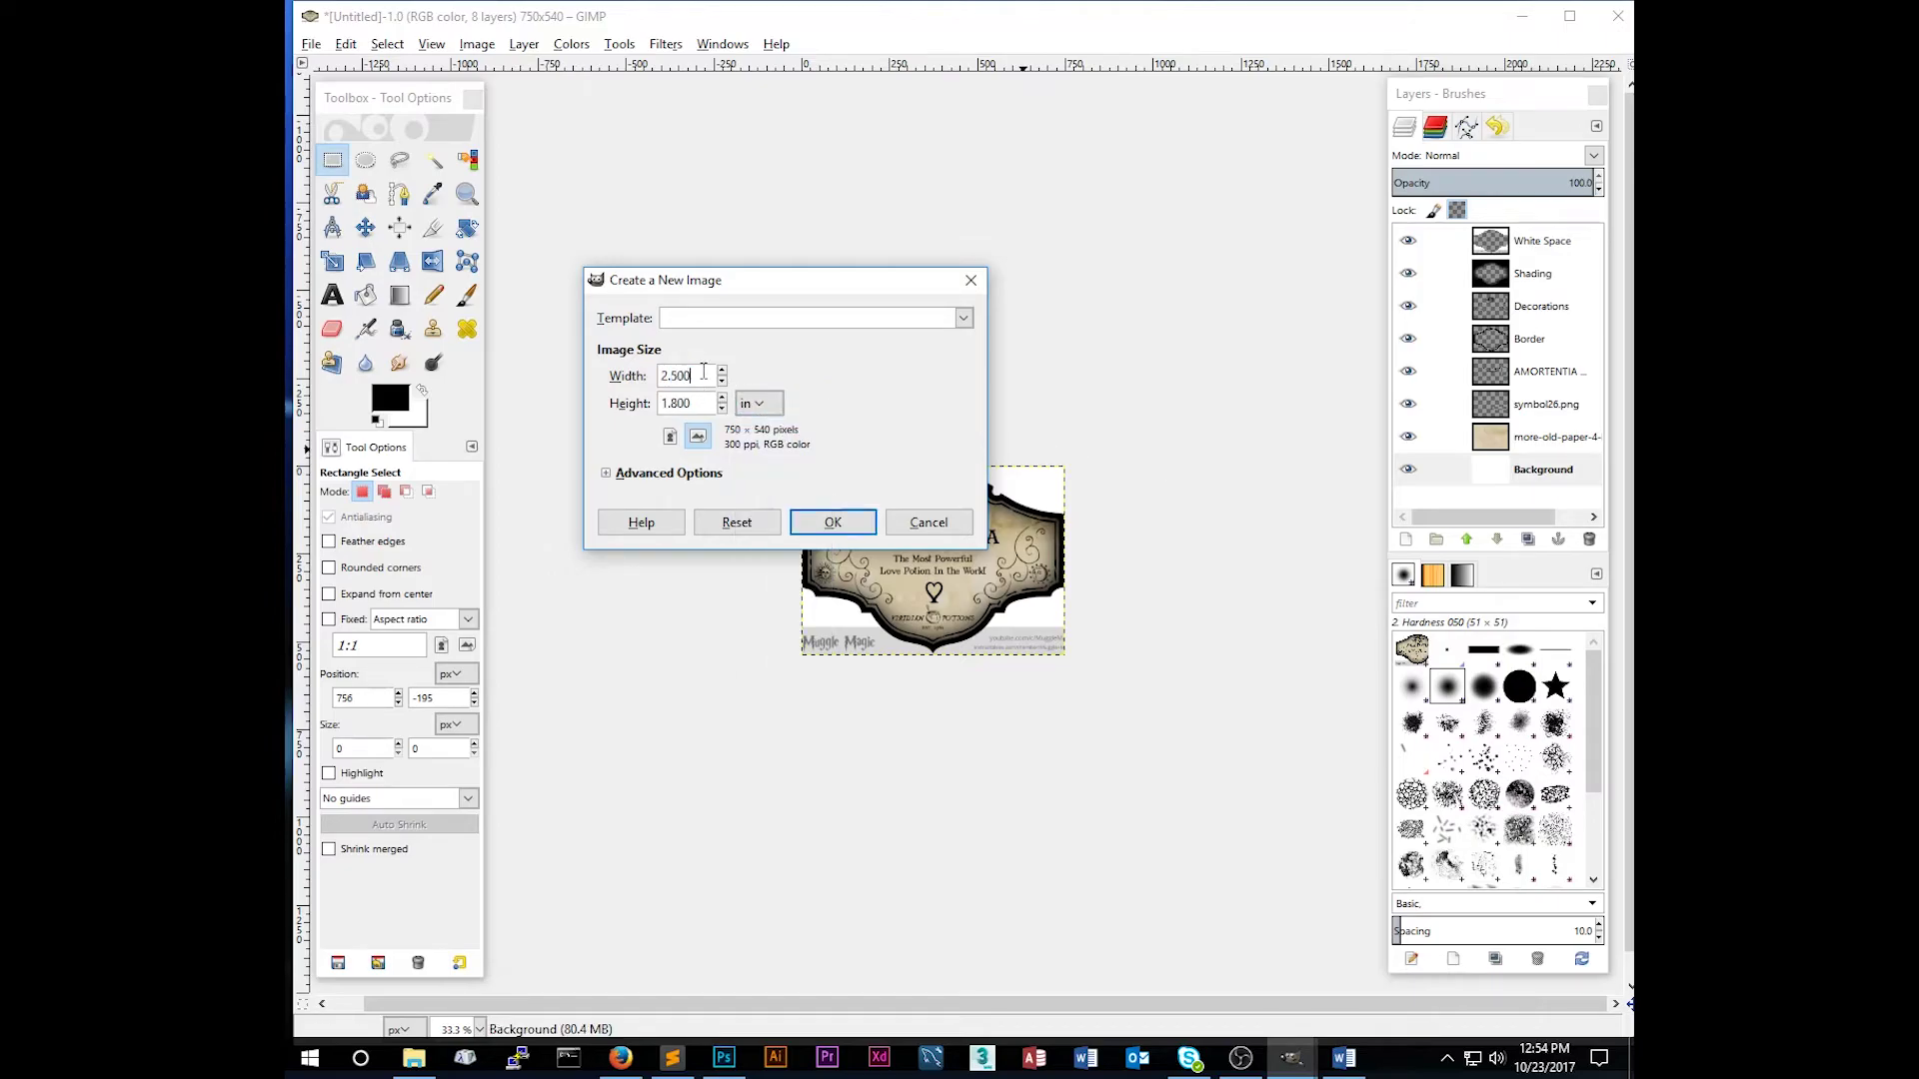
triple_click(704, 378)
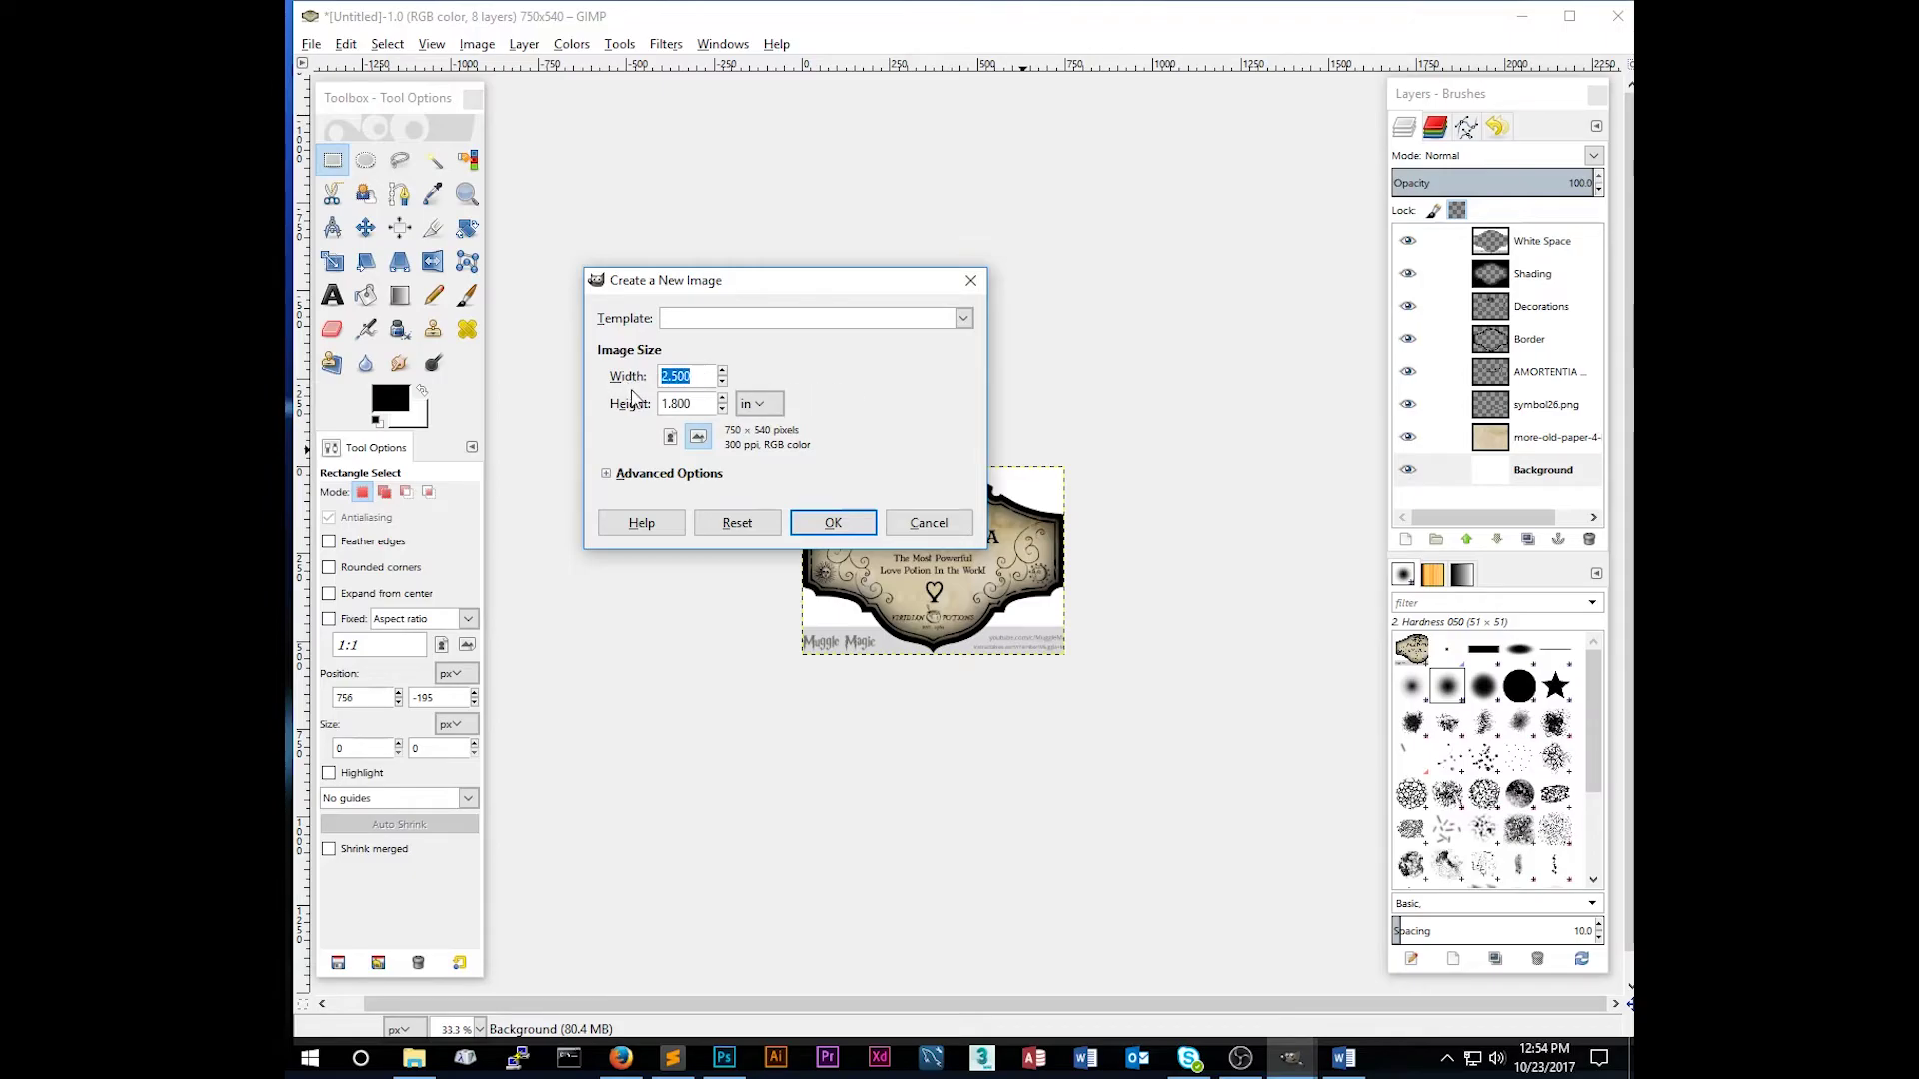
text(8.5)
key(Tab)
Step: Confirm 300 pixels/in, create the 8.5×11 inch page, and enlarge its window
click(648, 475)
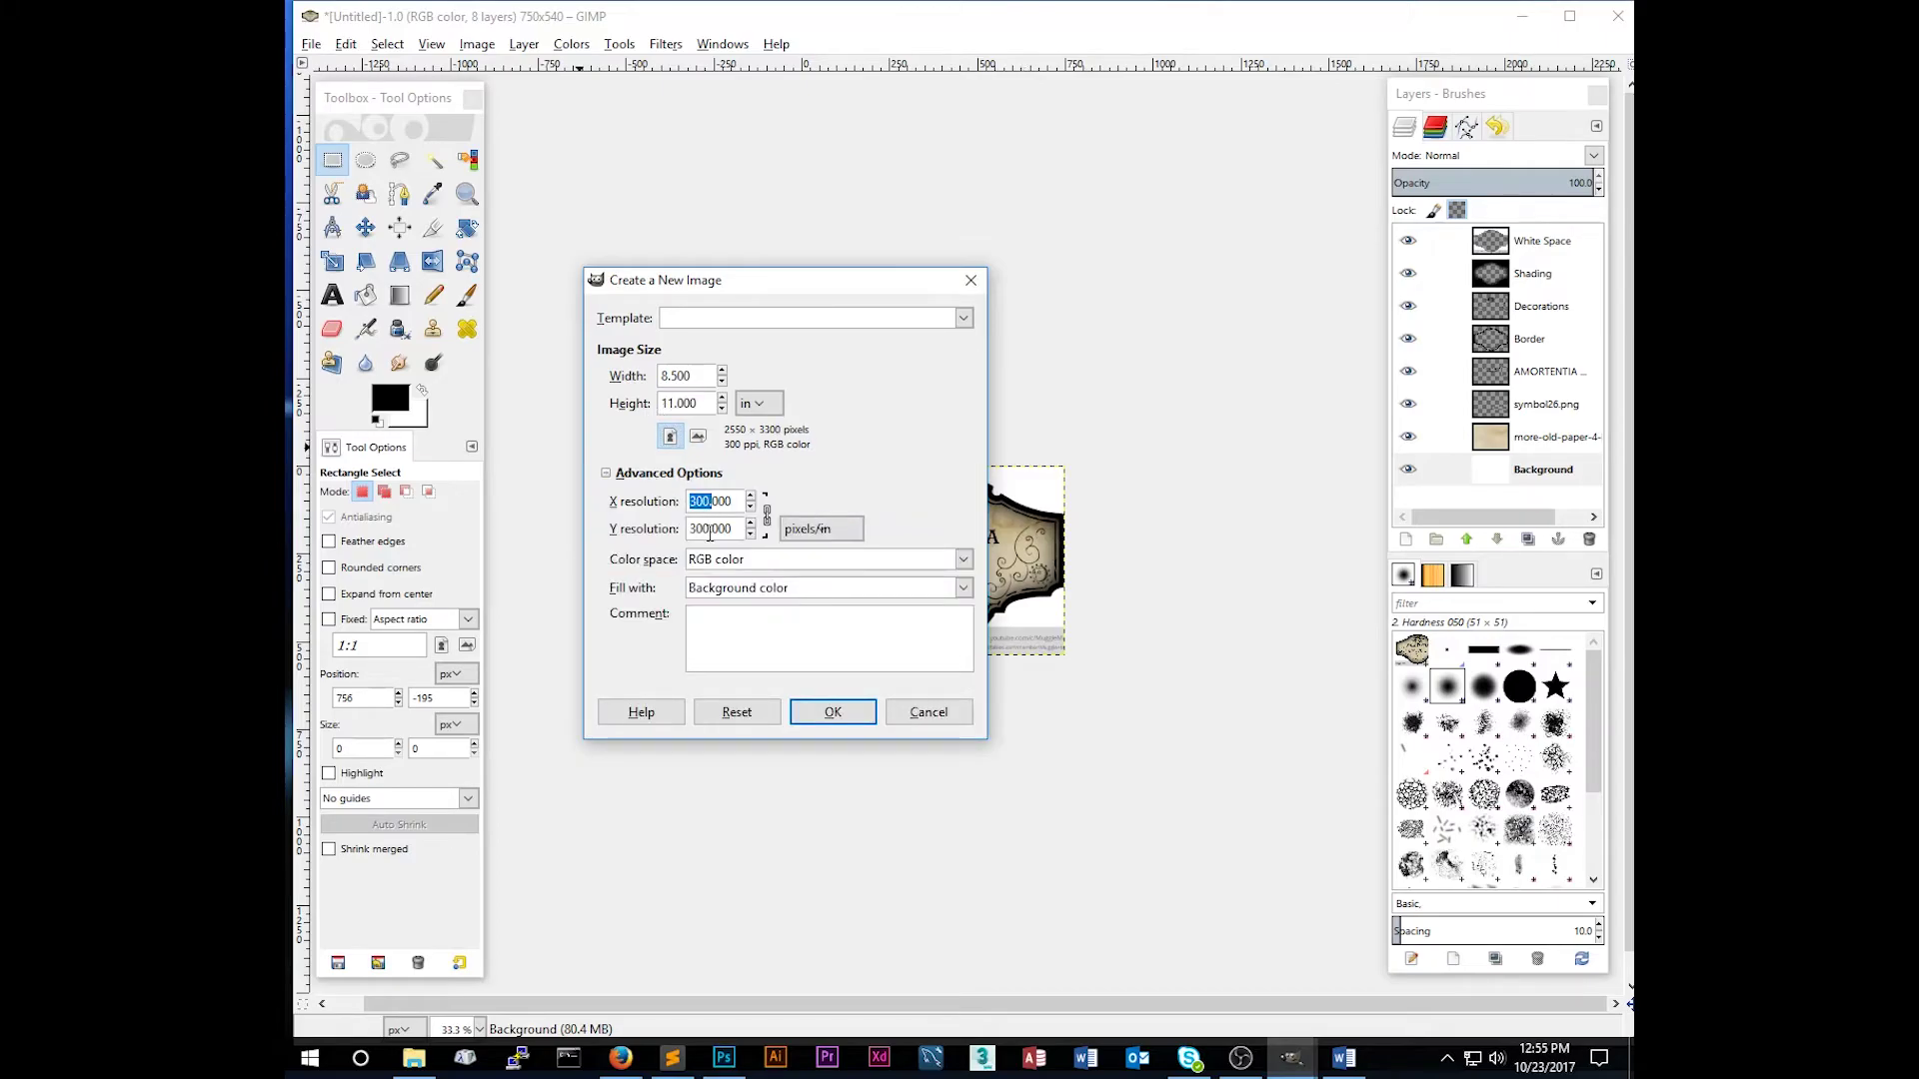
click(701, 501)
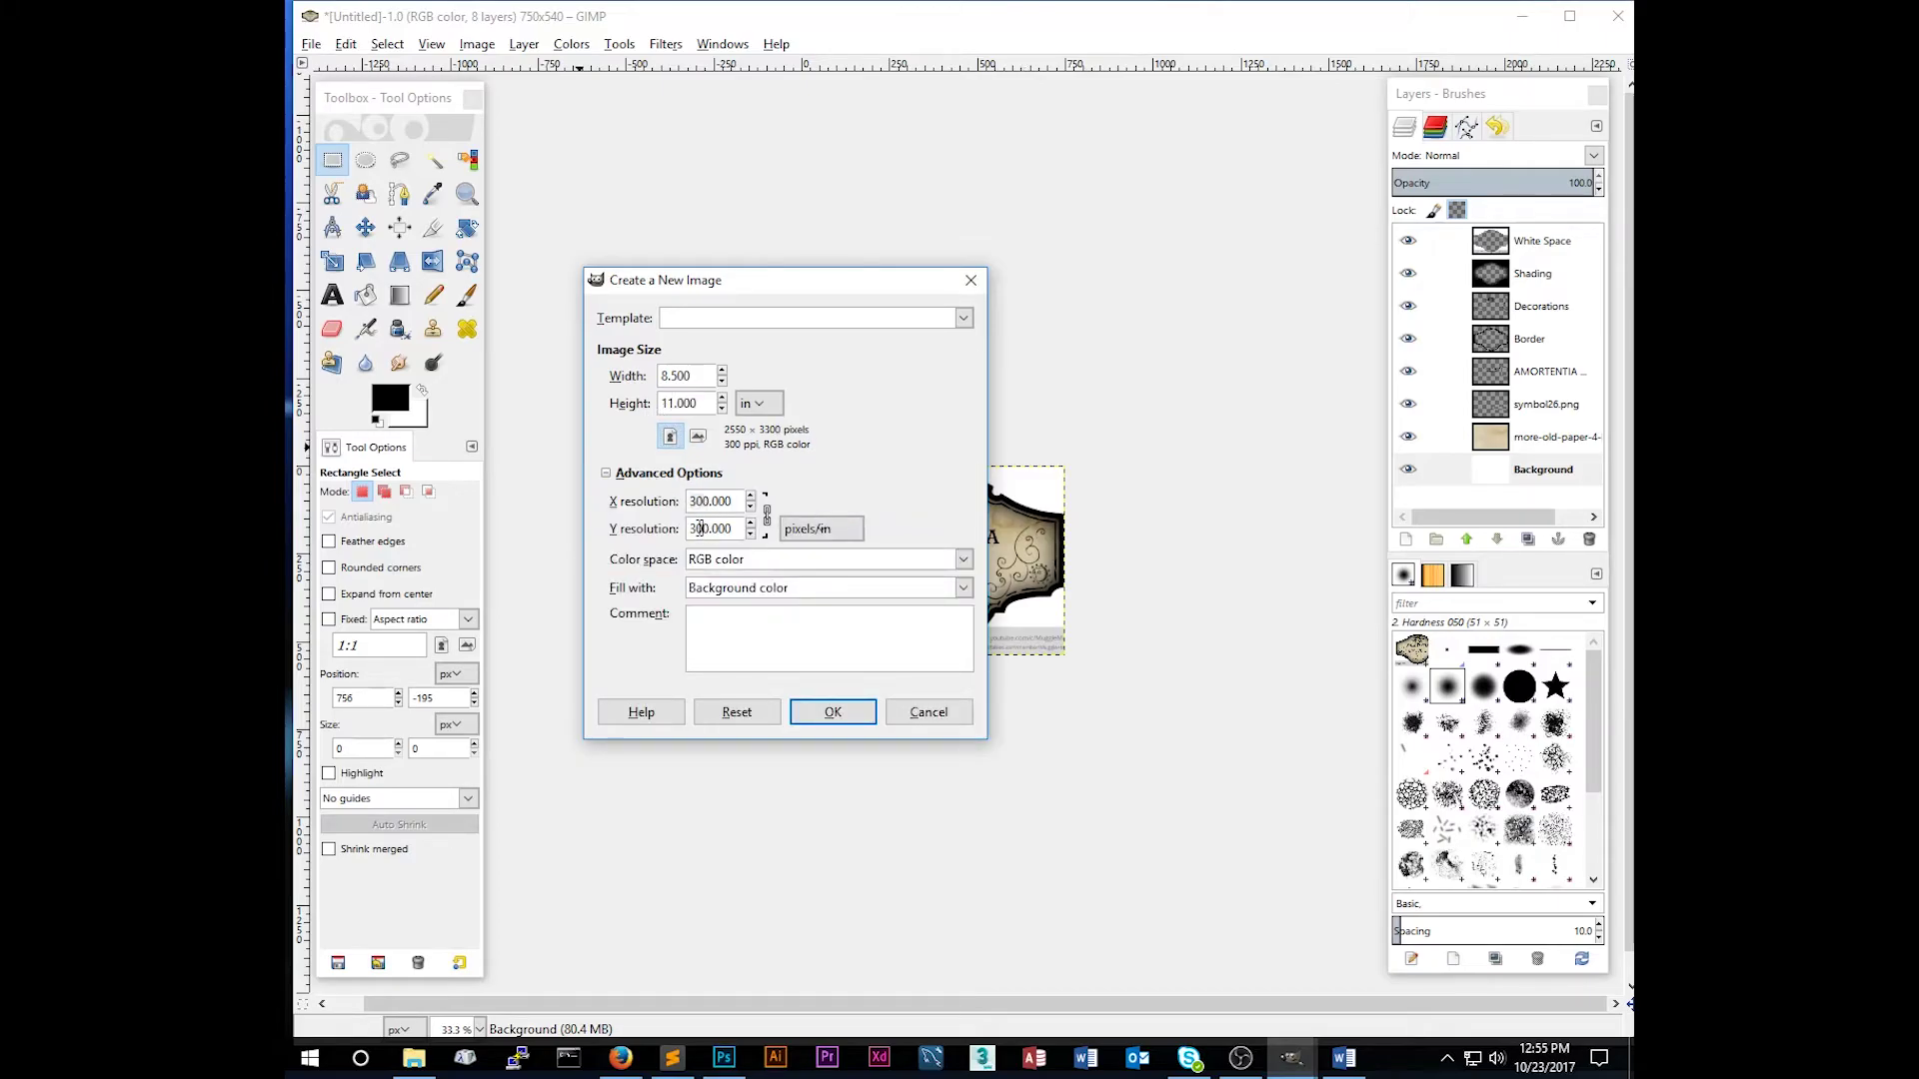
click(829, 712)
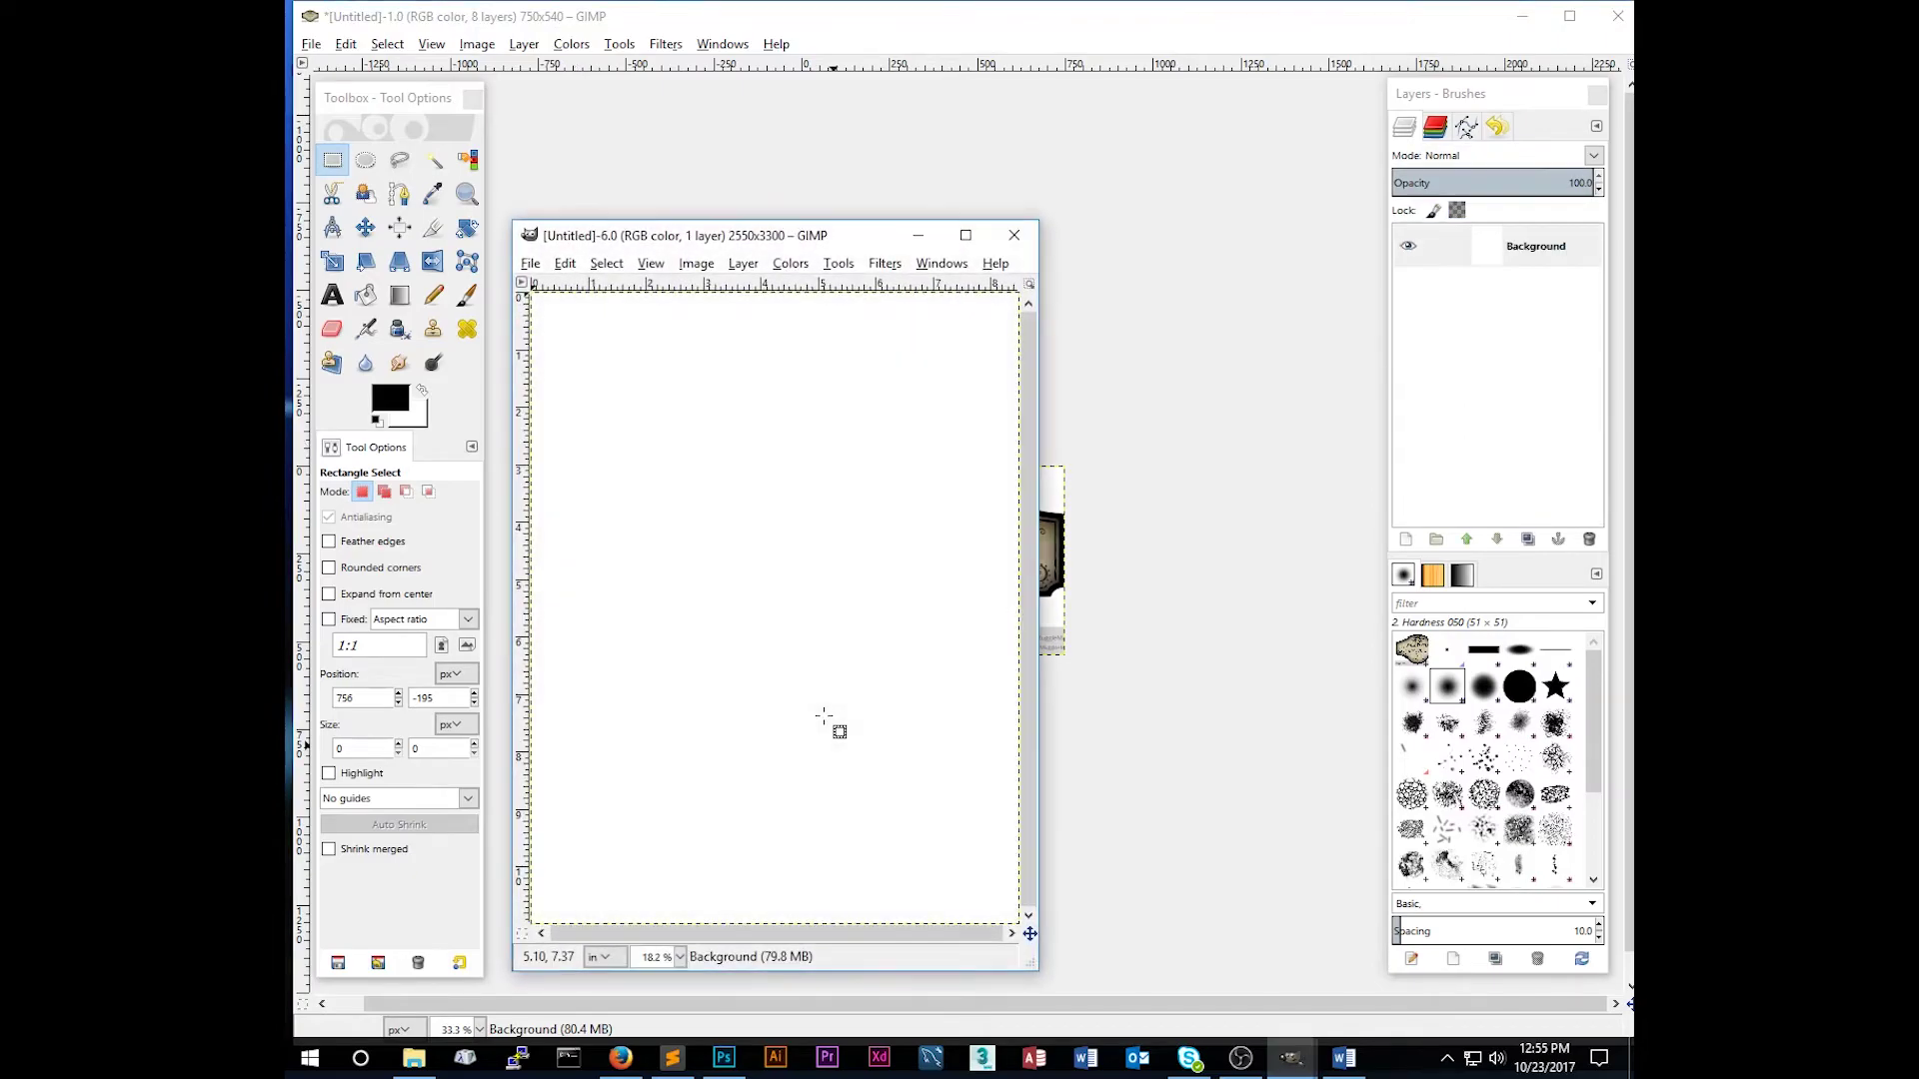
drag(848, 207, 988, 150)
drag(724, 882, 628, 966)
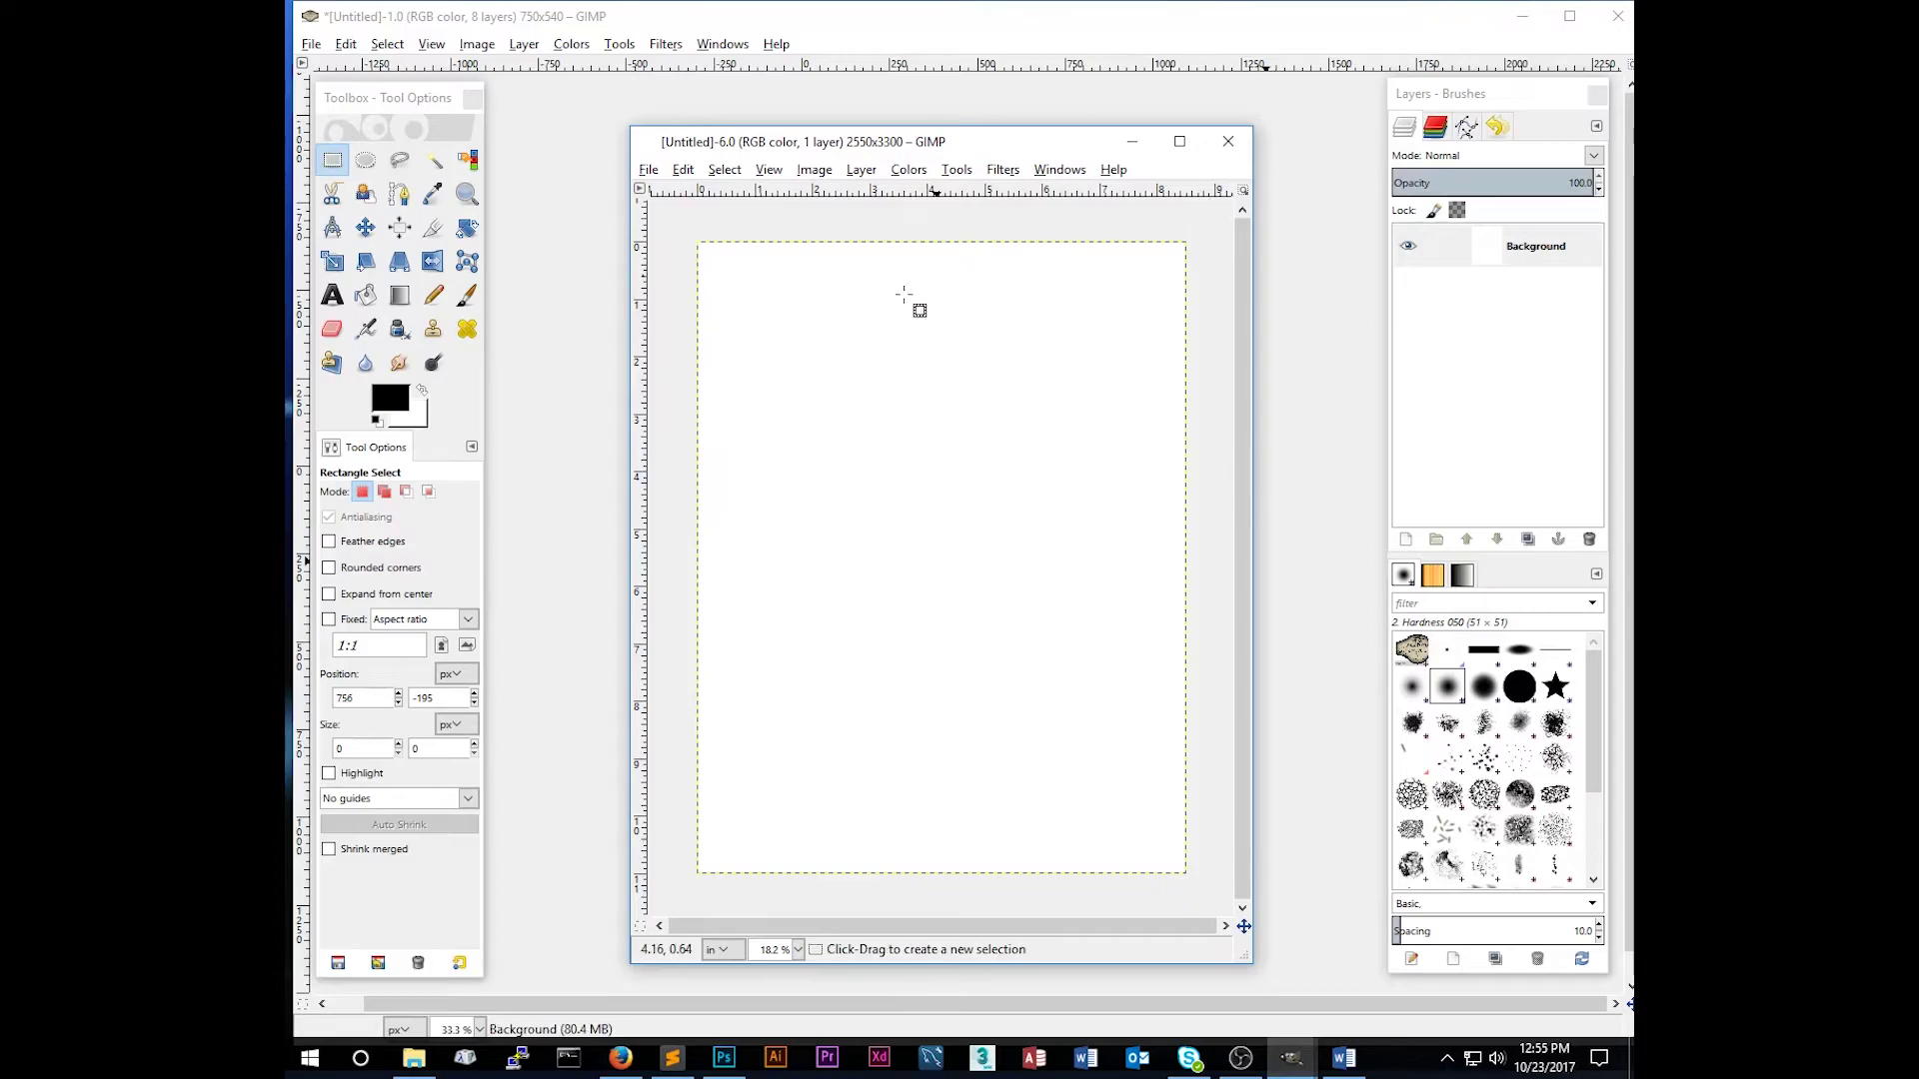
Step: Select all of the 750×540 label image, then call up the list of open GIMP windows
key(ctrl+w)
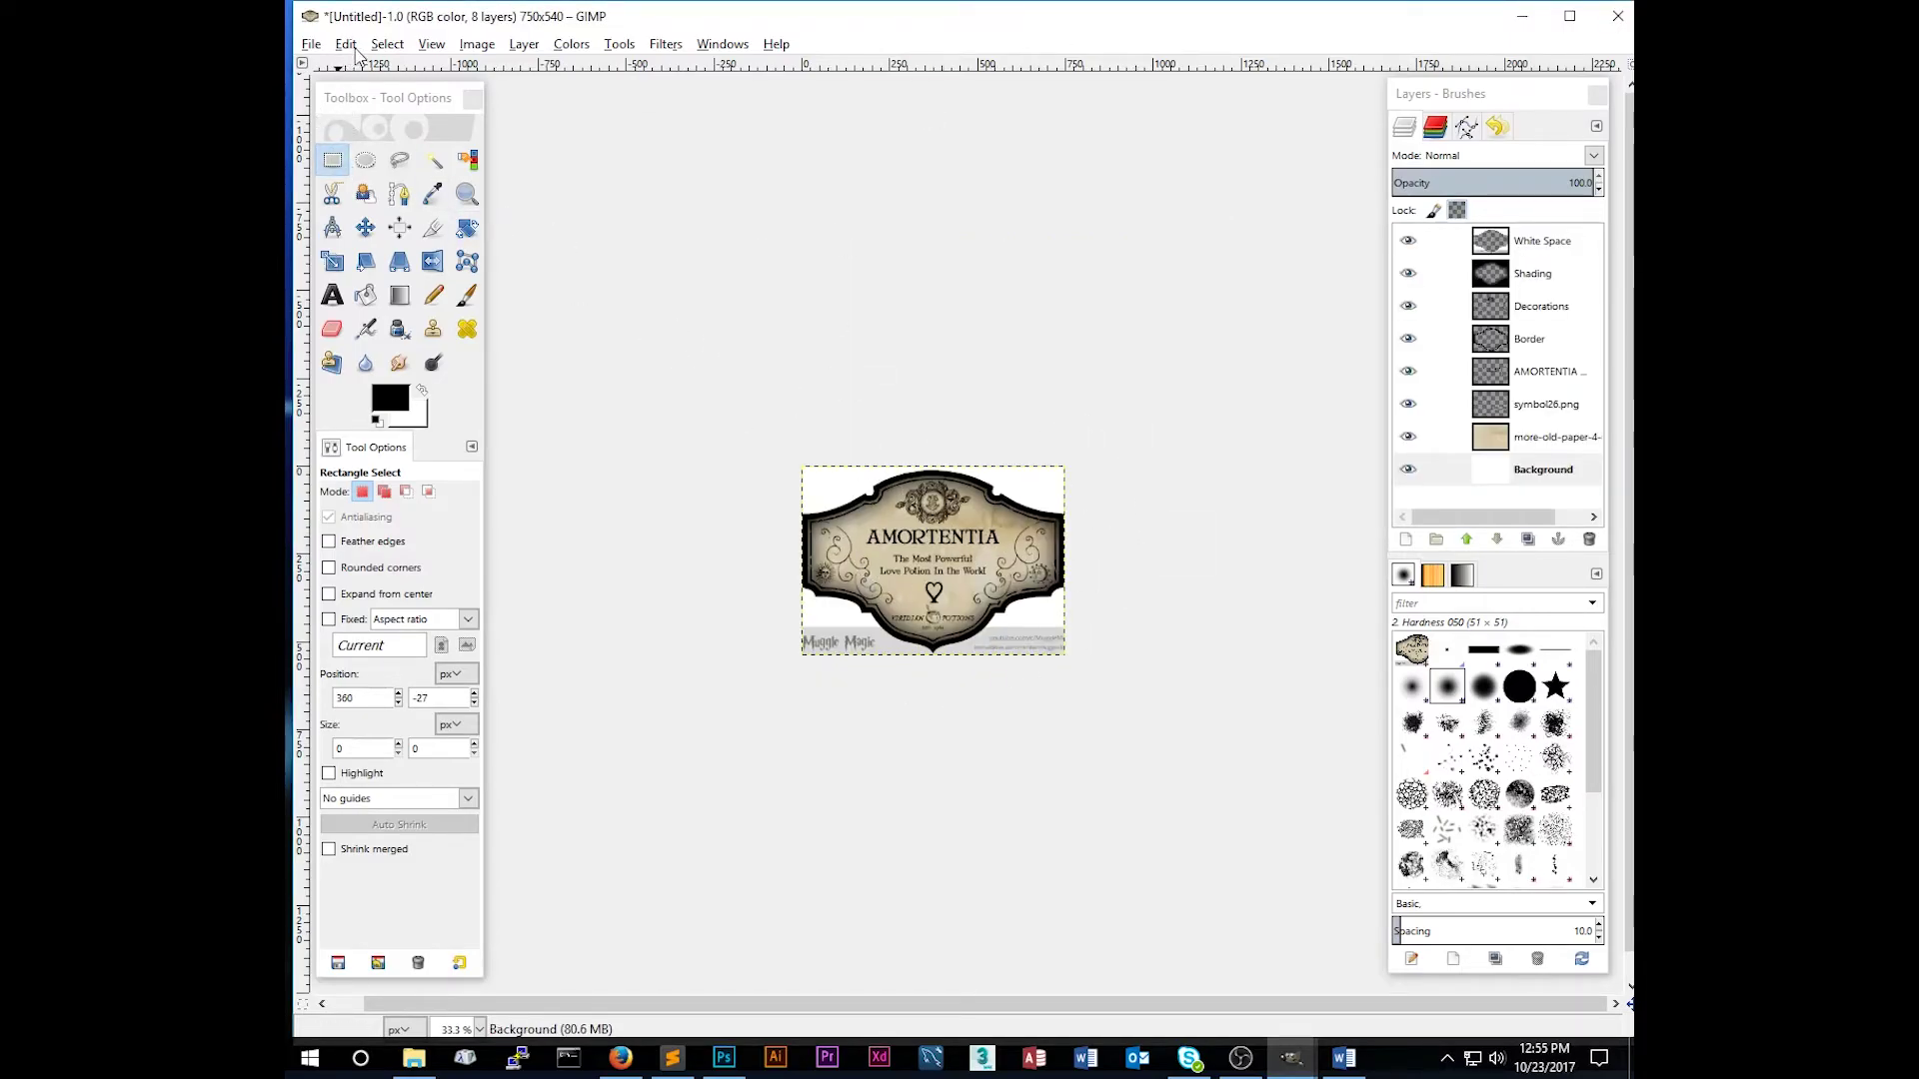
click(387, 44)
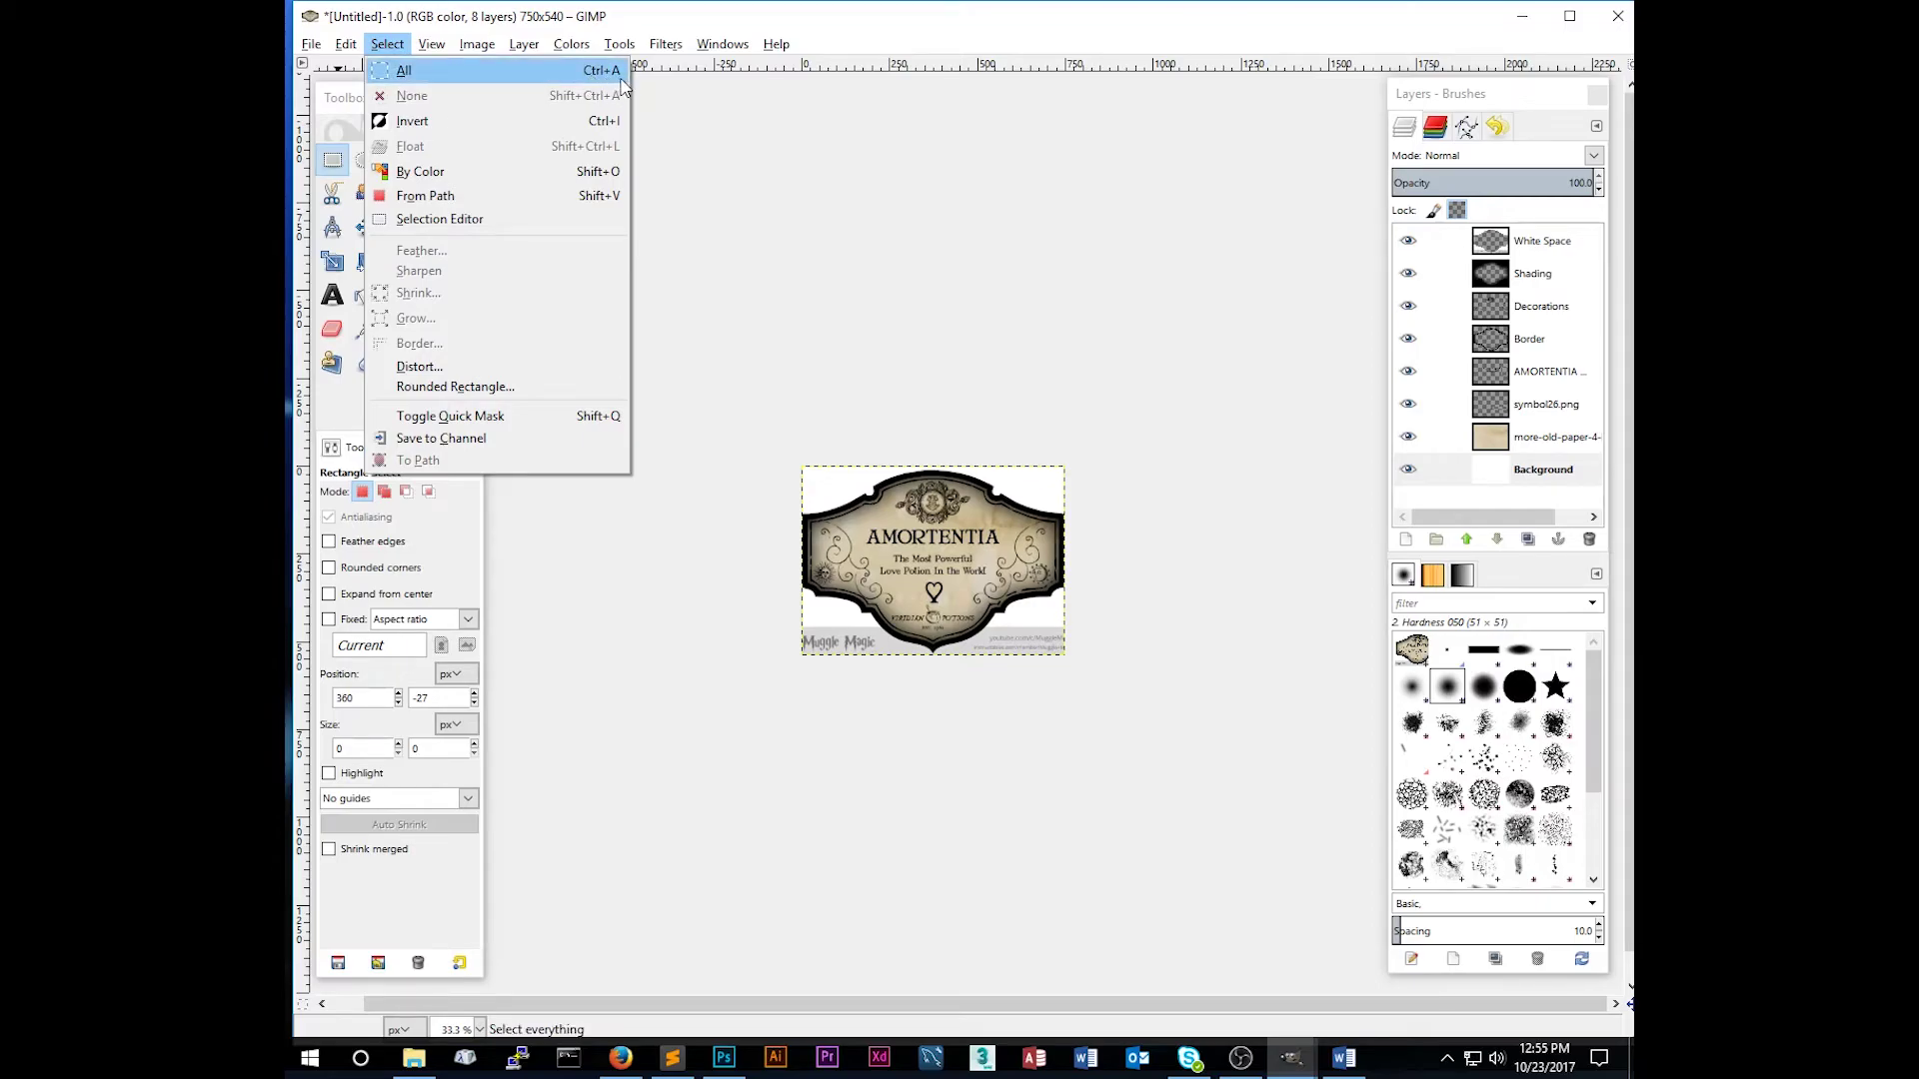
click(400, 70)
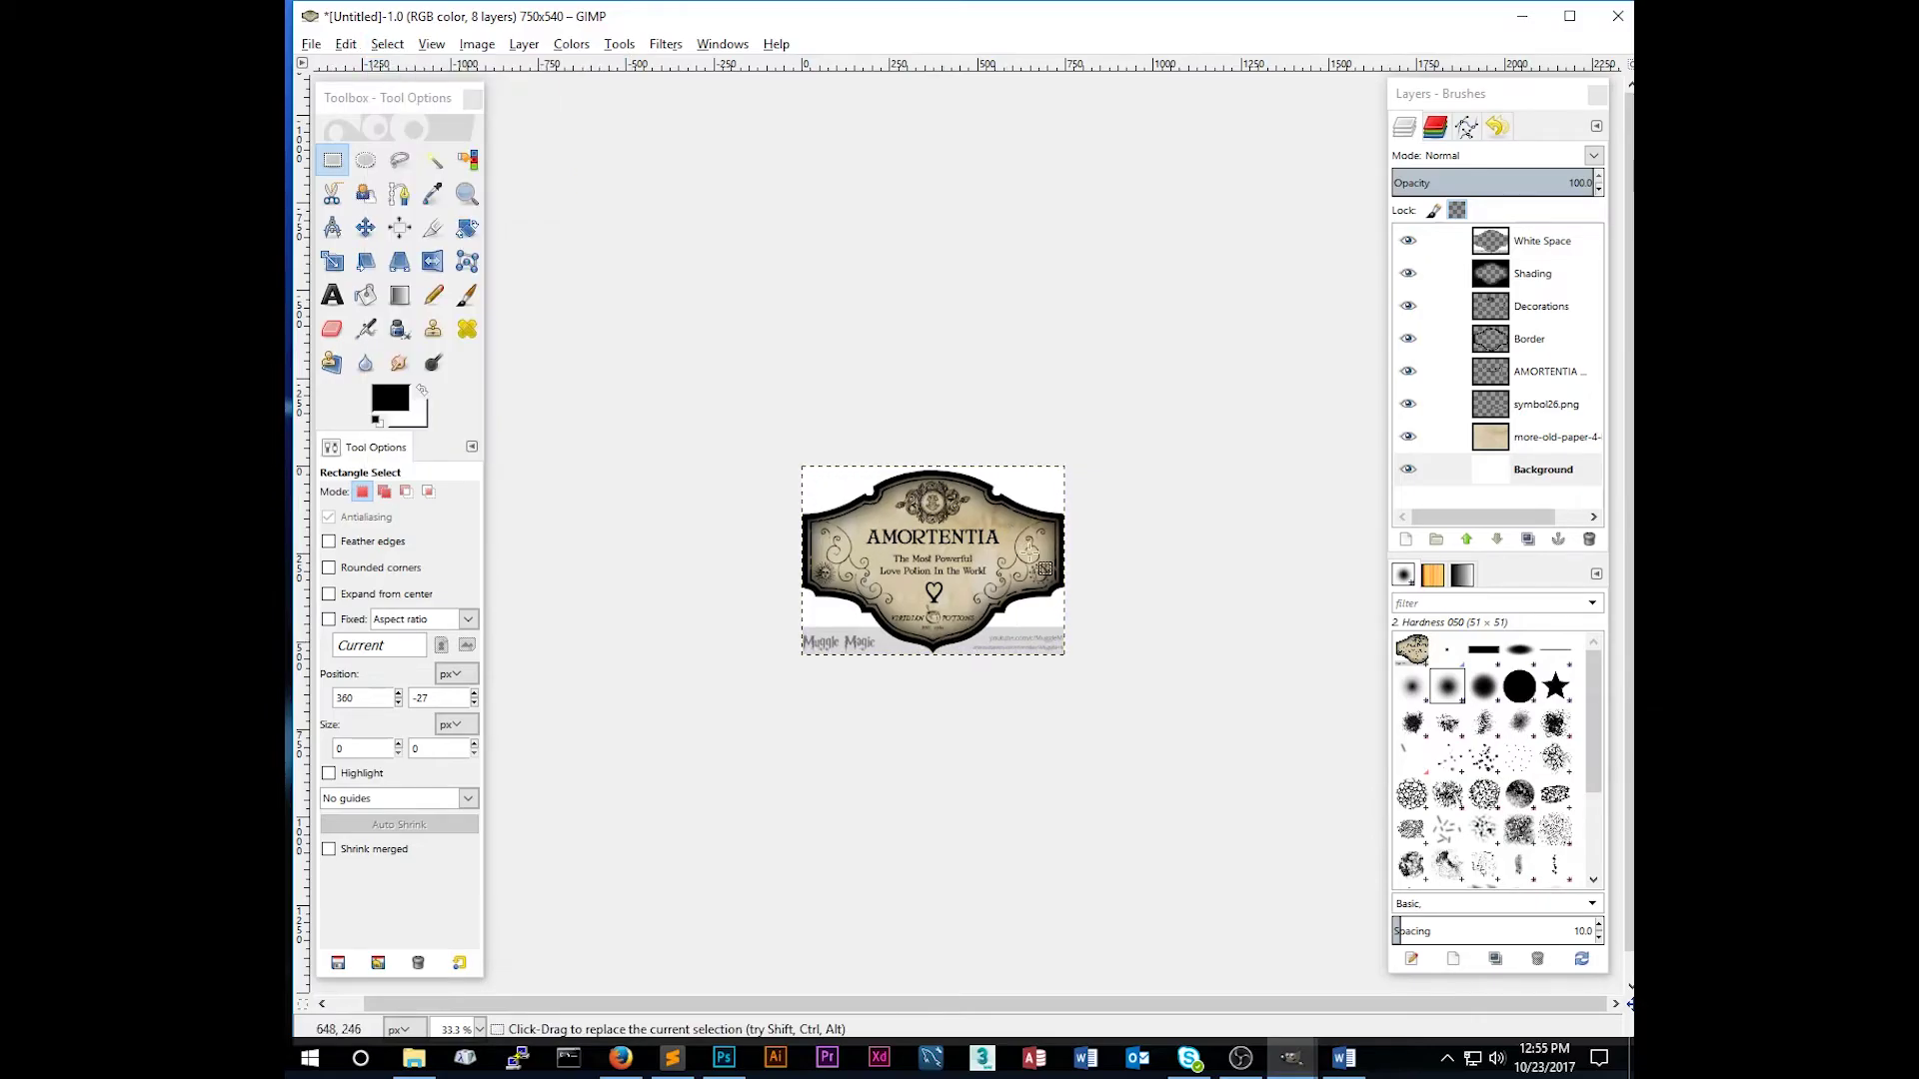
click(346, 44)
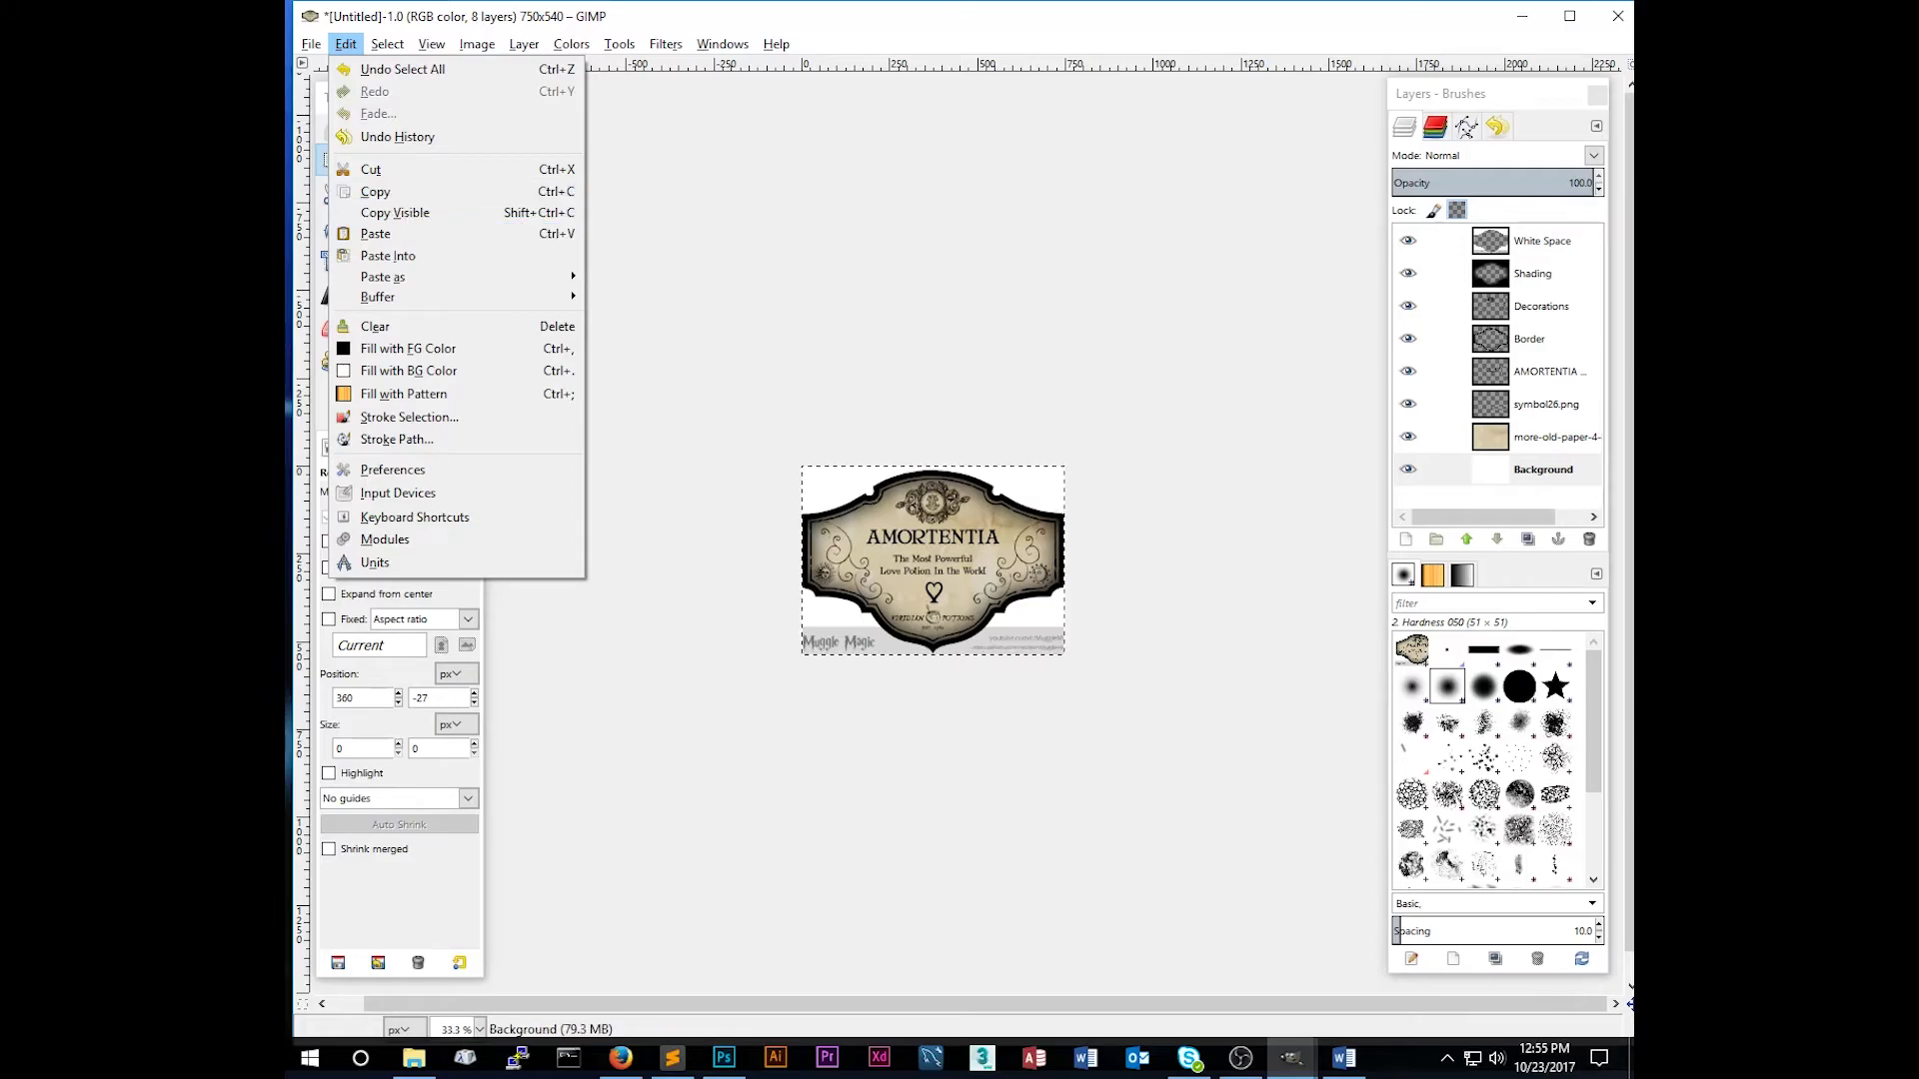
click(1294, 664)
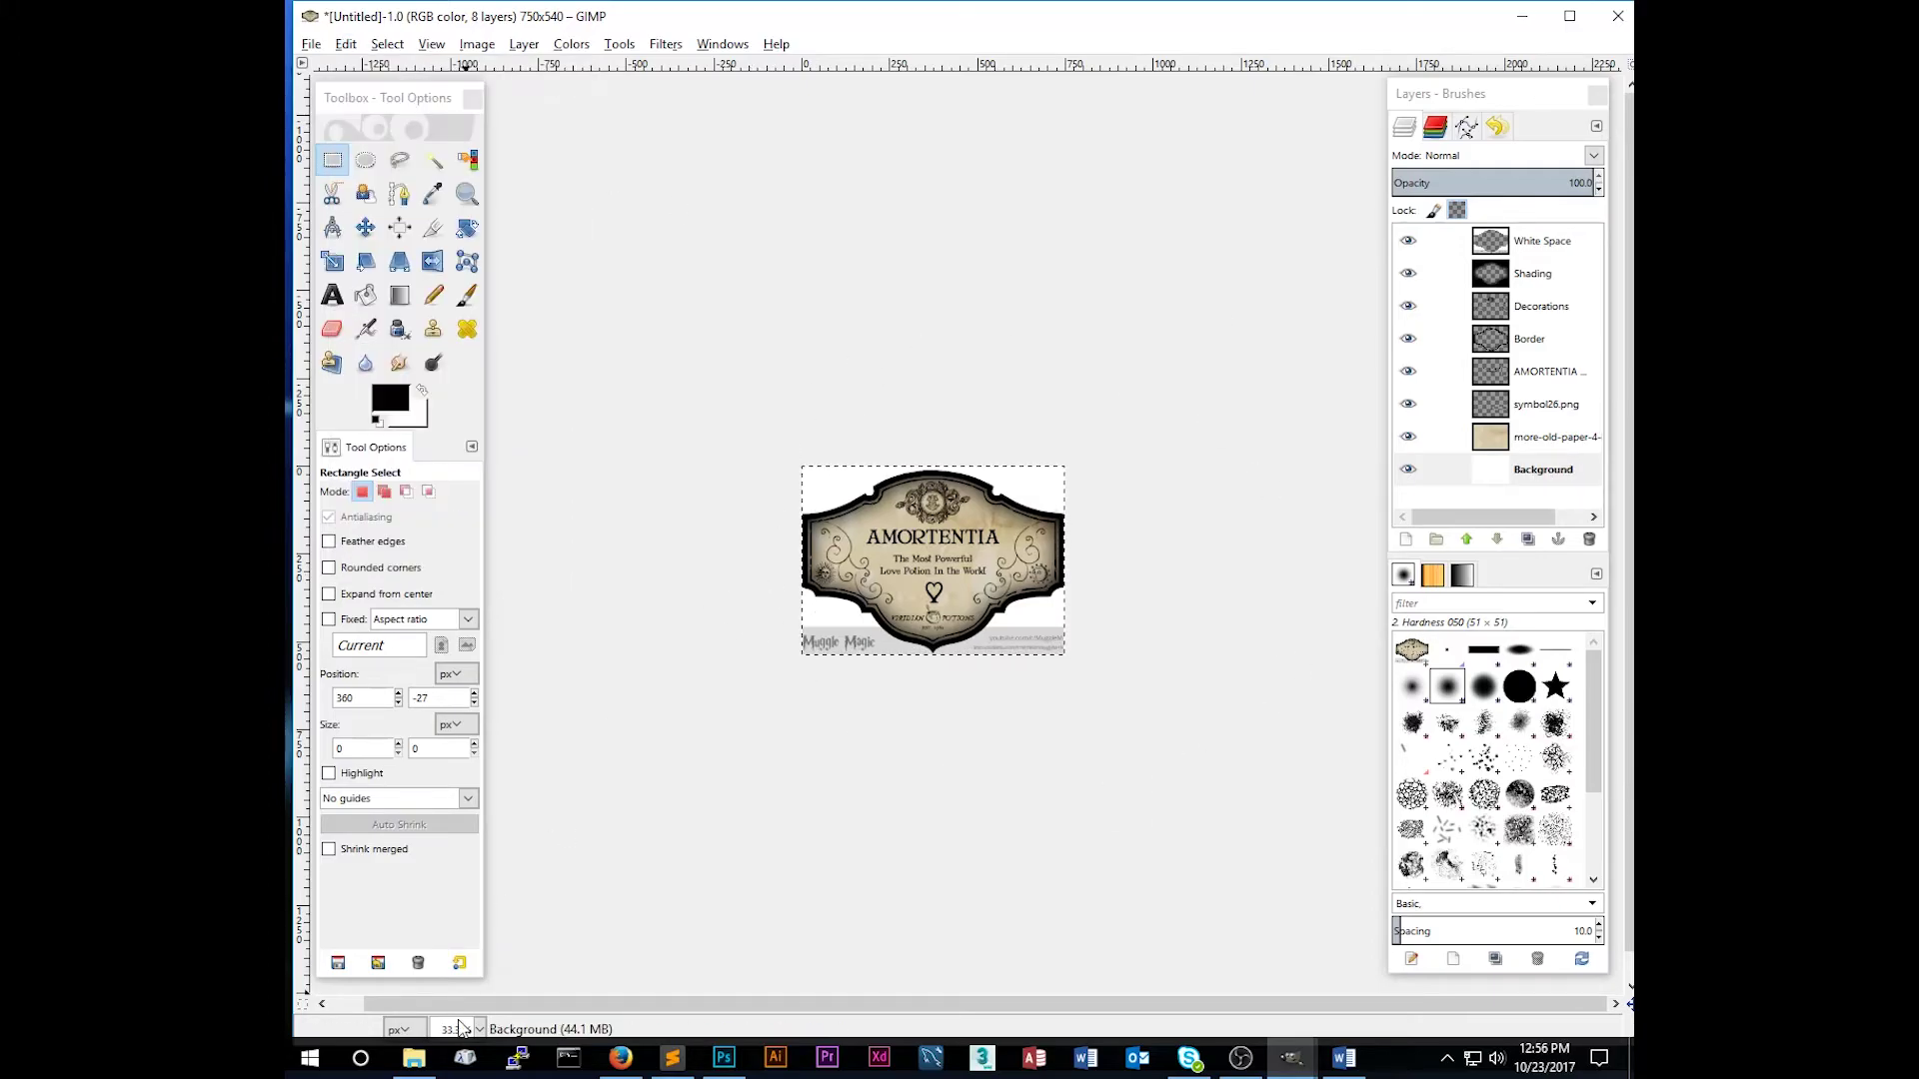
Step: Bring the blank letter page window forward and maximize it
mouse_move(1305, 1057)
click(1411, 924)
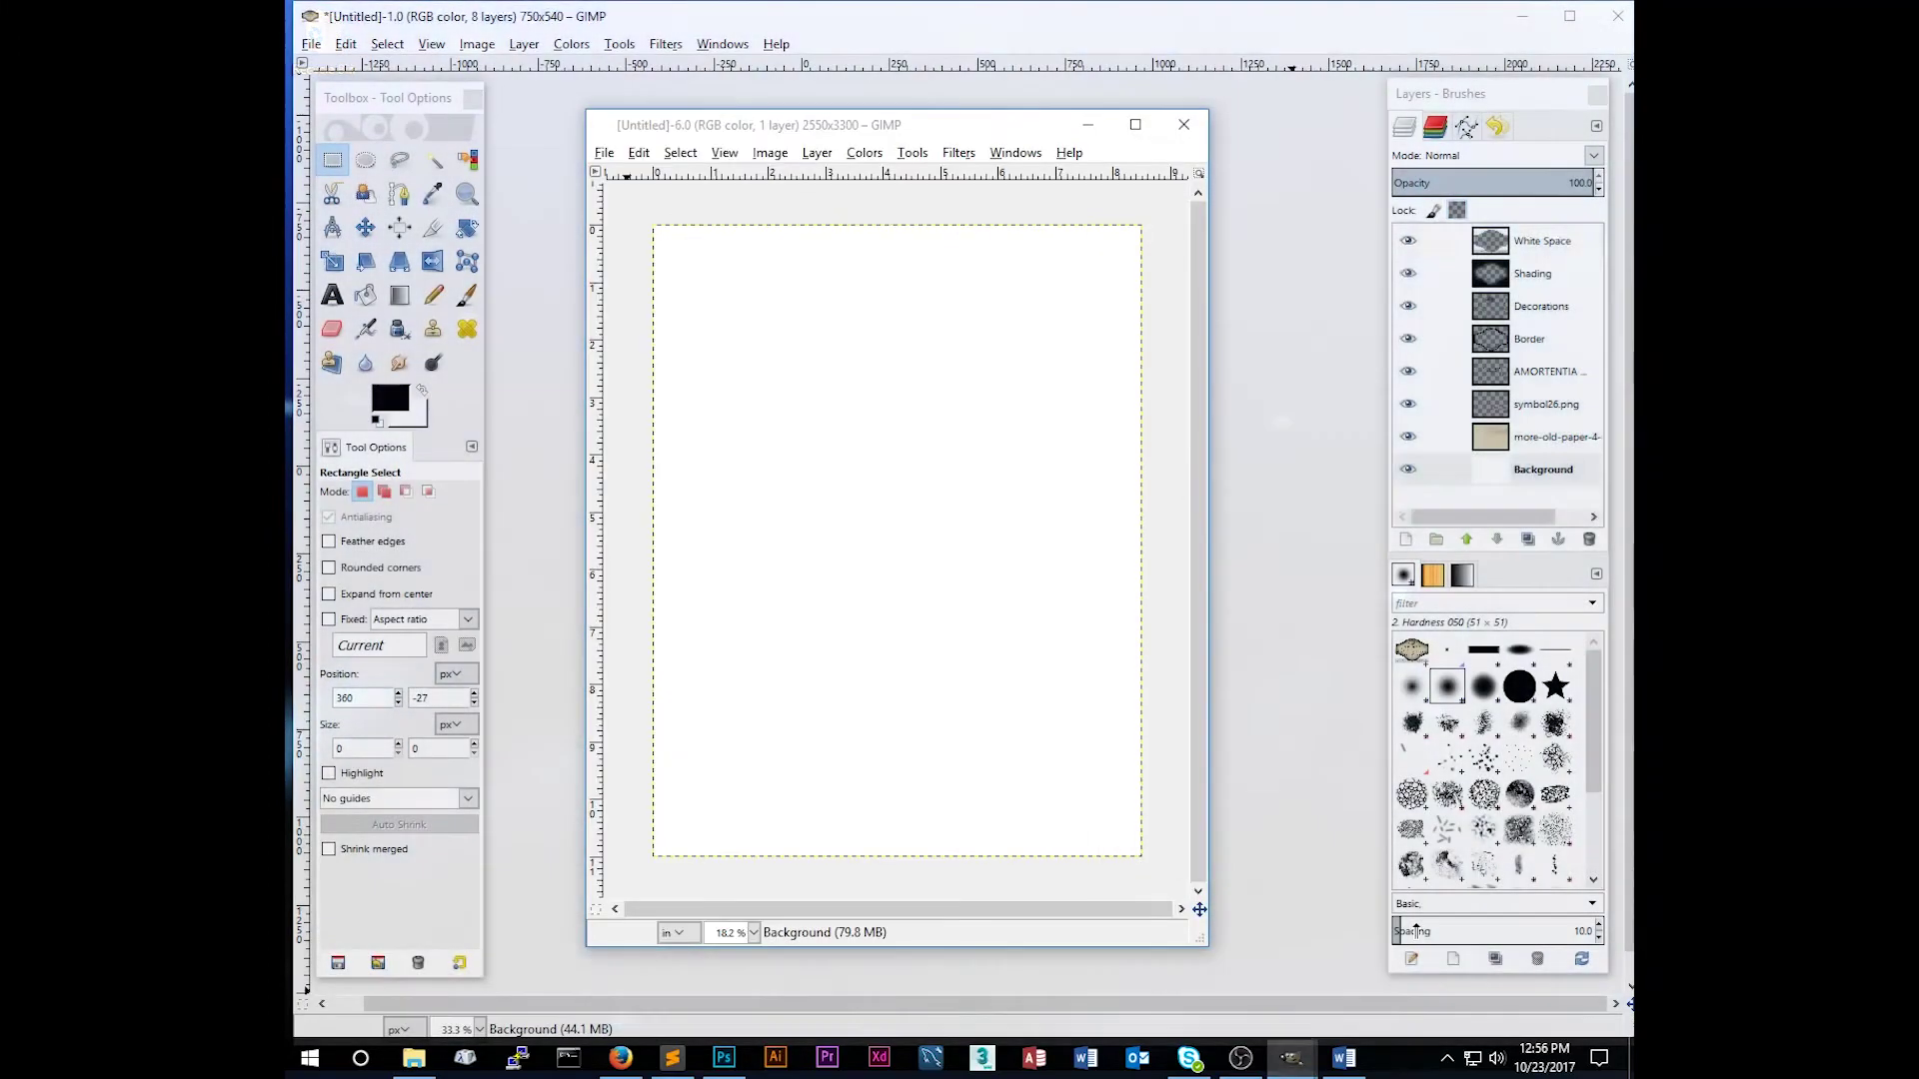
click(1147, 153)
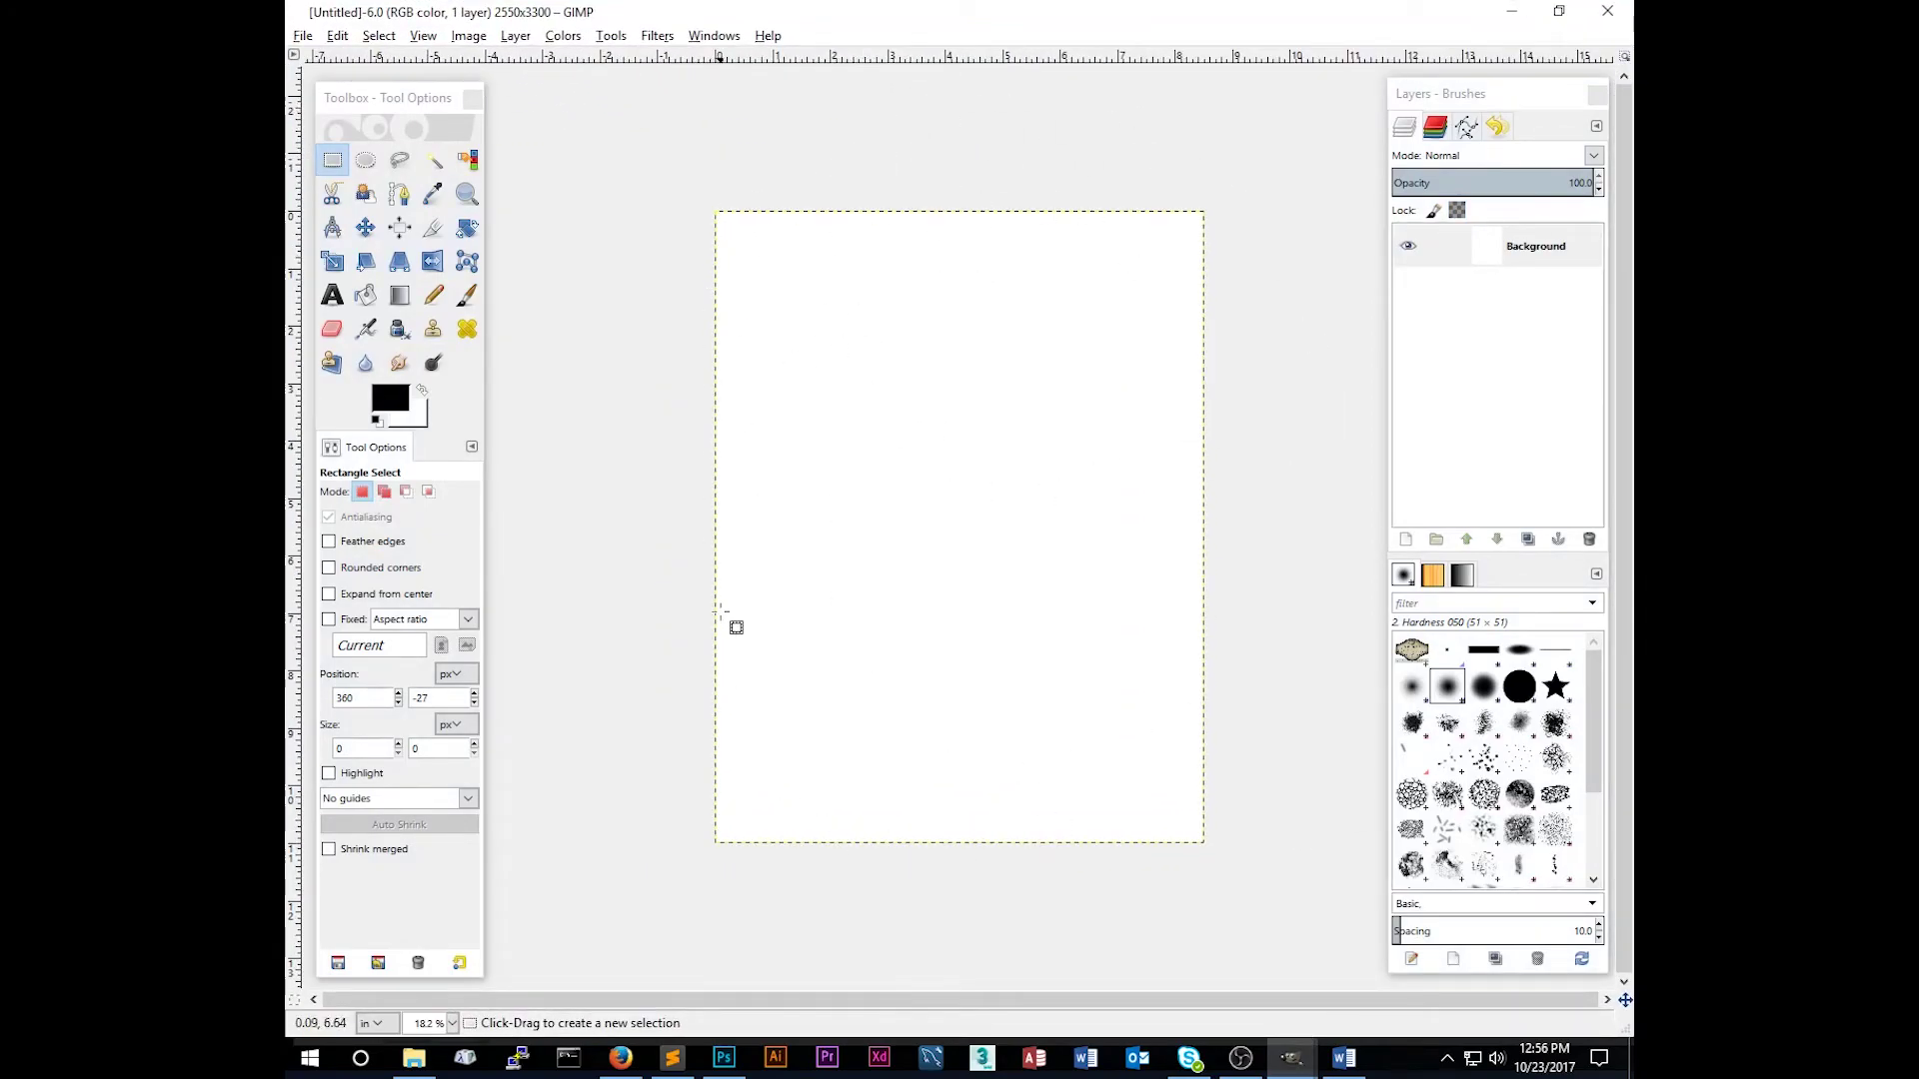
Step: Paste the label as a new layer and move it slightly in from the top-left corner
click(337, 35)
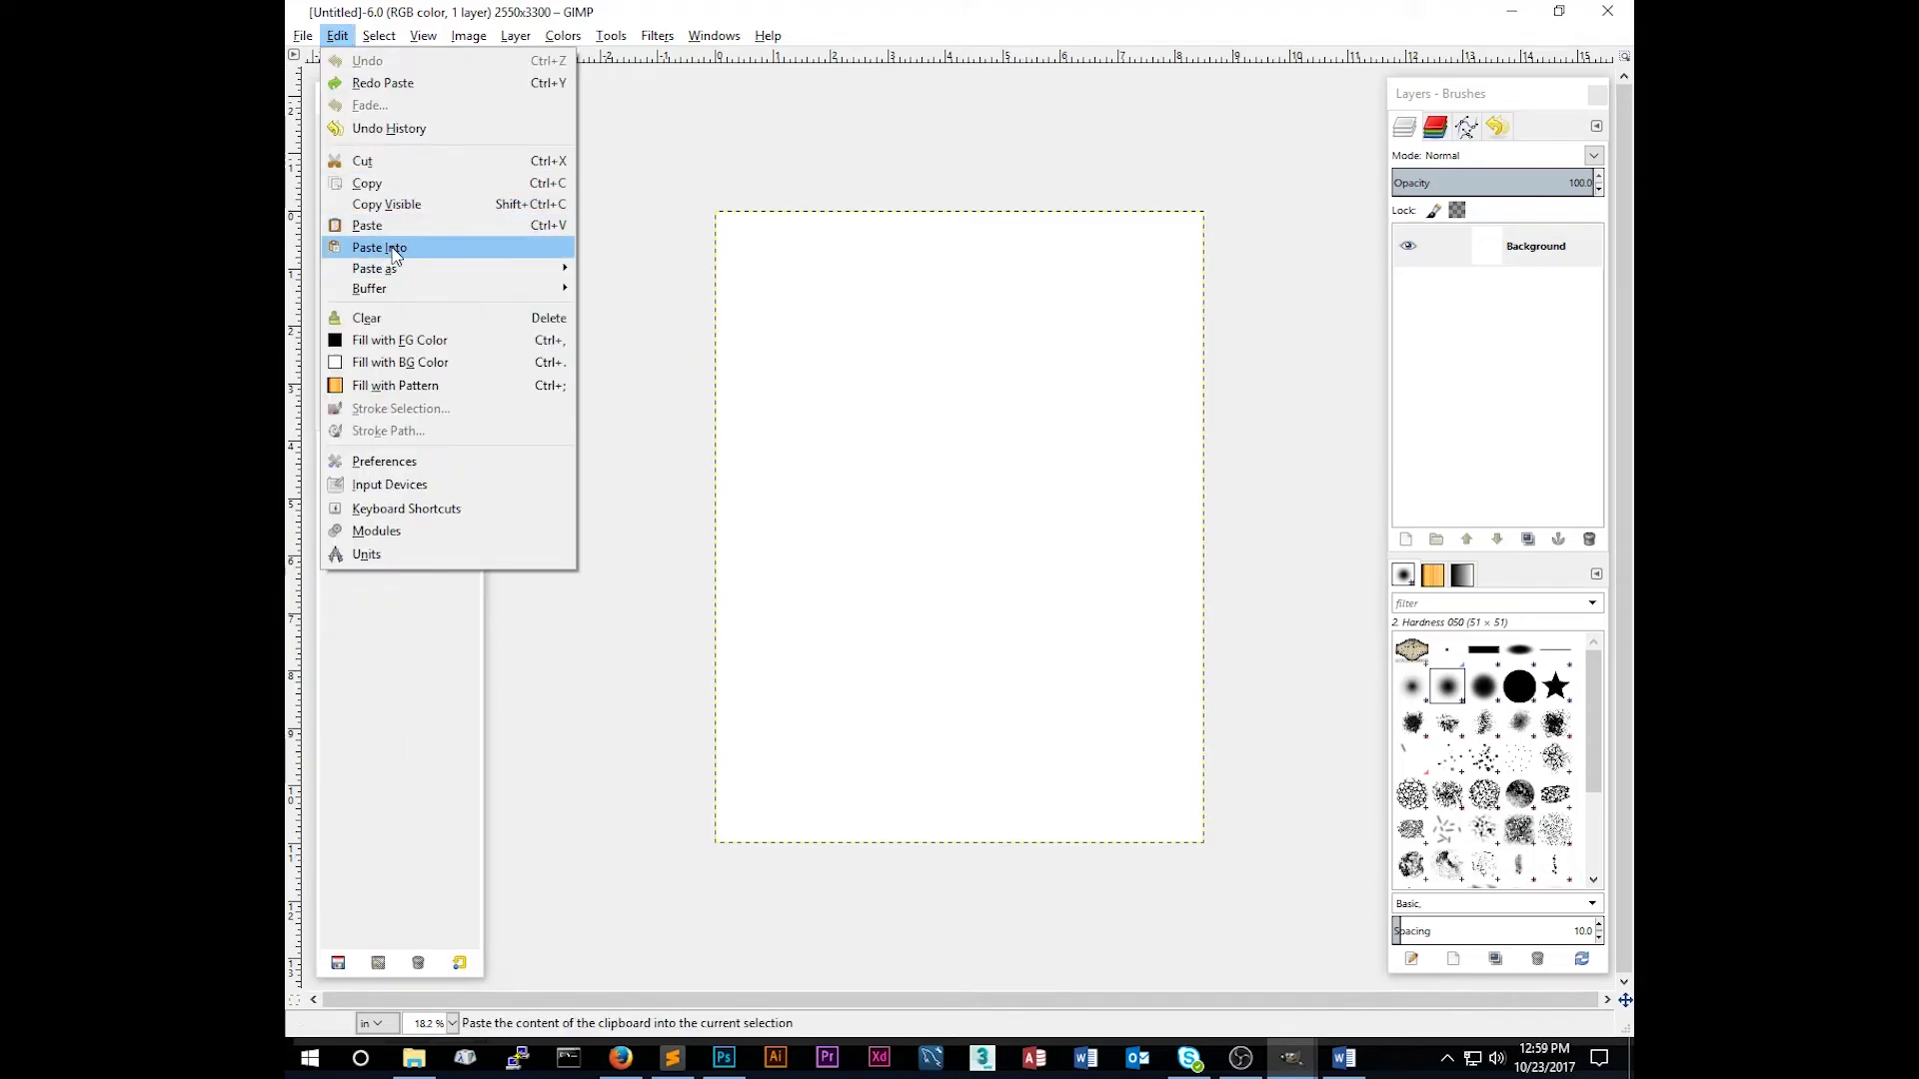
mouse_move(454, 267)
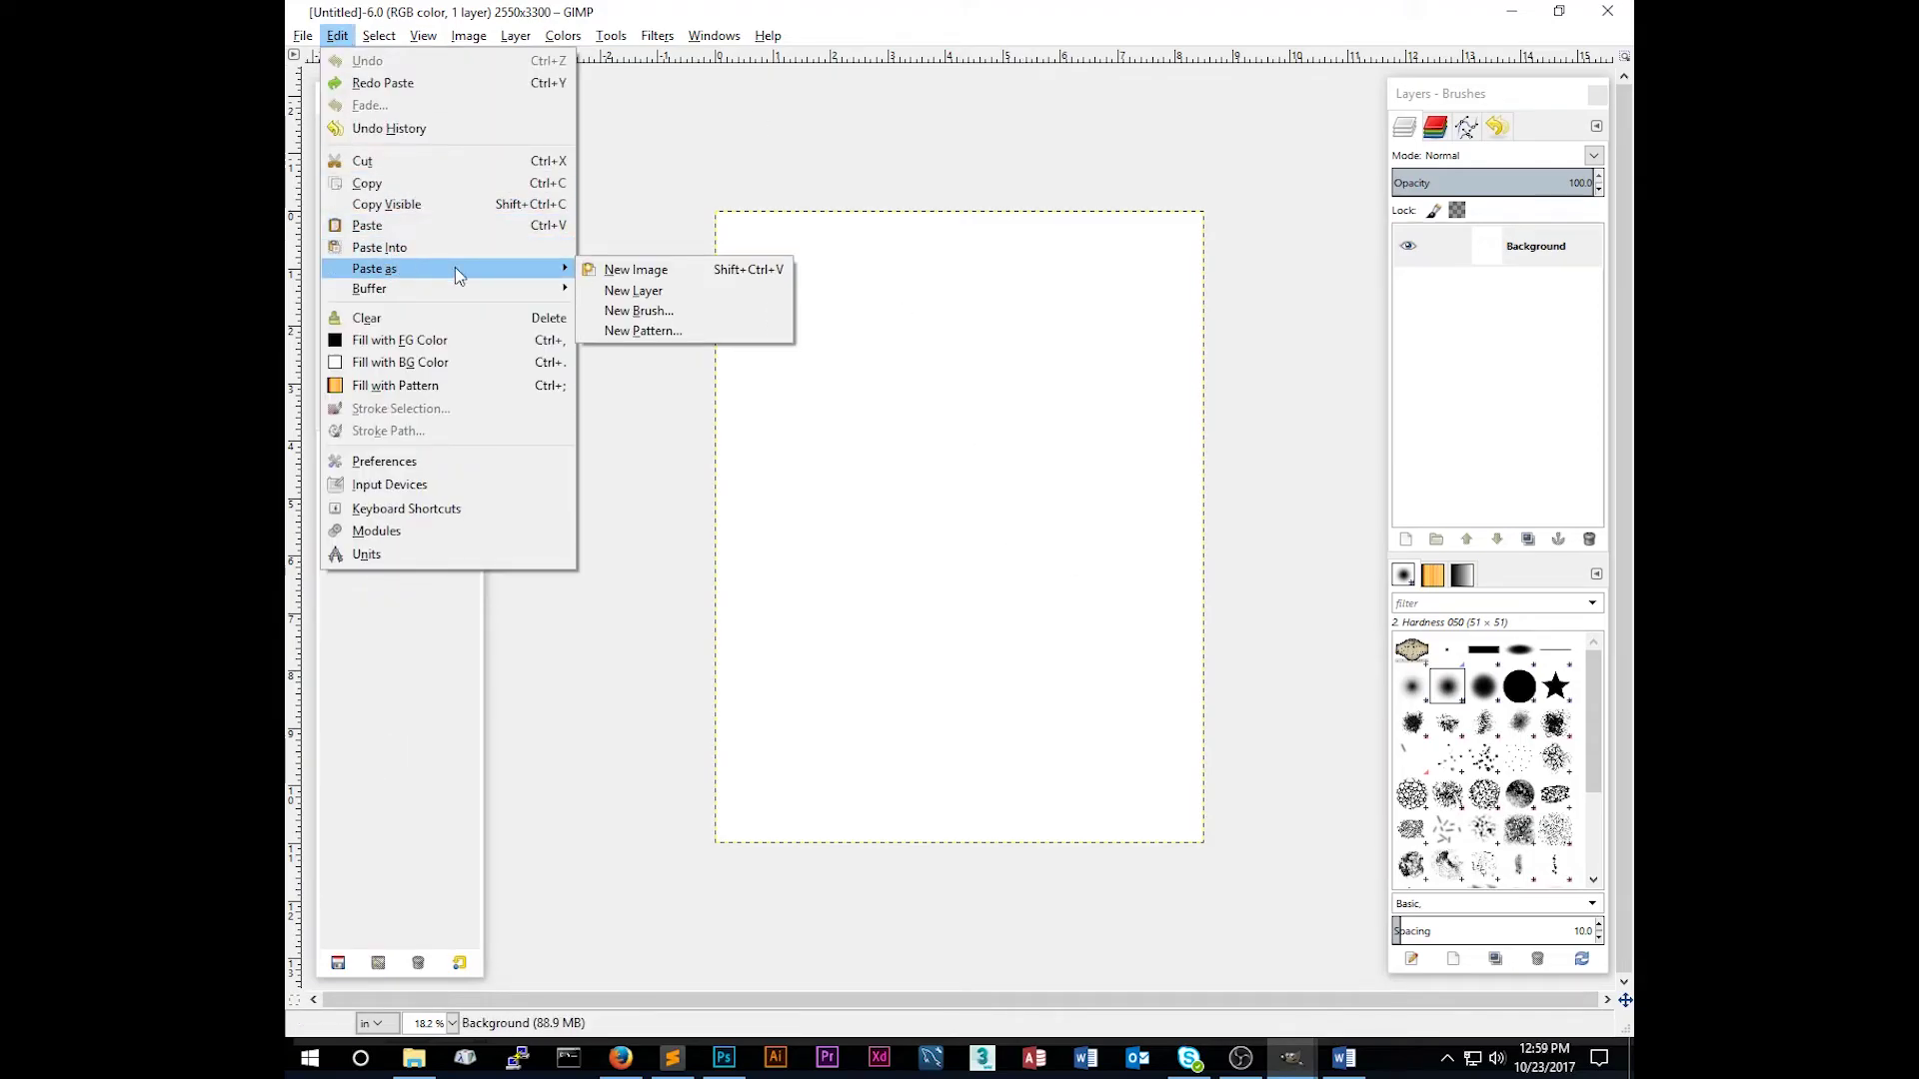
click(663, 290)
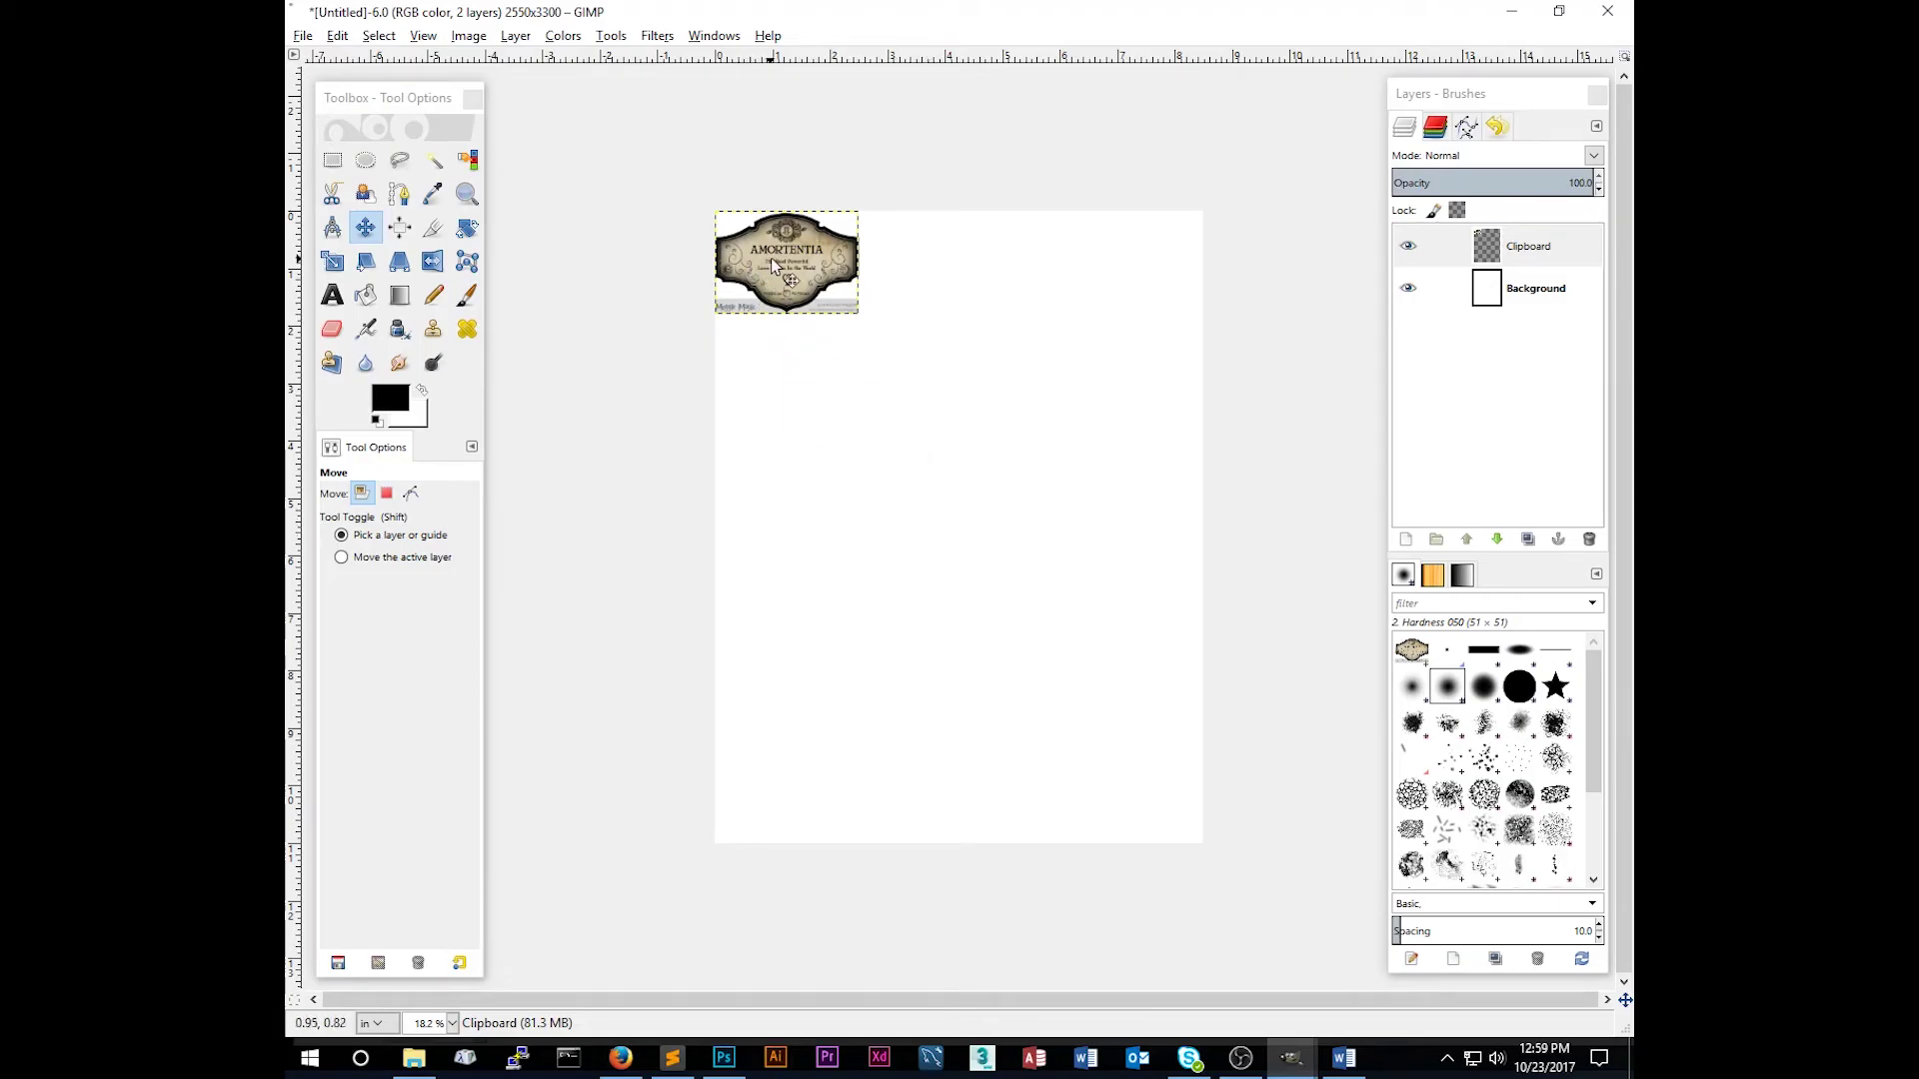
mouse_move(771, 258)
mouse_down()
mouse_move(1011, 594)
mouse_move(822, 266)
mouse_move(822, 296)
mouse_move(776, 276)
mouse_up()
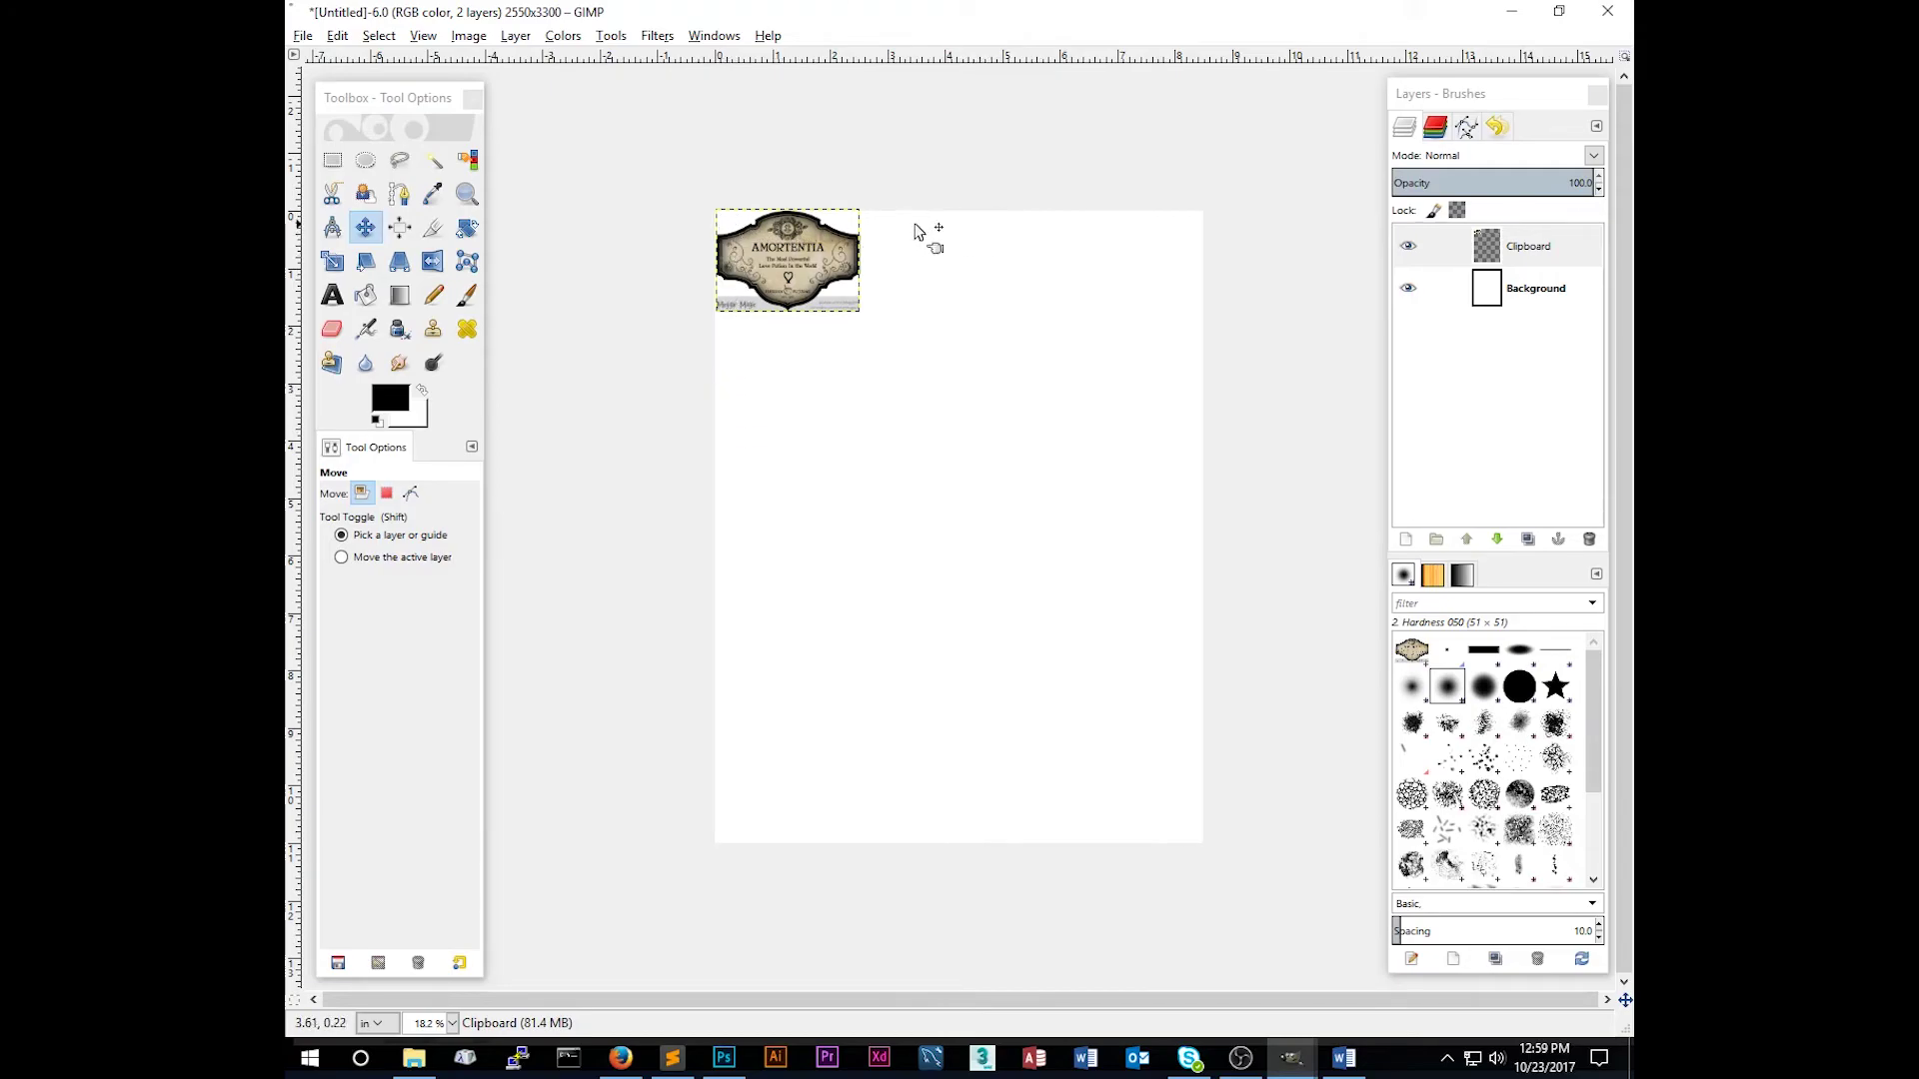
drag(793, 258, 819, 285)
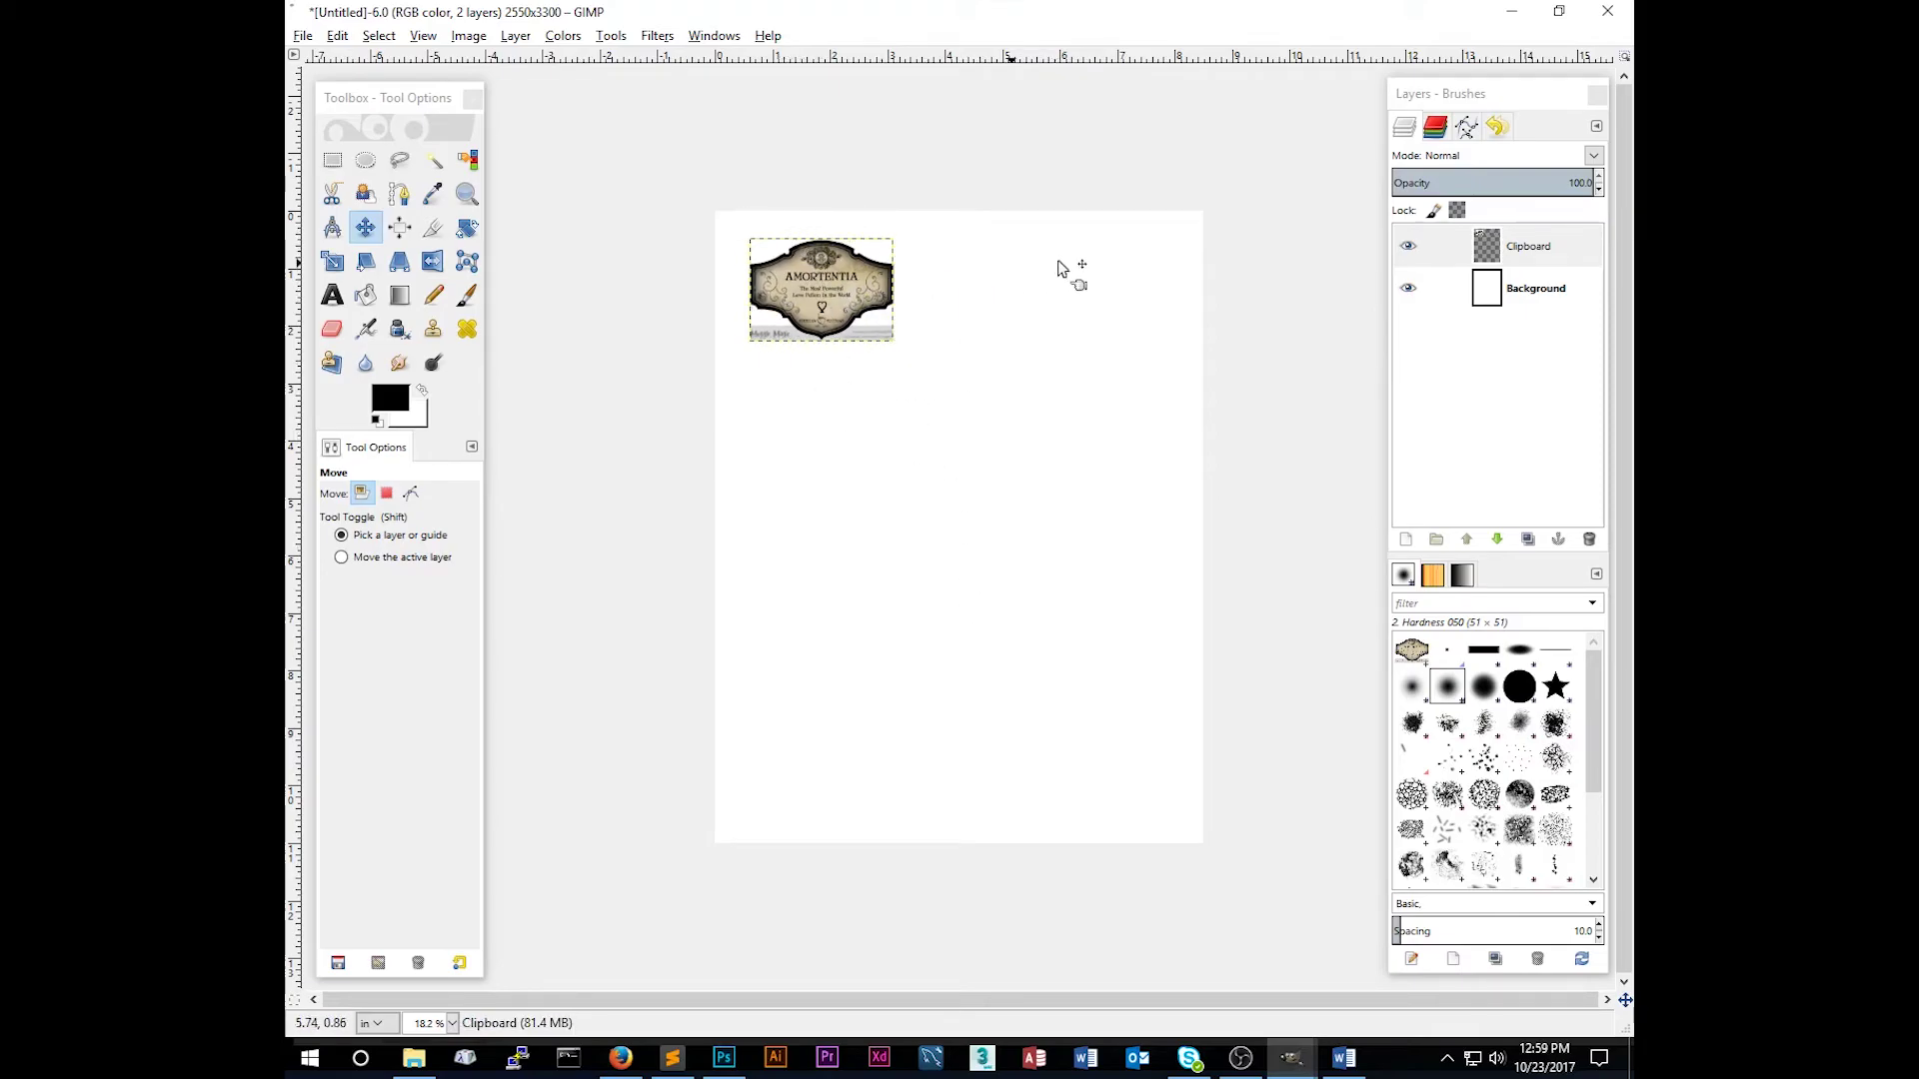
Step: Paste the AMORTENTIA label twice more as new Clipboard layers
click(337, 35)
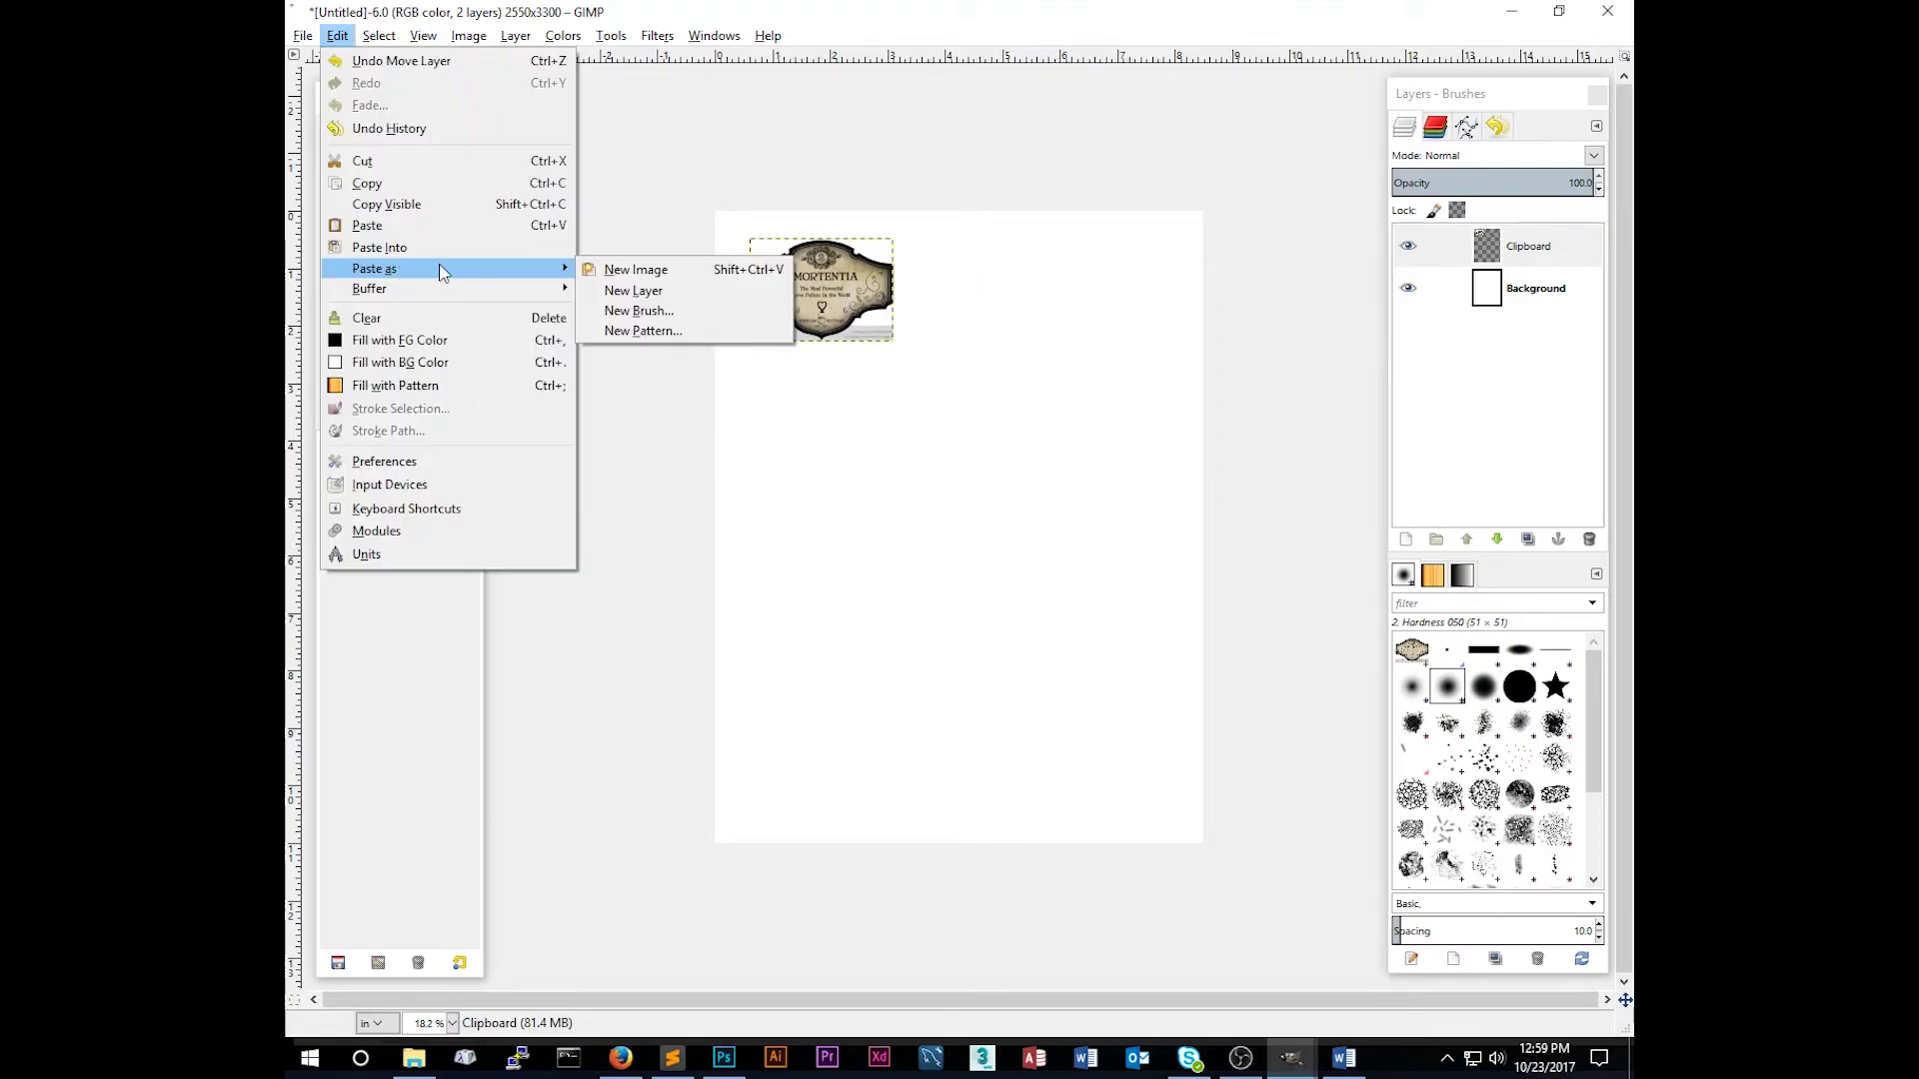
click(677, 296)
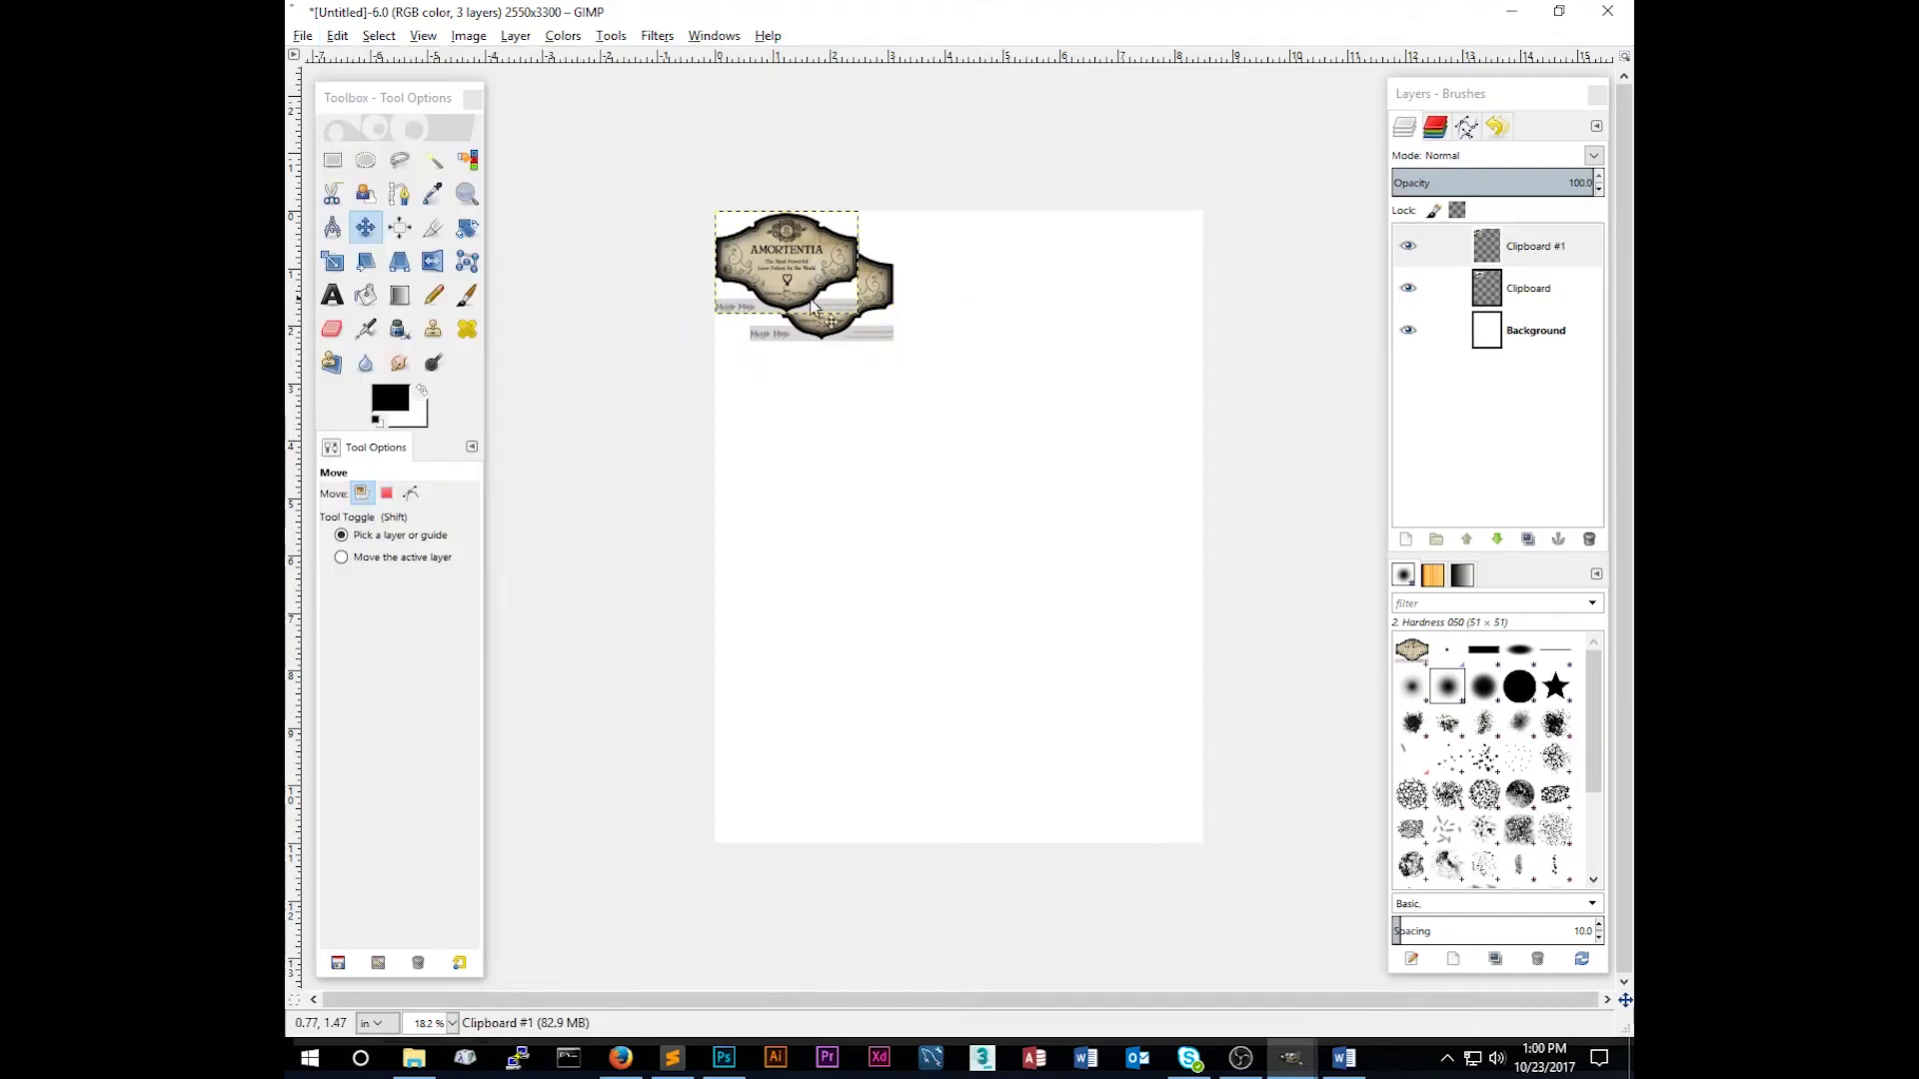
click(337, 37)
mouse_move(420, 264)
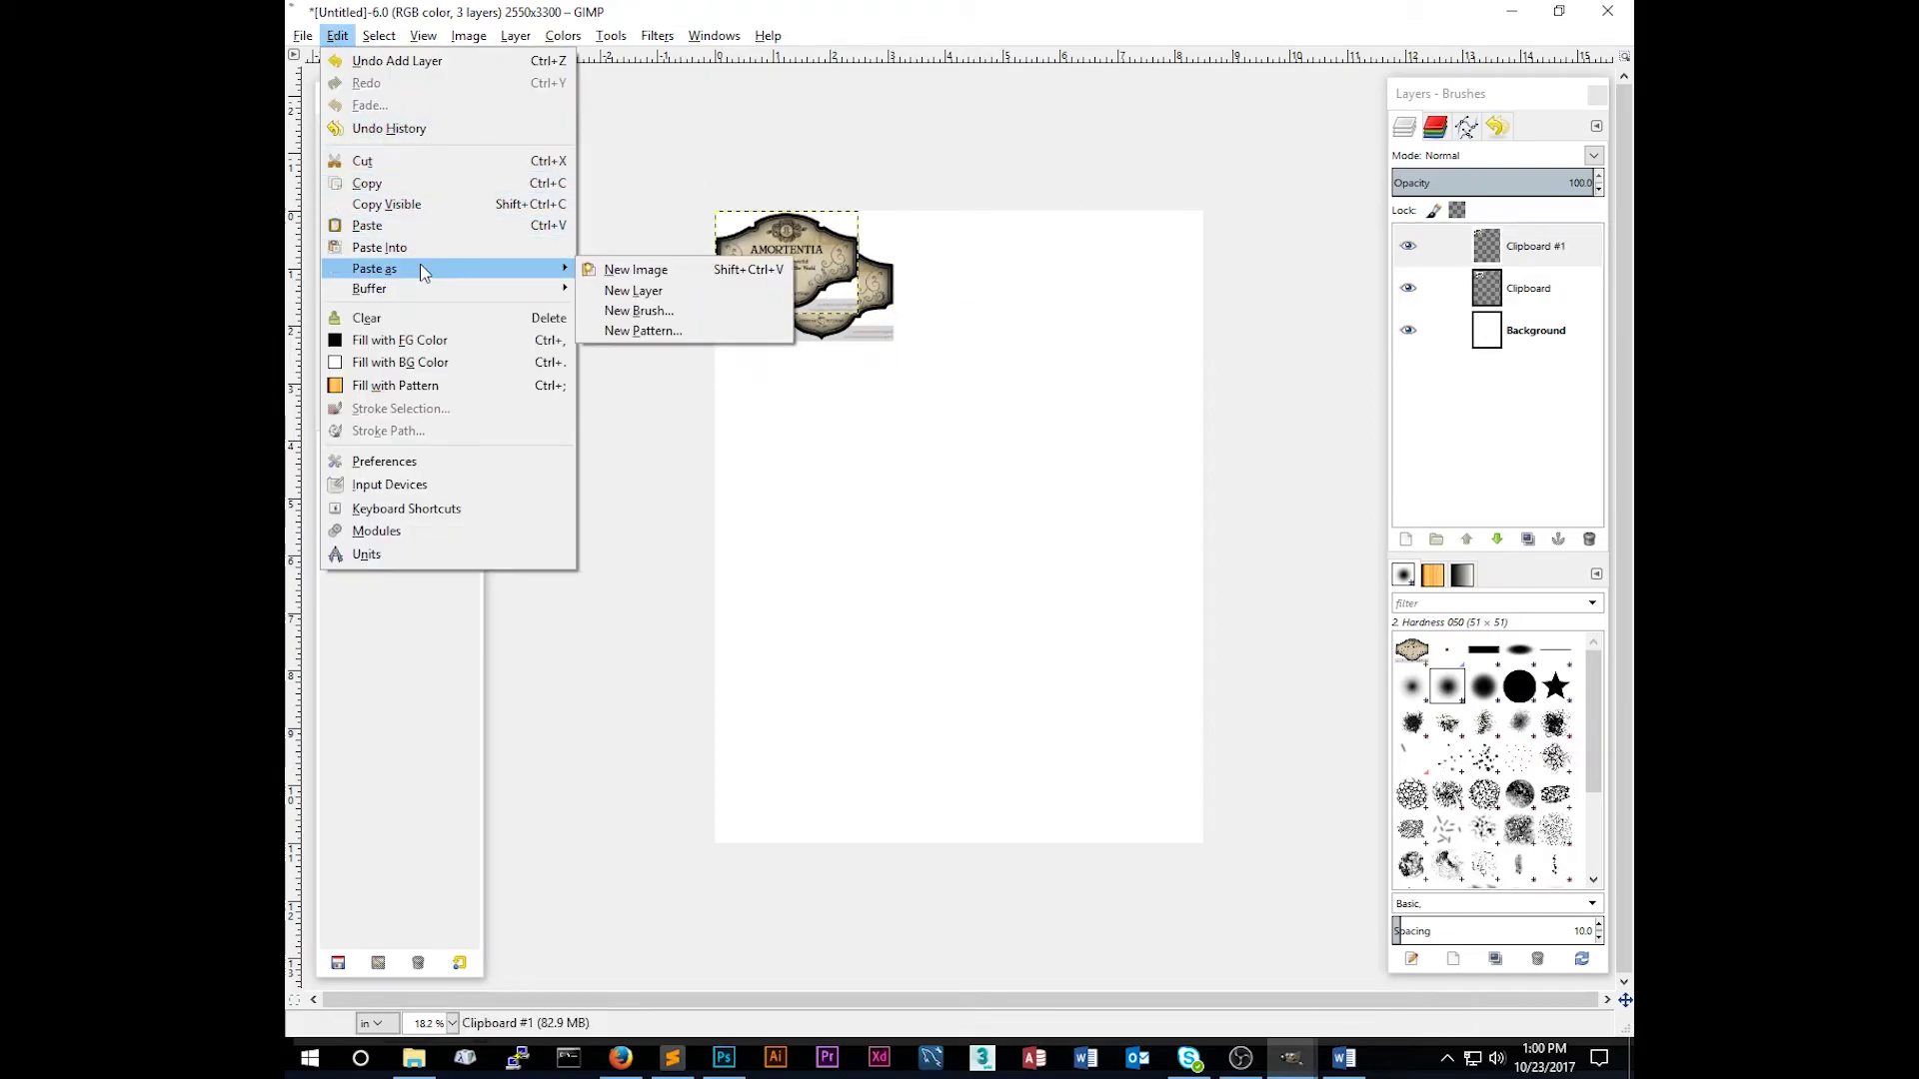
click(619, 290)
Step: Move one label down mid-page and the Clipboard #1 label to the top right
click(1548, 345)
key(Page_Up)
key(Page_Up)
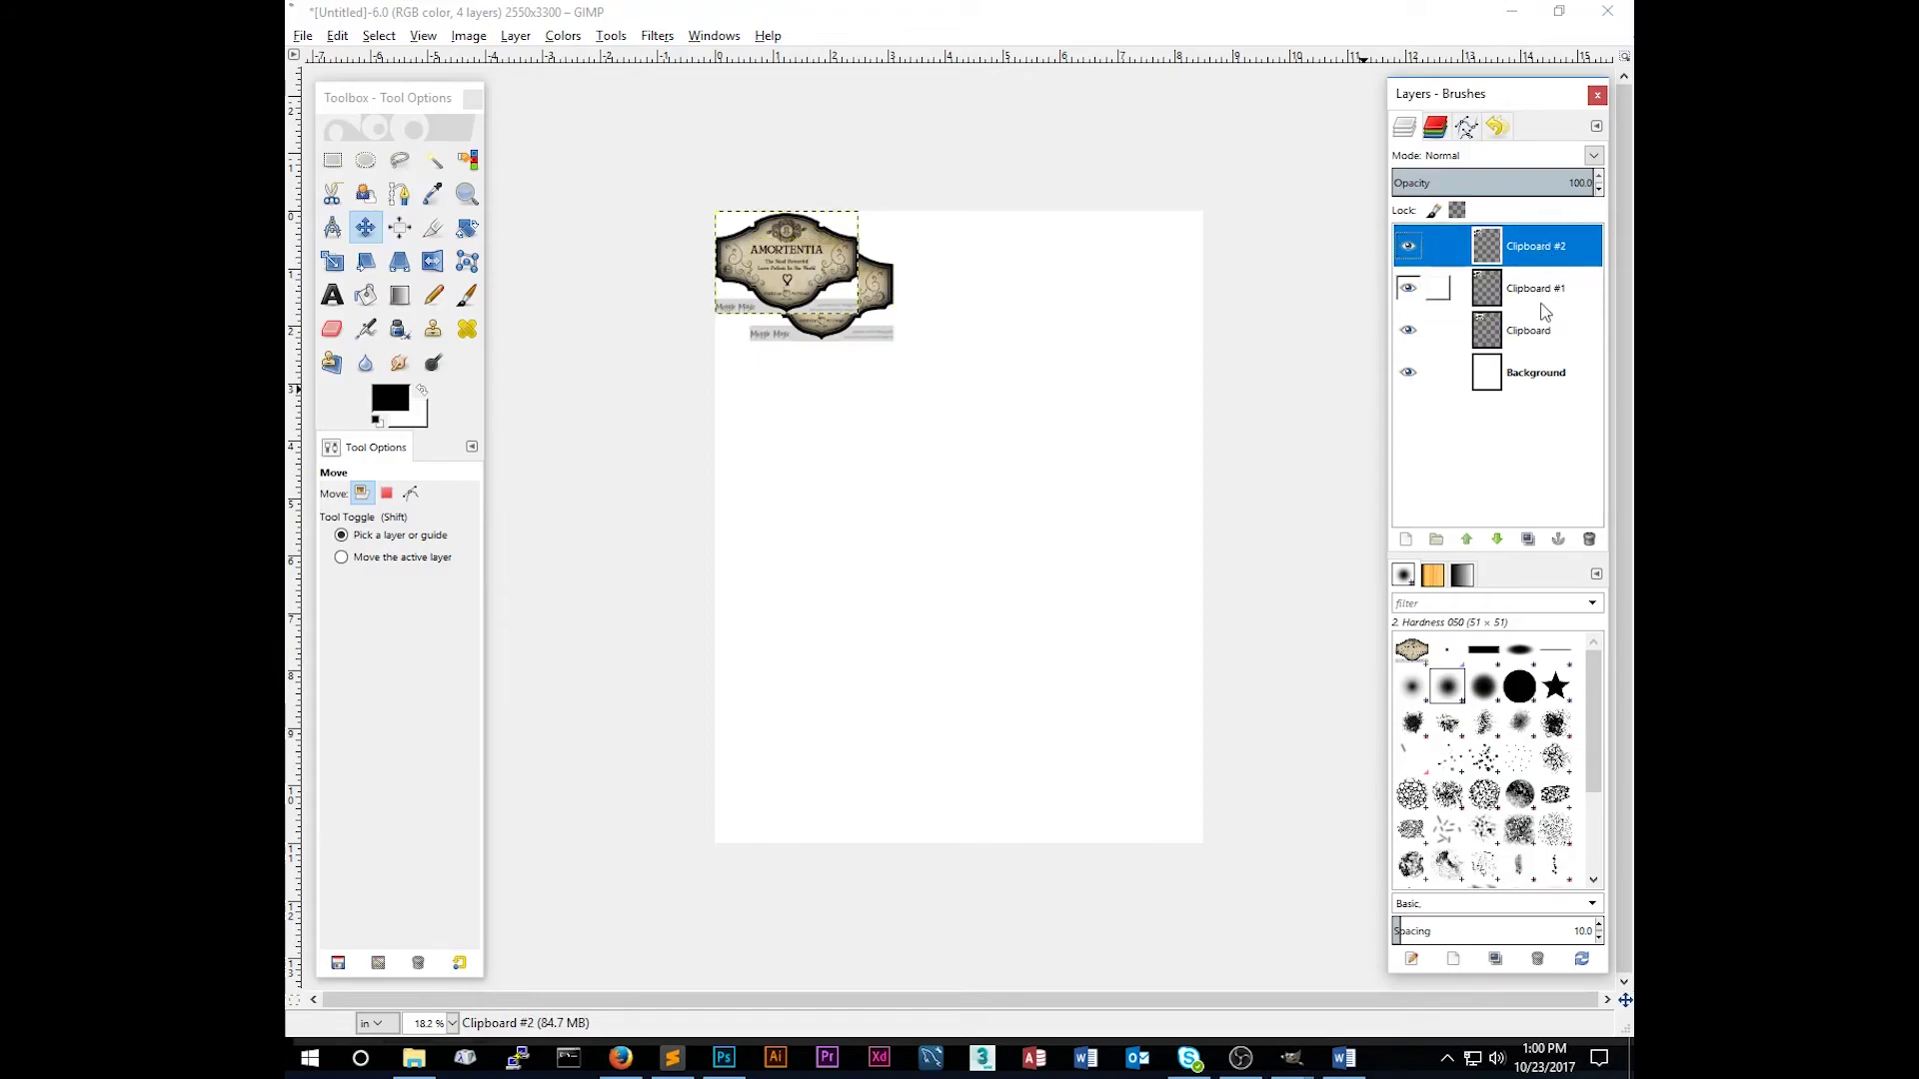
key(Page_Down)
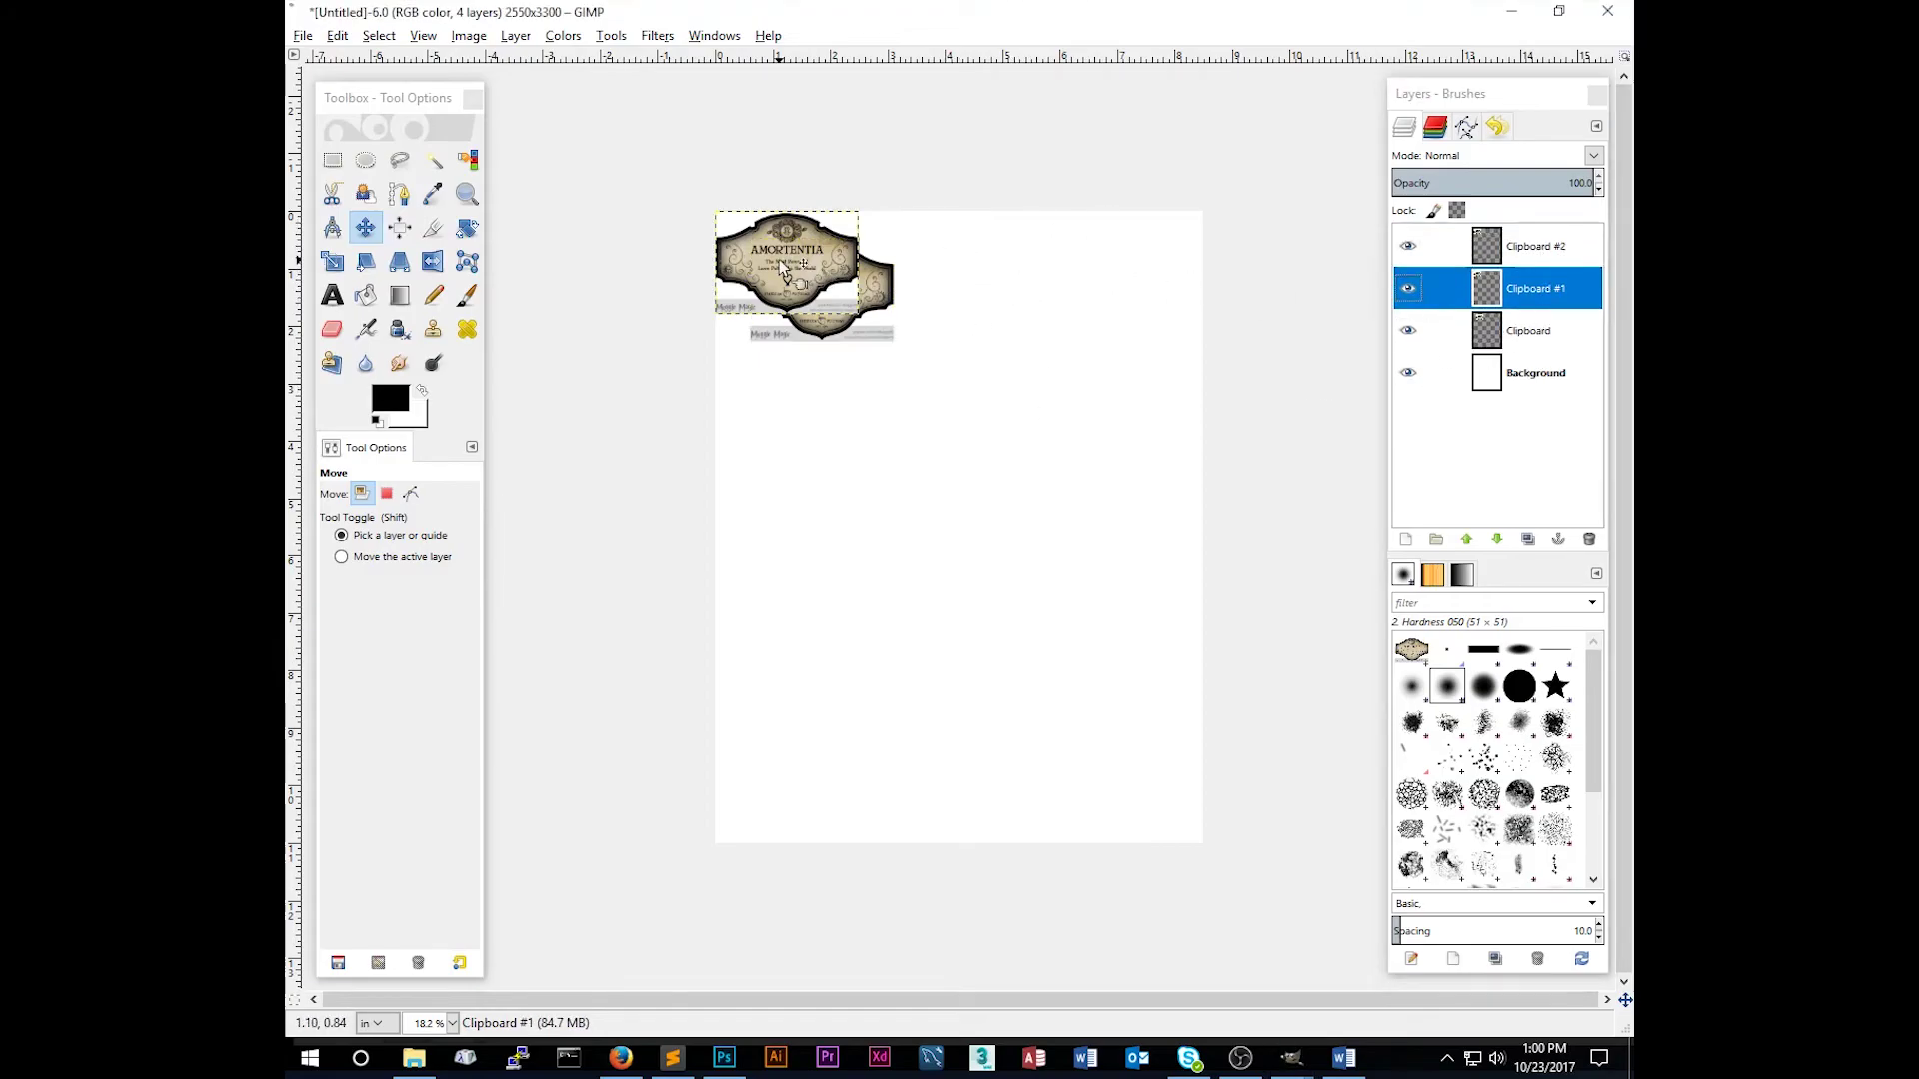
drag(778, 259, 927, 499)
drag(869, 270, 1053, 306)
Step: Nudge the top-left label and place the Clipboard #2 label below it
key(Page_Up)
click(1572, 323)
drag(843, 267, 873, 283)
click(1535, 246)
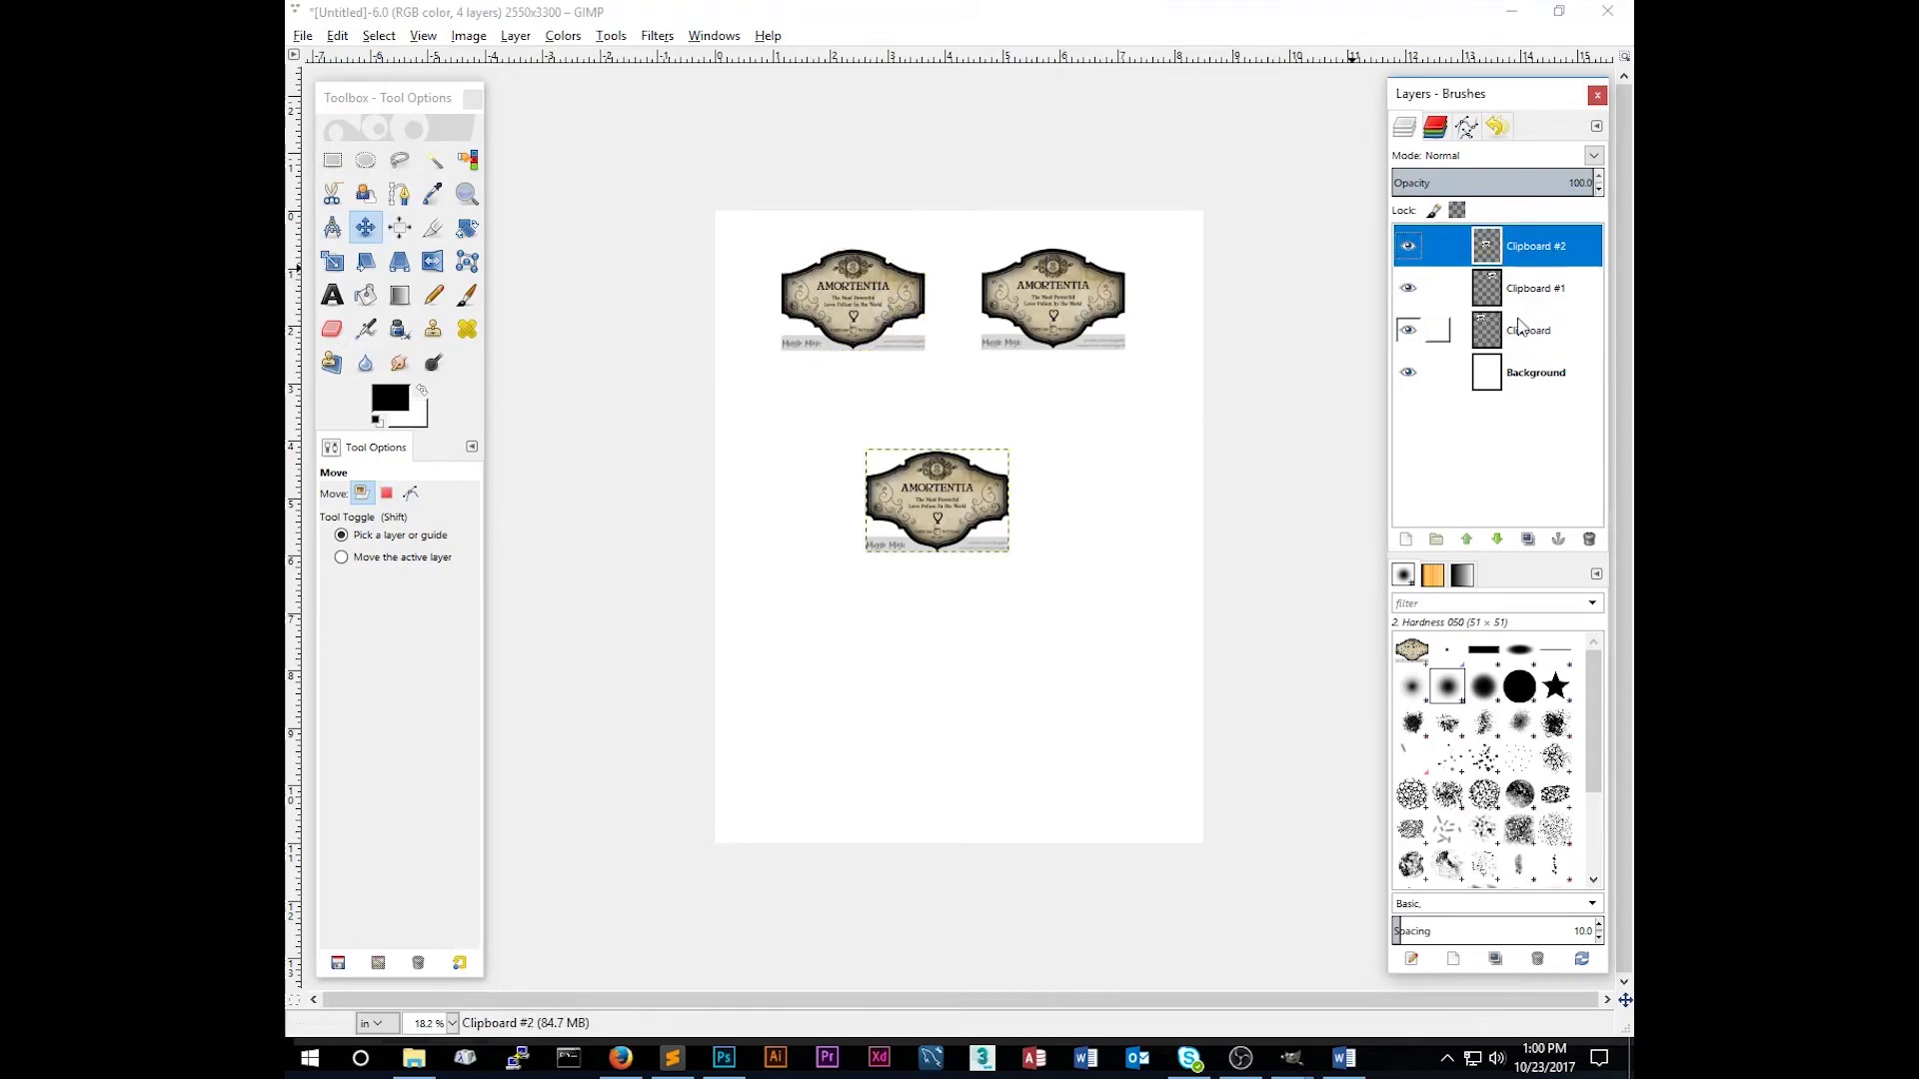
drag(937, 500, 851, 427)
click(1052, 385)
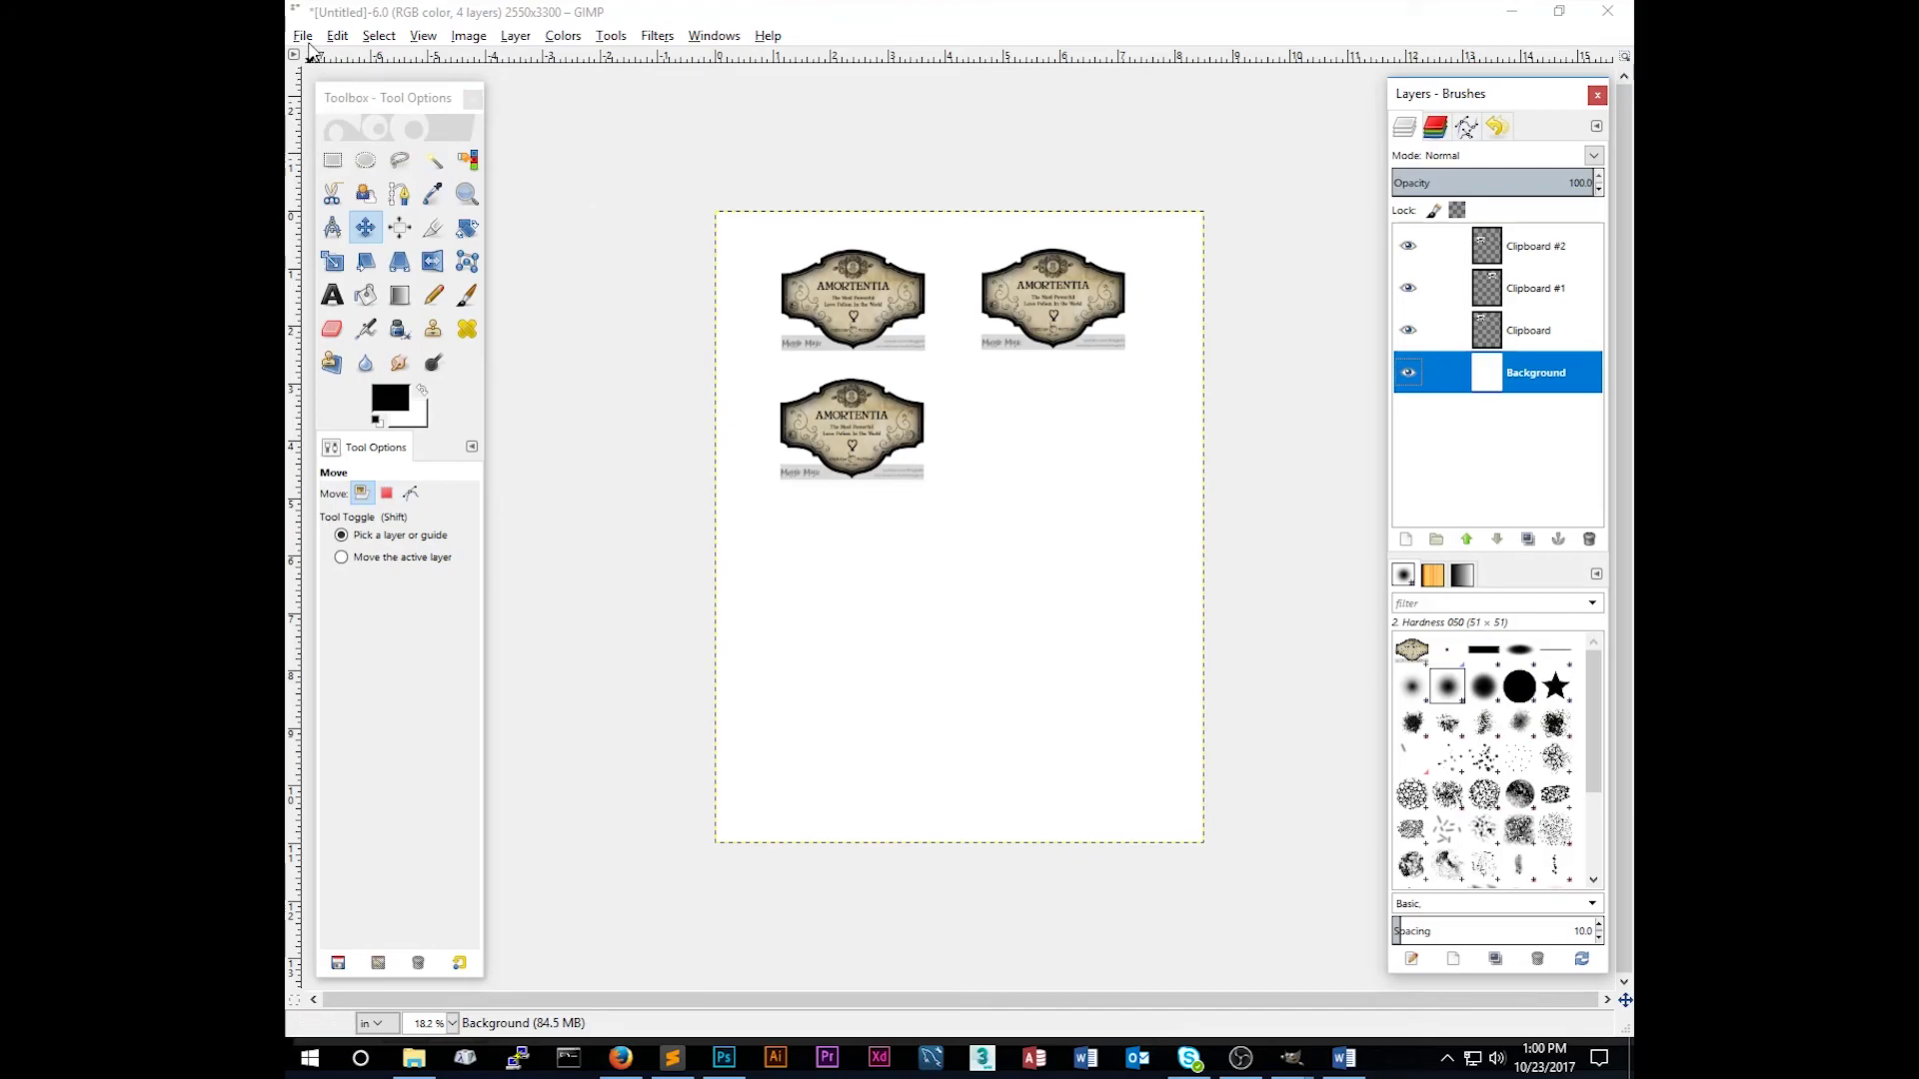
Step: Export the page as love-potion.jpg in the templates folder at JPEG quality 100
click(303, 37)
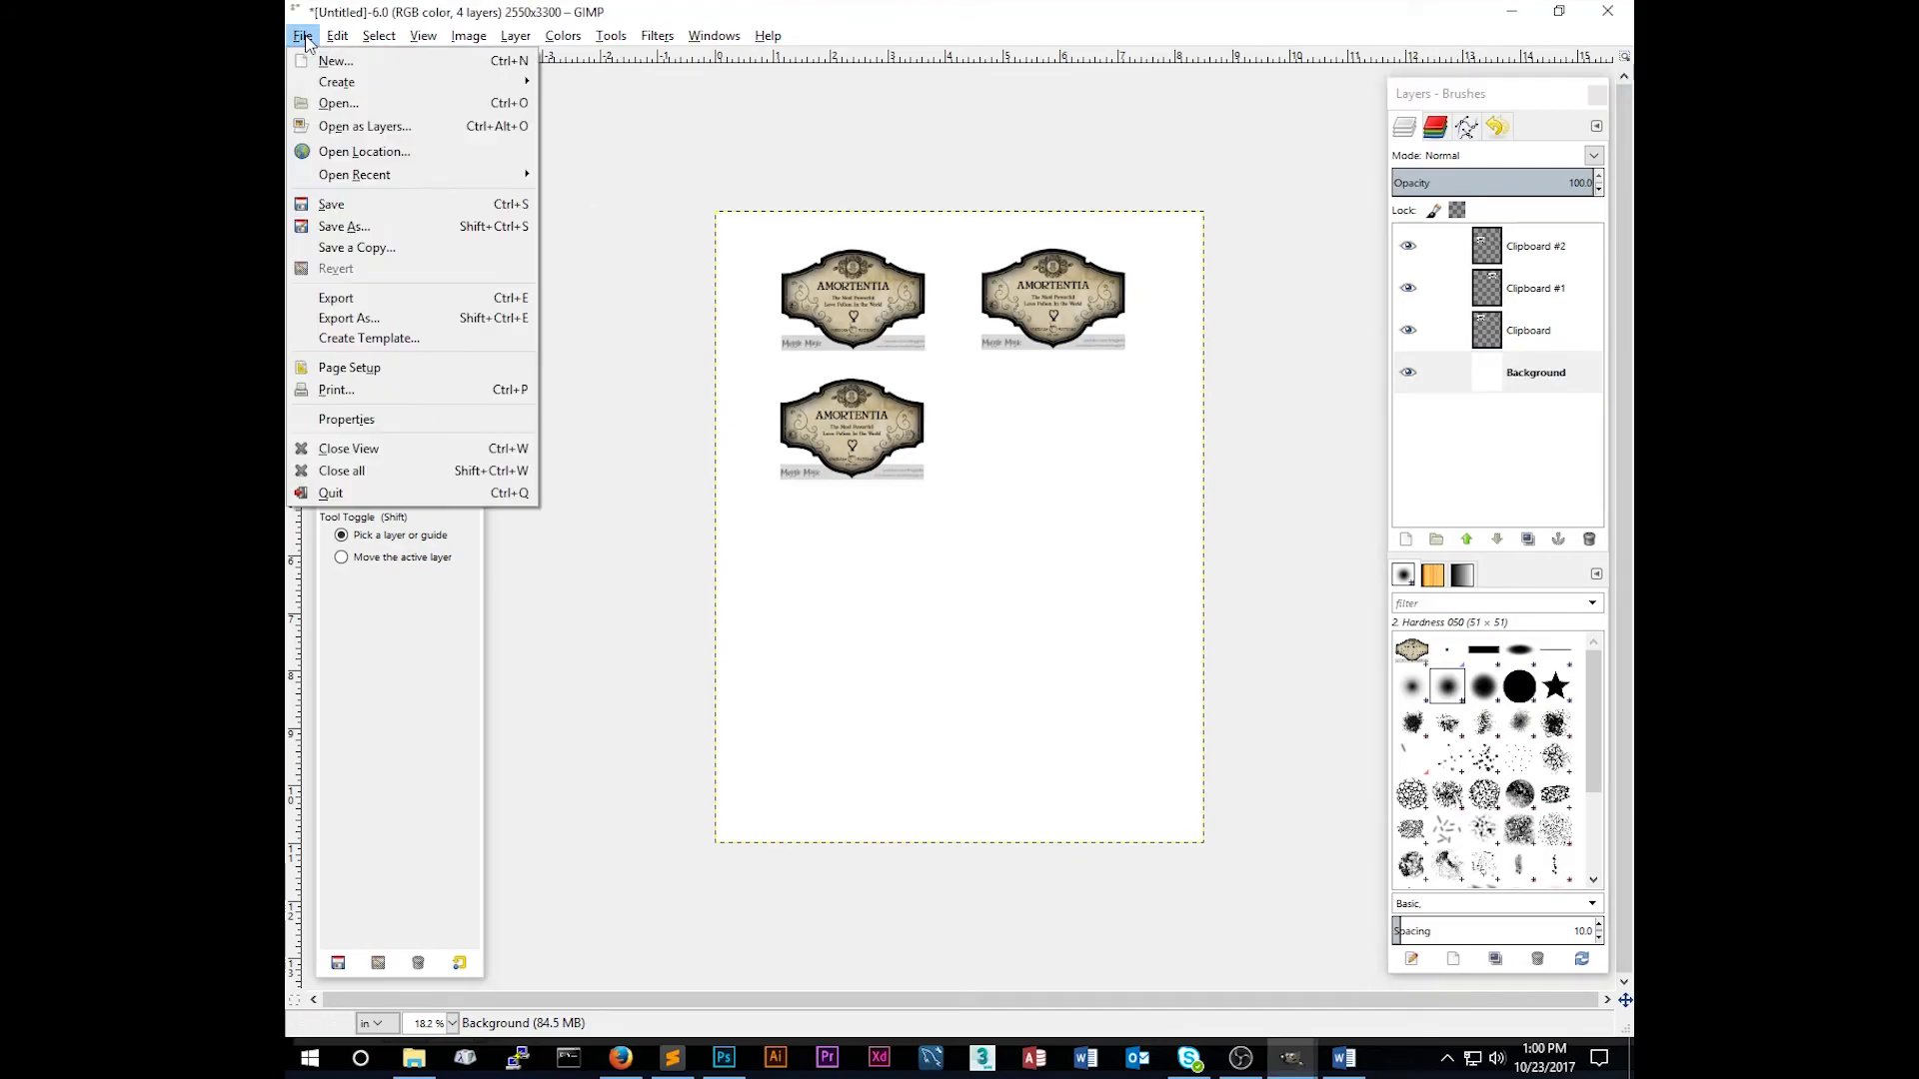
click(345, 320)
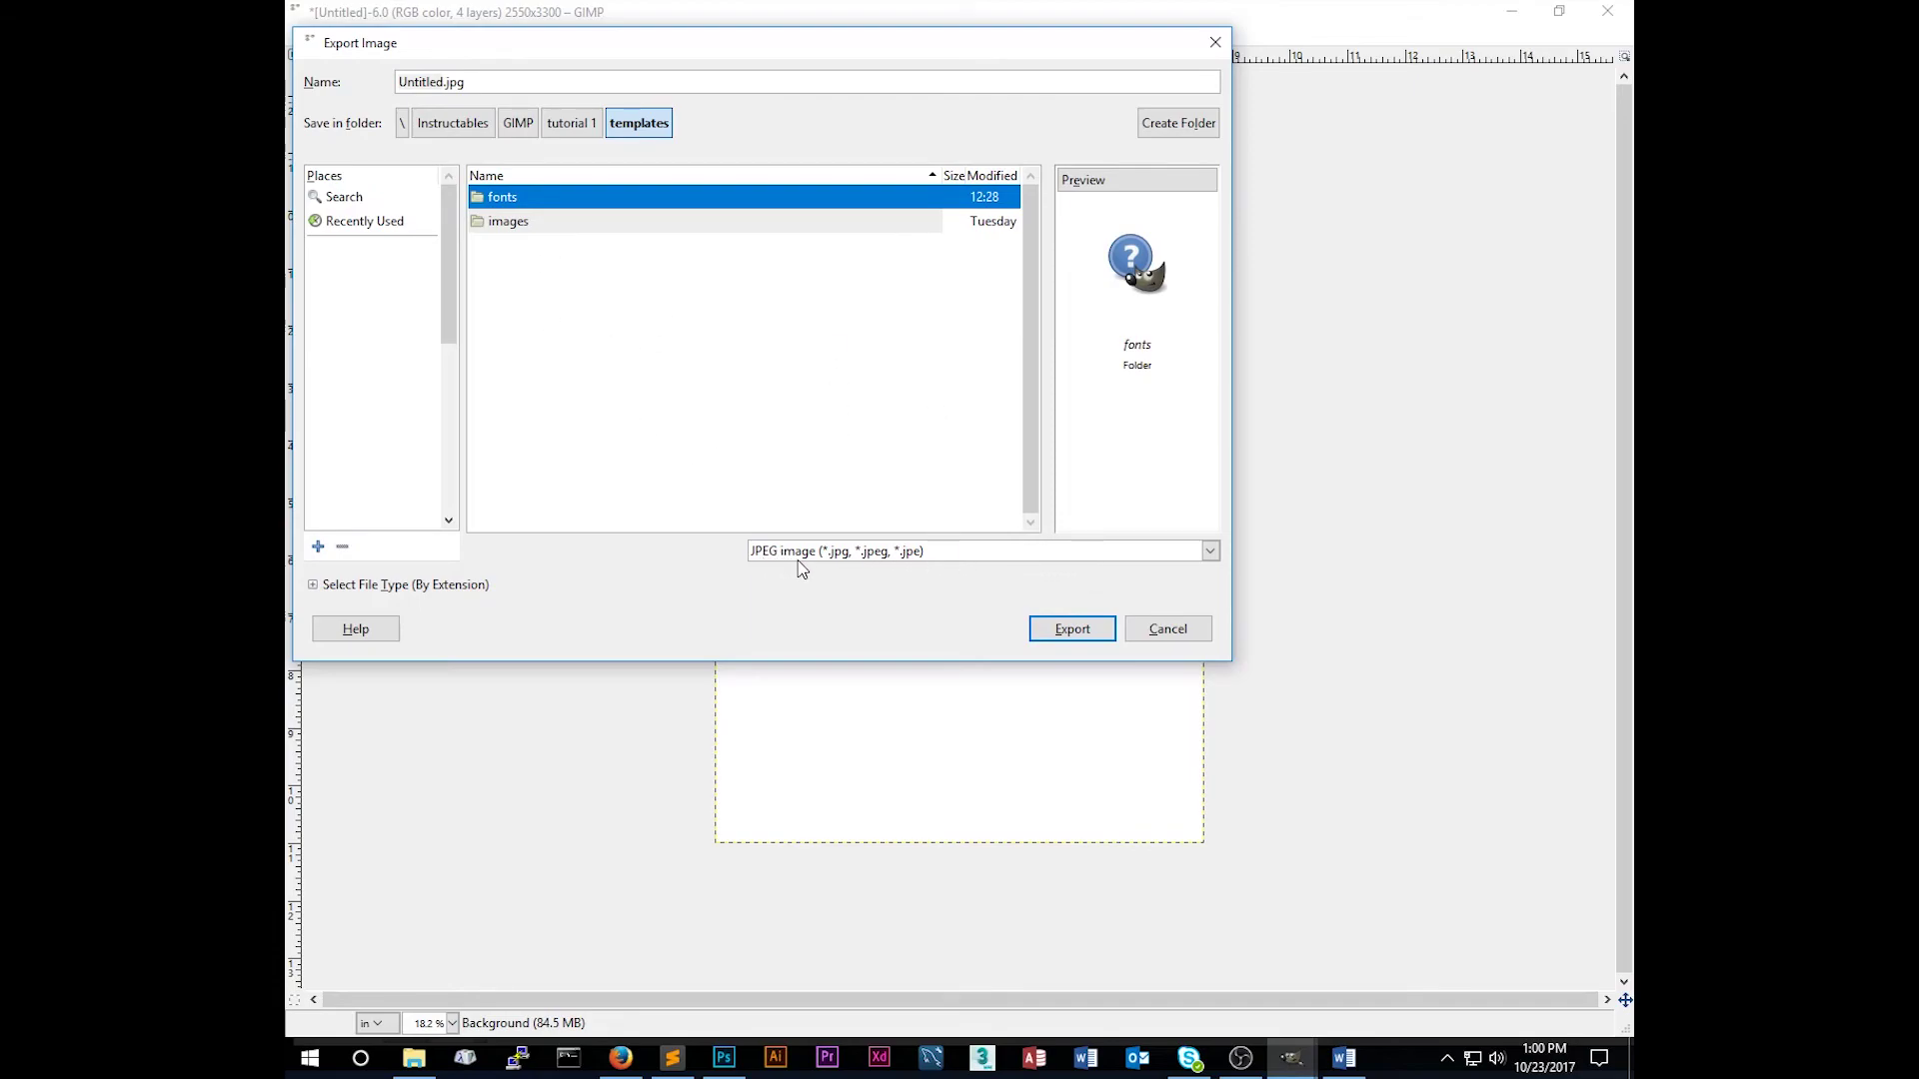
key(Tab)
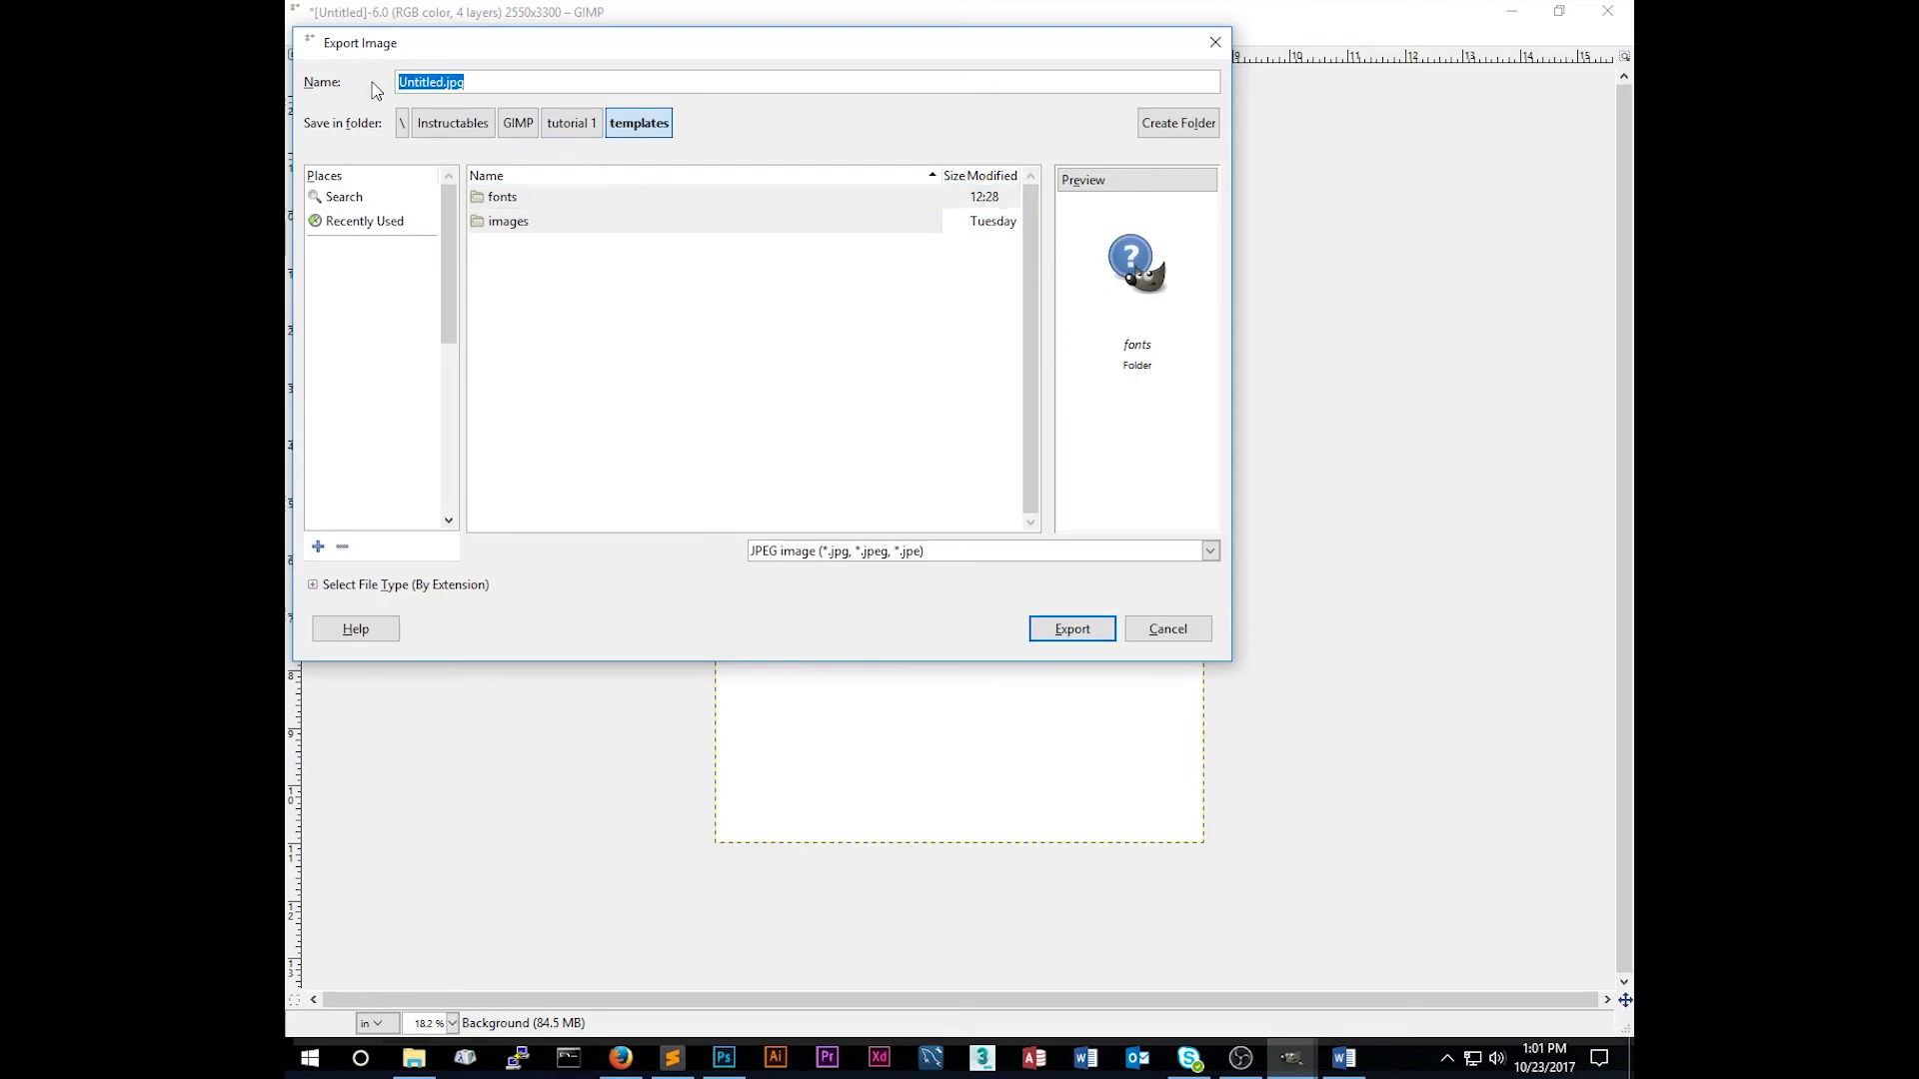
key(BackSpace)
click(490, 263)
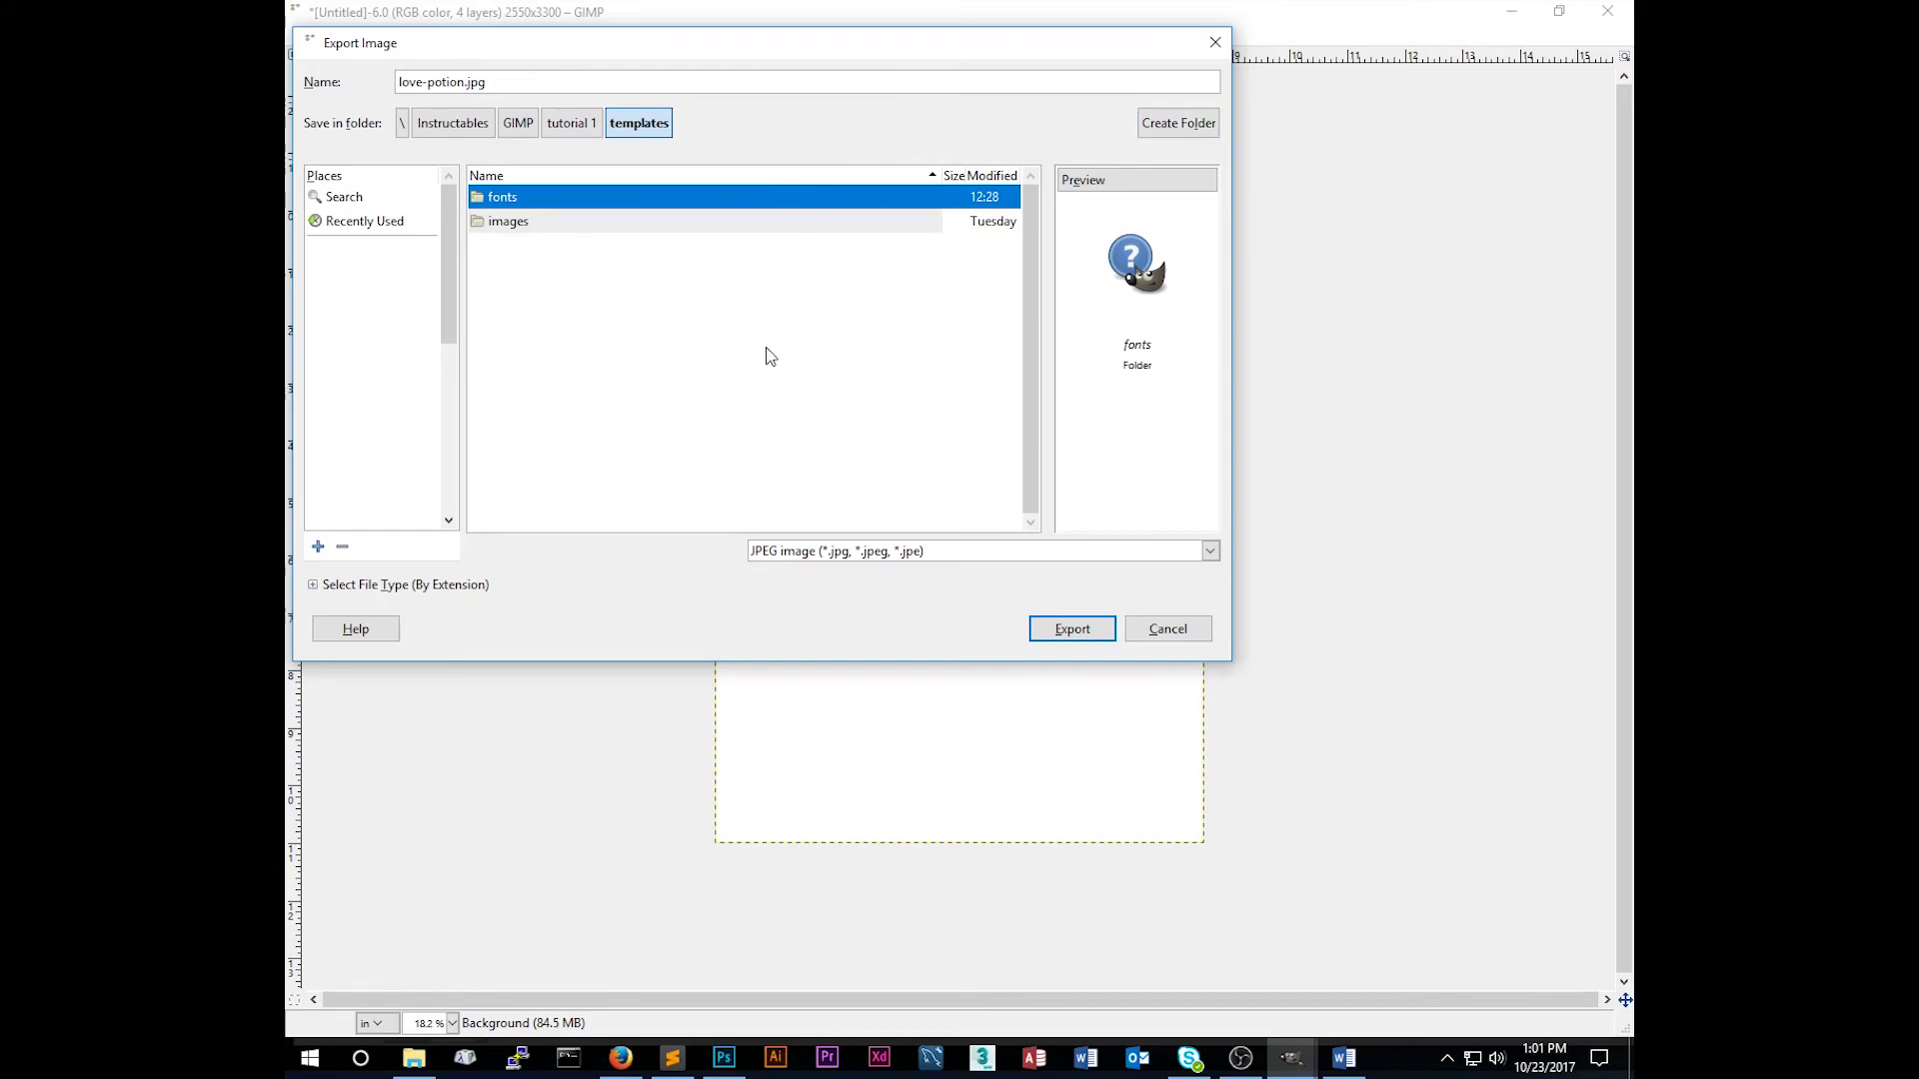
click(1069, 638)
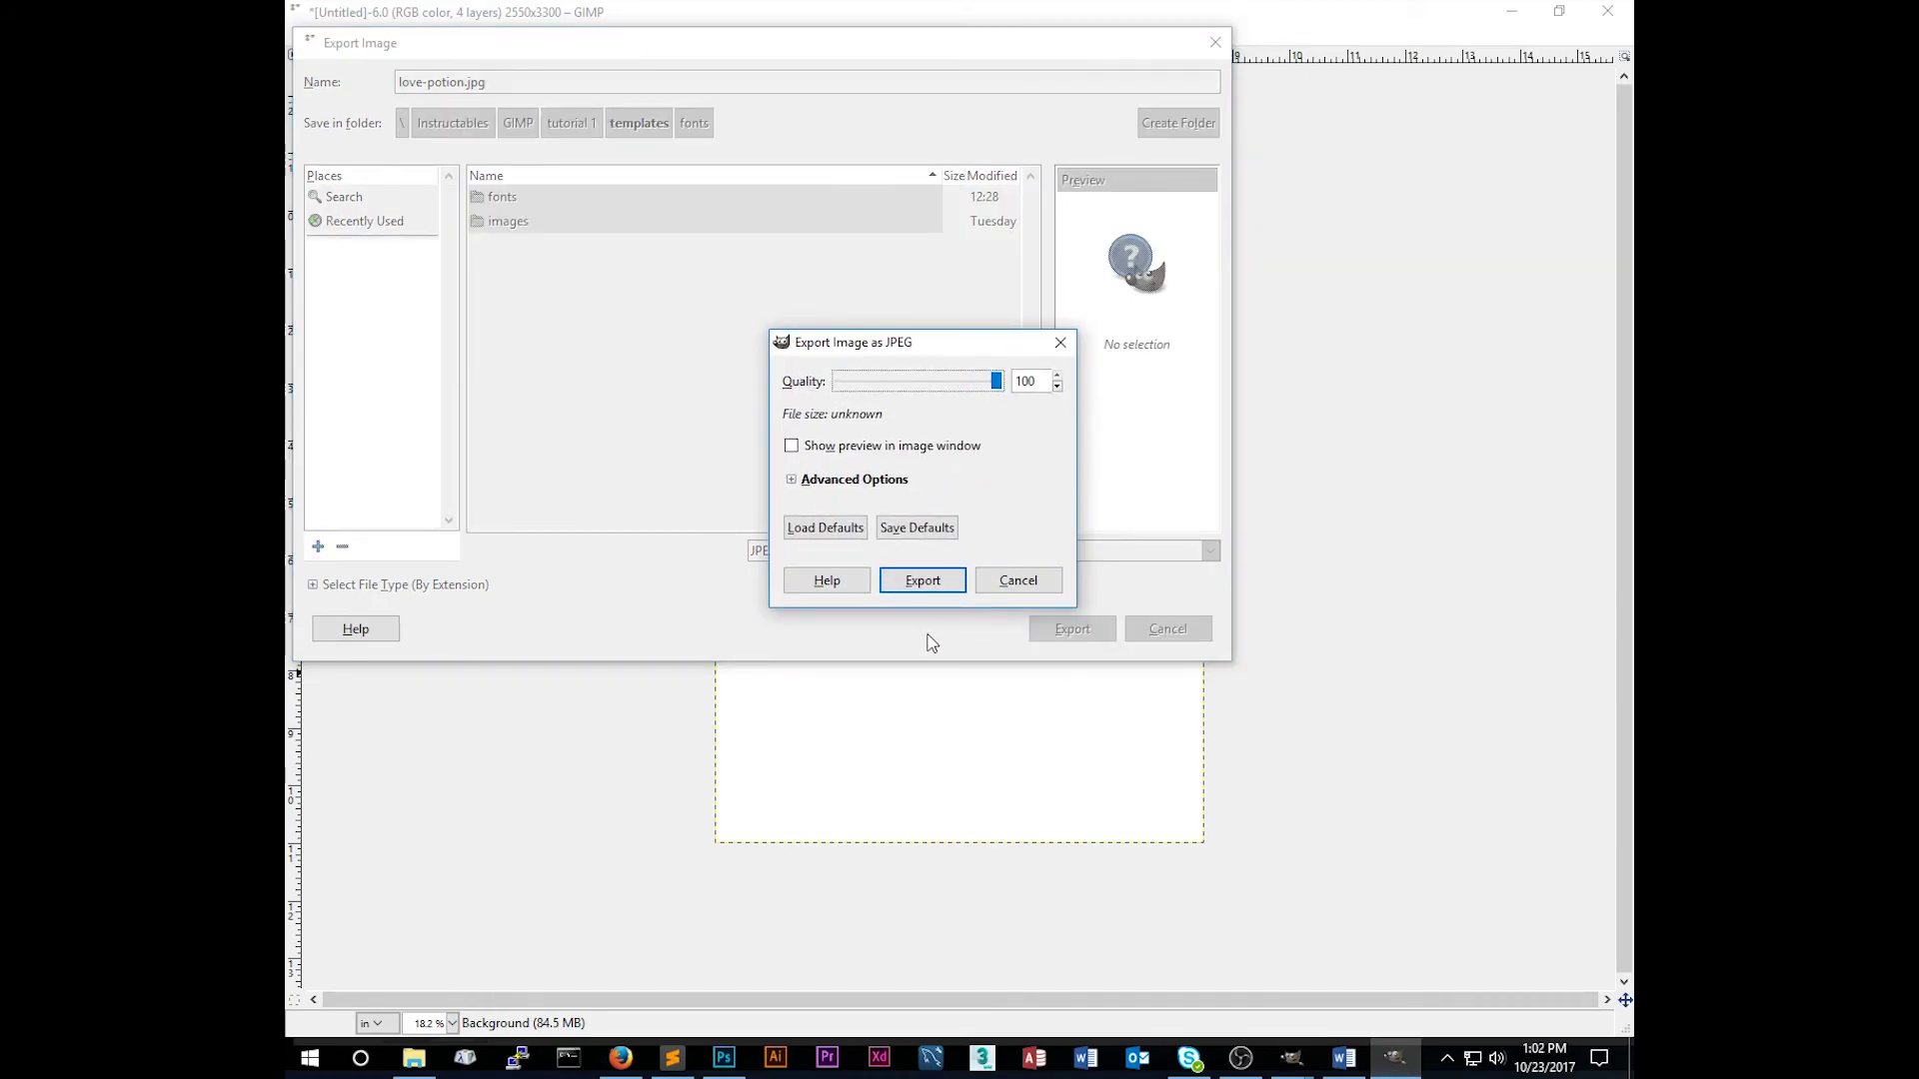
click(921, 581)
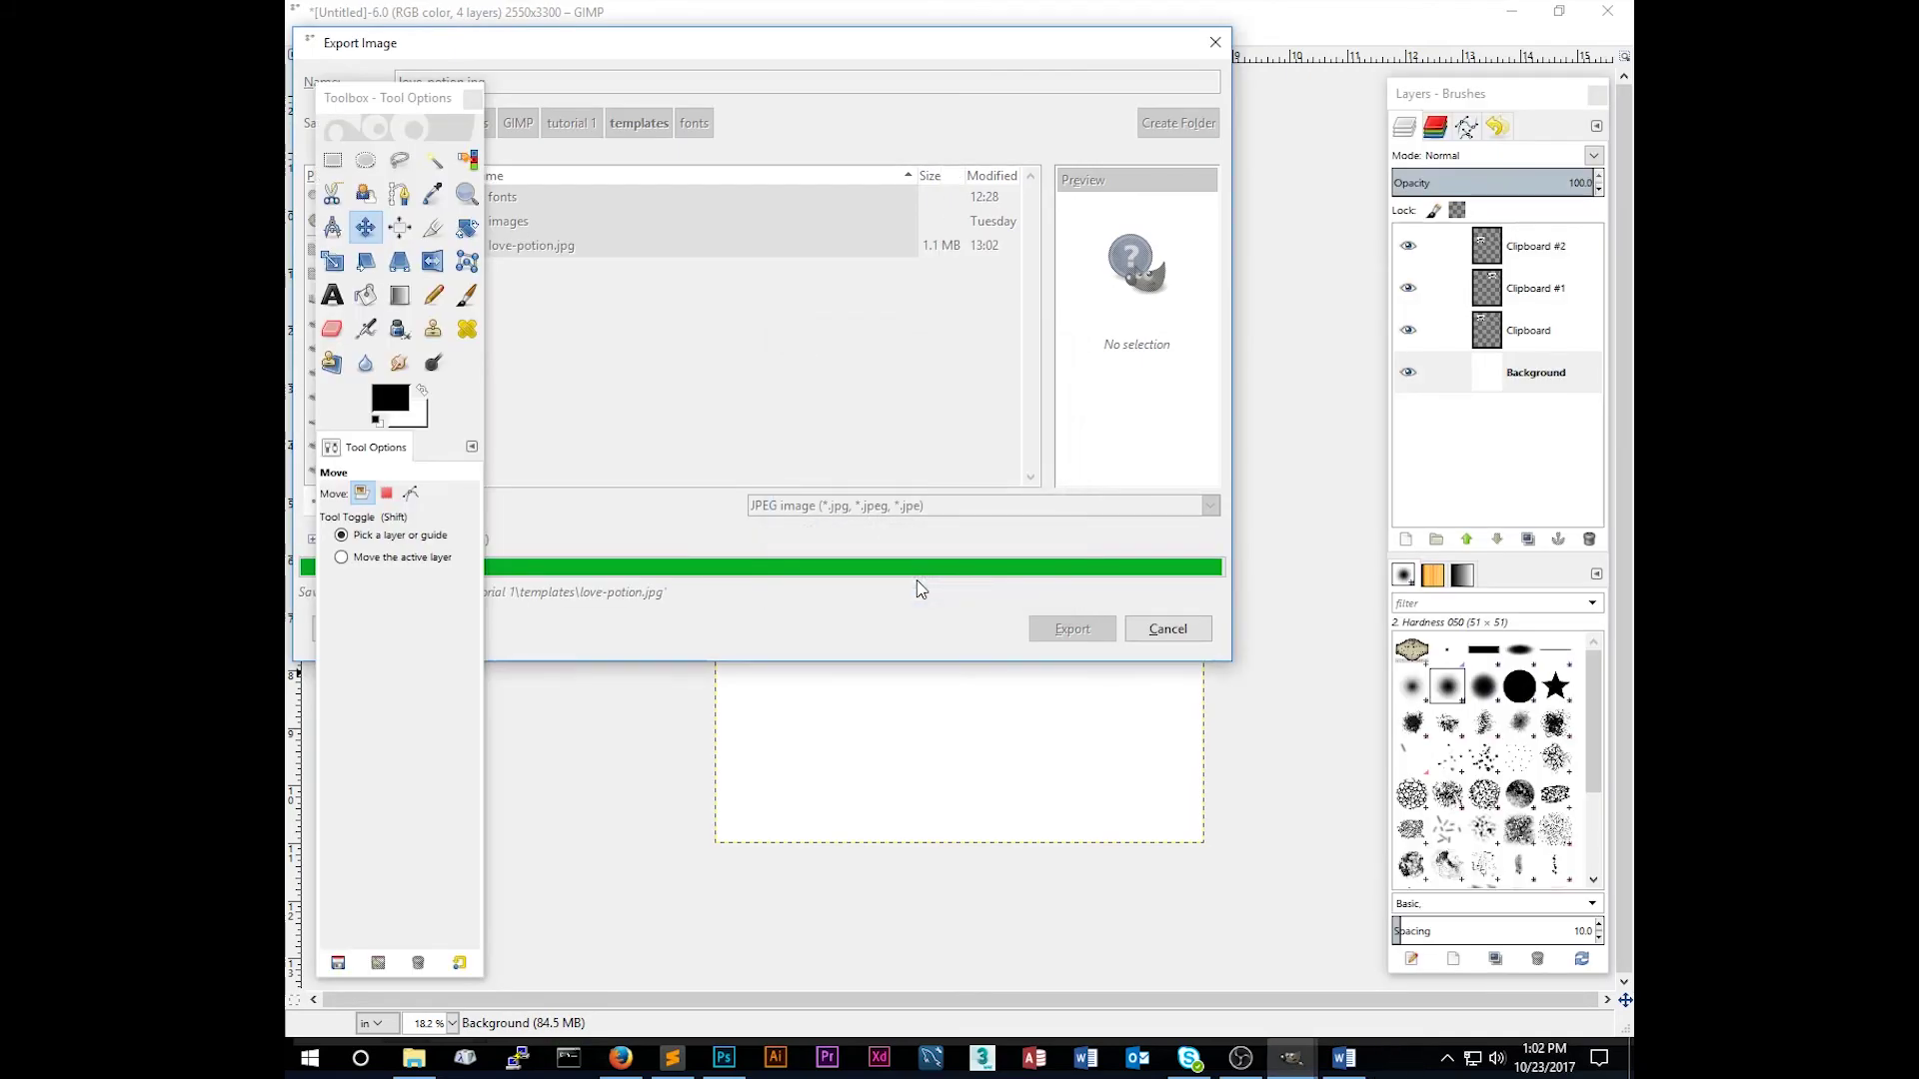
Step: In the templates folder, select love-potion.jpg to view its 2550 × 3300 details
click(414, 1057)
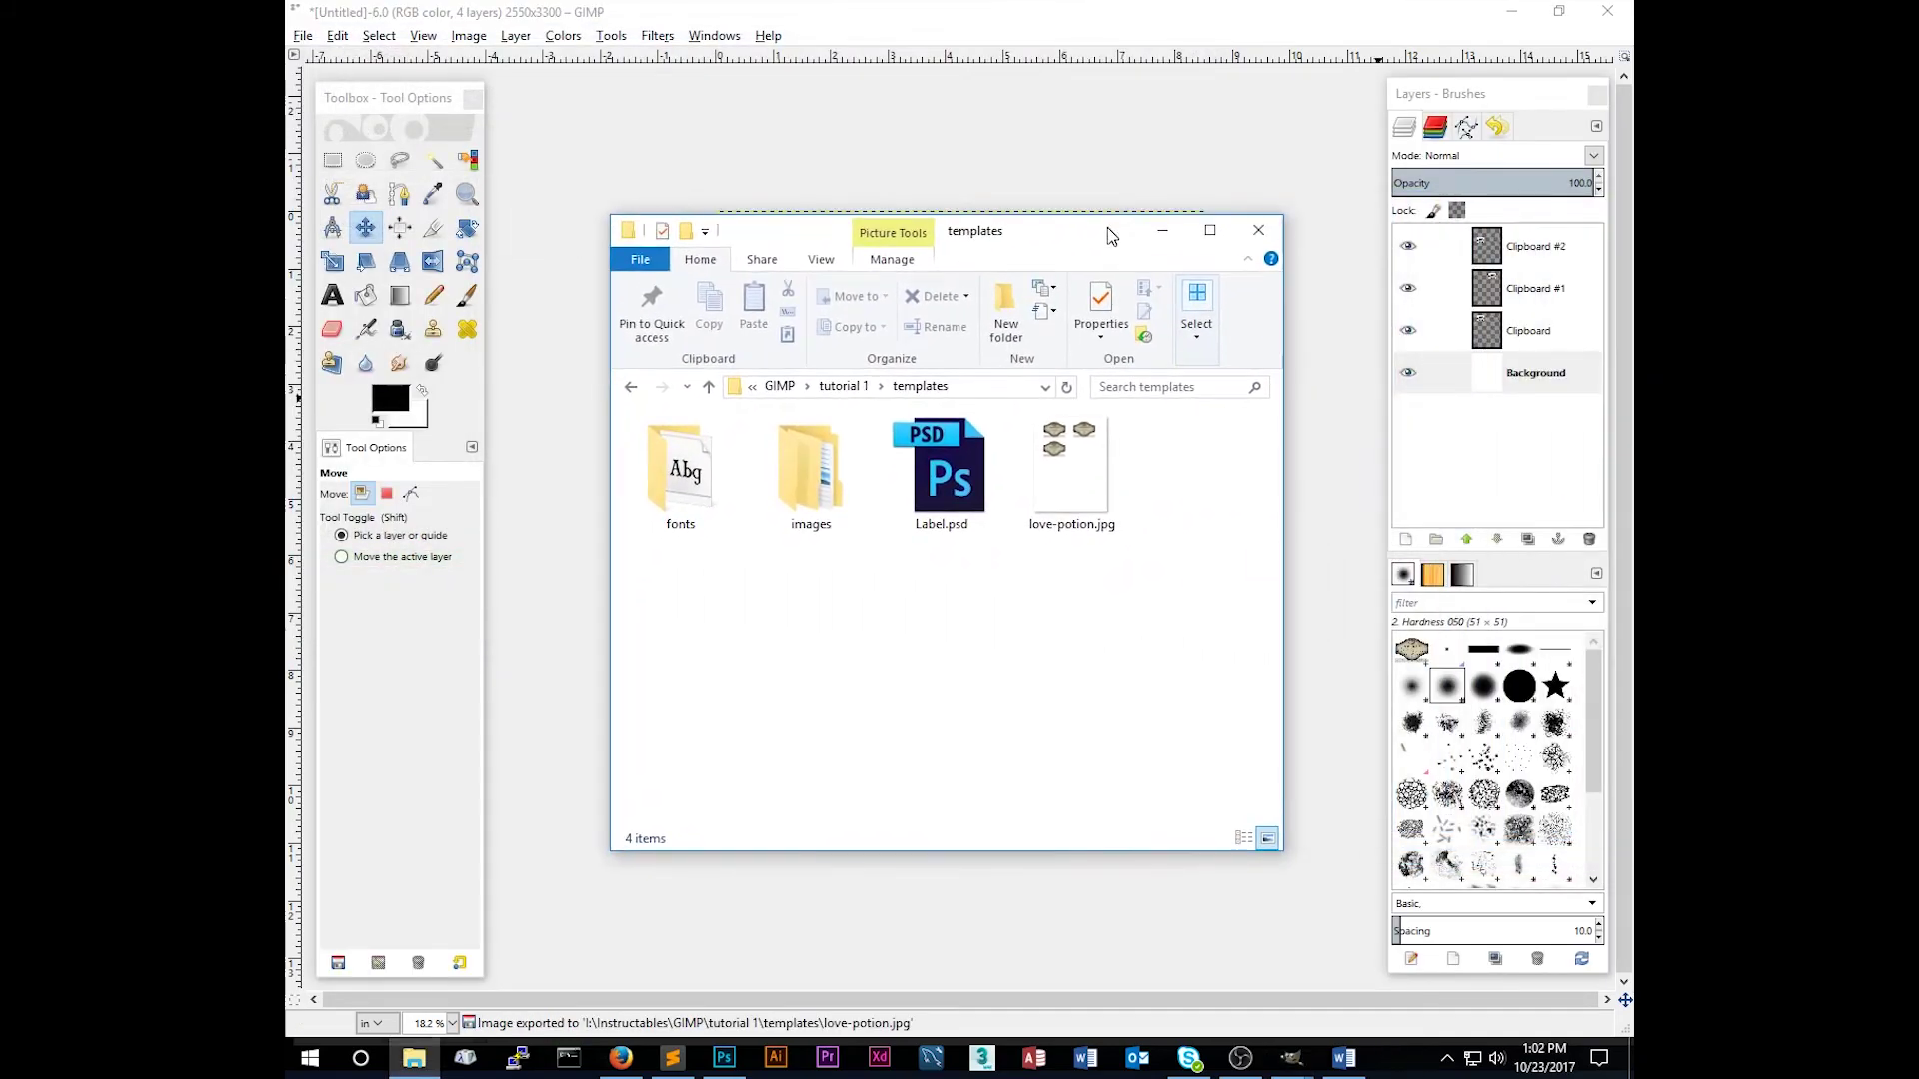
click(1100, 528)
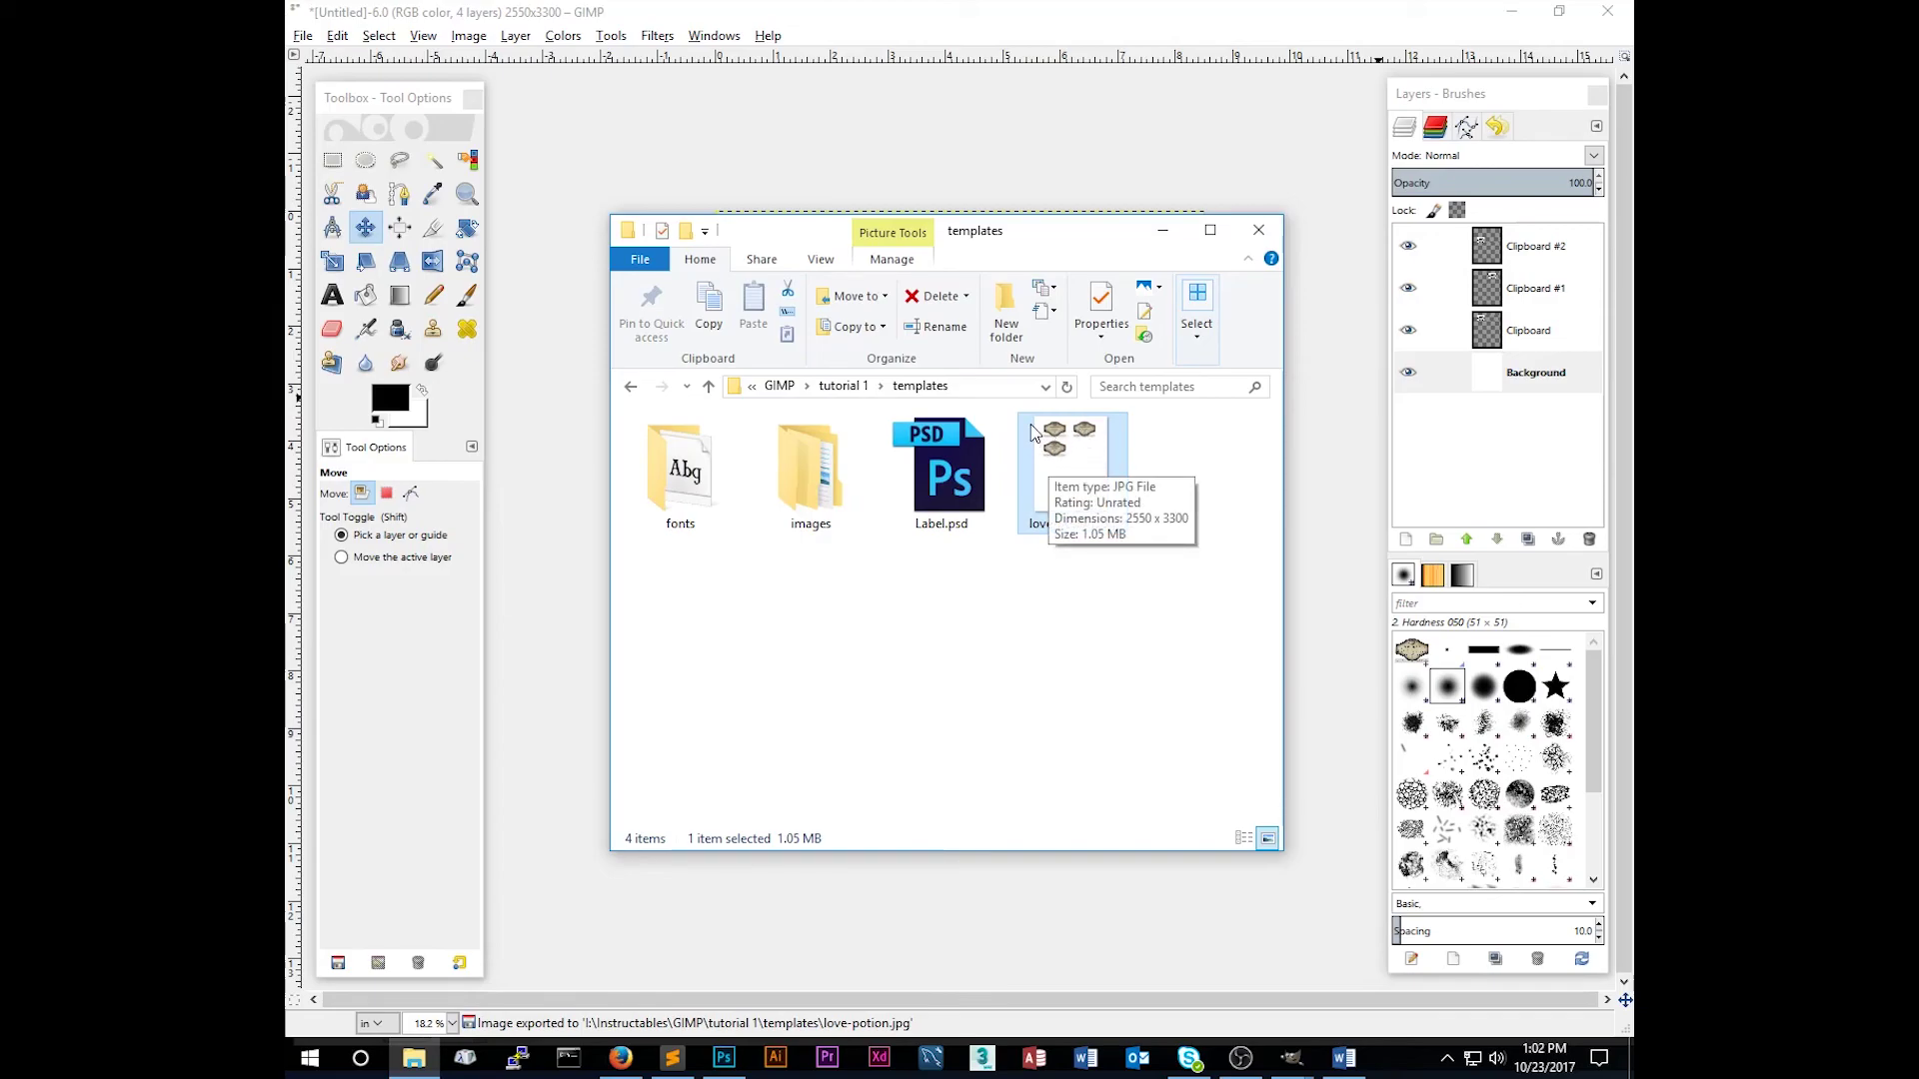
click(838, 640)
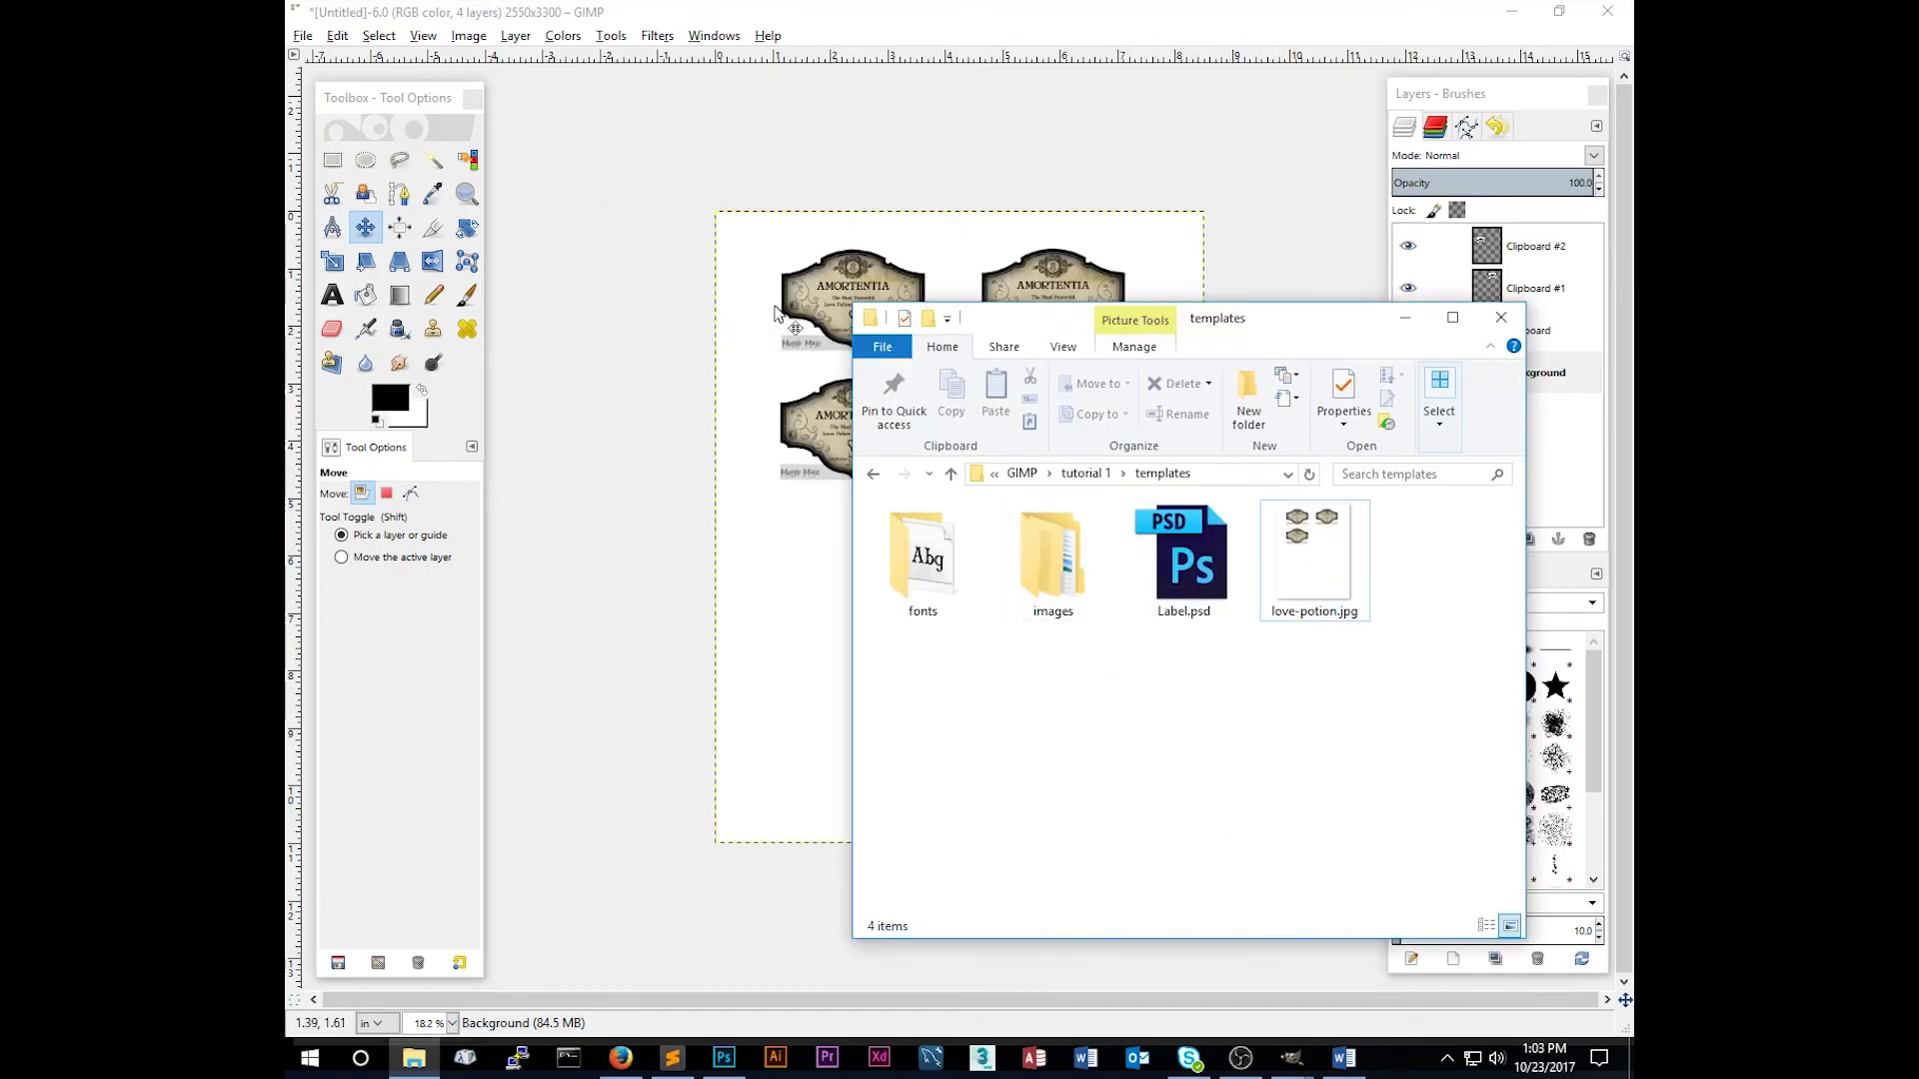
drag(1447, 754, 1303, 547)
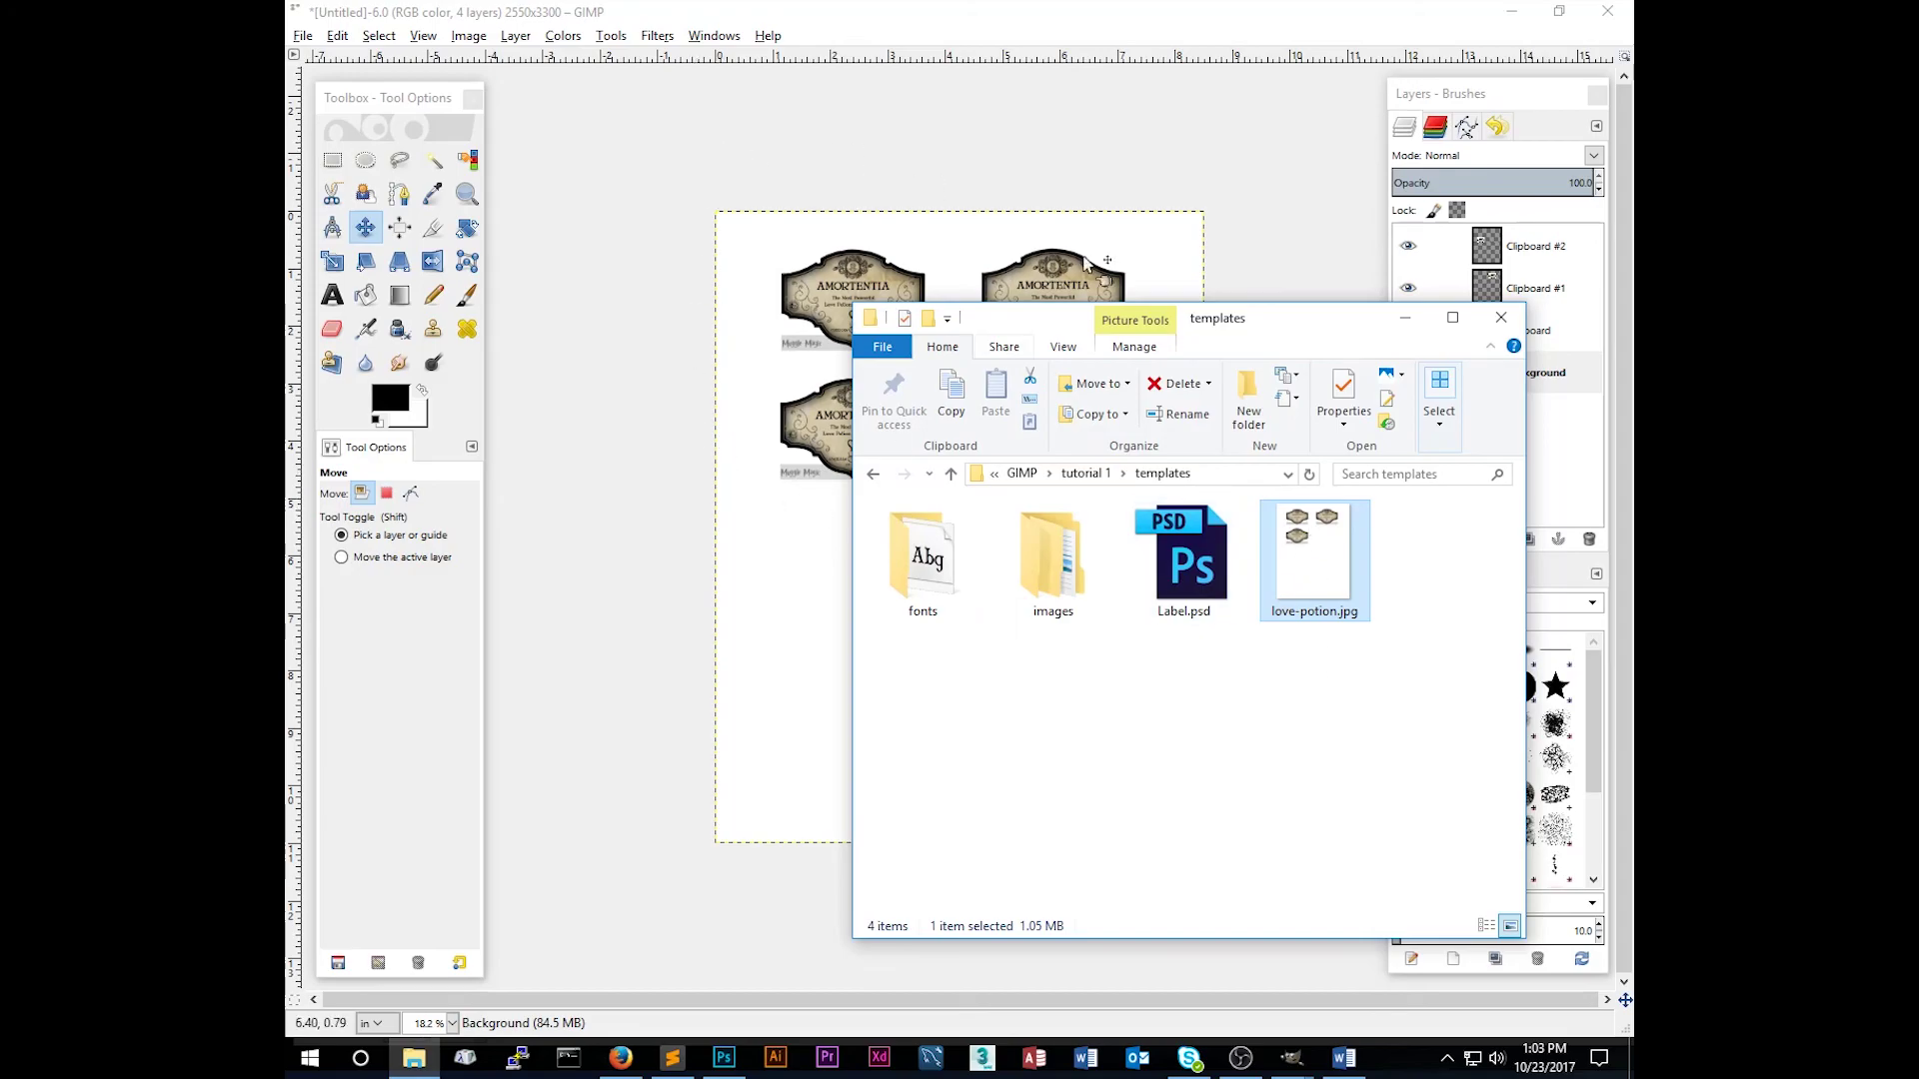